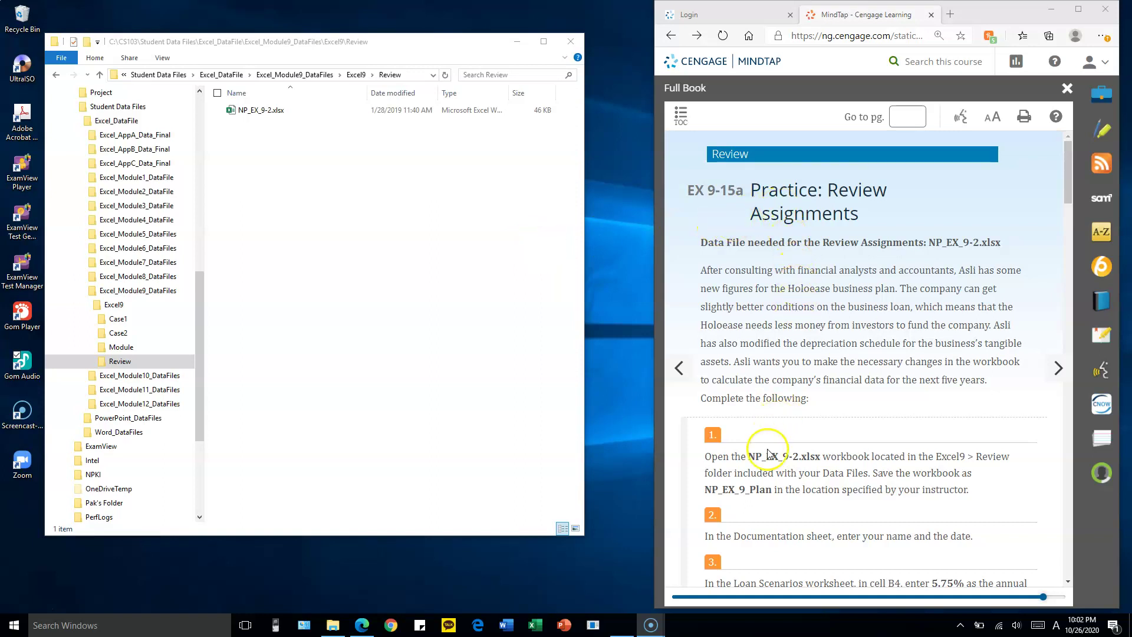
# Step: Copy NP_EX_9-2.xlsx from the Excel9 Review folder into the CS103 Homework folder
pyautogui.click(289, 117)
pyautogui.moveTo(202, 303); pyautogui.dragTo(202, 210)
pyautogui.click(152, 192)
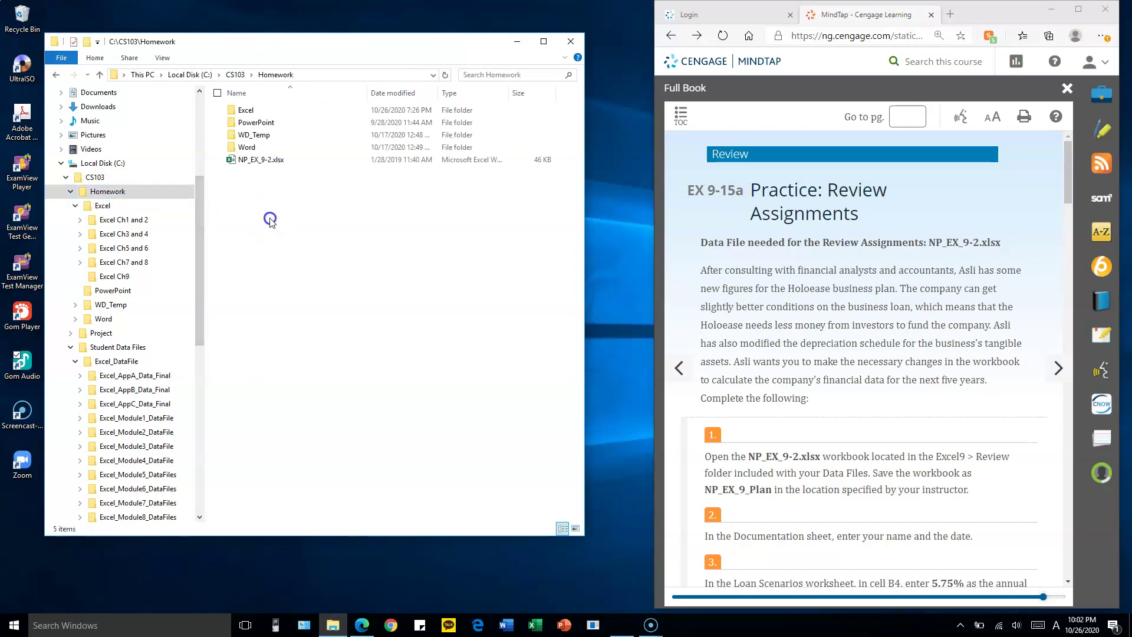
# Step: Rename the copied NP_EX_9-2.xlsx workbook in the Homework folder as NP_EX_9_Plan.xlsx
pyautogui.click(281, 160)
pyautogui.press('F2')
pyautogui.press('Right')
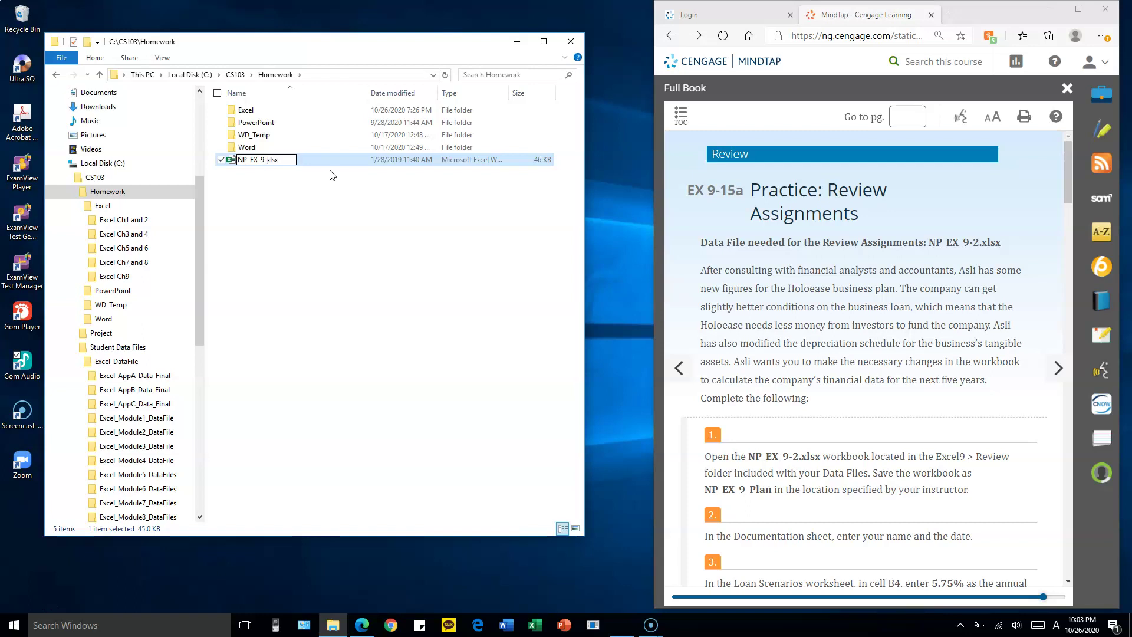
pyautogui.press('Return')
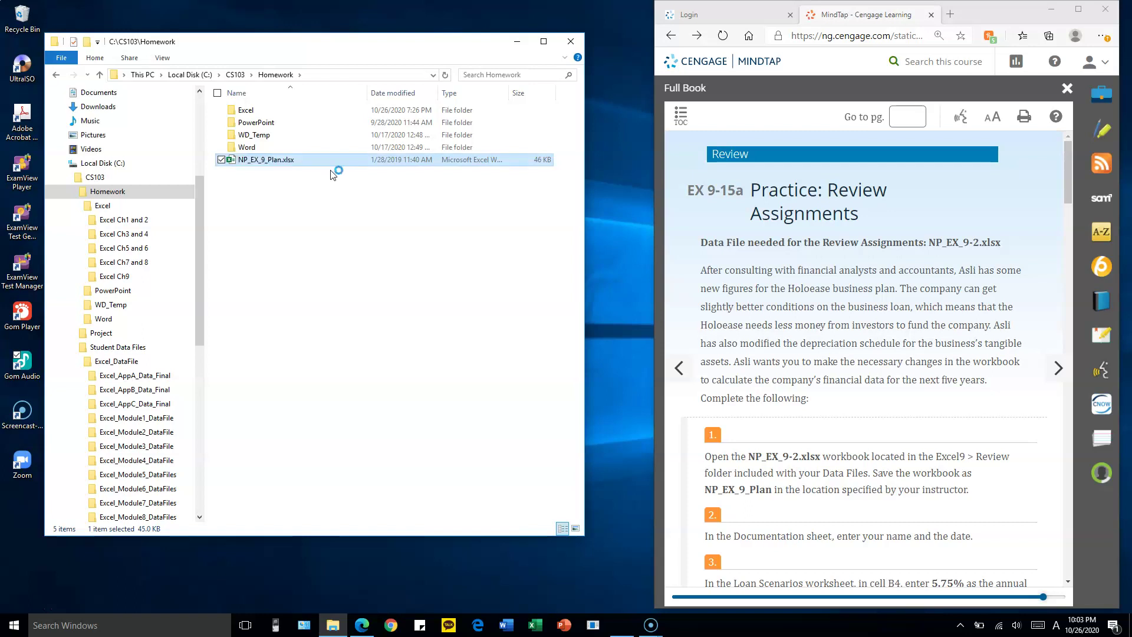
# Step: Open NP_EX_9_Plan.xlsx in Excel, enable its content and continue without updating the links
pyautogui.press('Return')
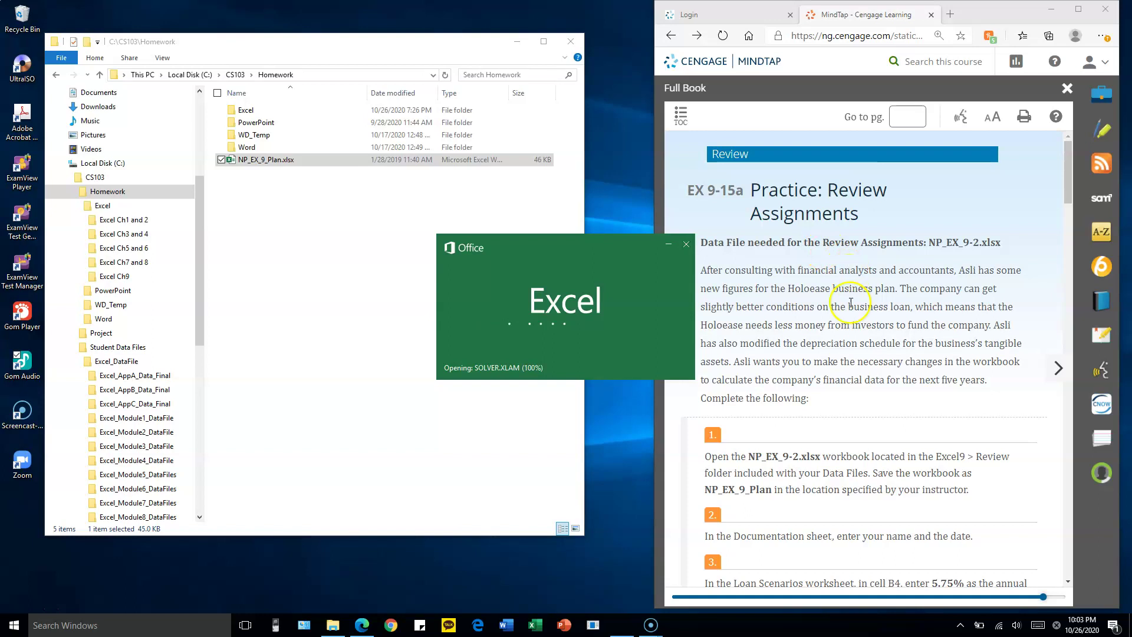
pyautogui.click(849, 374)
pyautogui.scroll(-4, 849, 373)
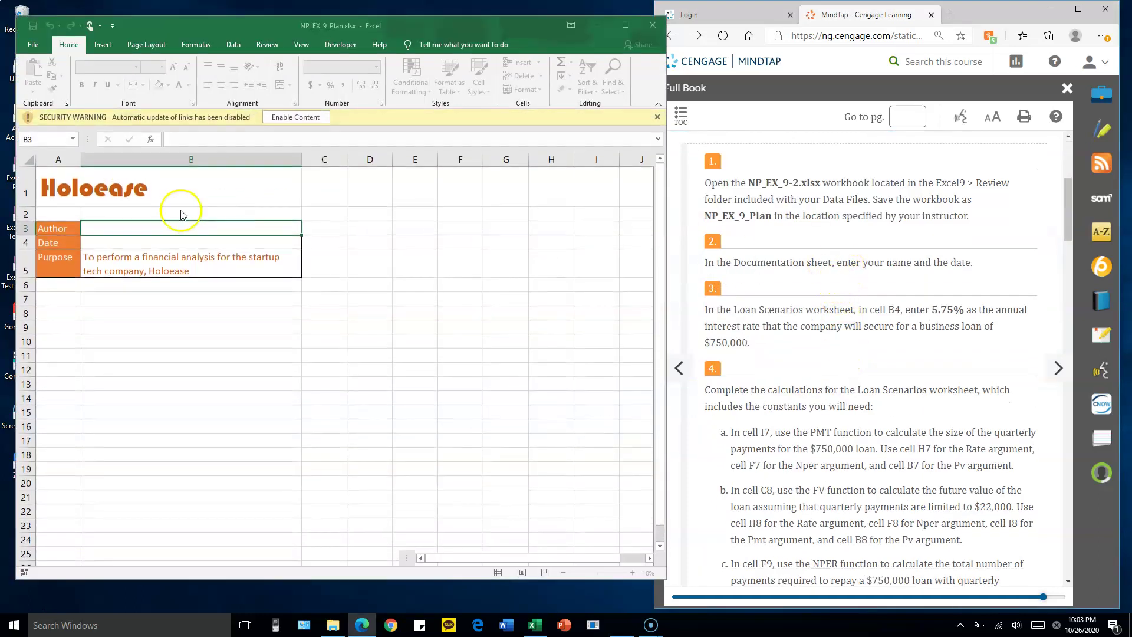
pyautogui.click(297, 117)
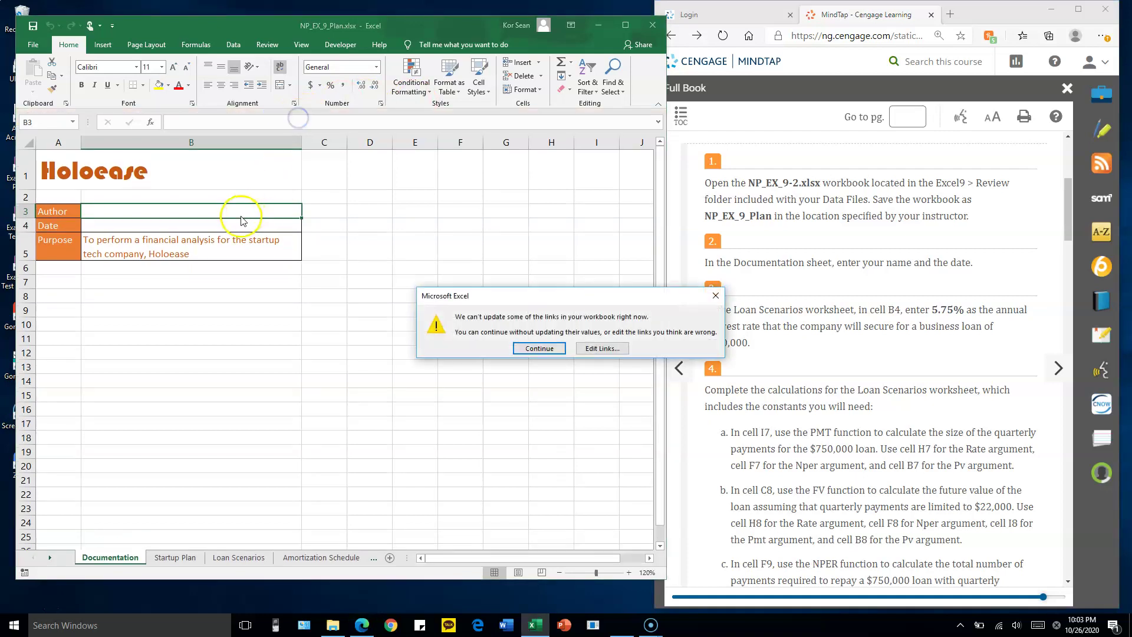
pyautogui.click(538, 349)
# Step: On the Documentation sheet, enter the author's full name in B3 and the date 10/26/2020 in B4
pyautogui.click(216, 217)
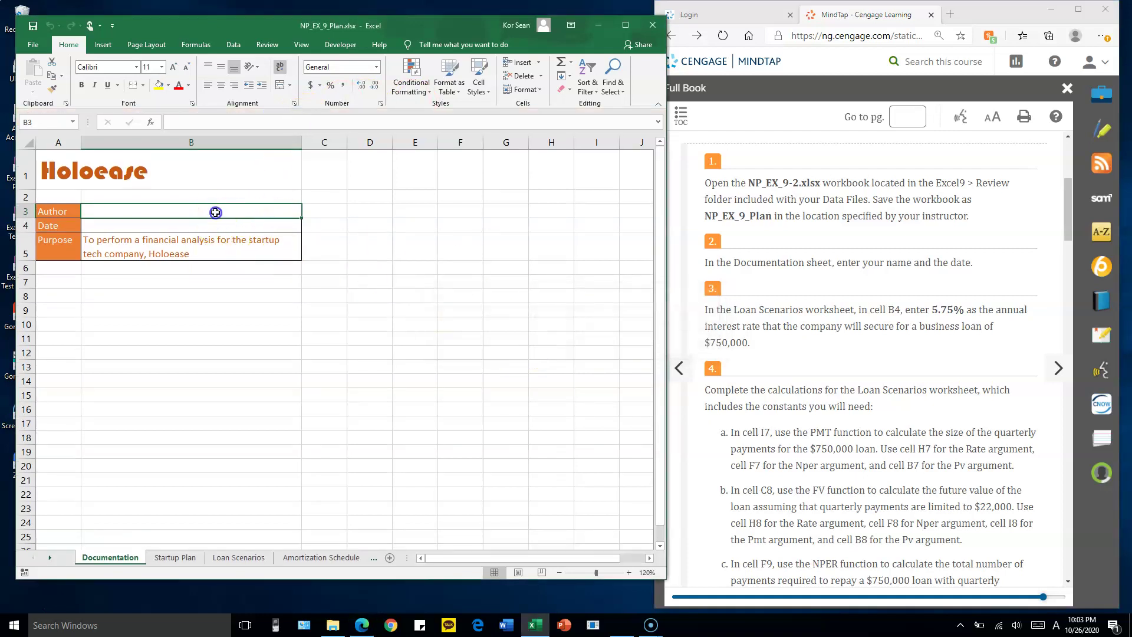
pyautogui.write('Sean Pak')
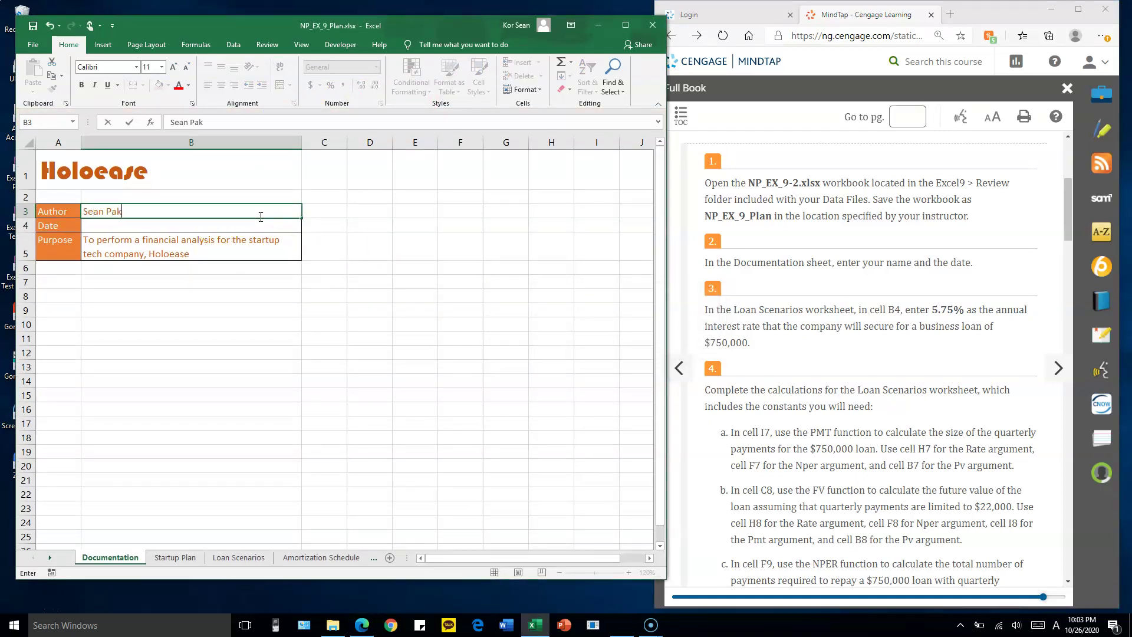
pyautogui.press('Return')
pyautogui.write('10/2')
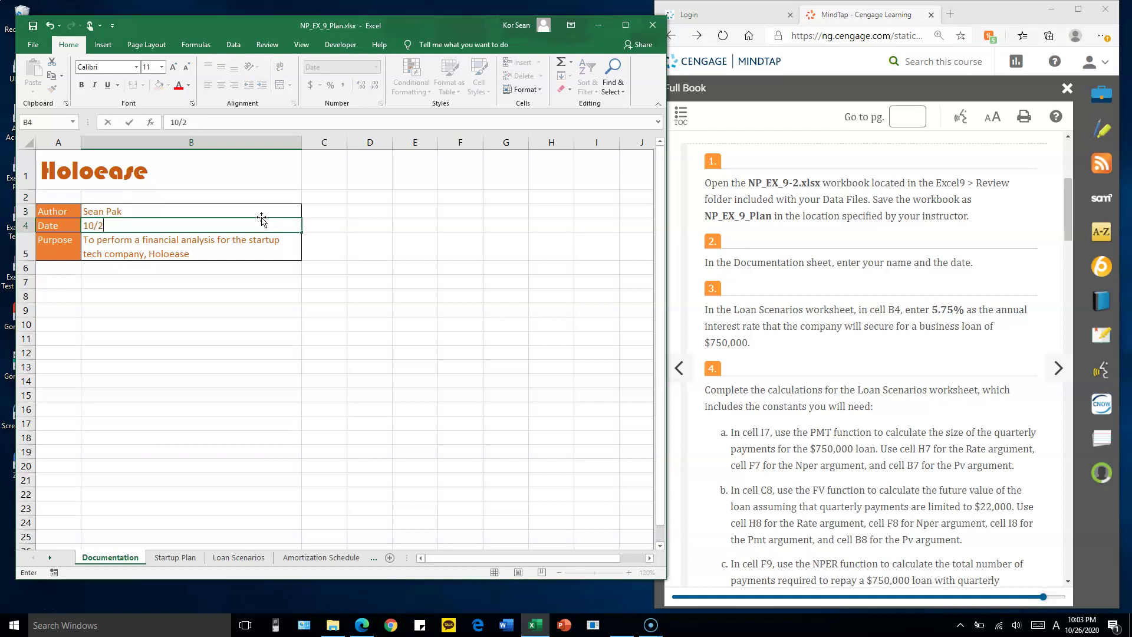
pyautogui.write('6/2020')
pyautogui.press('Return')
pyautogui.press('Return')
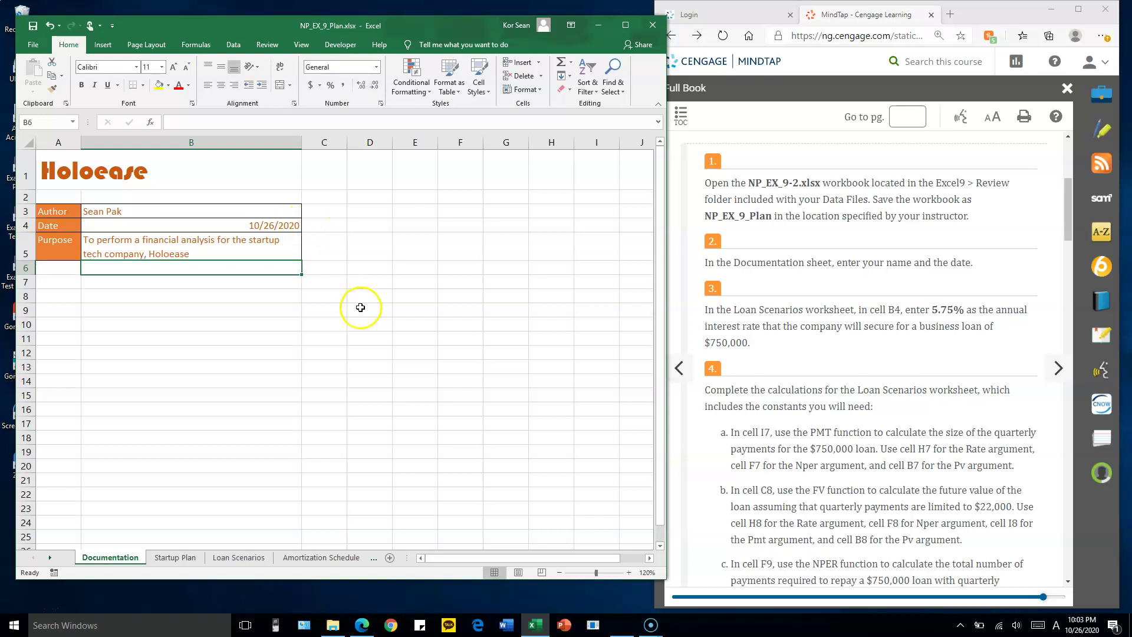
# Step: On the Loan Scenarios worksheet, set the annual interest rate in cell B4 to 5.75%
pyautogui.click(813, 412)
pyautogui.scroll(-1, 805, 394)
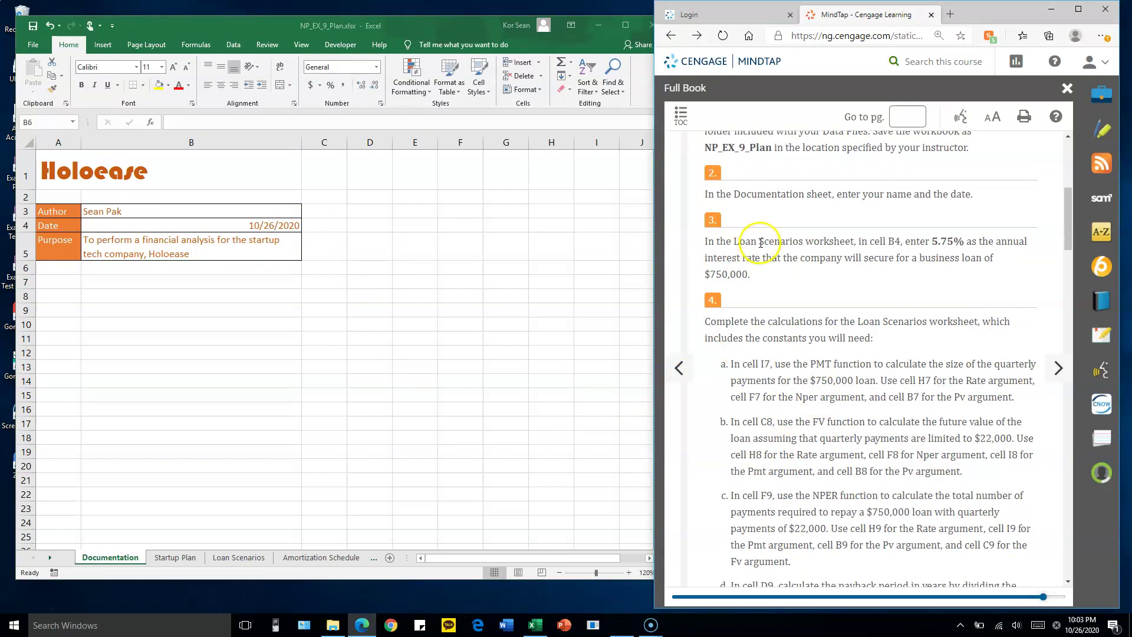
pyautogui.moveTo(734, 241); pyautogui.dragTo(786, 242)
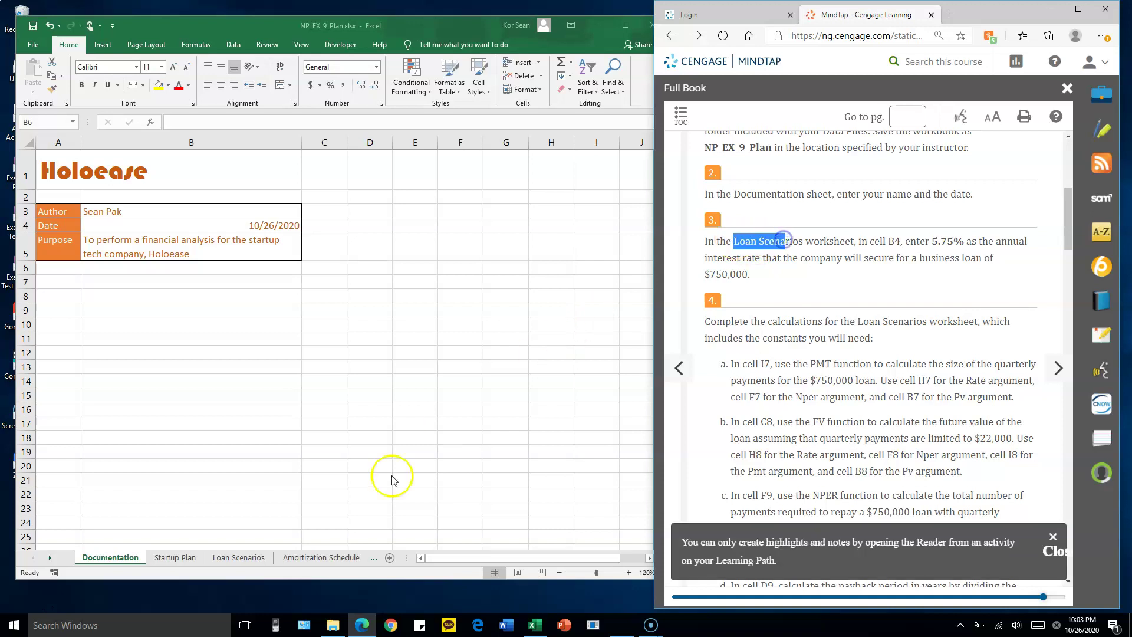
pyautogui.click(236, 557)
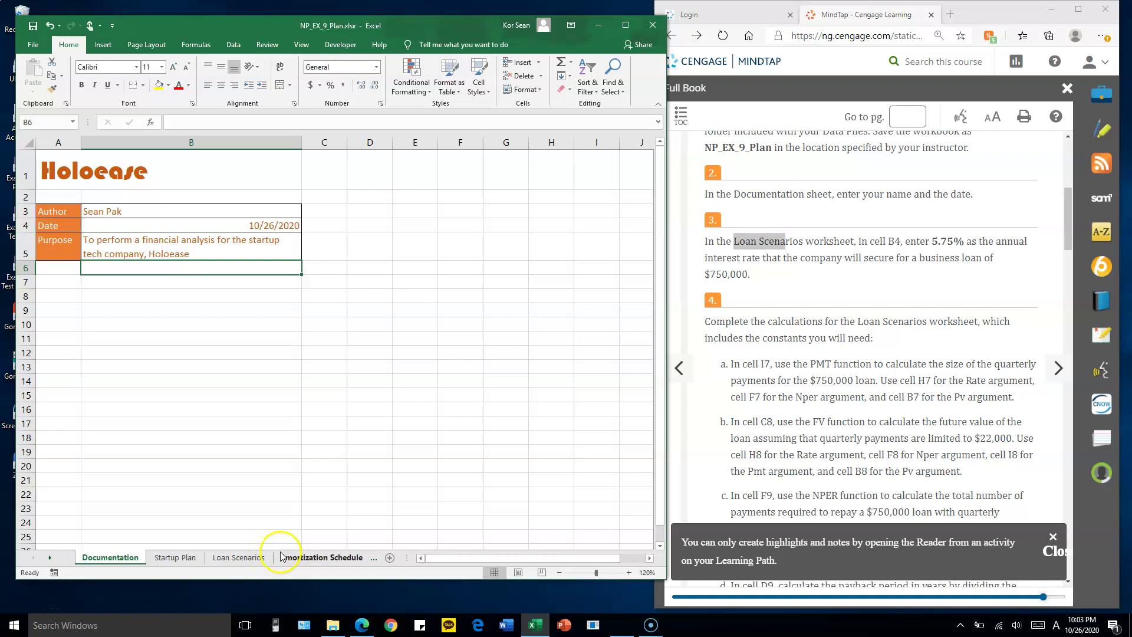
pyautogui.click(237, 557)
pyautogui.click(205, 238)
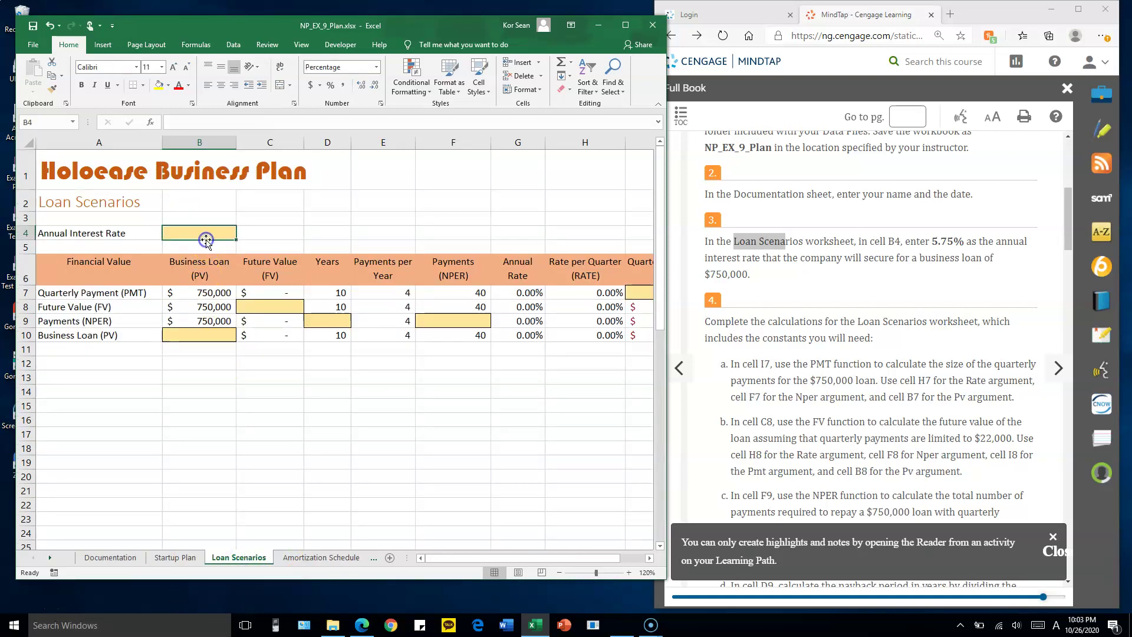
pyautogui.click(220, 236)
pyautogui.write('5.')
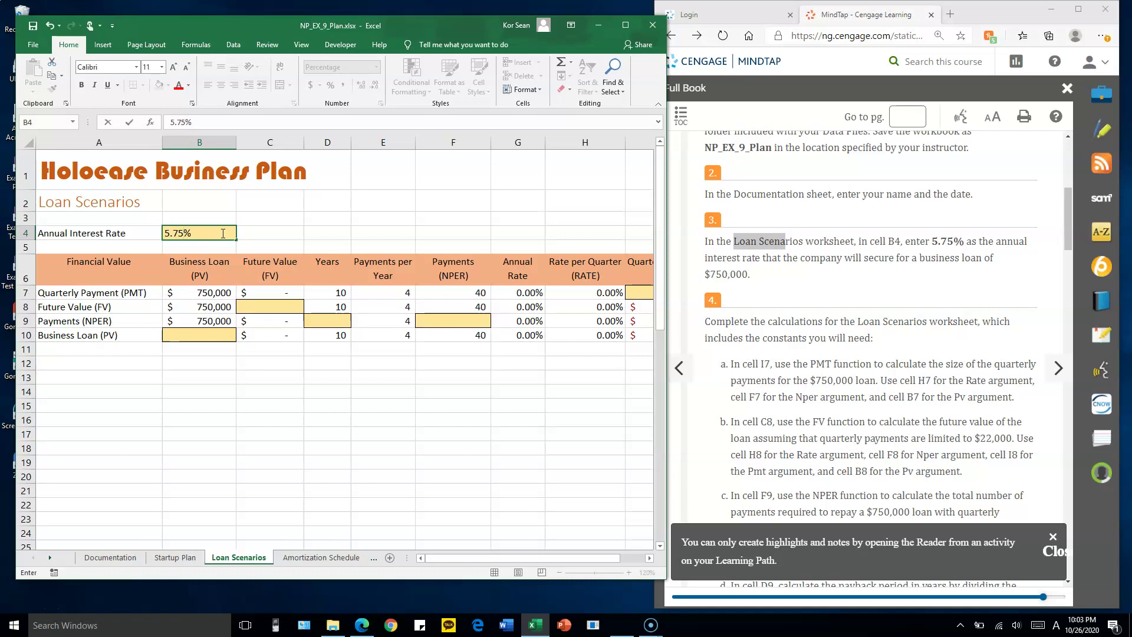
pyautogui.write('75')
pyautogui.press('Return')
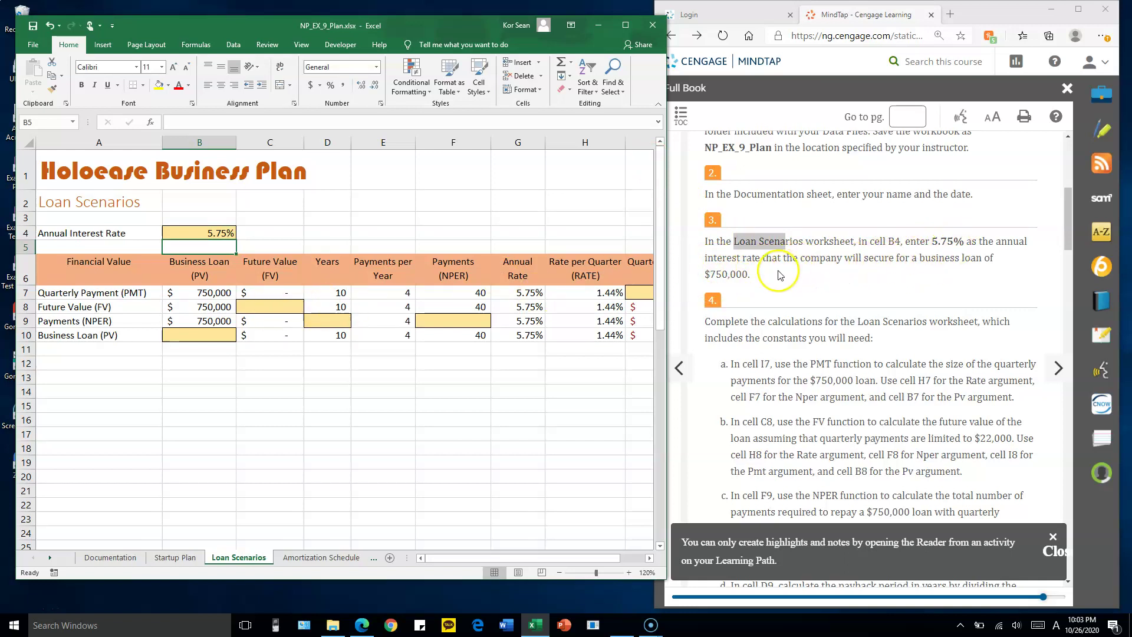
# Step: Examine the business loan amounts, the step 4 instructions and the highlighted cells to fill in across the Loan Scenarios table, including the Quarterly Payments column
pyautogui.click(225, 292)
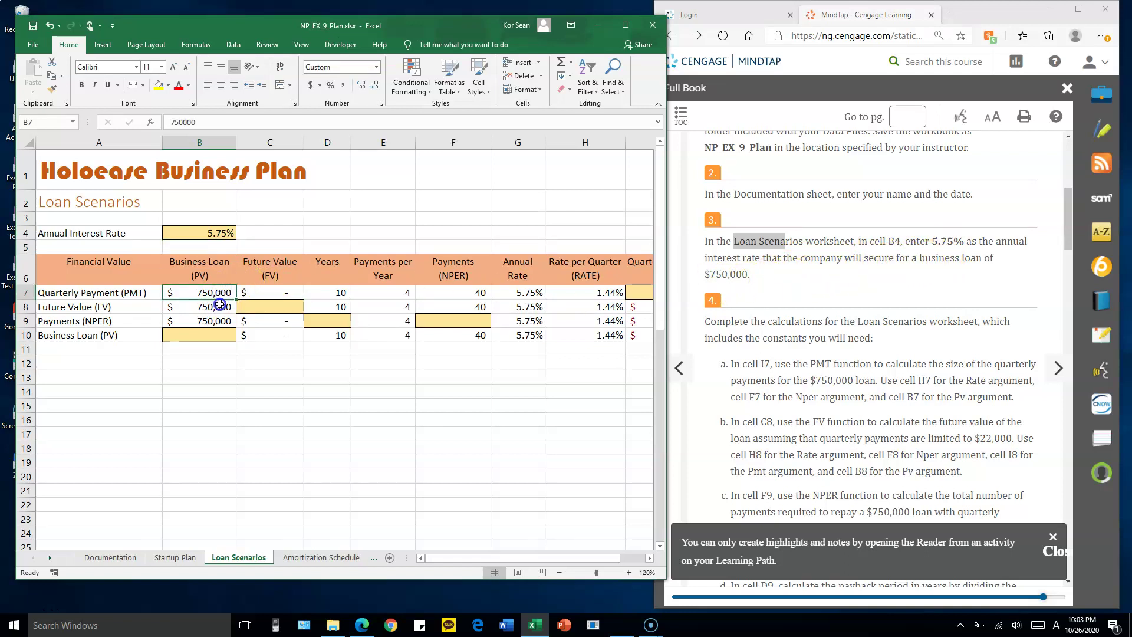
pyautogui.moveTo(219, 304); pyautogui.dragTo(220, 321)
pyautogui.click(851, 257)
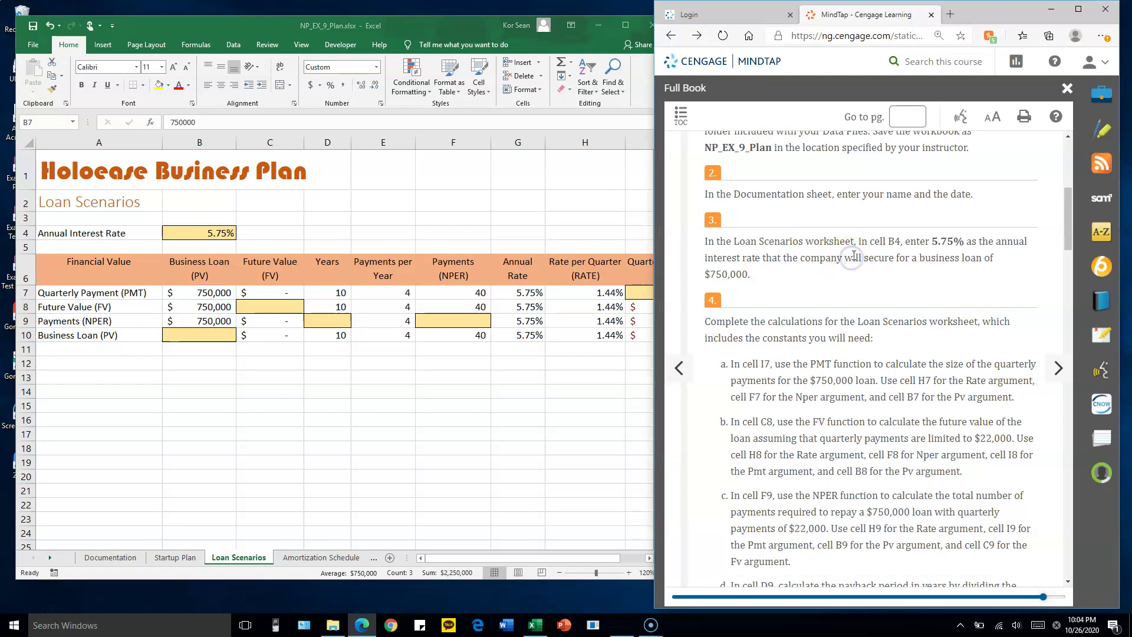
pyautogui.scroll(-2, 854, 257)
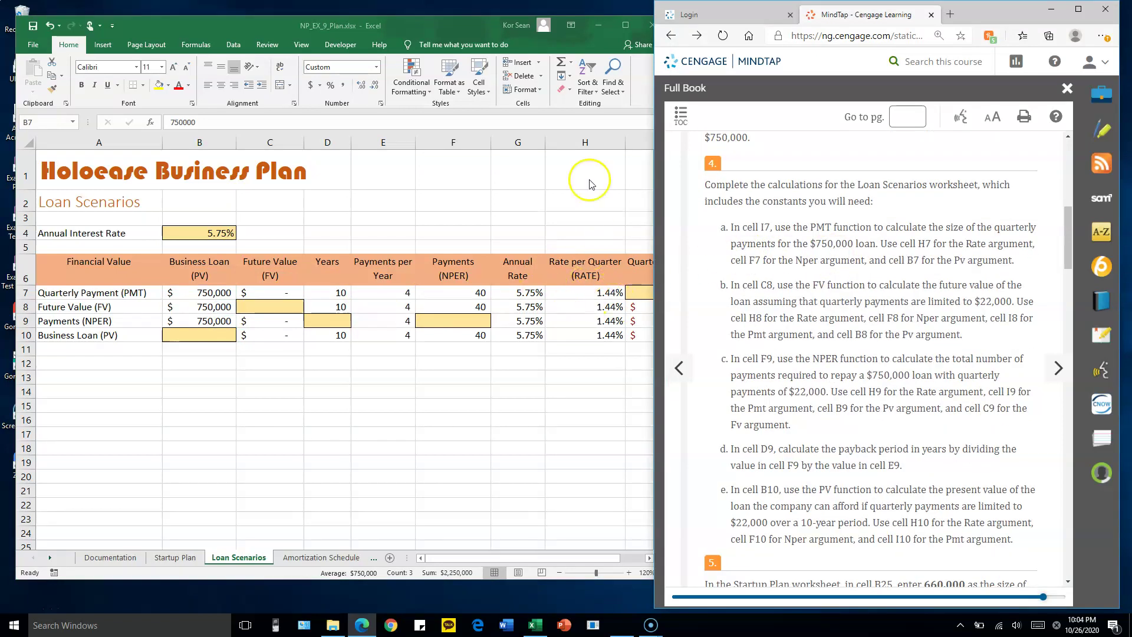
pyautogui.moveTo(437, 26); pyautogui.dragTo(433, 28)
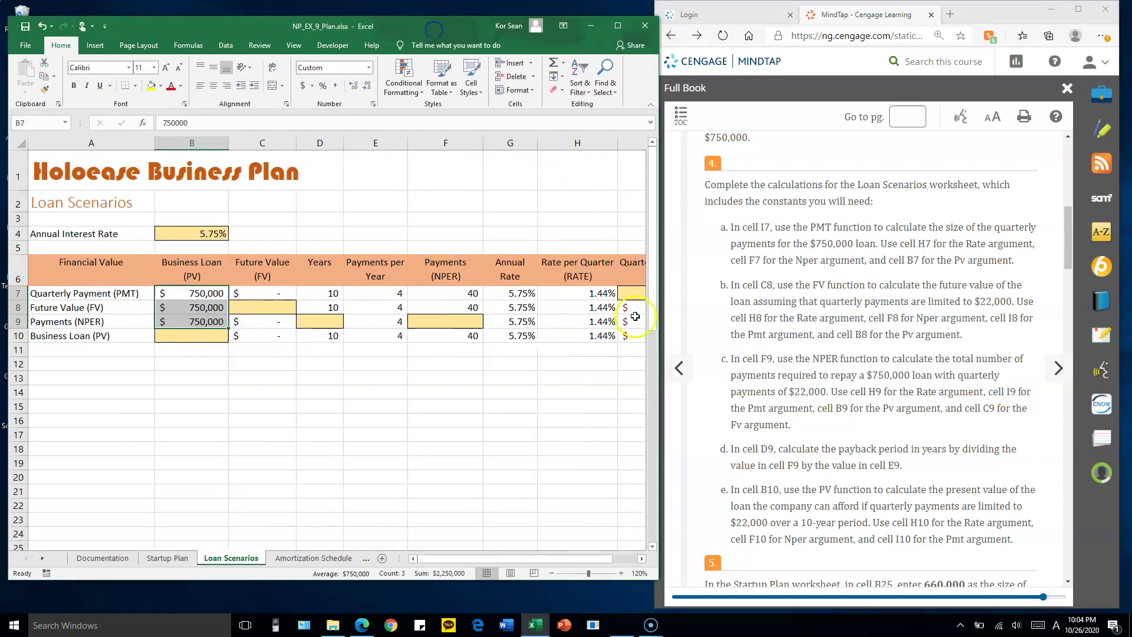
pyautogui.moveTo(661, 296); pyautogui.dragTo(674, 296)
pyautogui.click(625, 294)
pyautogui.scroll(-2, 625, 294)
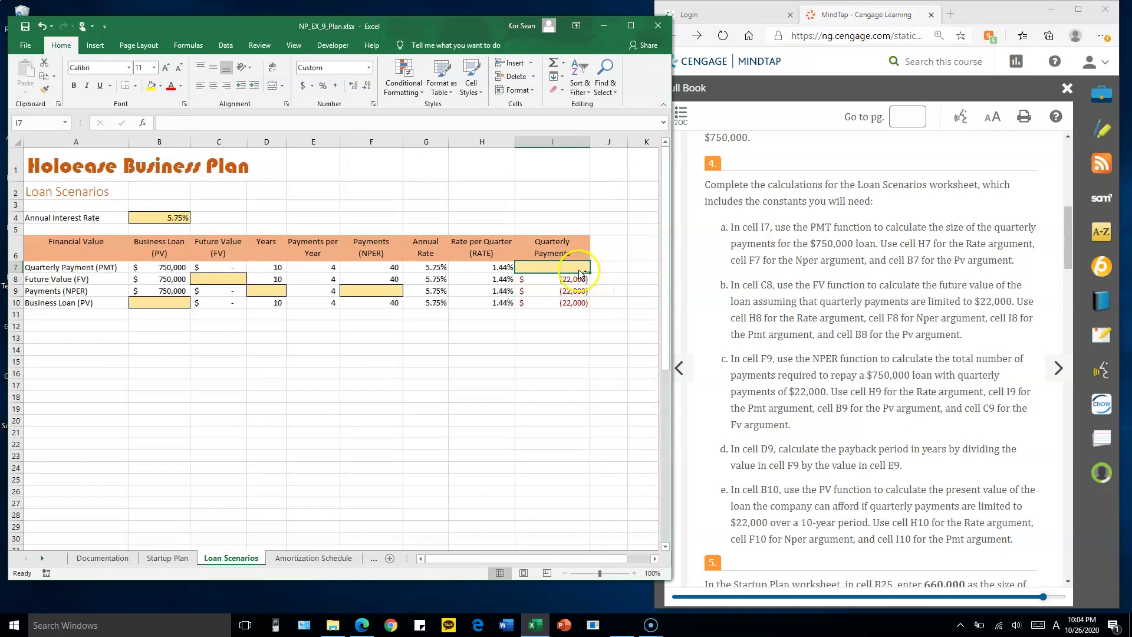
pyautogui.scroll(1, 578, 270)
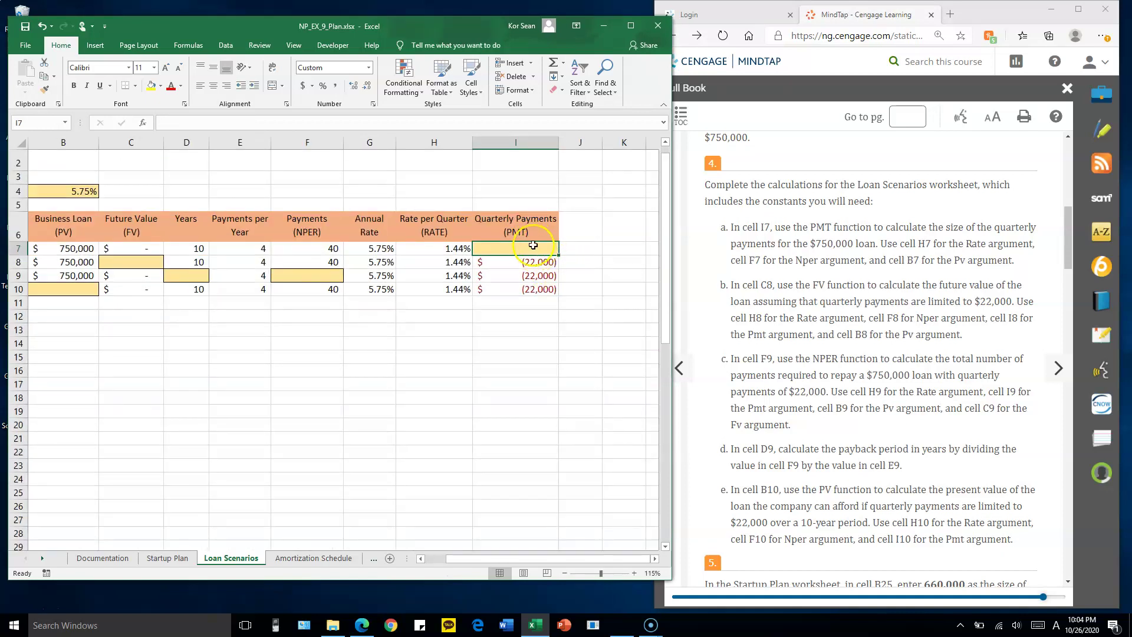
pyautogui.click(127, 263)
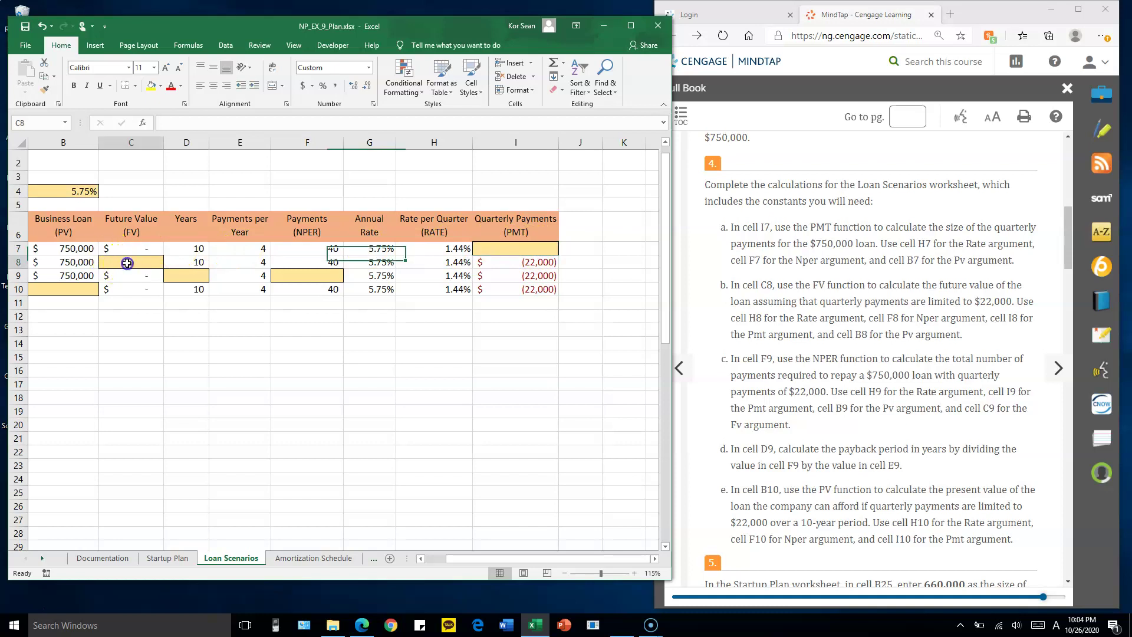
pyautogui.click(188, 272)
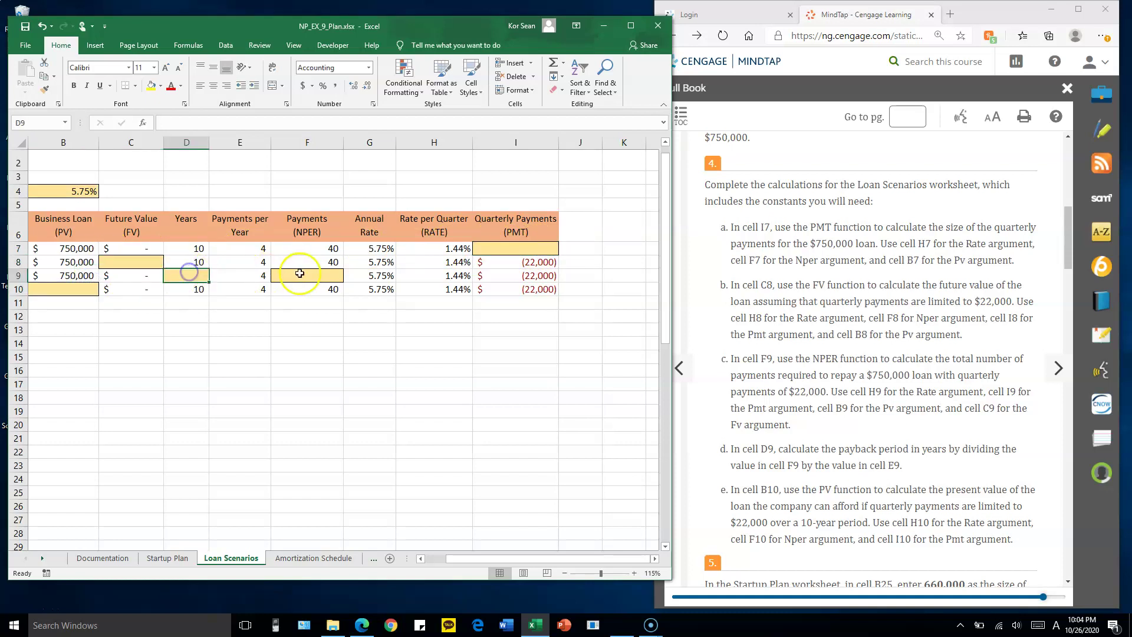
pyautogui.click(299, 273)
# Step: Calculate the quarterly loan payment in cell I7 with the formula =PMT(H7,F7,B7)
pyautogui.click(537, 249)
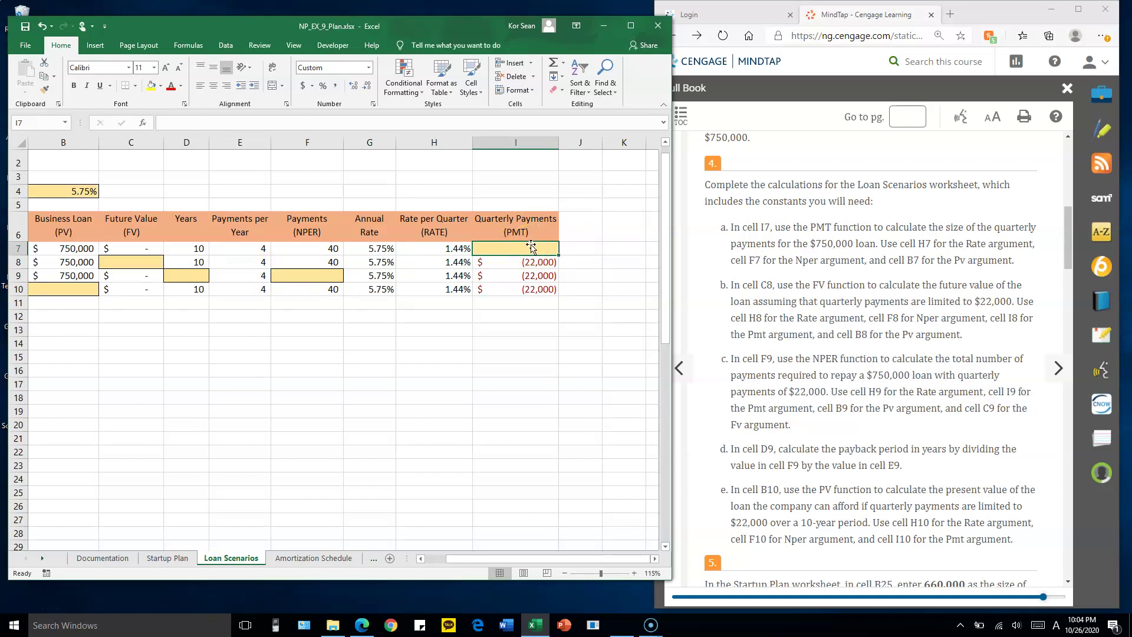
pyautogui.write('=')
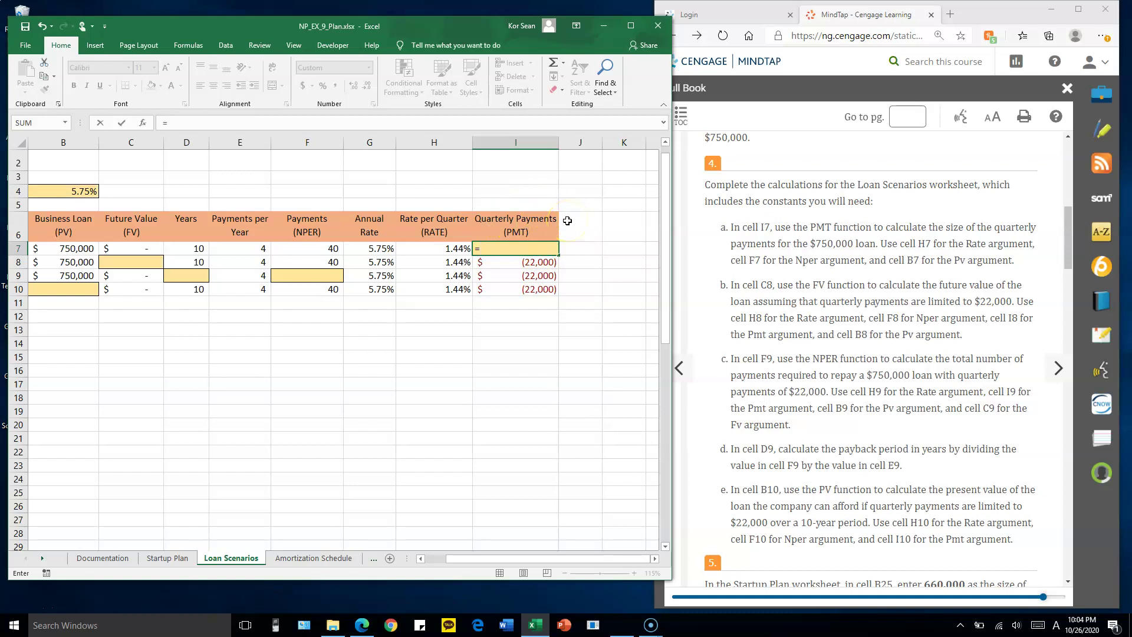
pyautogui.write('PMT(')
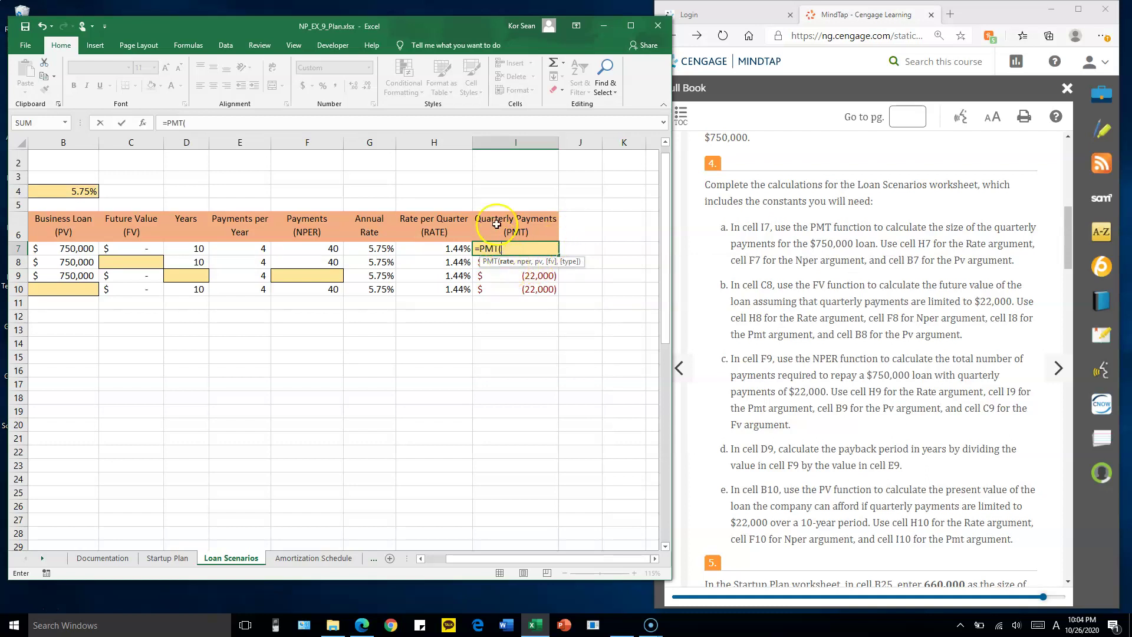
pyautogui.click(454, 250)
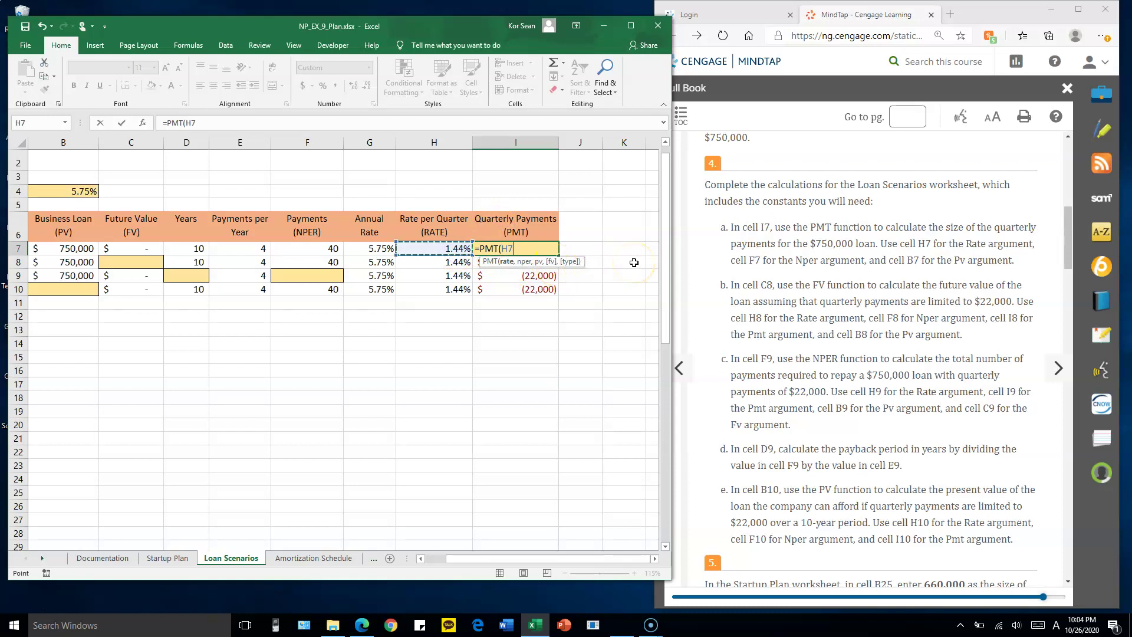
pyautogui.write(',')
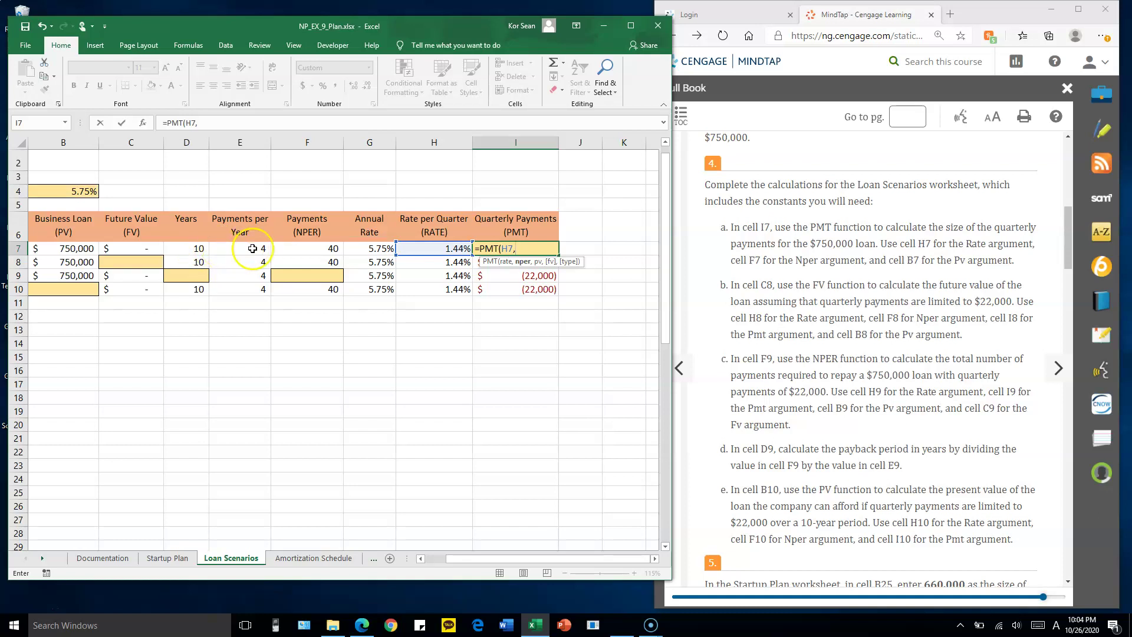
pyautogui.click(321, 246)
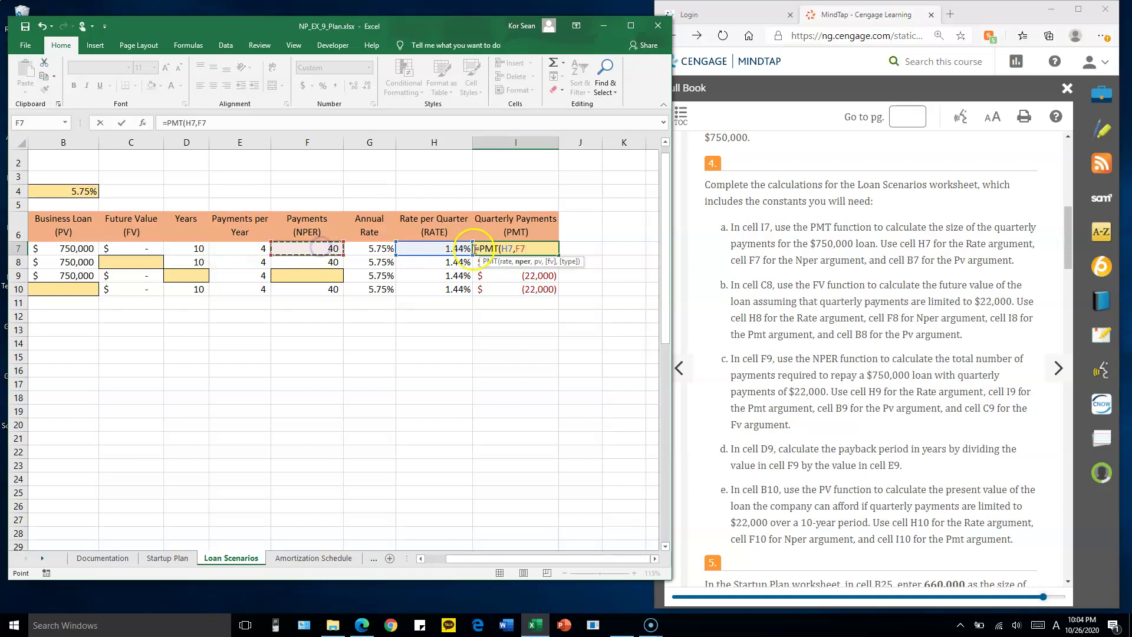
pyautogui.write(',')
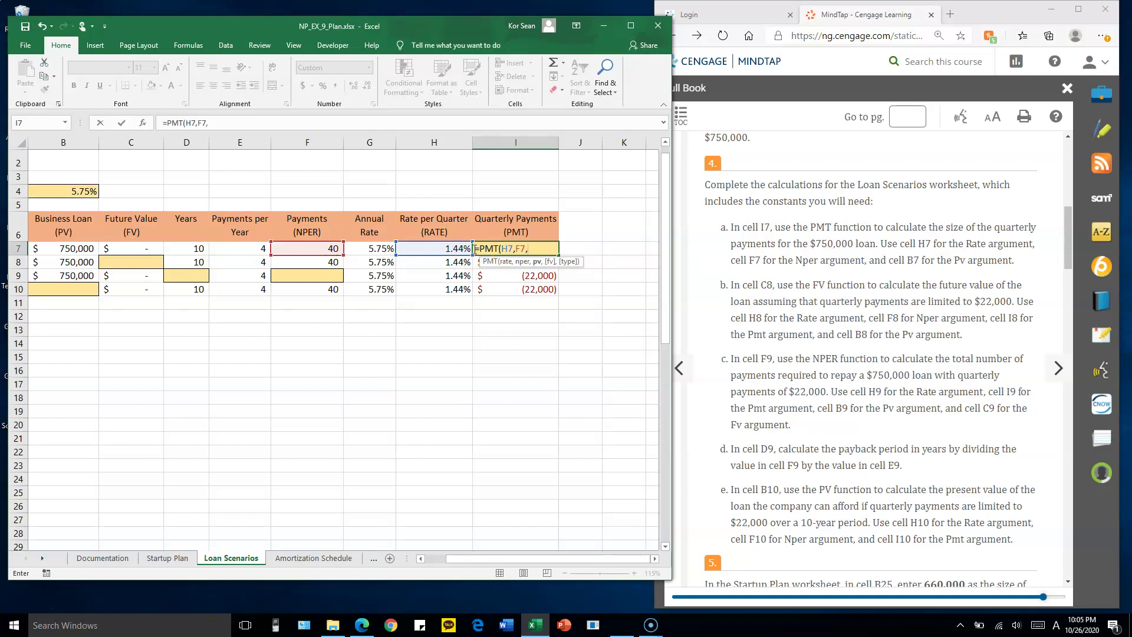
pyautogui.click(52, 249)
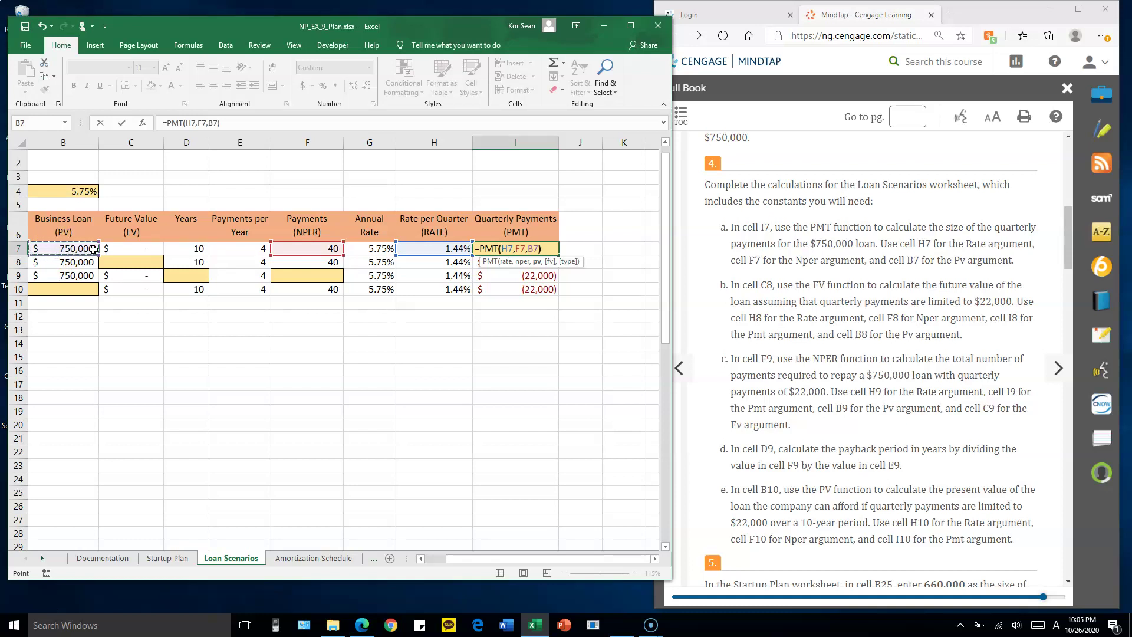
pyautogui.press('Return')
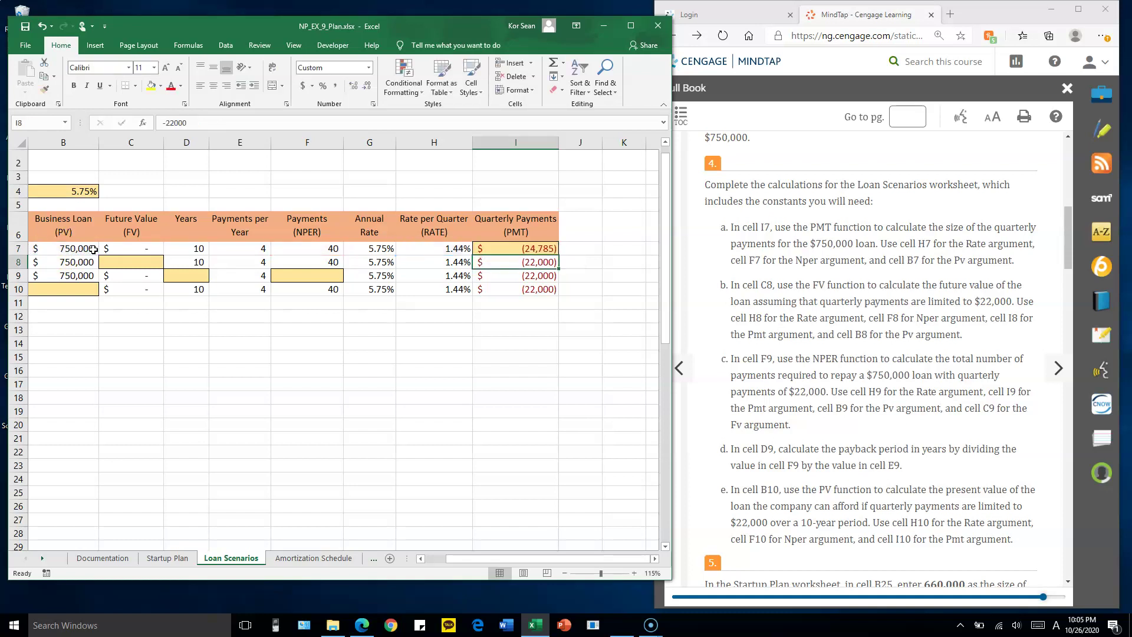
# Step: Review the rate, nper and pv arguments of the PMT formula in cell I7
pyautogui.doubleClick(541, 249)
pyautogui.click(504, 248)
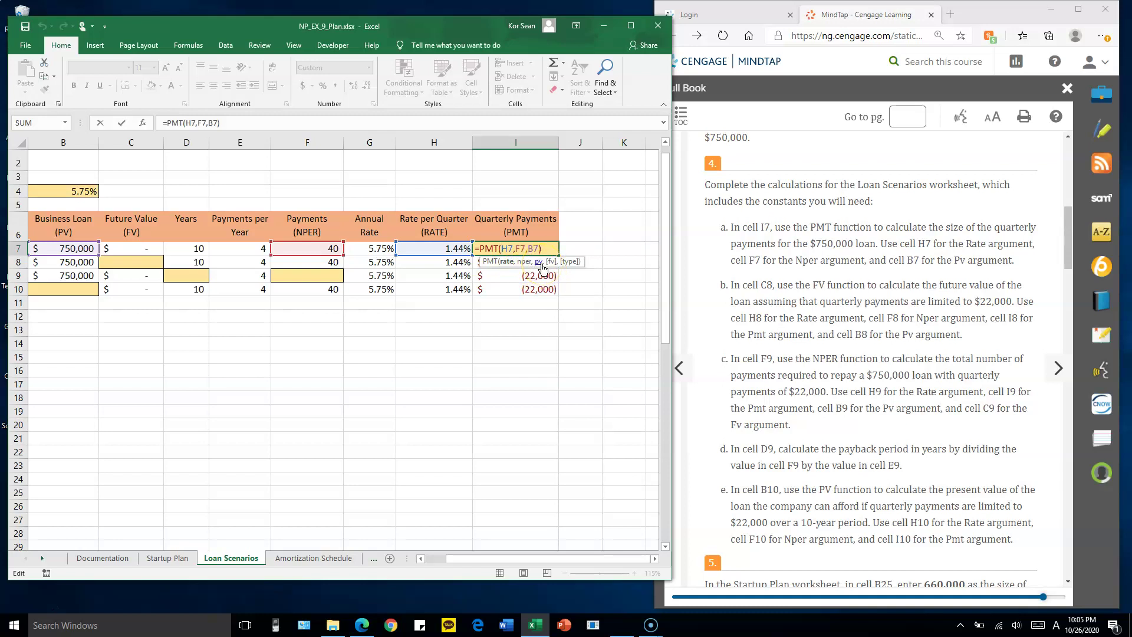
pyautogui.hotkey('ctrl', 'Return')
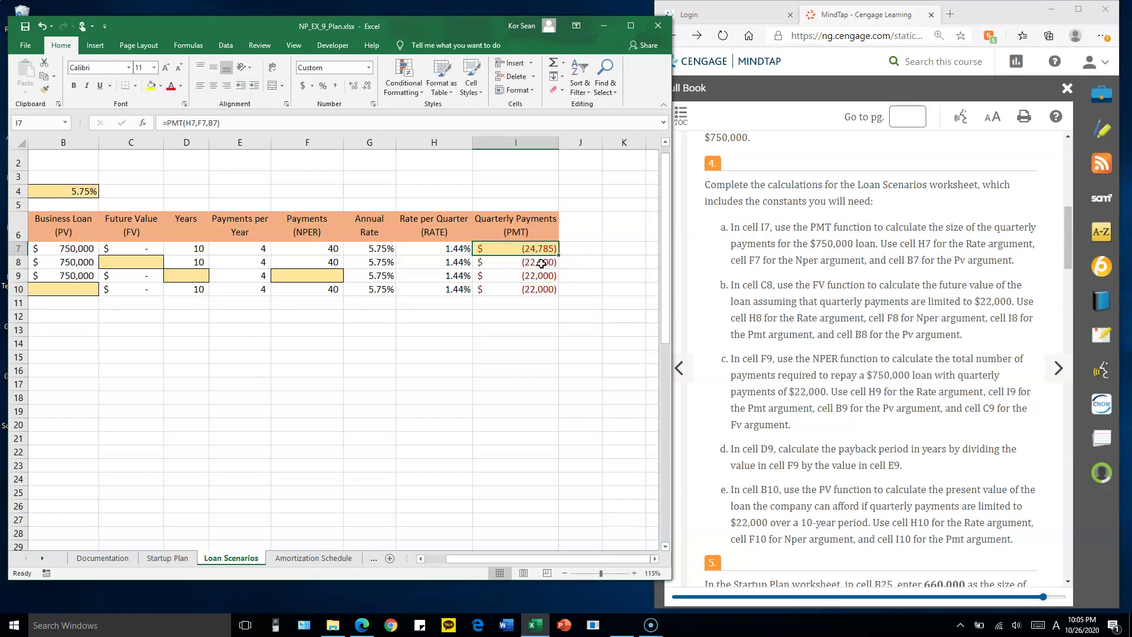
# Step: Calculate the future value of the loan in cell C8 with the formula =FV(H8,F8,I8,B8)
pyautogui.doubleClick(146, 258)
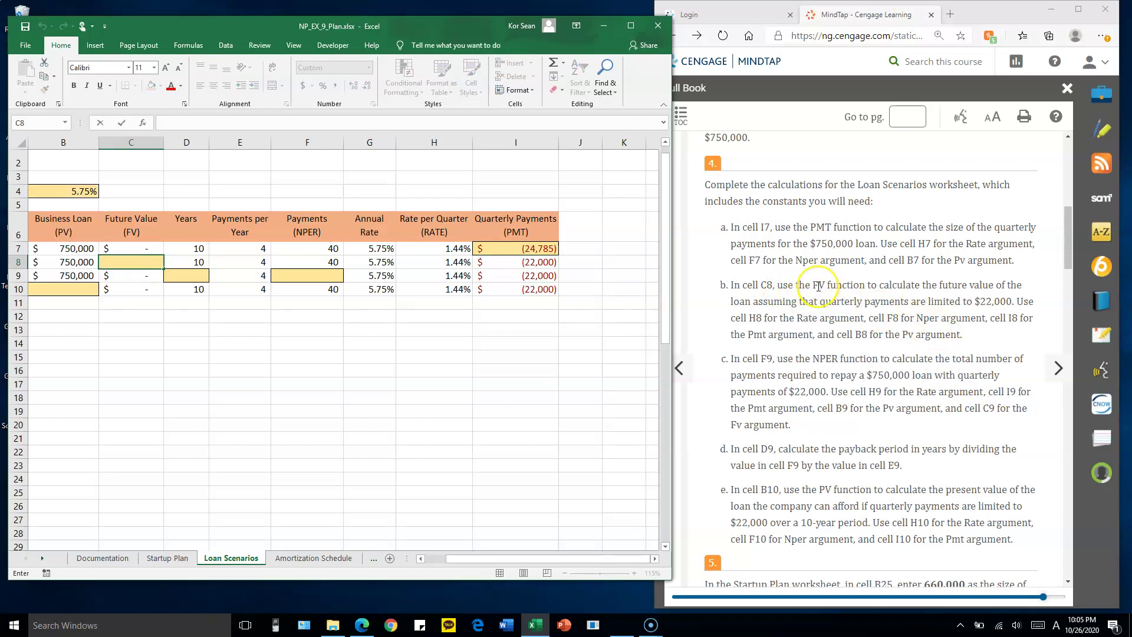
pyautogui.write('=FV')
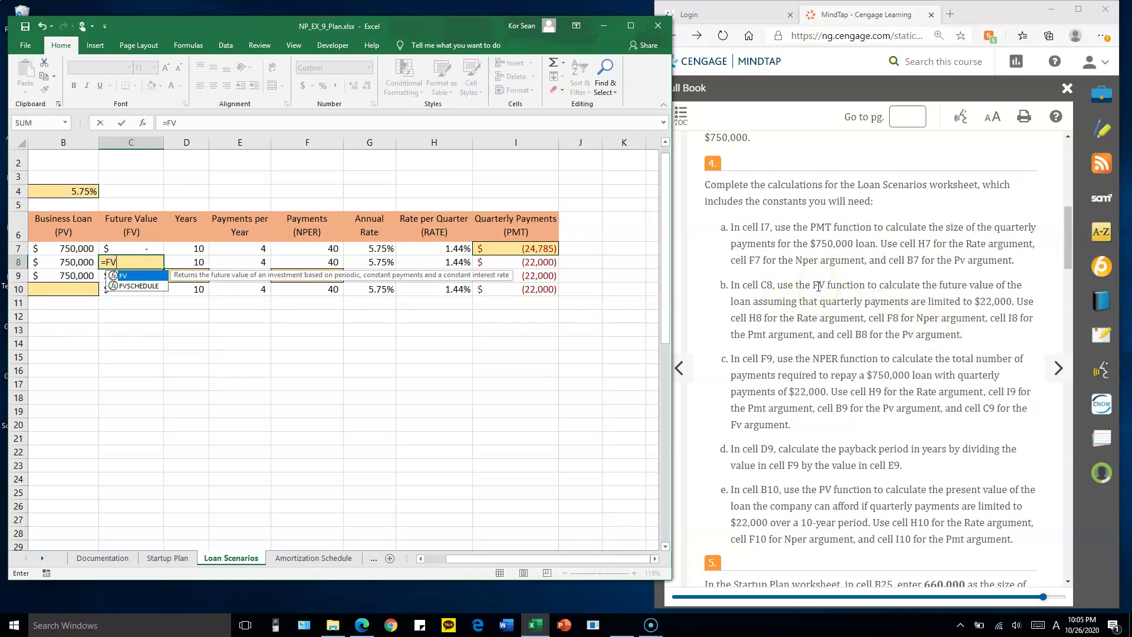
pyautogui.write('(')
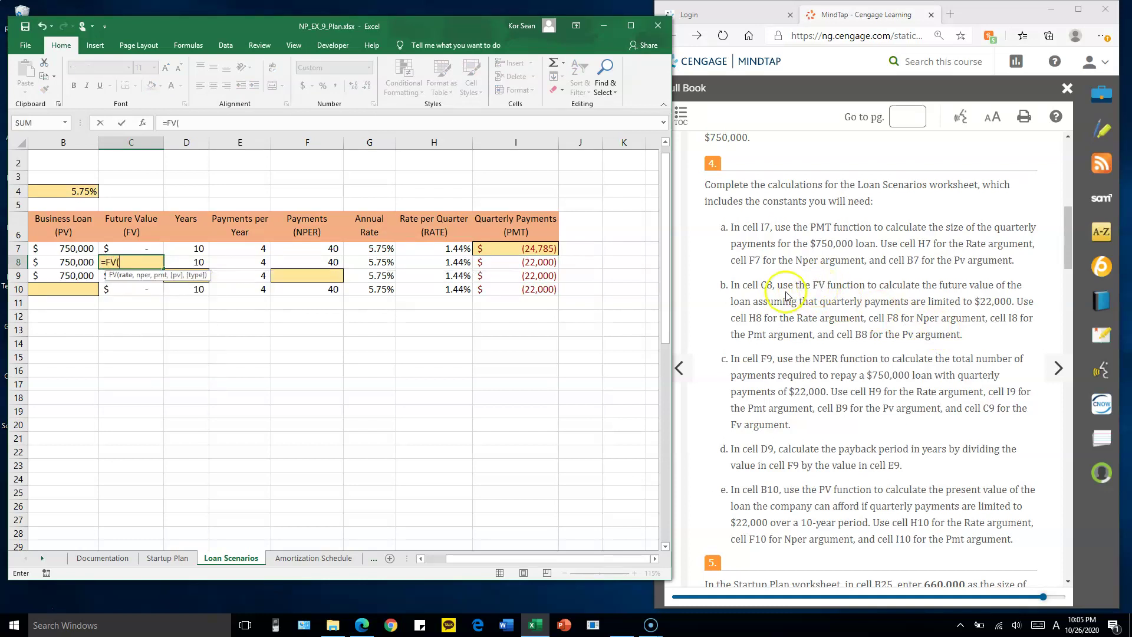
pyautogui.click(457, 263)
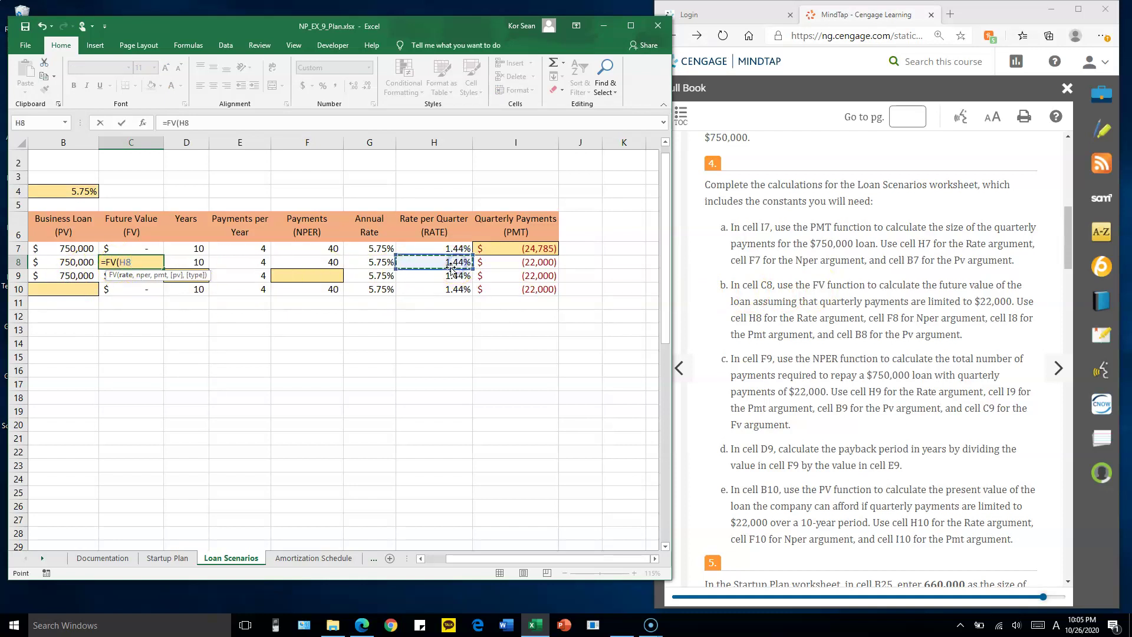
pyautogui.write(',')
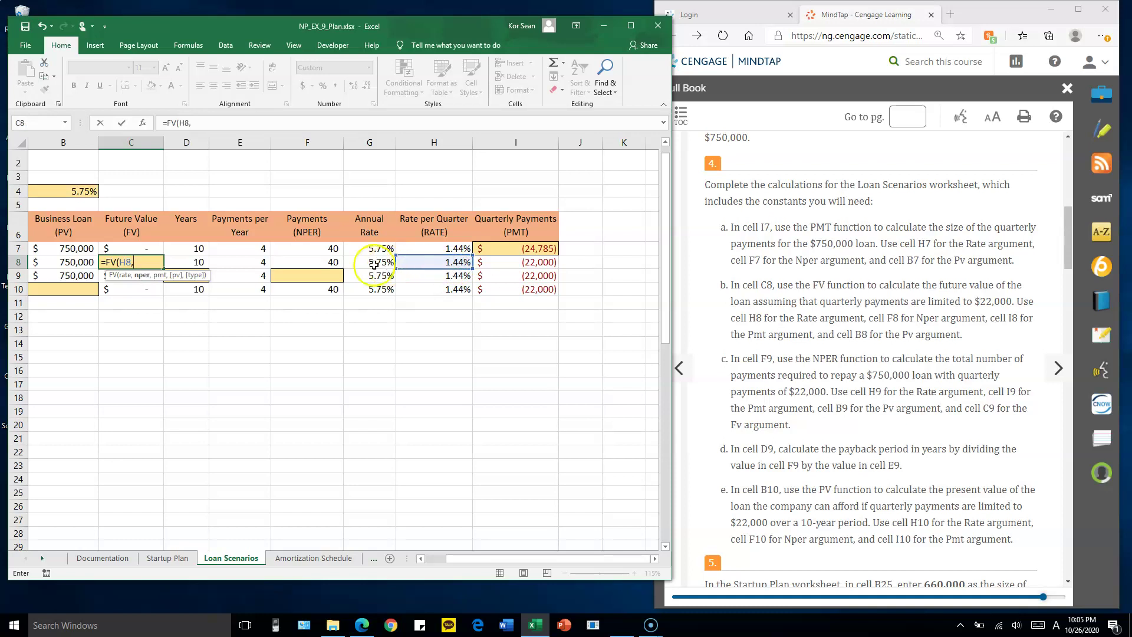
pyautogui.click(322, 261)
pyautogui.write(',')
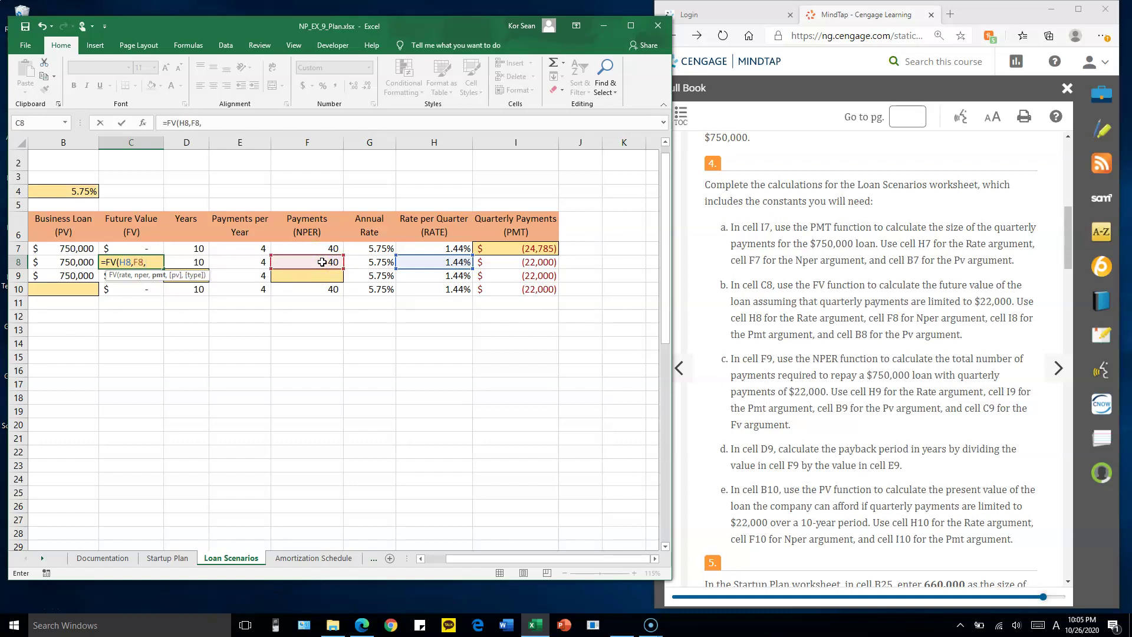
pyautogui.click(538, 263)
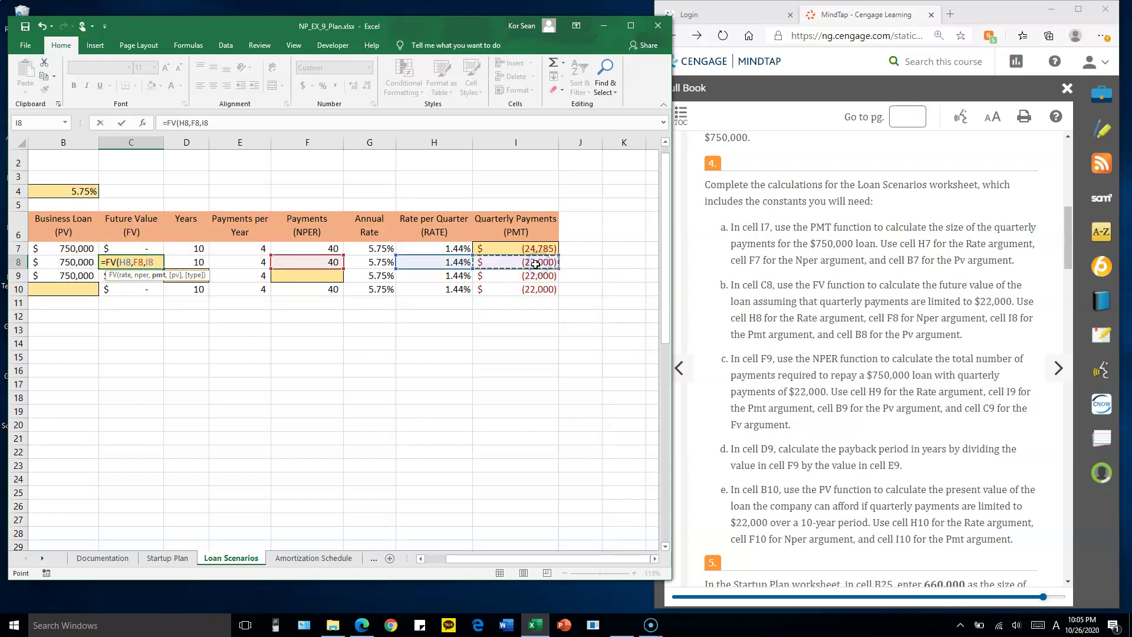
pyautogui.write(',')
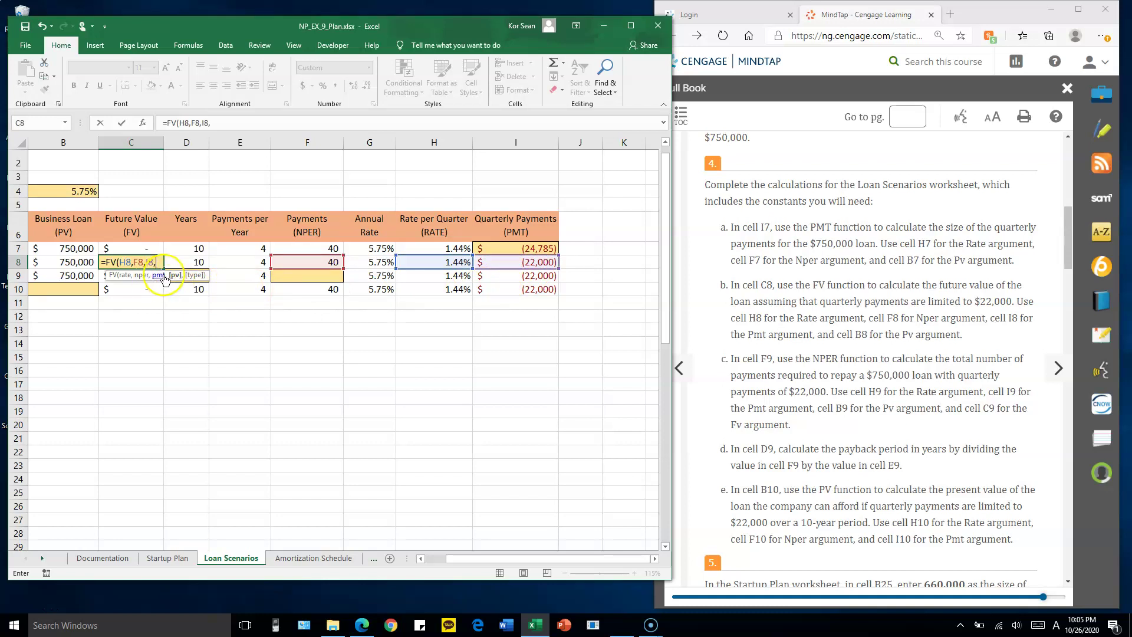
pyautogui.click(59, 262)
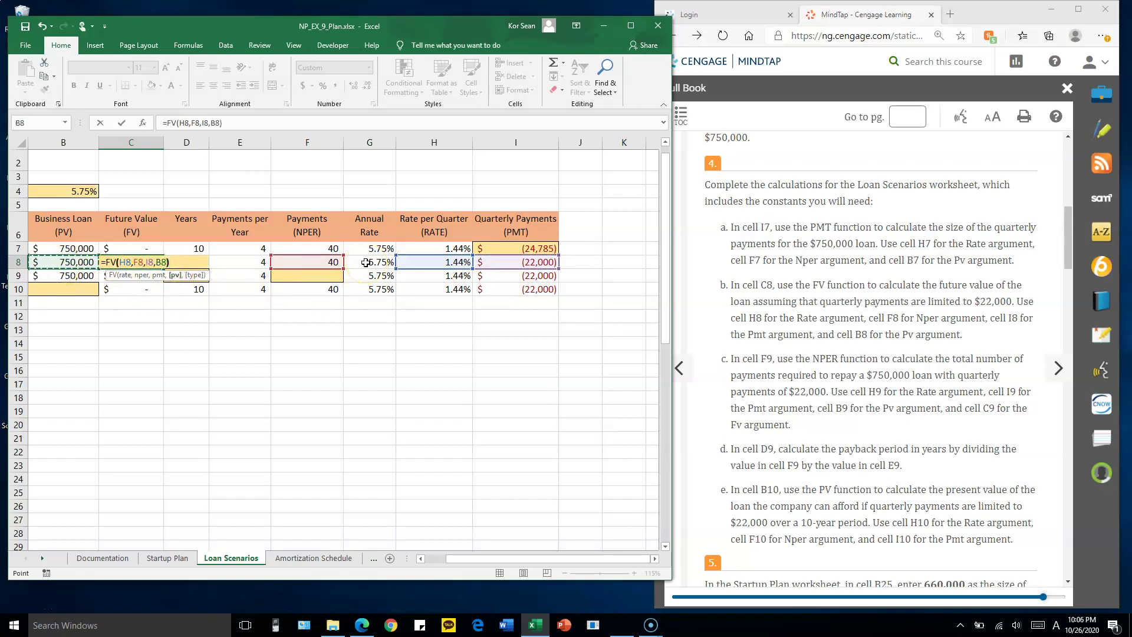
pyautogui.write(')')
pyautogui.press('Return')
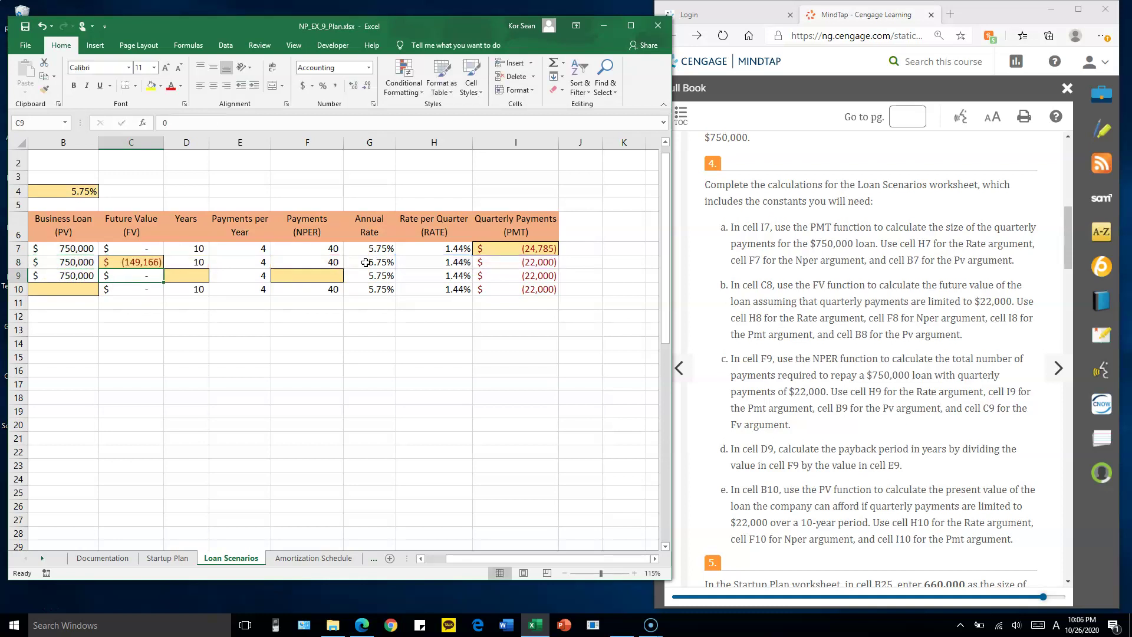
# Step: Calculate the total number of payments in cell F9 with the formula =NPER(H9,I9,B9)
pyautogui.click(368, 267)
pyautogui.click(323, 275)
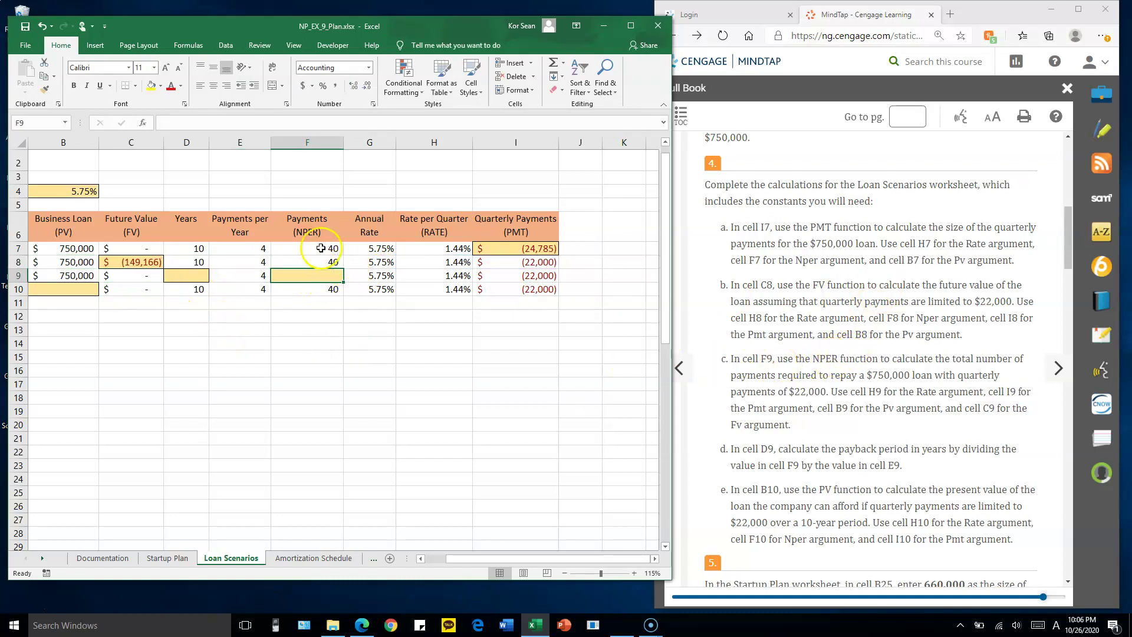
pyautogui.moveTo(83, 281); pyautogui.dragTo(556, 281)
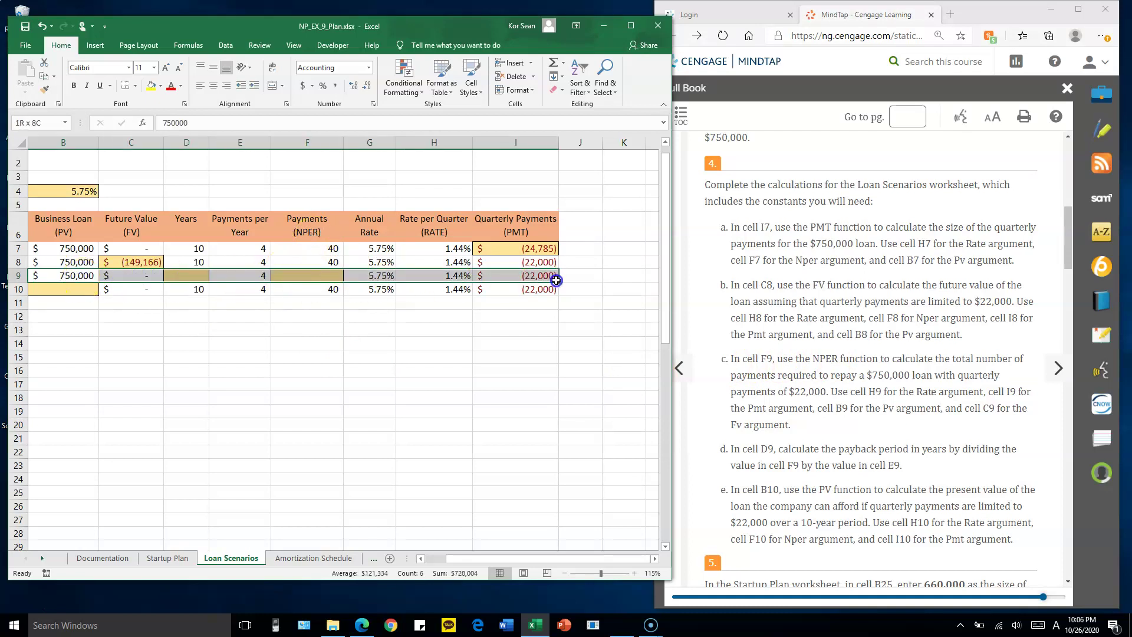
pyautogui.click(323, 275)
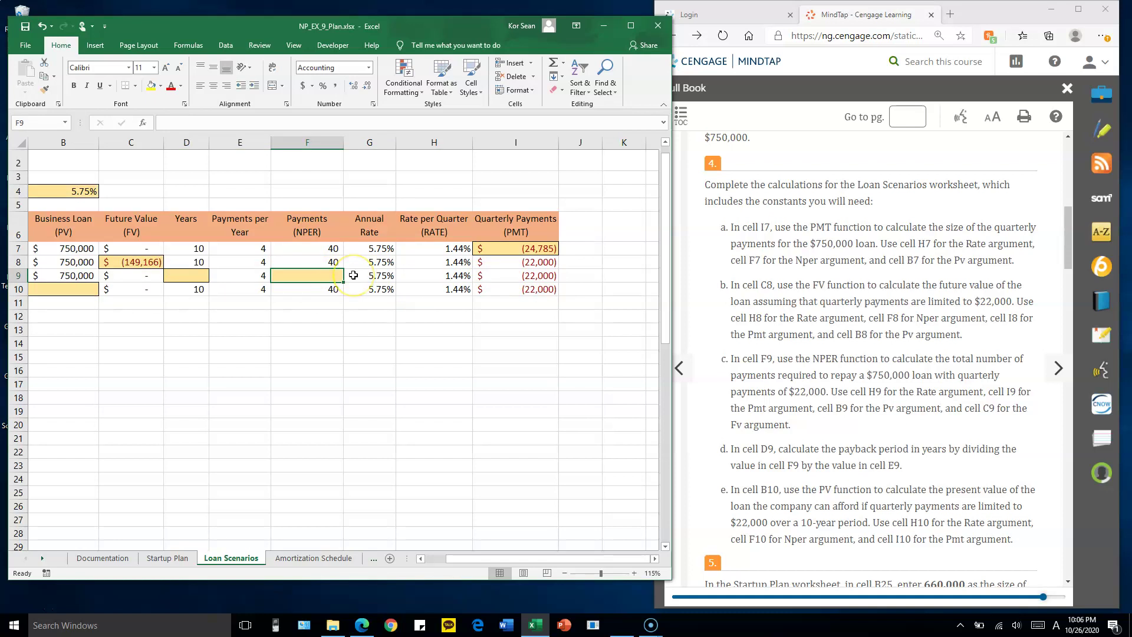
pyautogui.write('=')
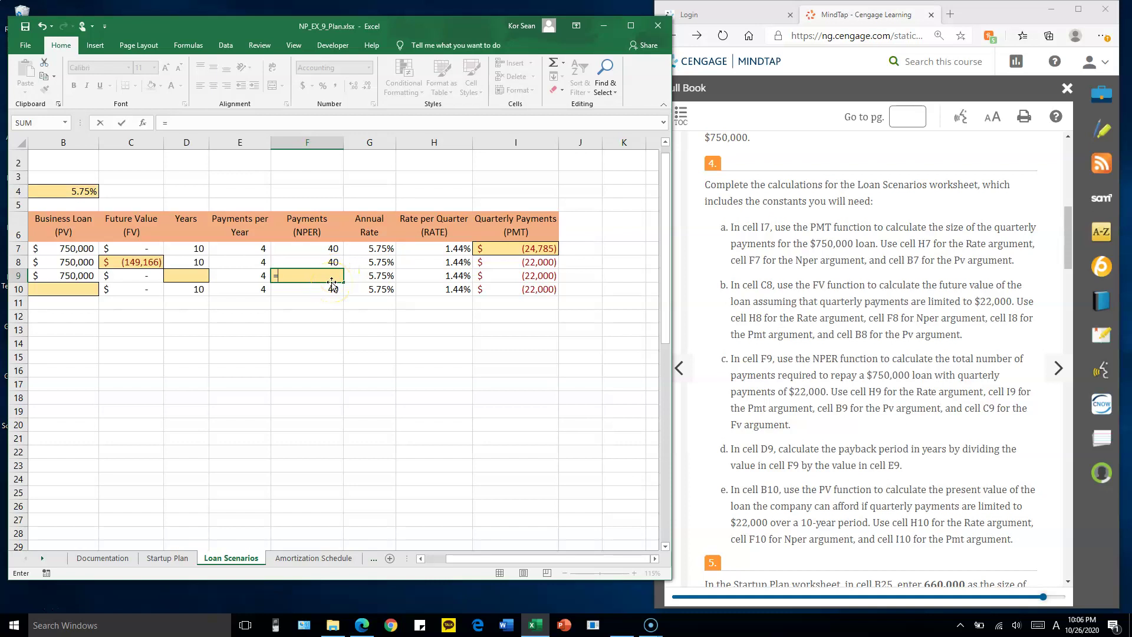
pyautogui.write('NPER')
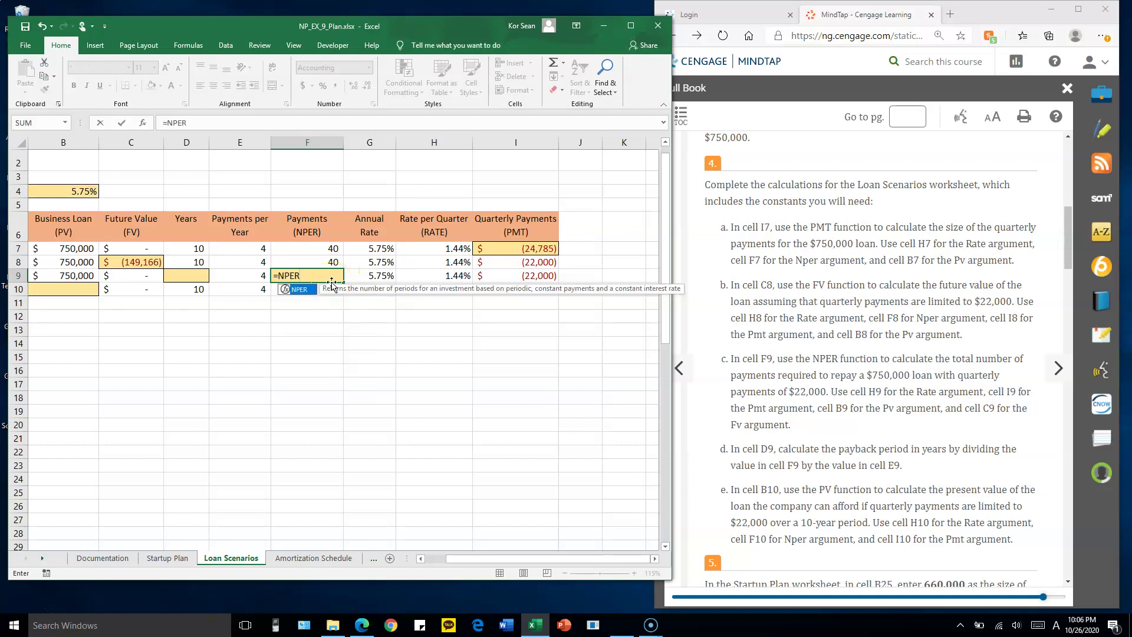
pyautogui.write('(')
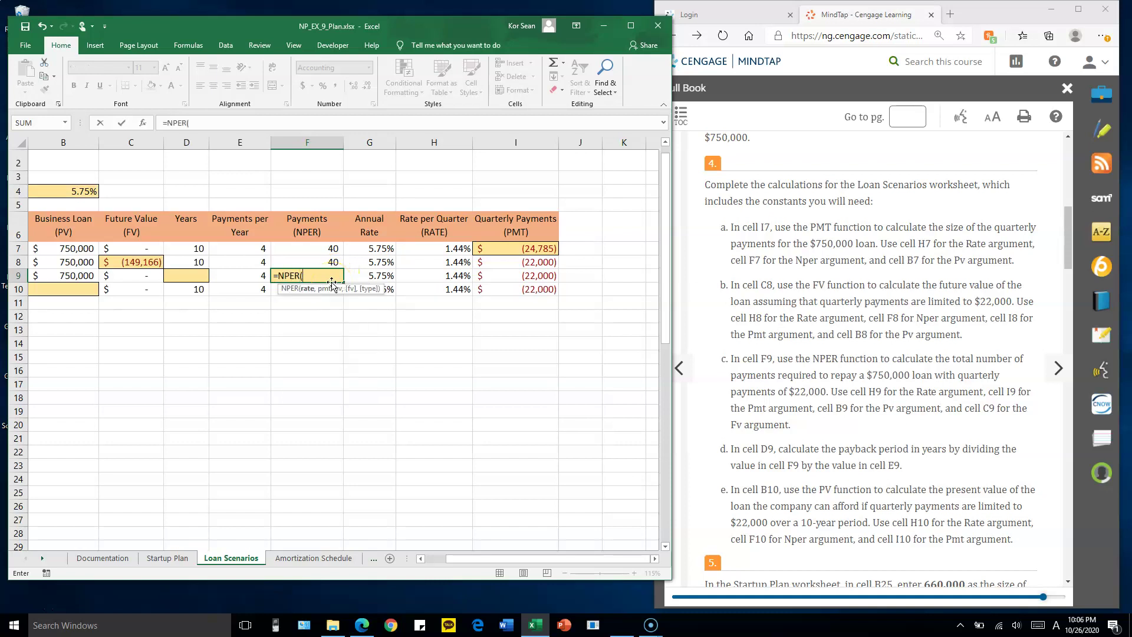
pyautogui.click(450, 276)
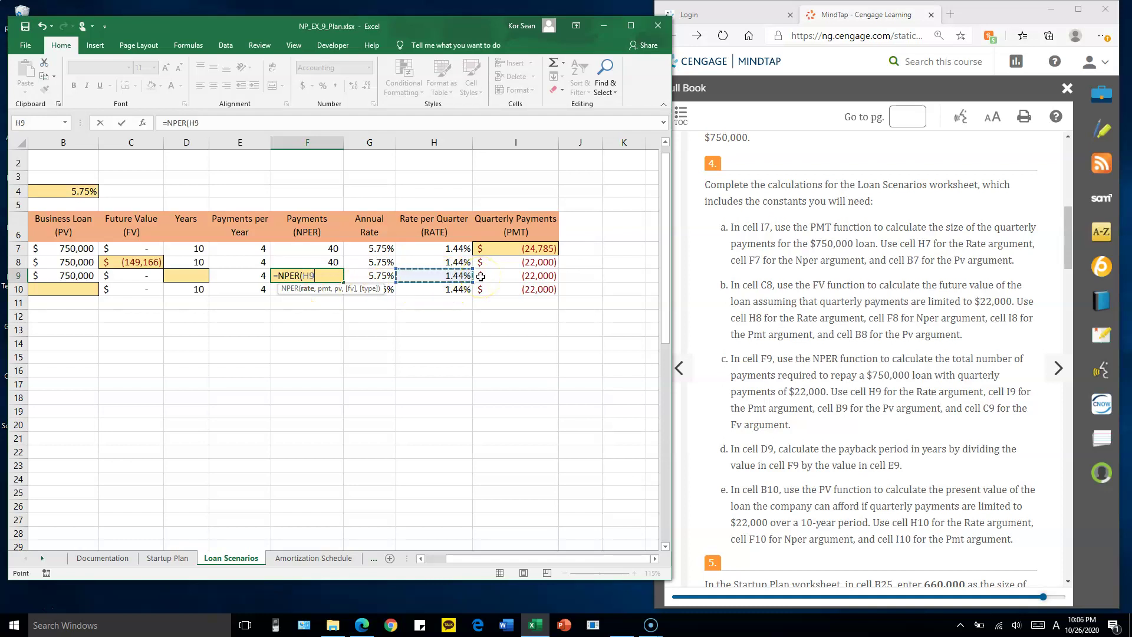
pyautogui.write(',')
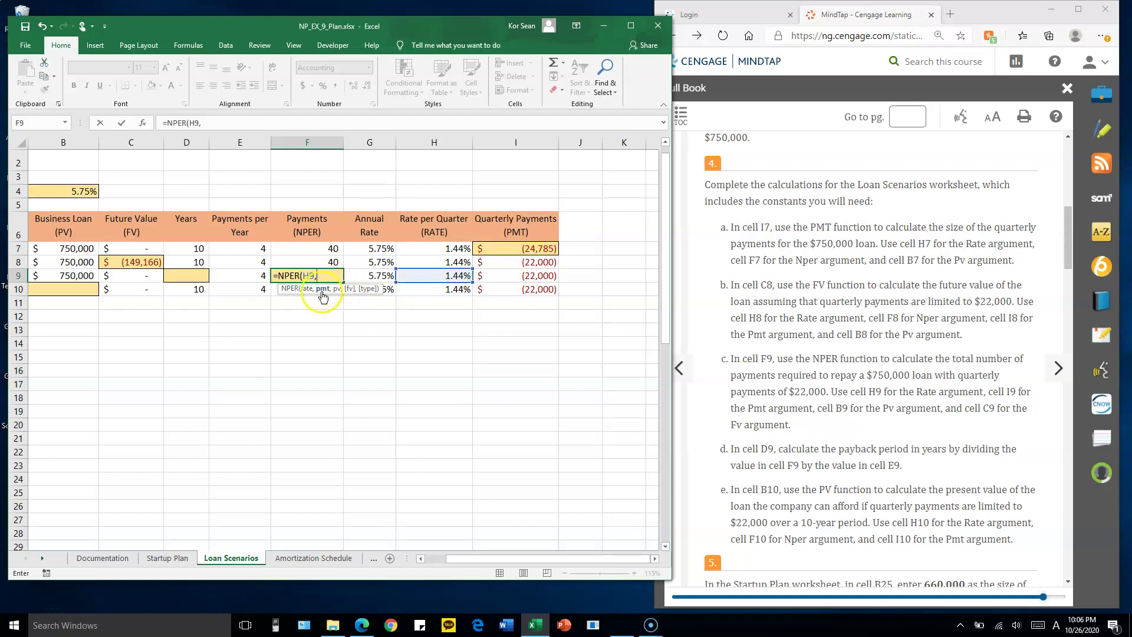
pyautogui.click(519, 276)
pyautogui.write(',')
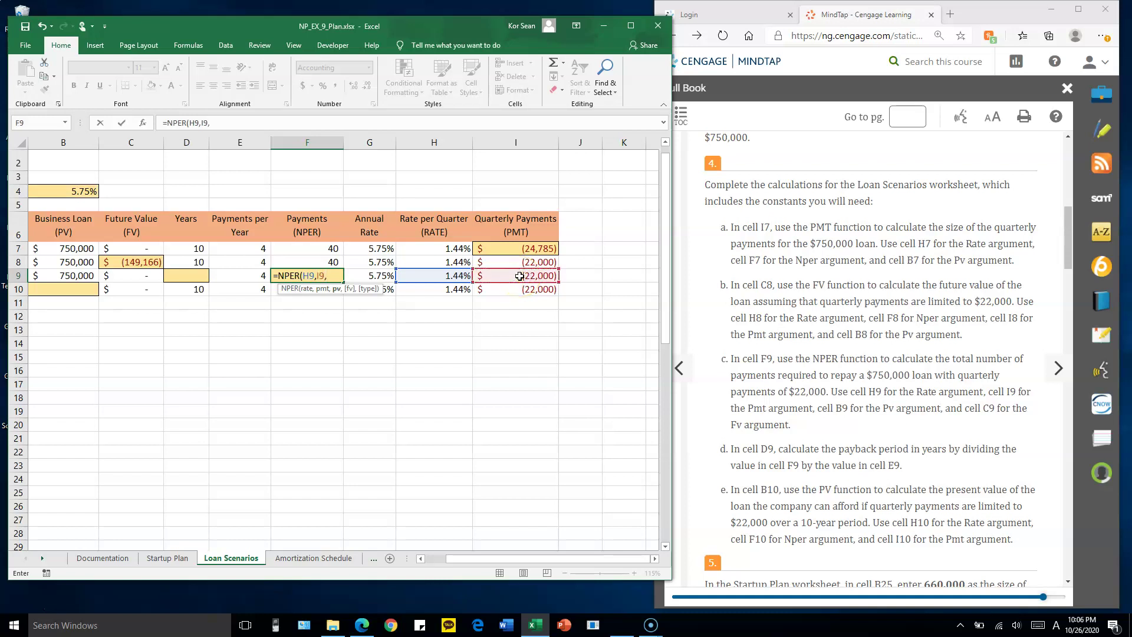
pyautogui.click(76, 276)
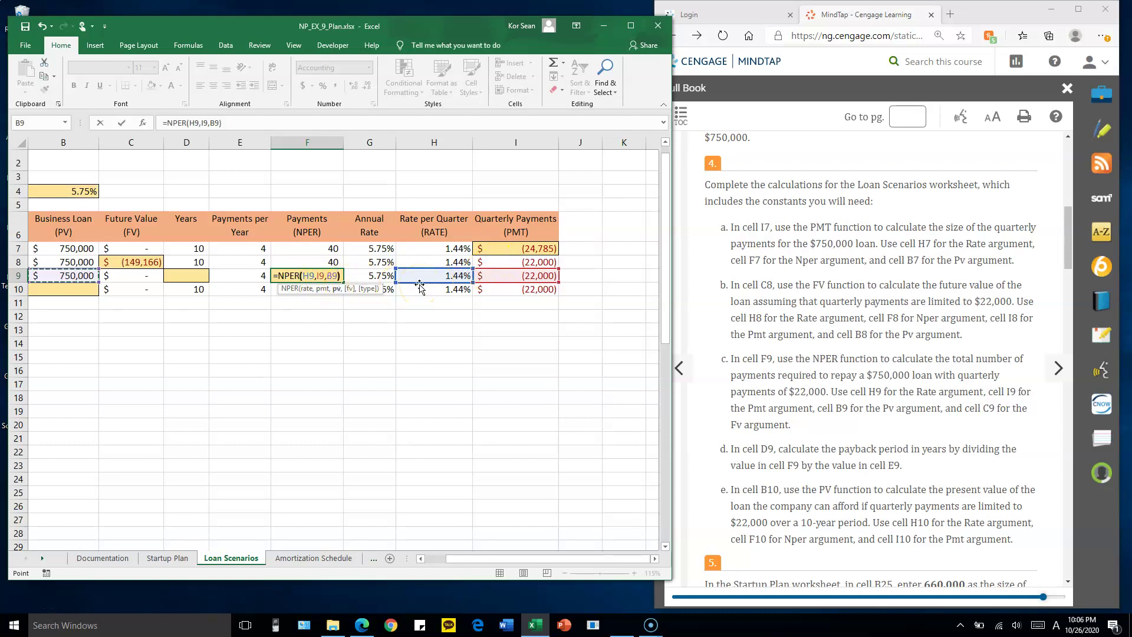
pyautogui.write(')')
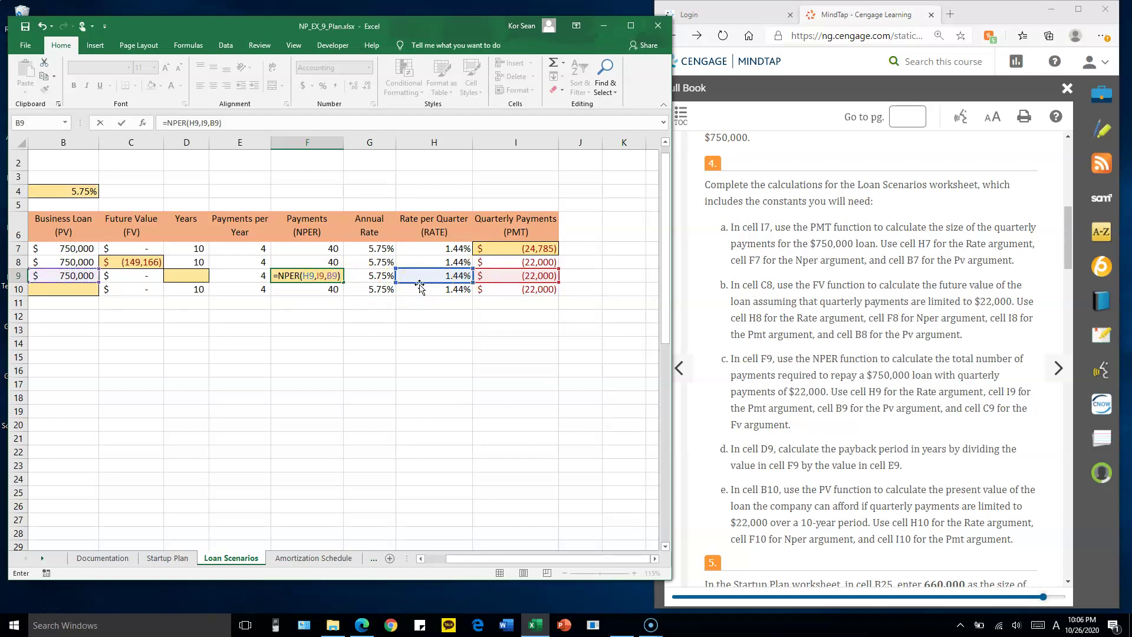
pyautogui.press('Return')
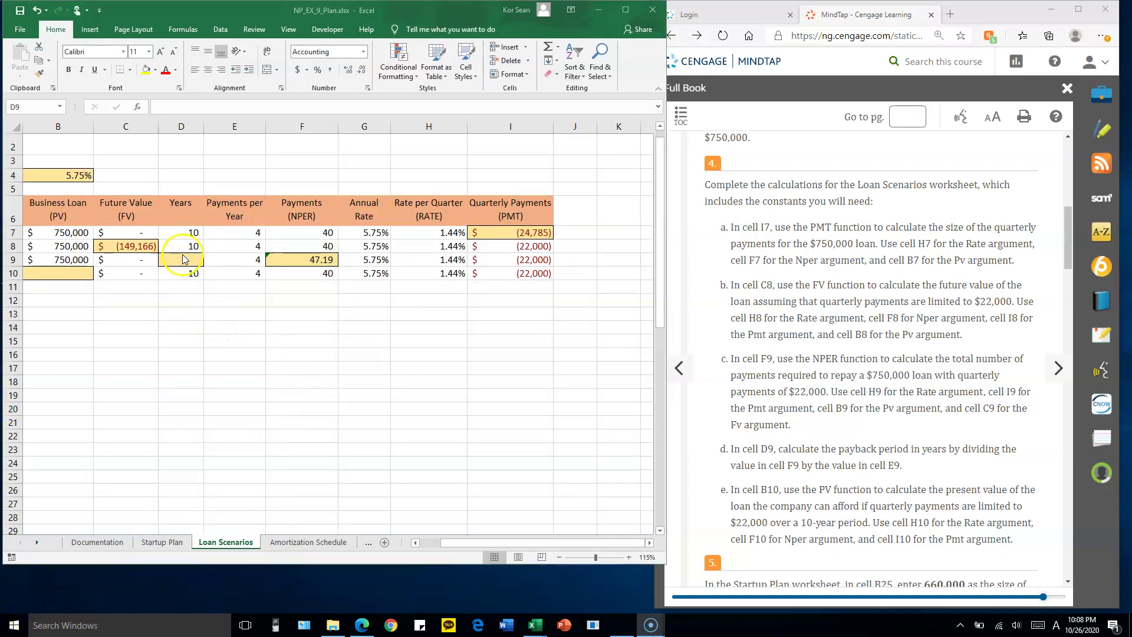
# Step: Calculate the payback period in years in cell D9 with the formula =F9/E9
pyautogui.click(189, 277)
pyautogui.write('=')
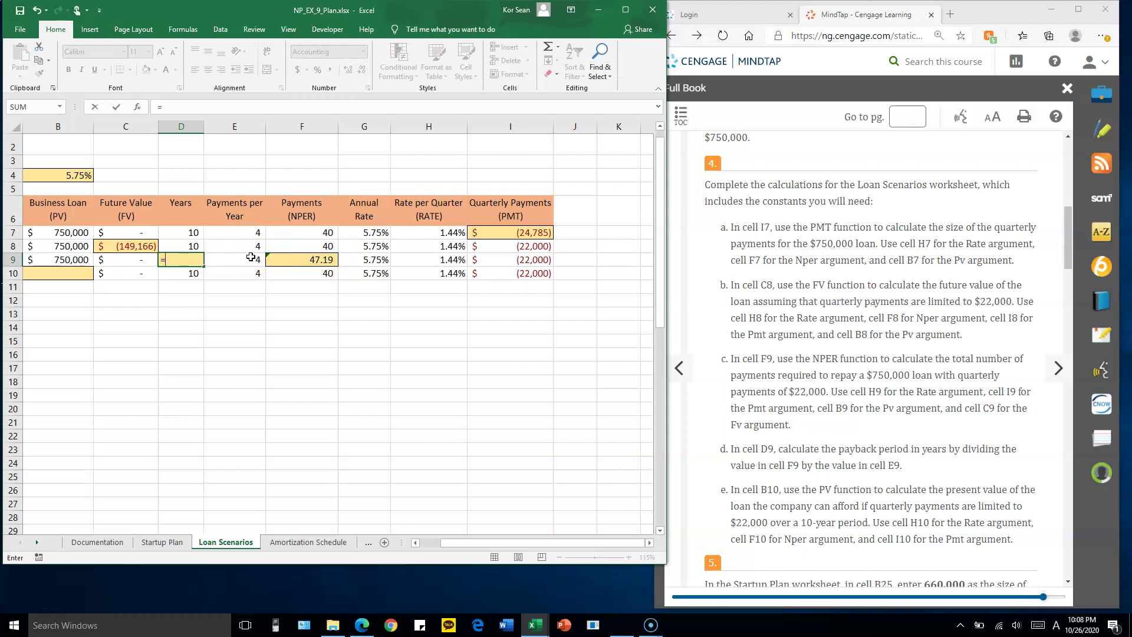
pyautogui.click(310, 259)
pyautogui.write('/')
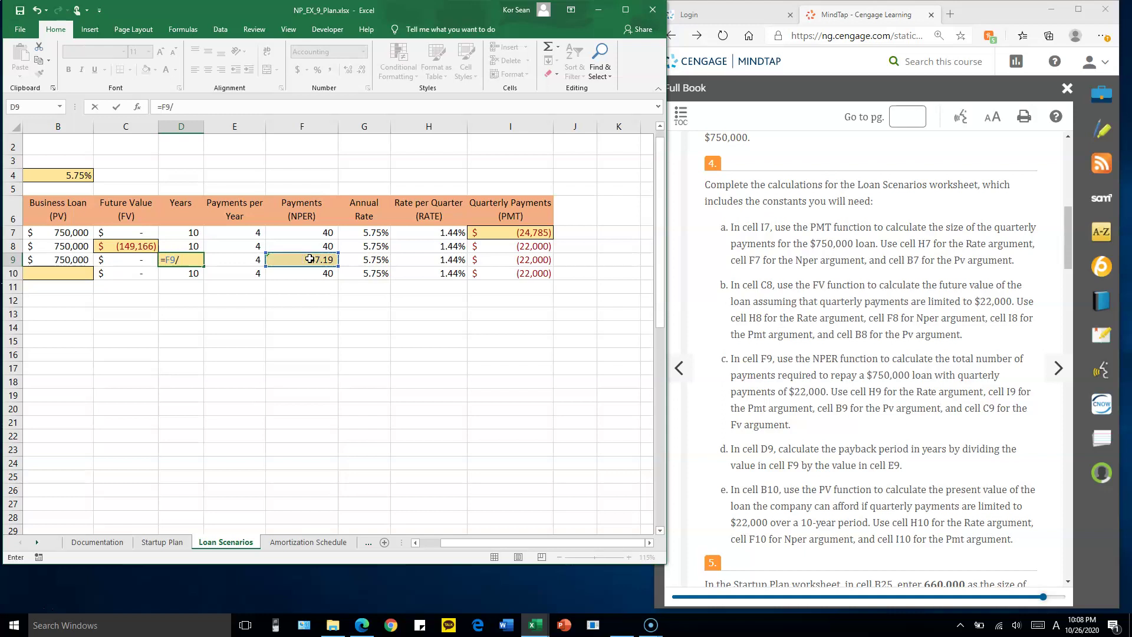
pyautogui.click(256, 259)
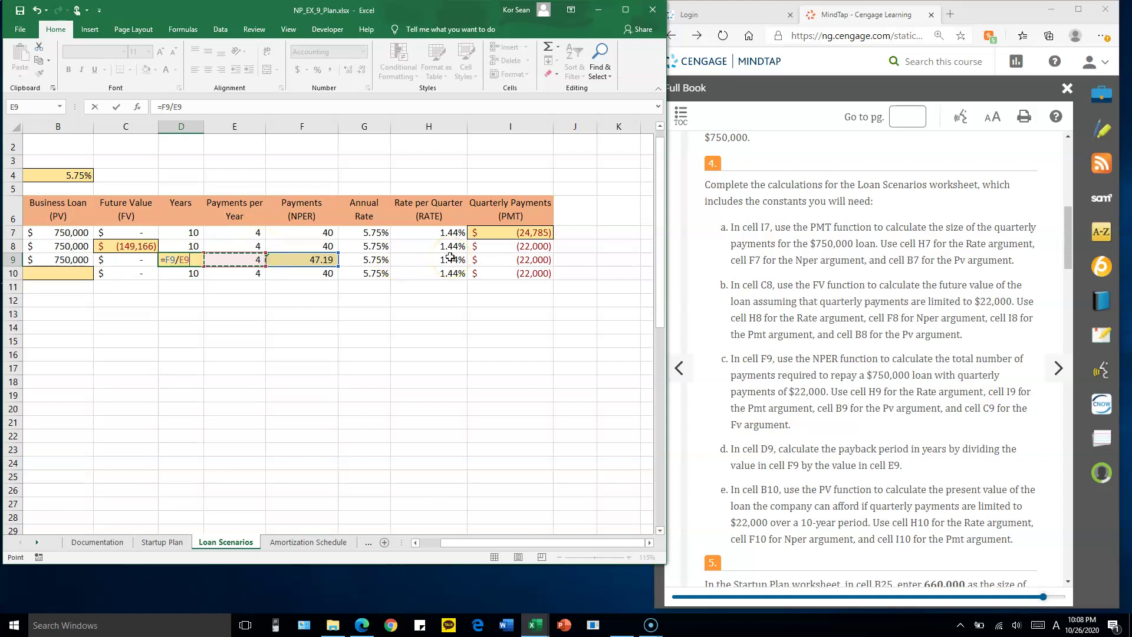
pyautogui.press('Return')
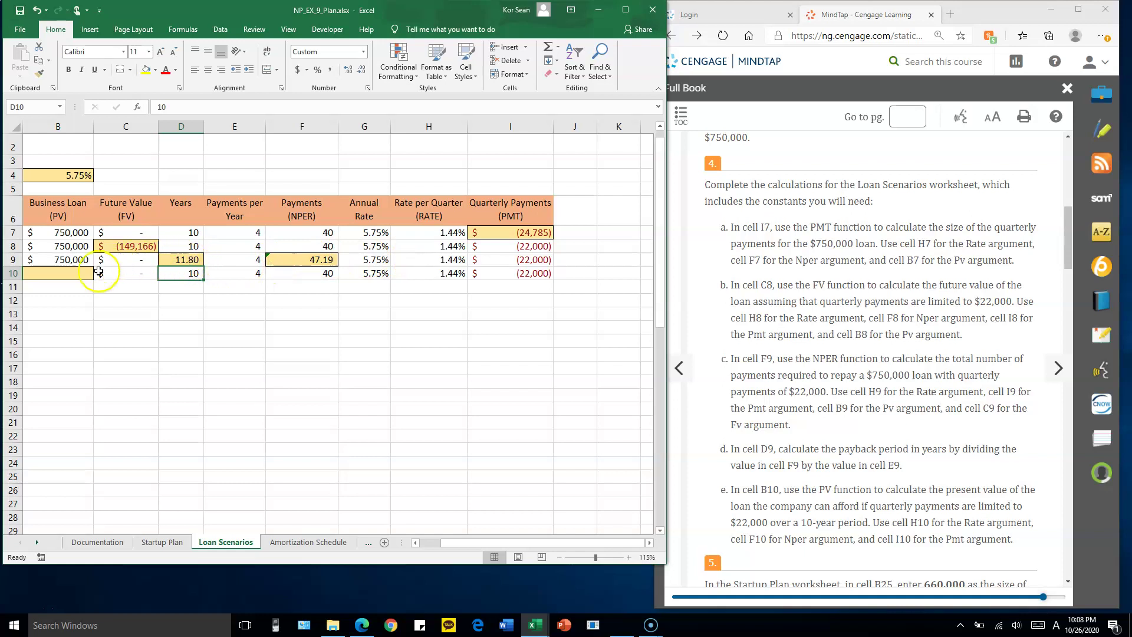
# Step: Following instruction 4e, calculate the present value of the affordable loan in cell B10 with the formula =PV(H10,F10,I10)
pyautogui.click(74, 275)
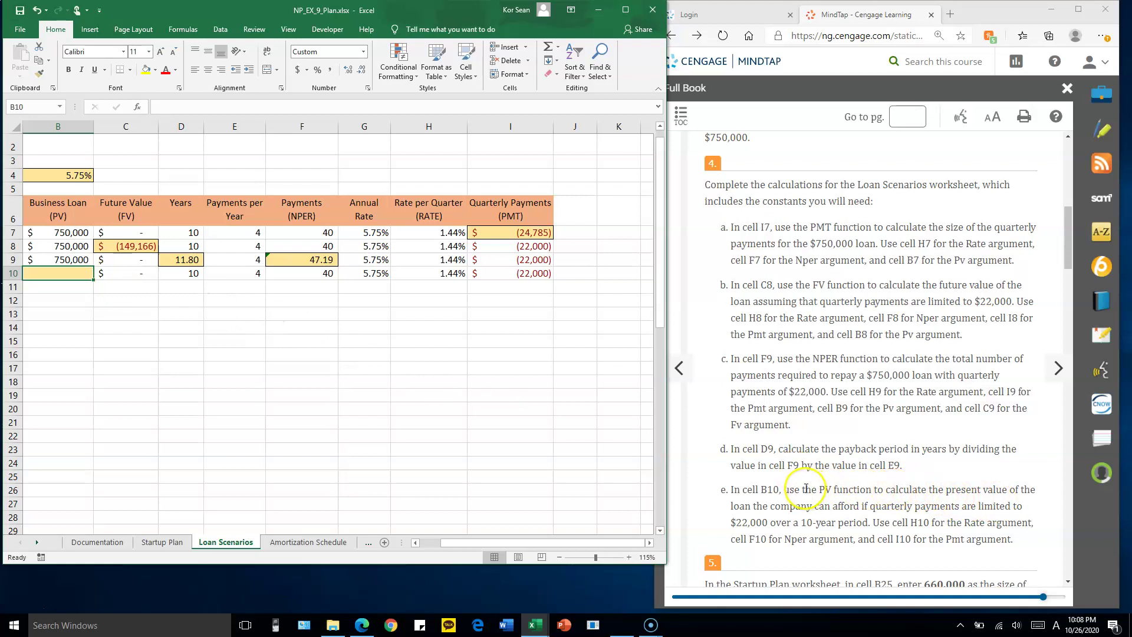
pyautogui.moveTo(819, 490); pyautogui.dragTo(896, 490)
pyautogui.scroll(-3, 885, 452)
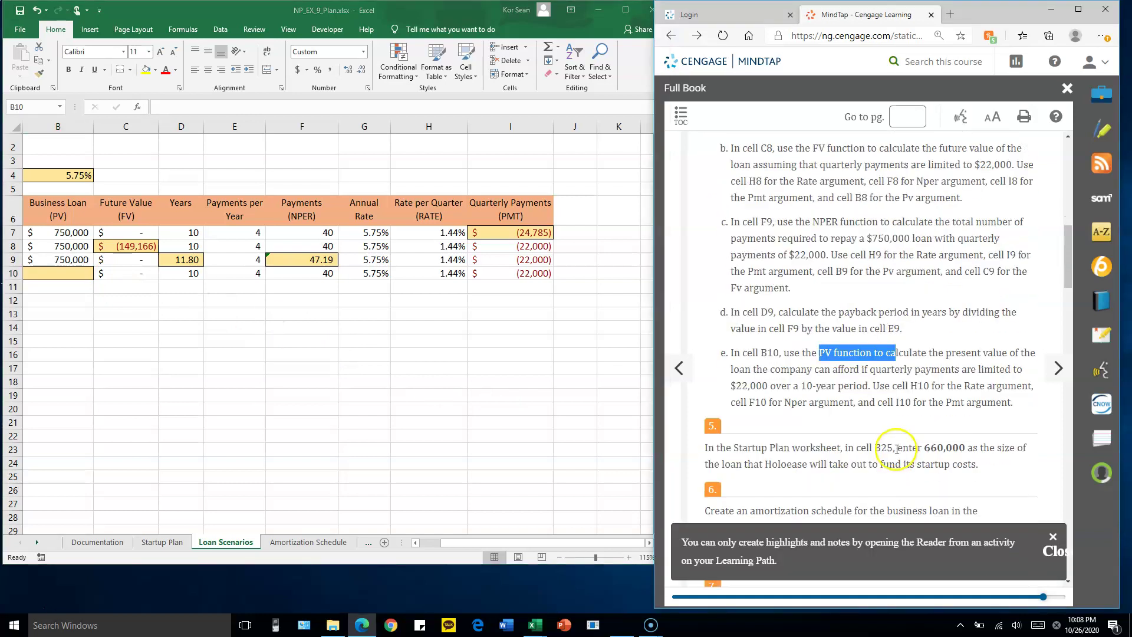
pyautogui.click(58, 277)
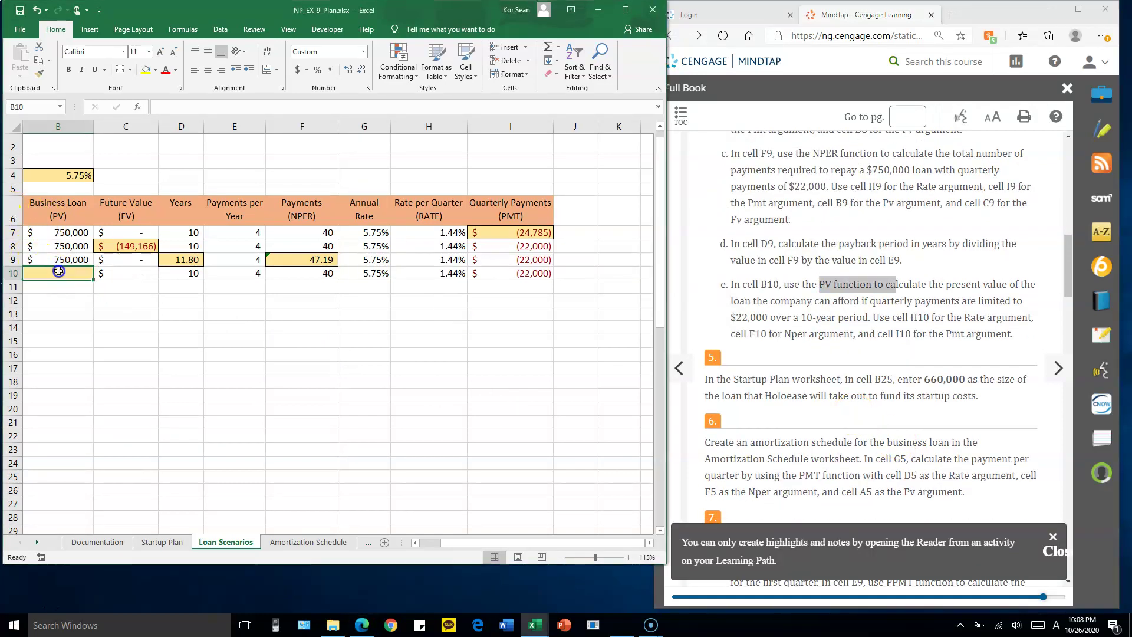
pyautogui.write('=PV(')
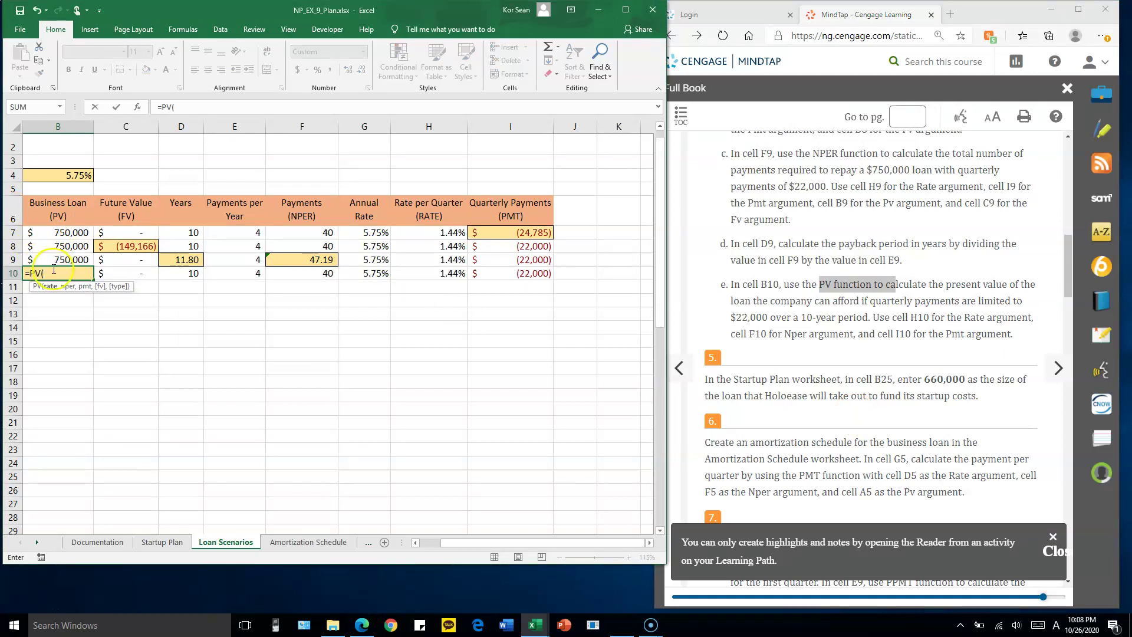
pyautogui.doubleClick(52, 287)
pyautogui.click(450, 276)
pyautogui.write(',')
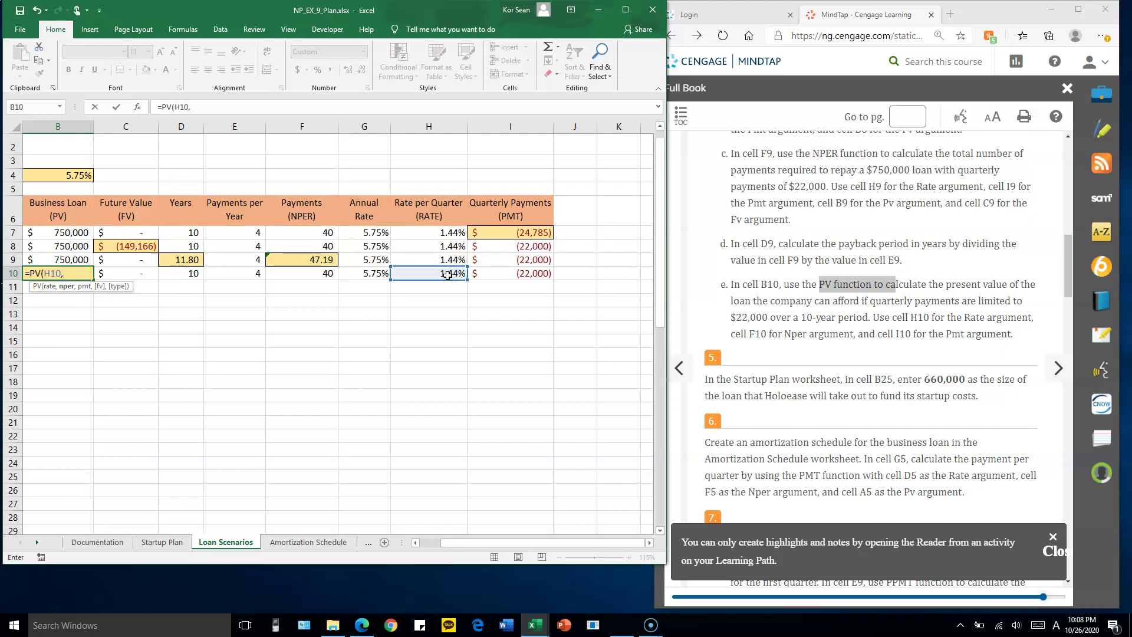
pyautogui.click(327, 273)
pyautogui.write(',')
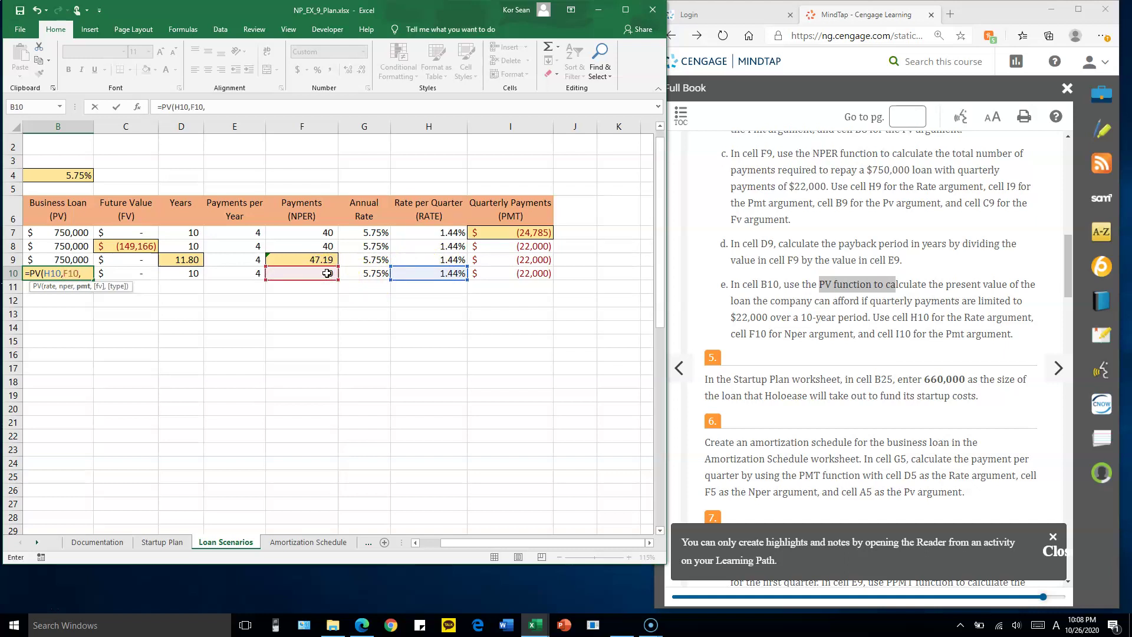
pyautogui.click(540, 273)
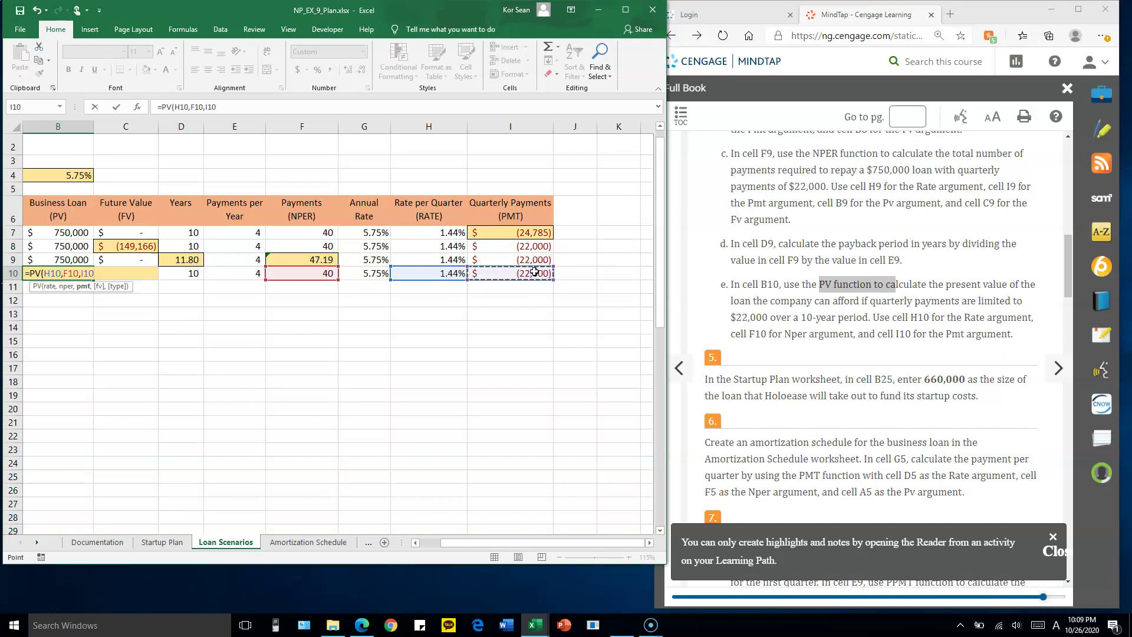
pyautogui.write(')')
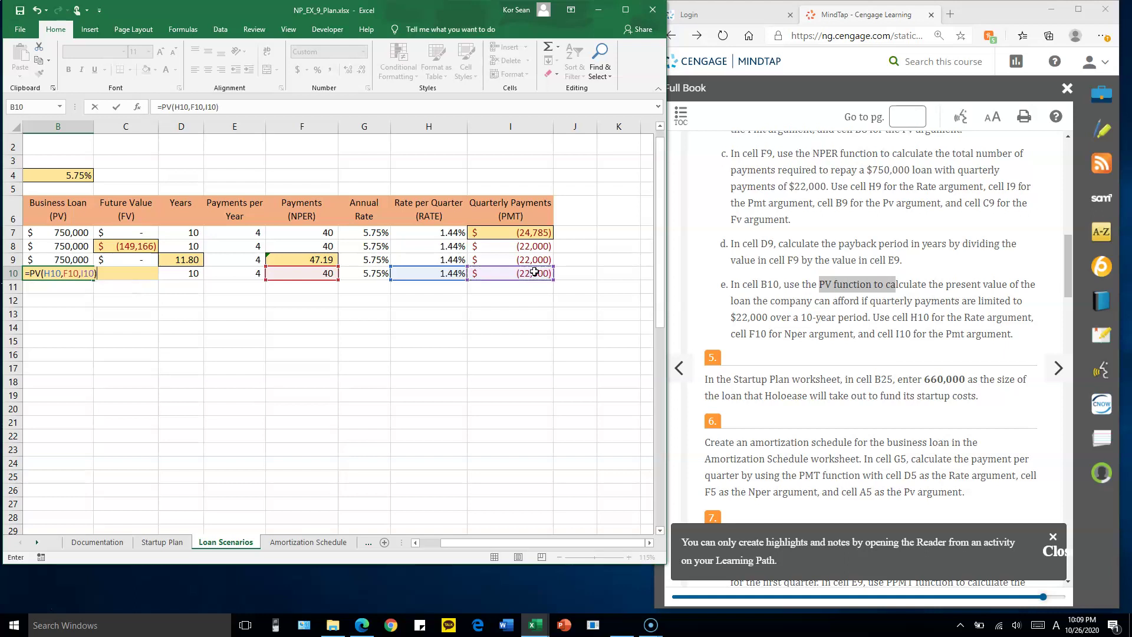
pyautogui.press('Return')
pyautogui.click(74, 295)
pyautogui.click(74, 273)
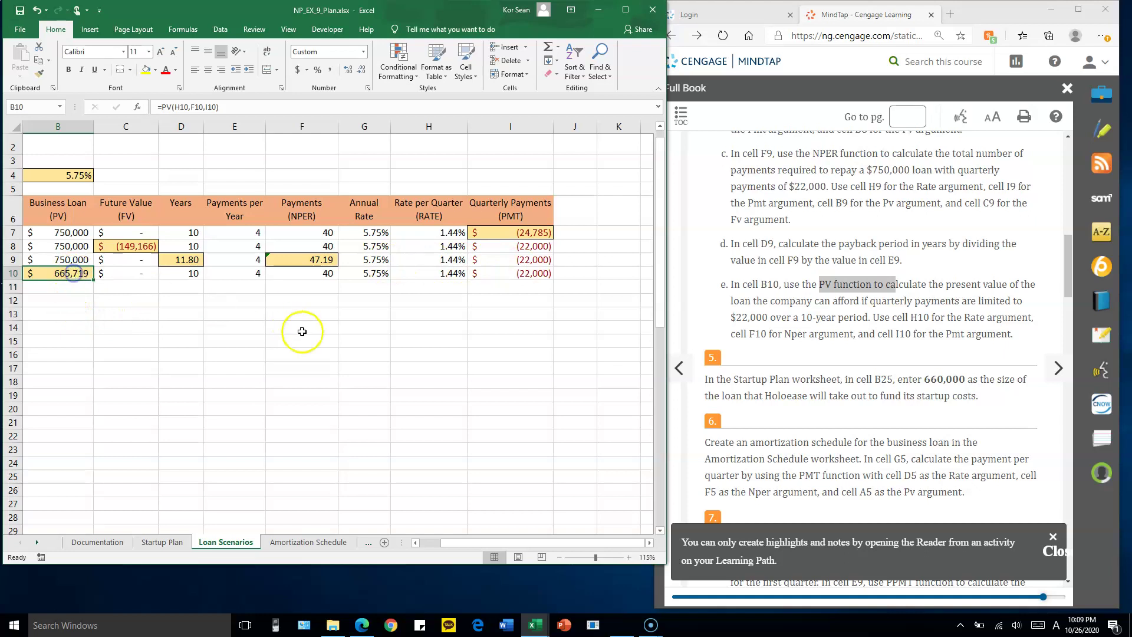
# Step: Following instruction 5, enter 660000 as the long-term business loan in cell B25 of the Startup Plan worksheet
pyautogui.click(934, 345)
pyautogui.scroll(-2, 934, 345)
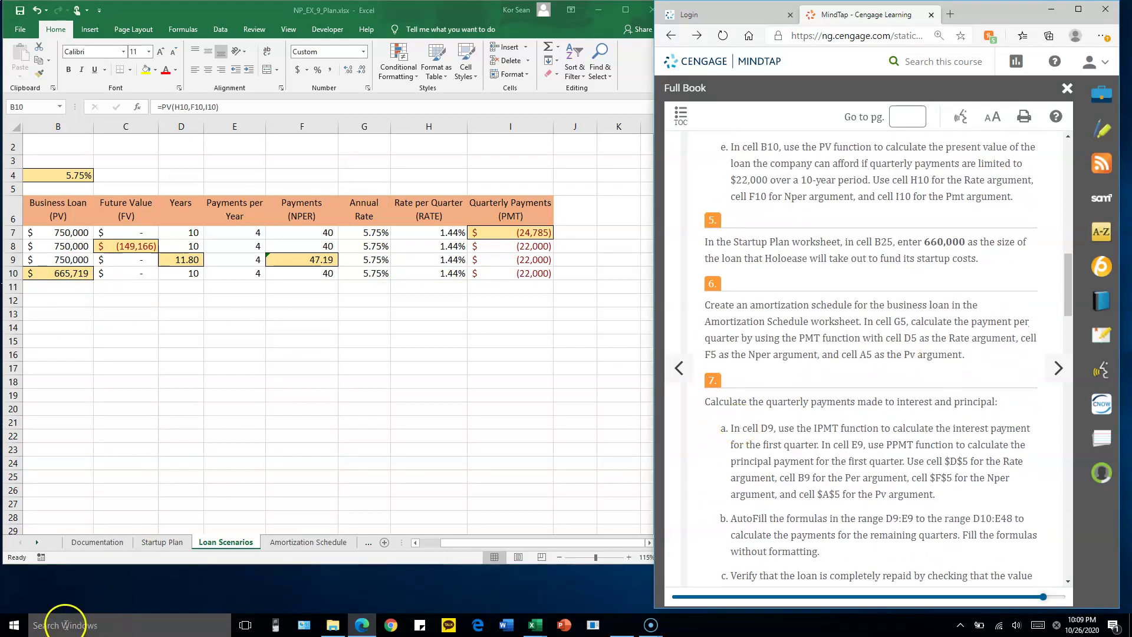
pyautogui.click(244, 559)
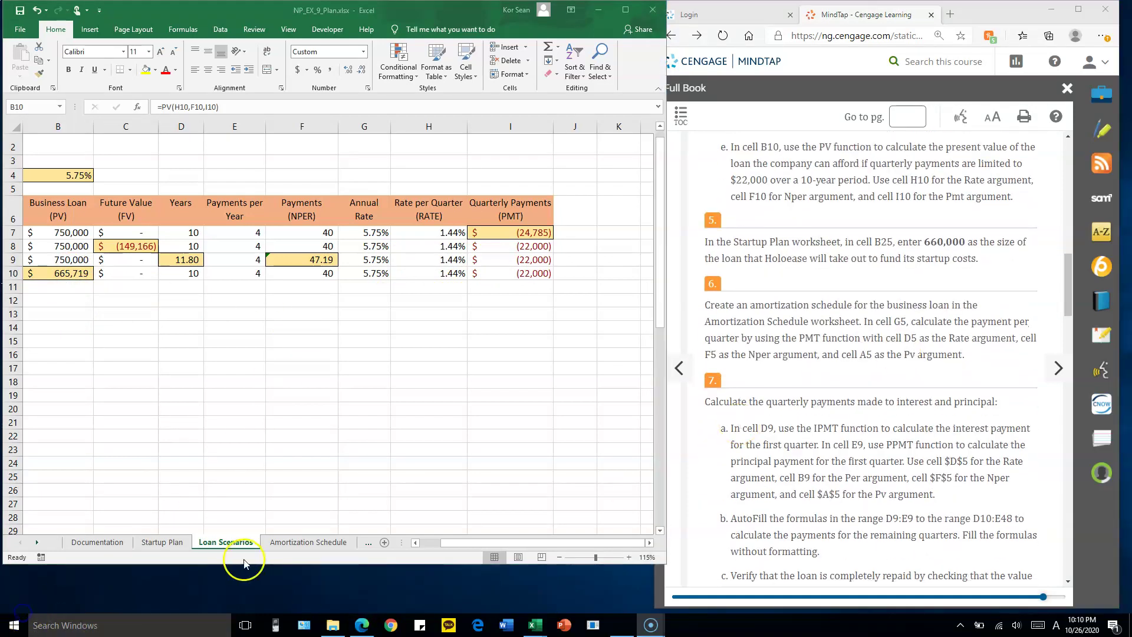
pyautogui.click(161, 542)
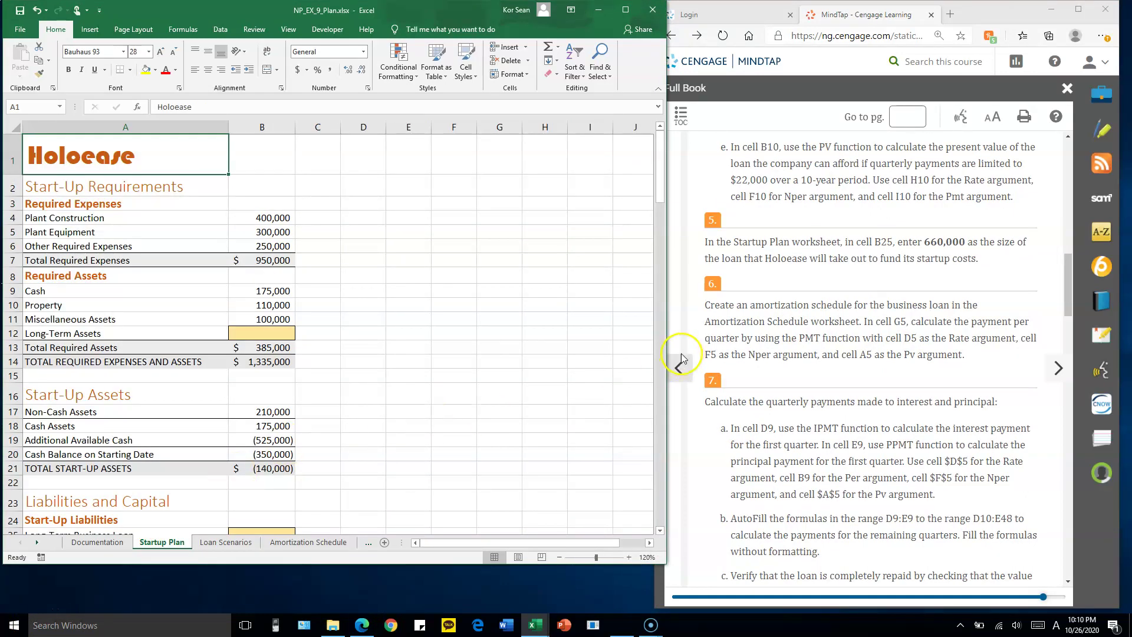
pyautogui.click(277, 335)
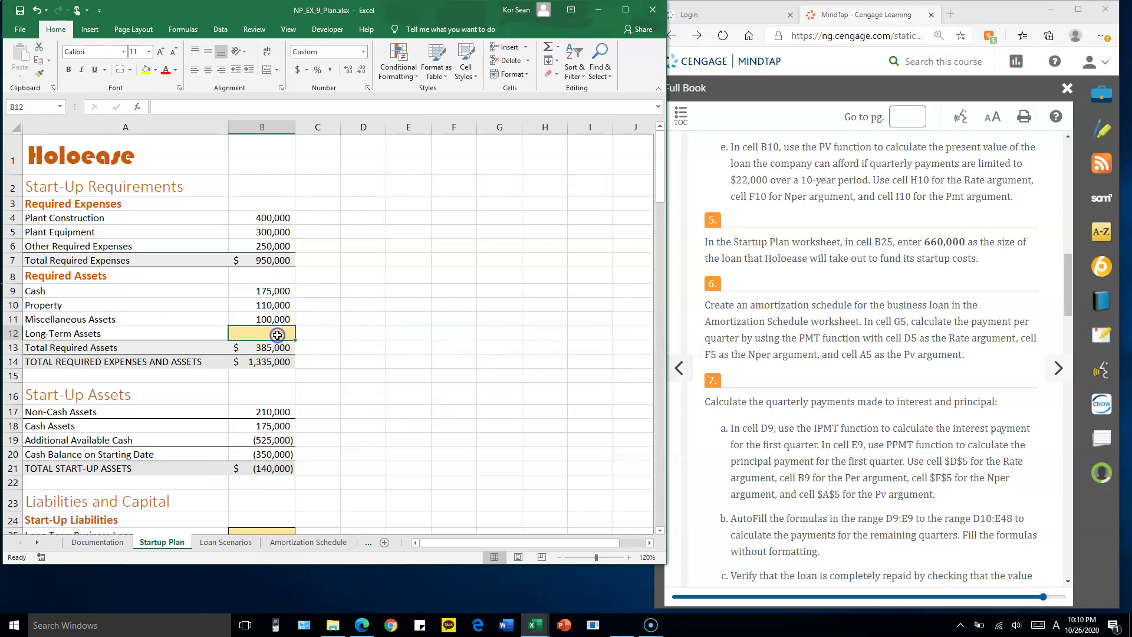
pyautogui.scroll(-3, 277, 373)
pyautogui.click(280, 372)
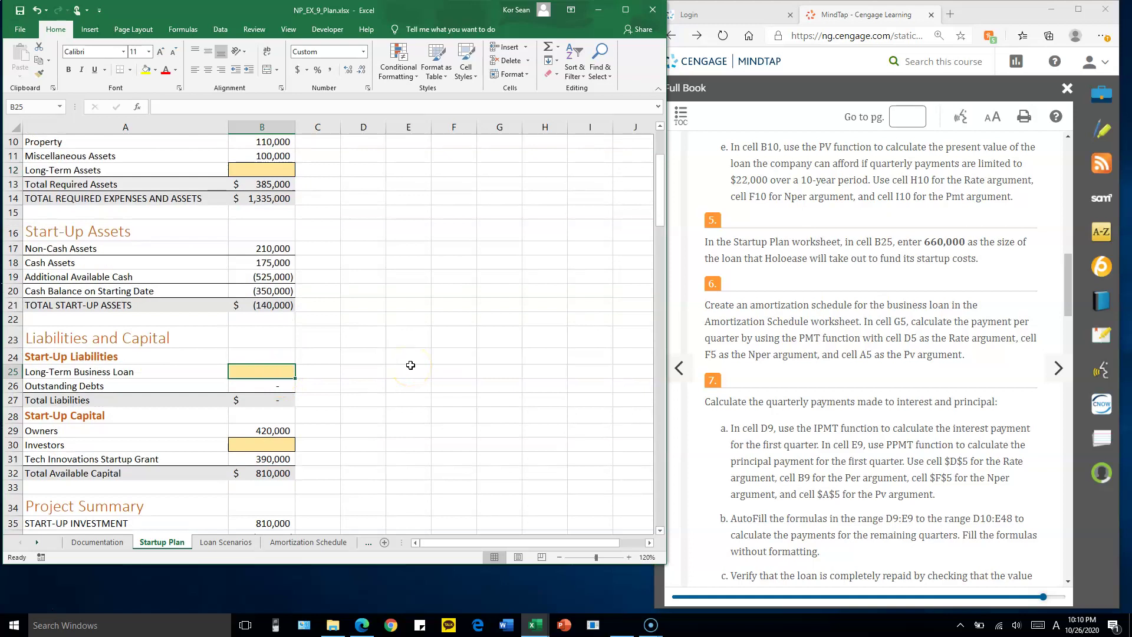
pyautogui.write('660000')
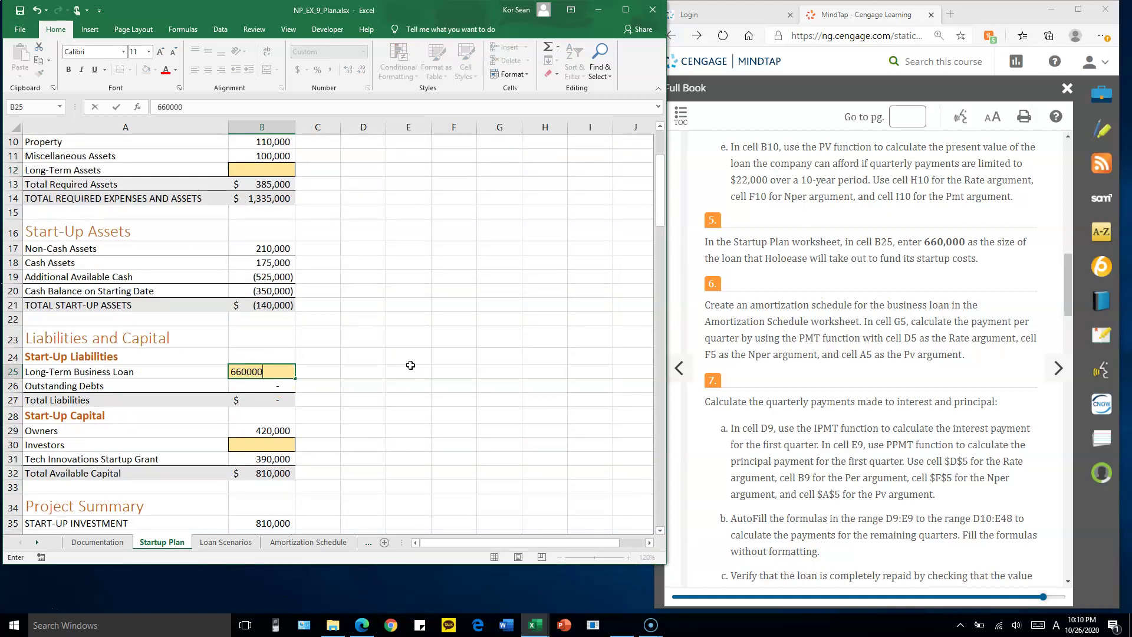
pyautogui.press('Return')
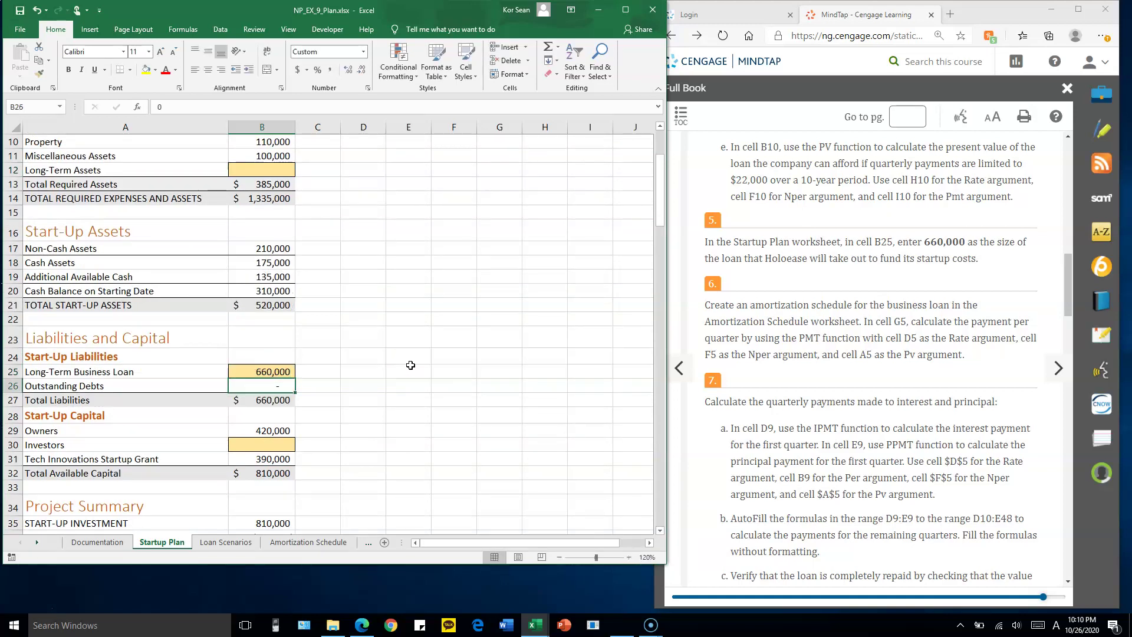
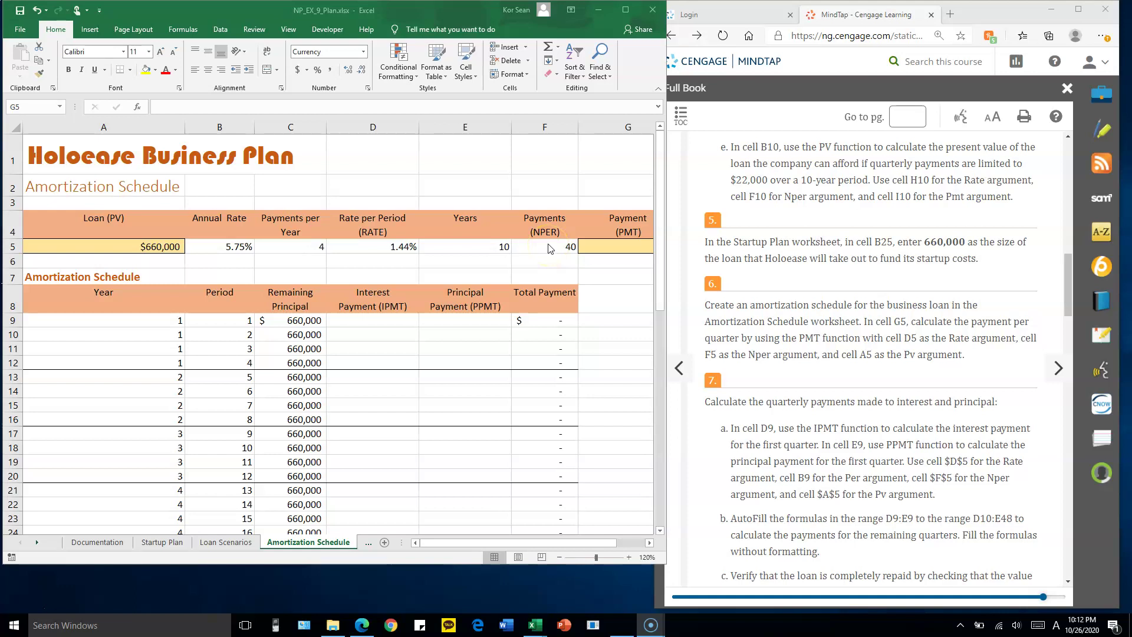
# Step: Calculate the quarterly loan payment in cell G5 of the Amortization Schedule worksheet with the formula =PMT(D5,F5,A5)
pyautogui.click(306, 245)
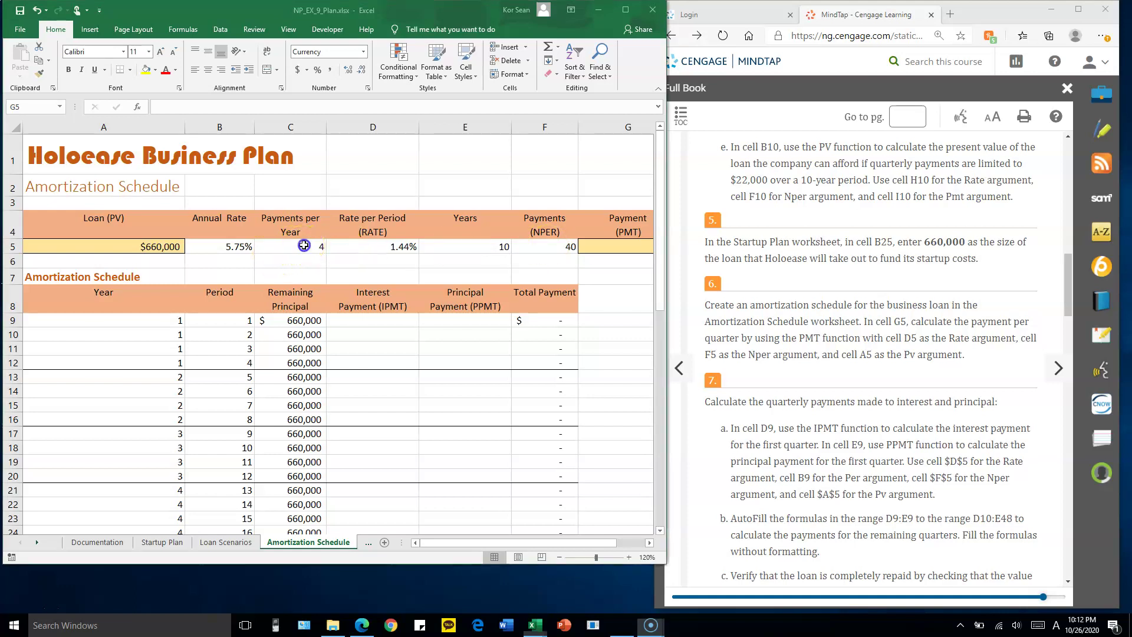
pyautogui.click(488, 247)
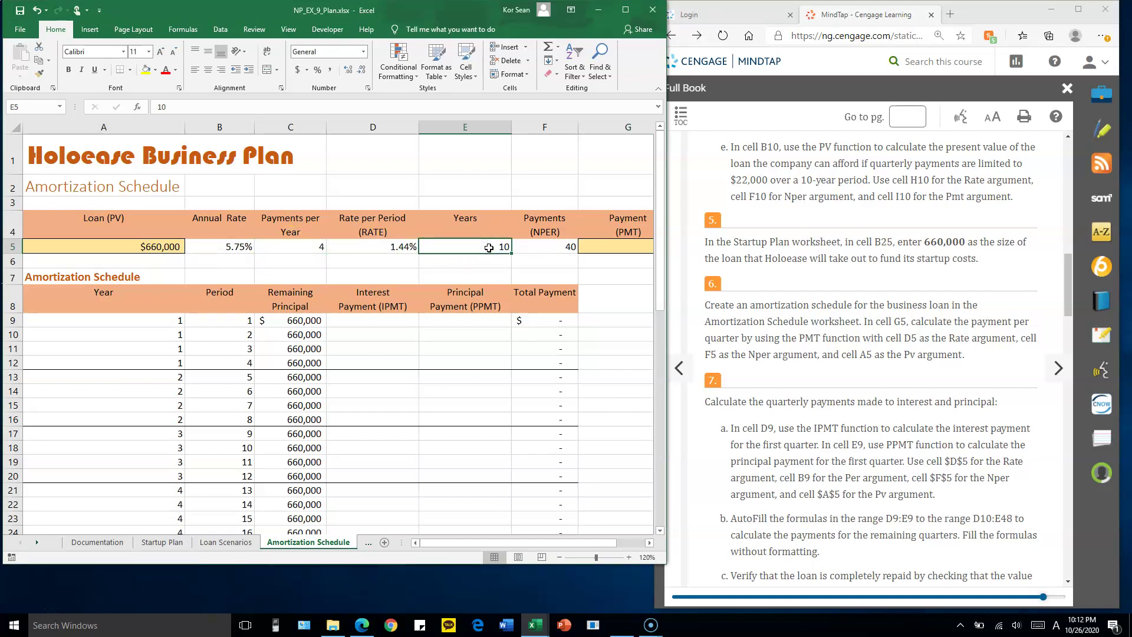
pyautogui.click(321, 246)
pyautogui.click(551, 246)
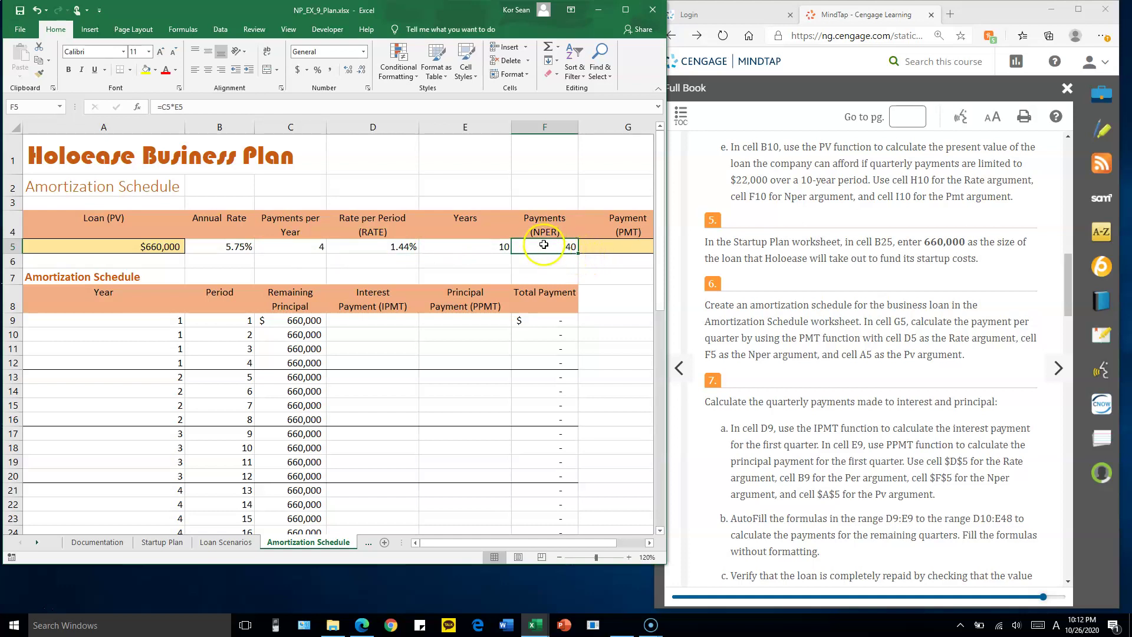
pyautogui.click(615, 245)
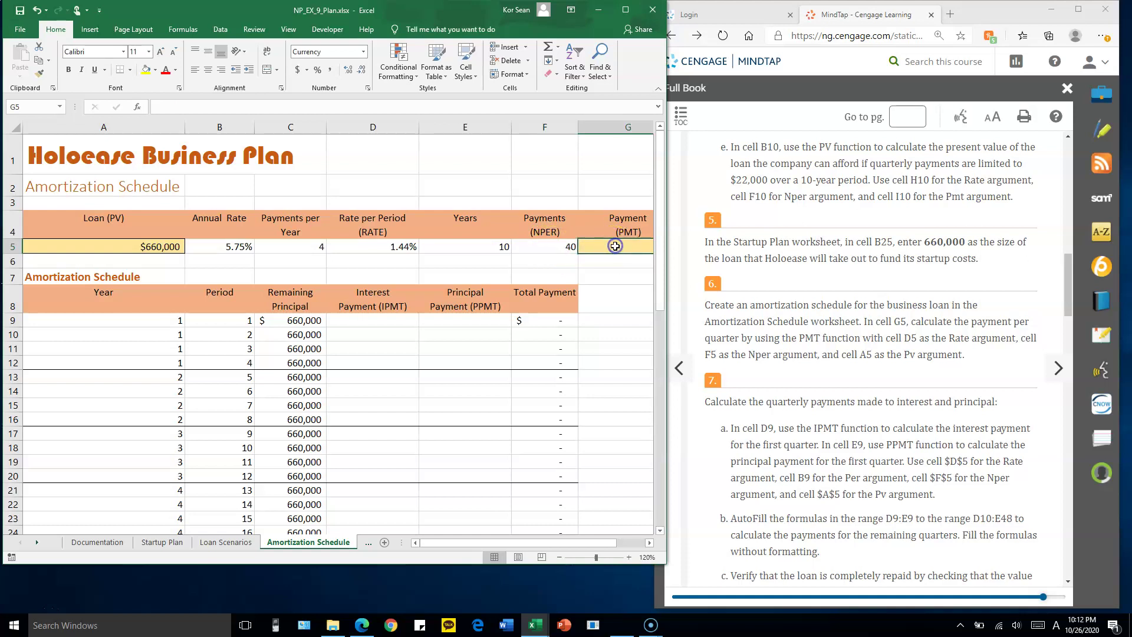
pyautogui.write('=PMT(')
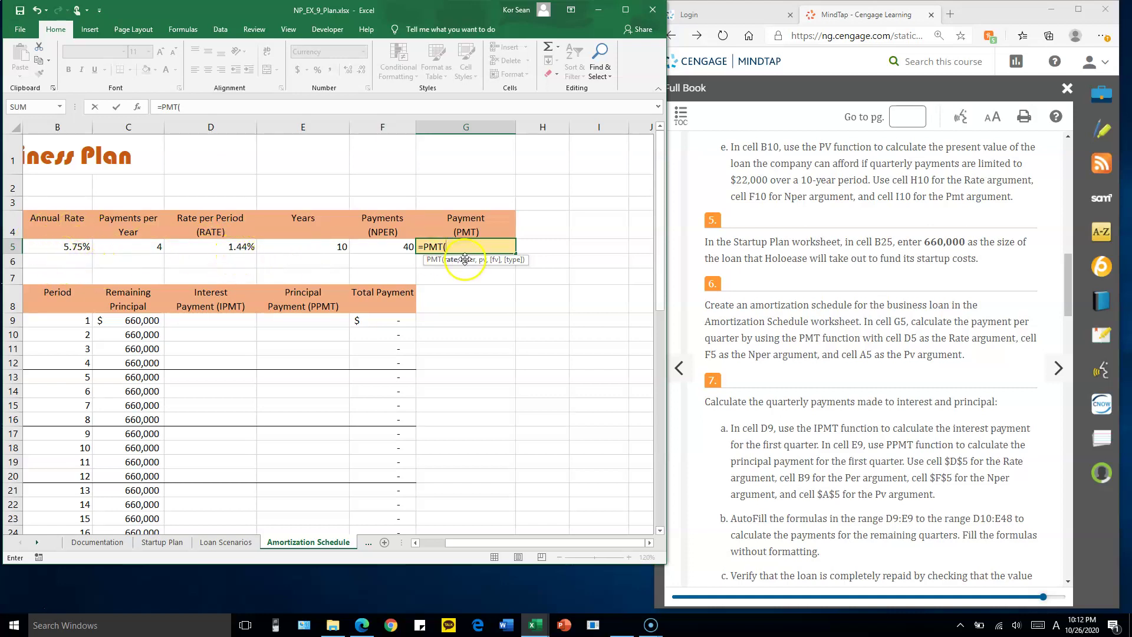
pyautogui.click(234, 247)
pyautogui.write(',')
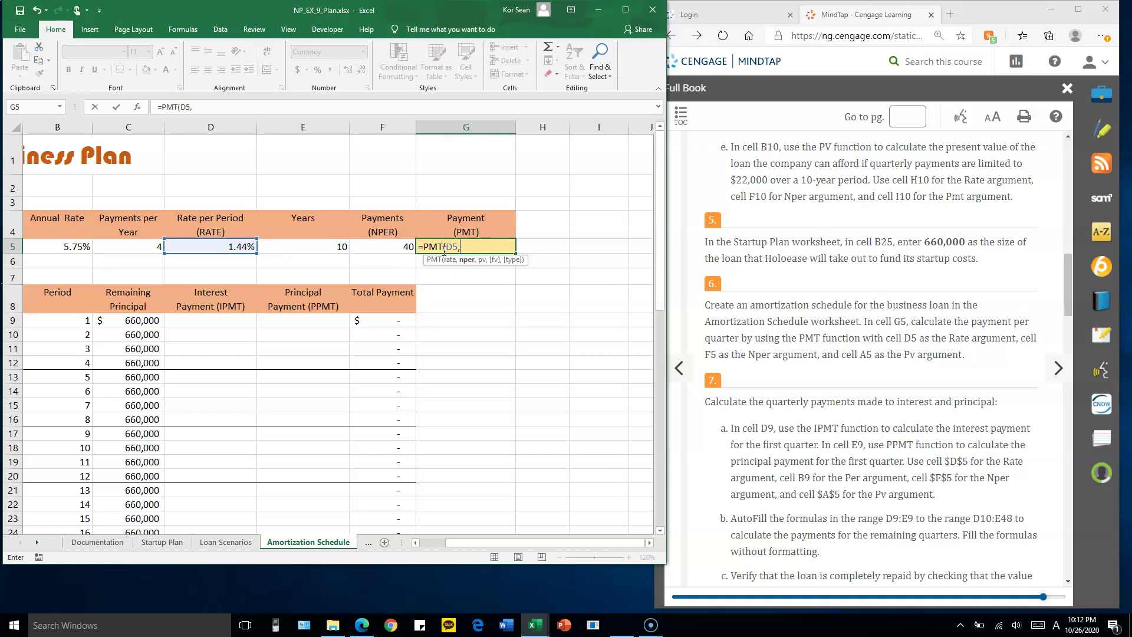
pyautogui.click(400, 247)
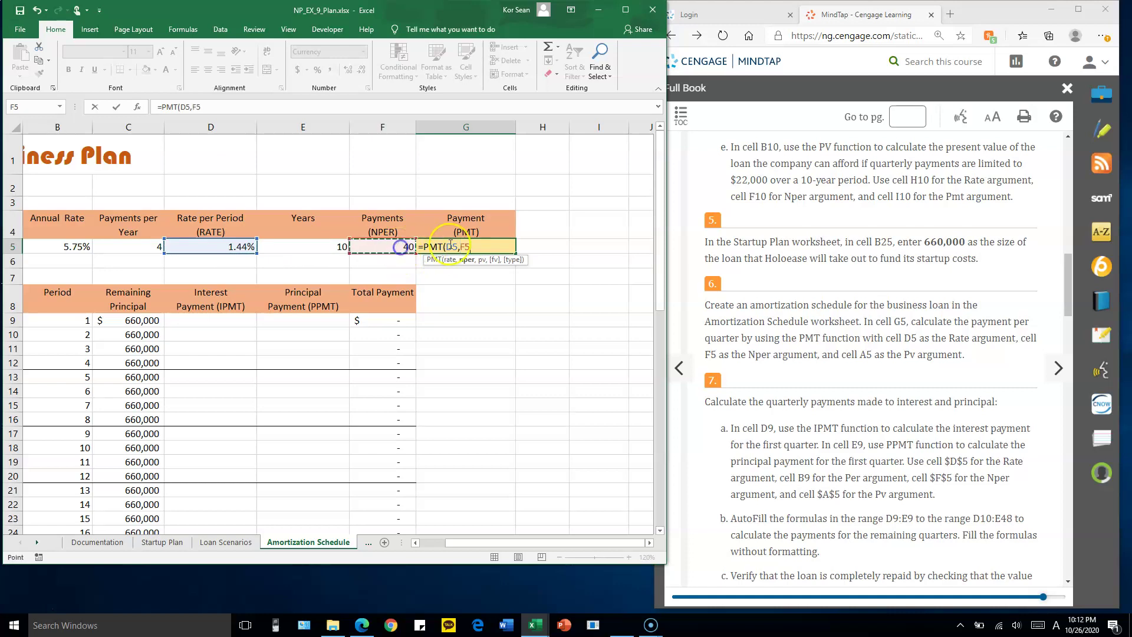
pyautogui.write(',')
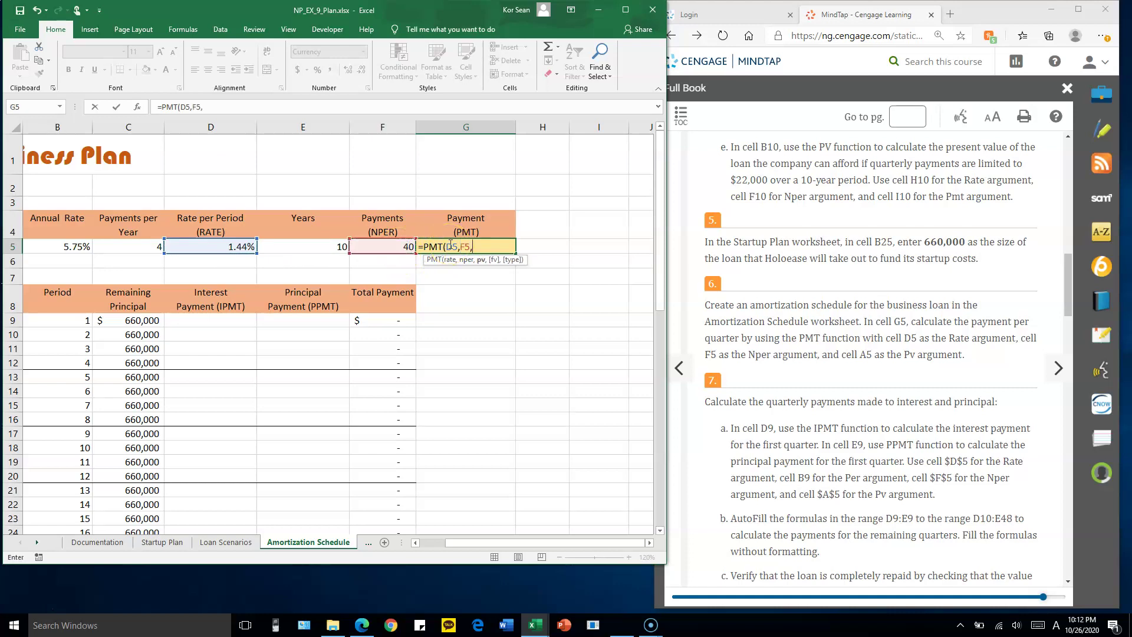
pyautogui.moveTo(572, 544); pyautogui.dragTo(494, 549)
pyautogui.click(149, 246)
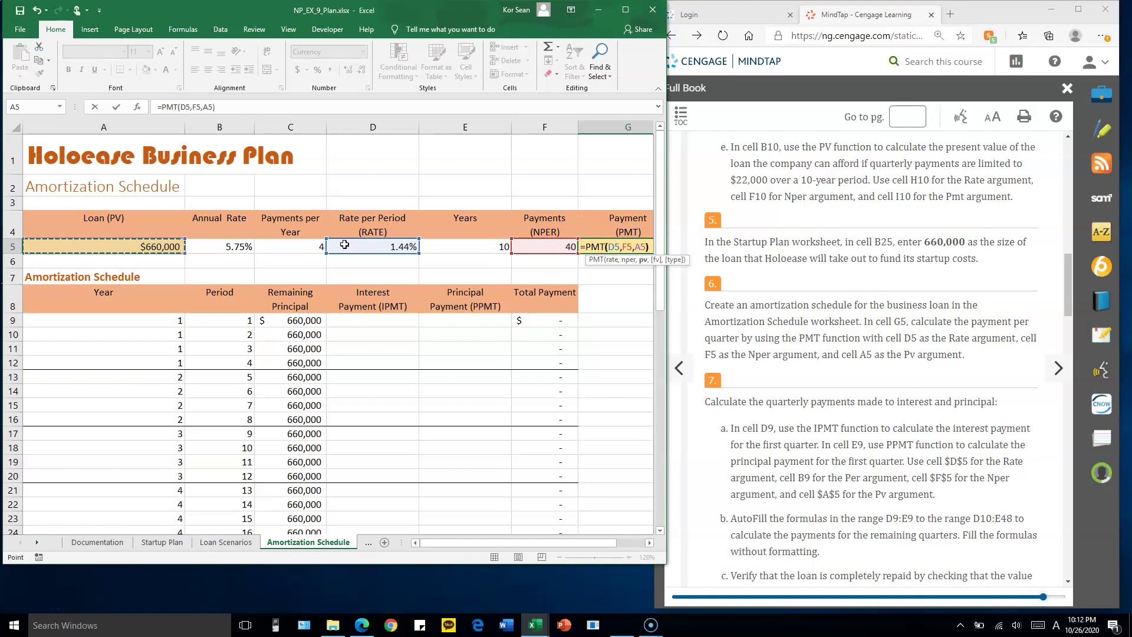
pyautogui.write(')')
pyautogui.press('Return')
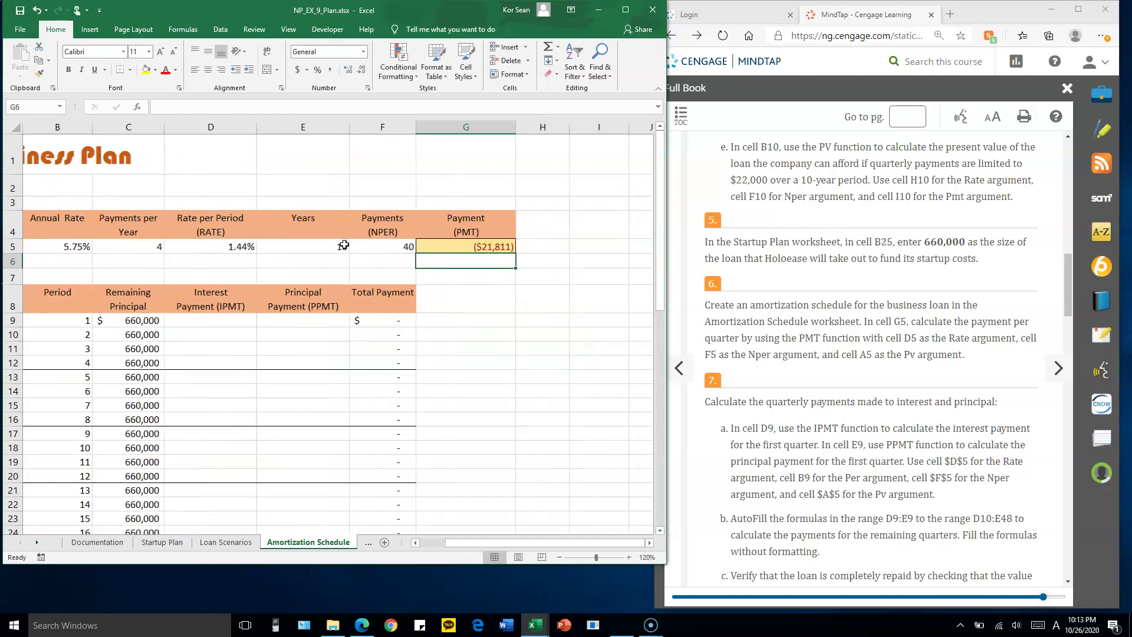
# Step: Try negating the Pv argument of the payment calculation in cell G5, making the formula =PMT(D5,F5,-A5)
pyautogui.click(472, 246)
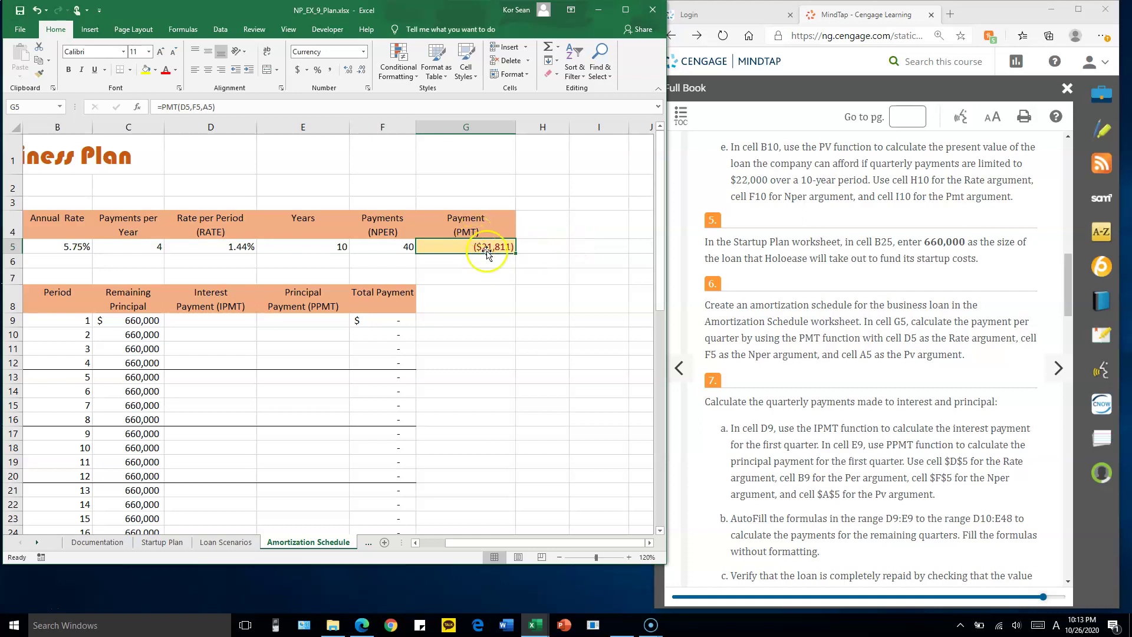
pyautogui.click(524, 246)
pyautogui.click(500, 245)
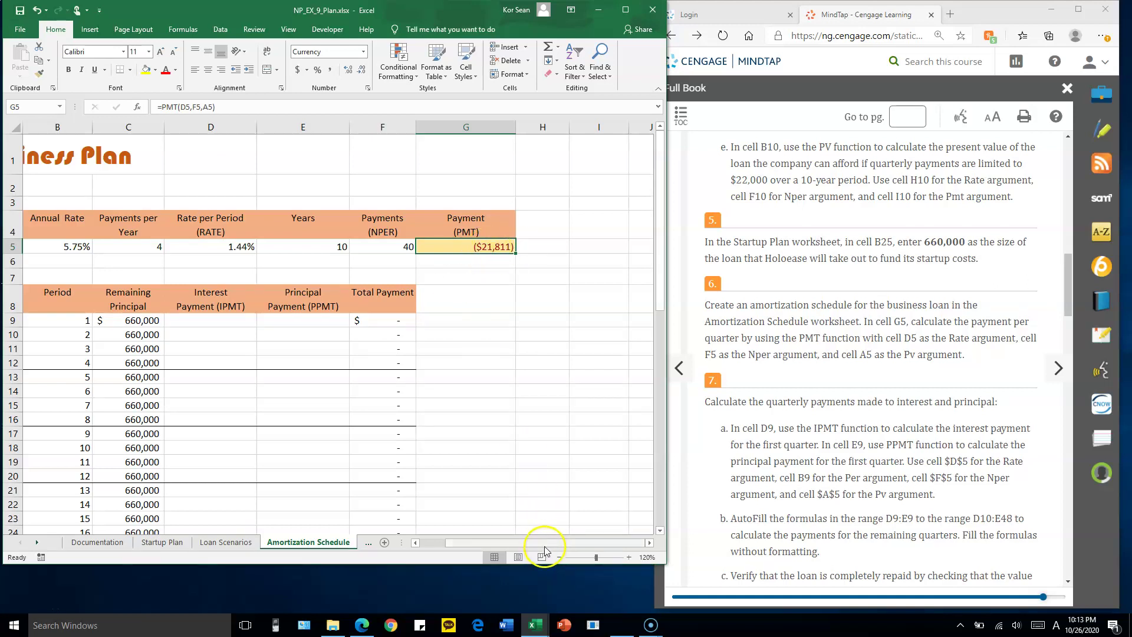
pyautogui.moveTo(544, 543); pyautogui.dragTo(485, 543)
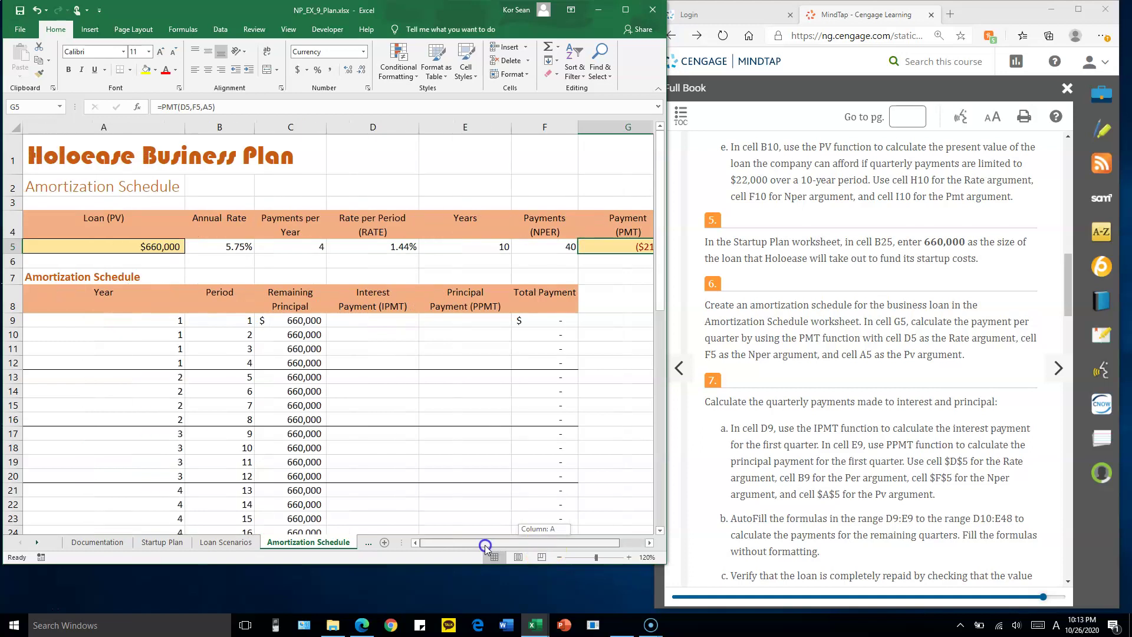
pyautogui.doubleClick(637, 245)
pyautogui.click(468, 245)
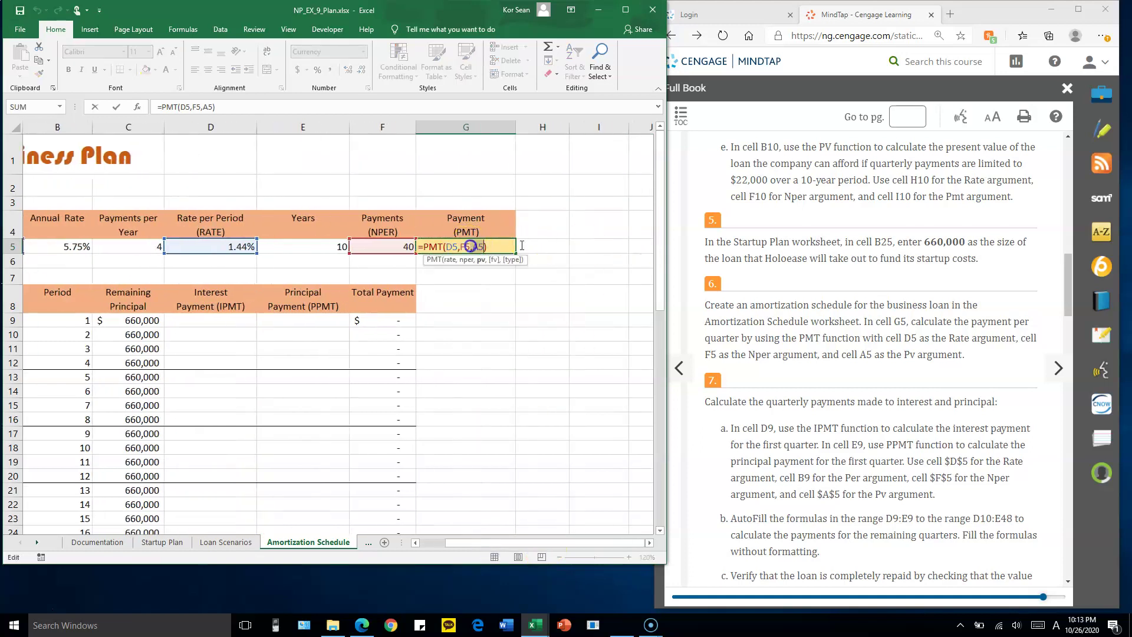
pyautogui.doubleClick(478, 247)
pyautogui.click(475, 246)
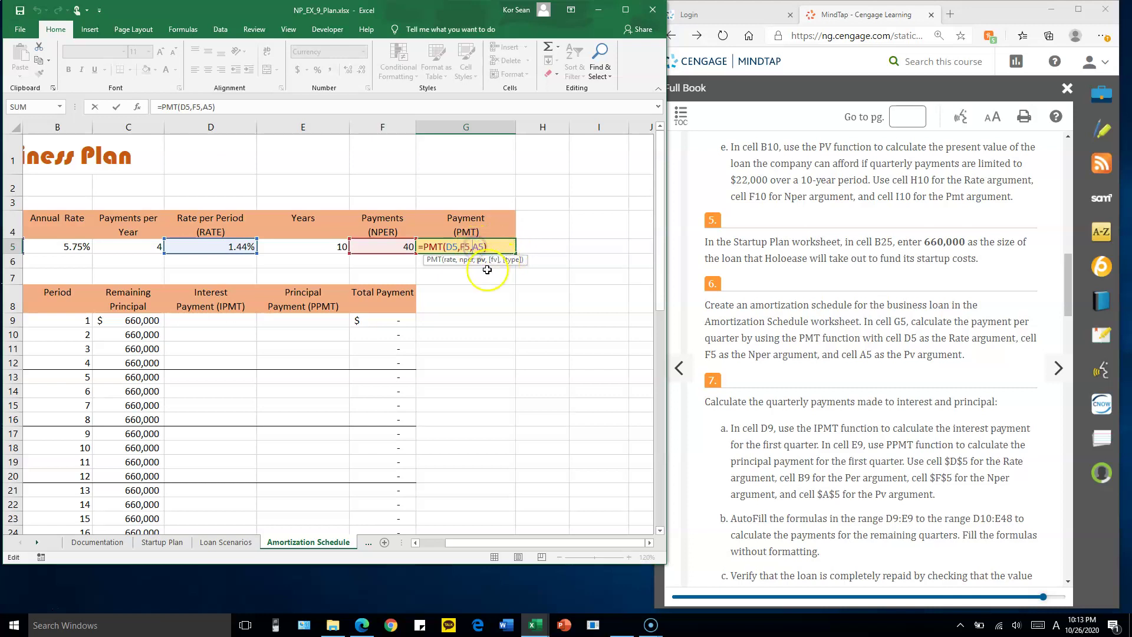
pyautogui.write('-')
pyautogui.press('Return')
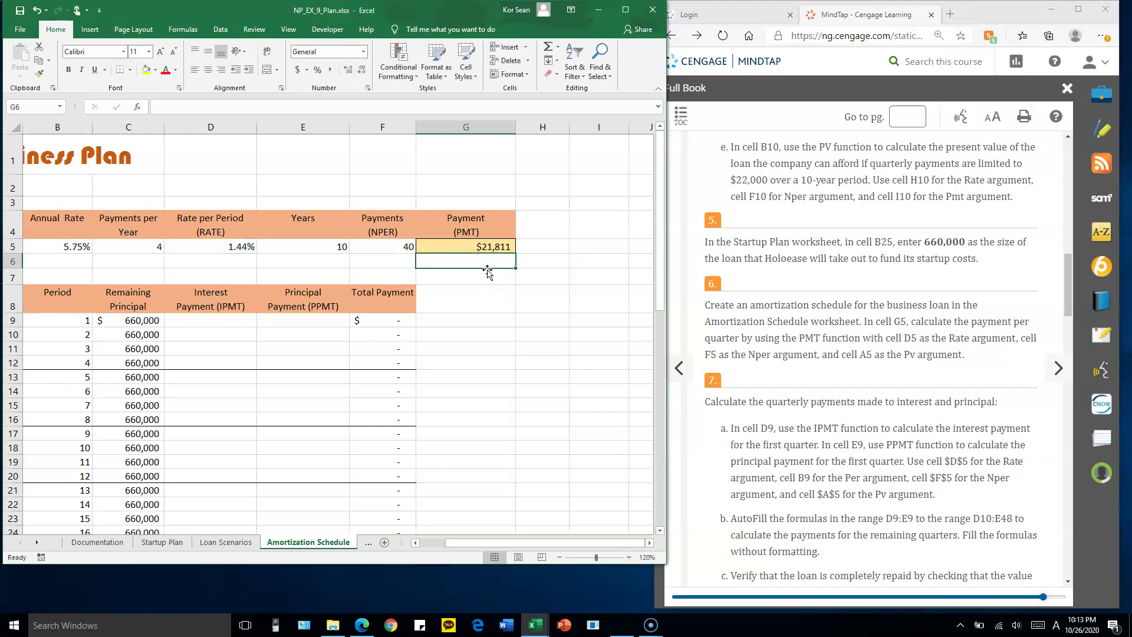
# Step: Remove the minus sign before A5 in cell G5 to restore the formula =PMT(D5,F5,A5)
pyautogui.doubleClick(497, 246)
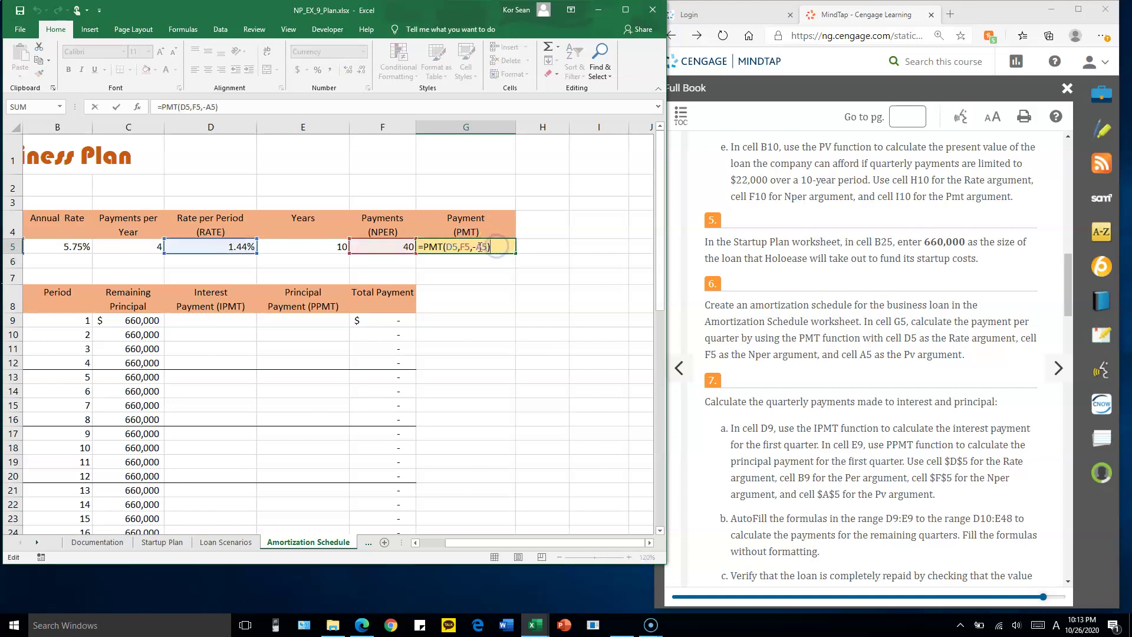
pyautogui.moveTo(474, 246); pyautogui.dragTo(487, 246)
pyautogui.write('A5')
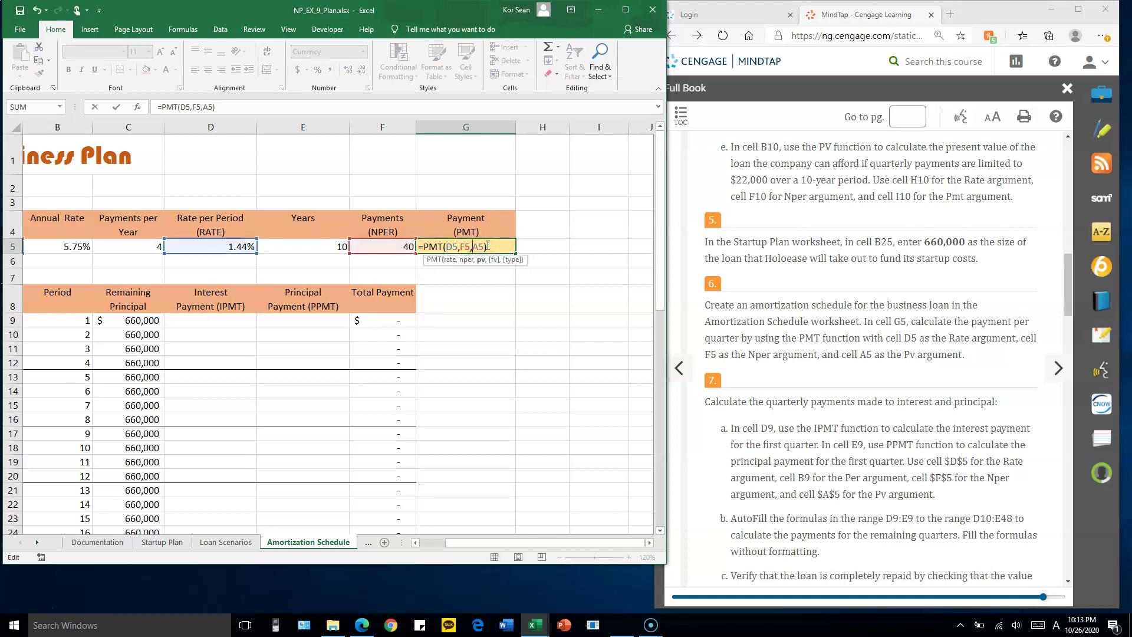
pyautogui.press('Return')
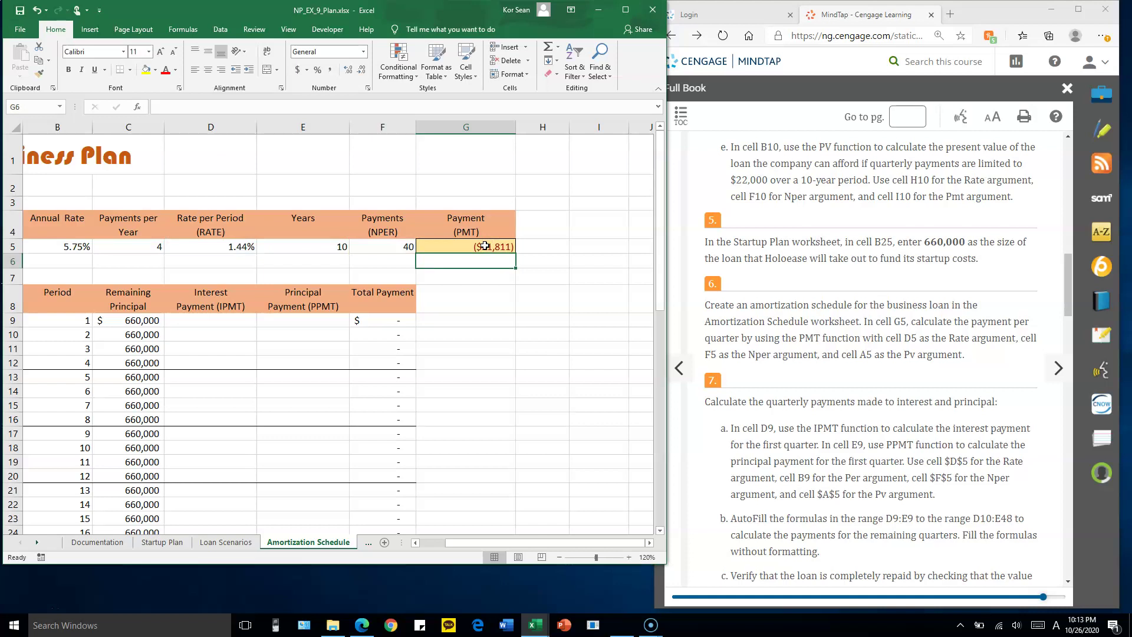
# Step: Read instruction 7 on the interest and principal payments, and examine the payment formula in G5 and the target cells D9:E9
pyautogui.moveTo(548, 543); pyautogui.dragTo(512, 546)
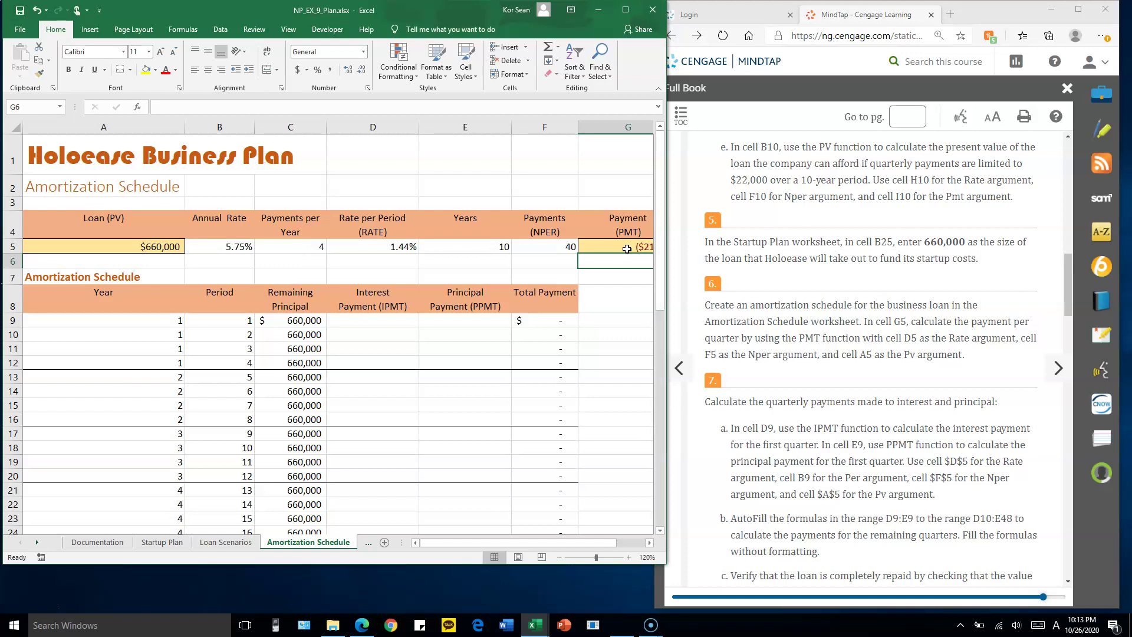
pyautogui.click(627, 247)
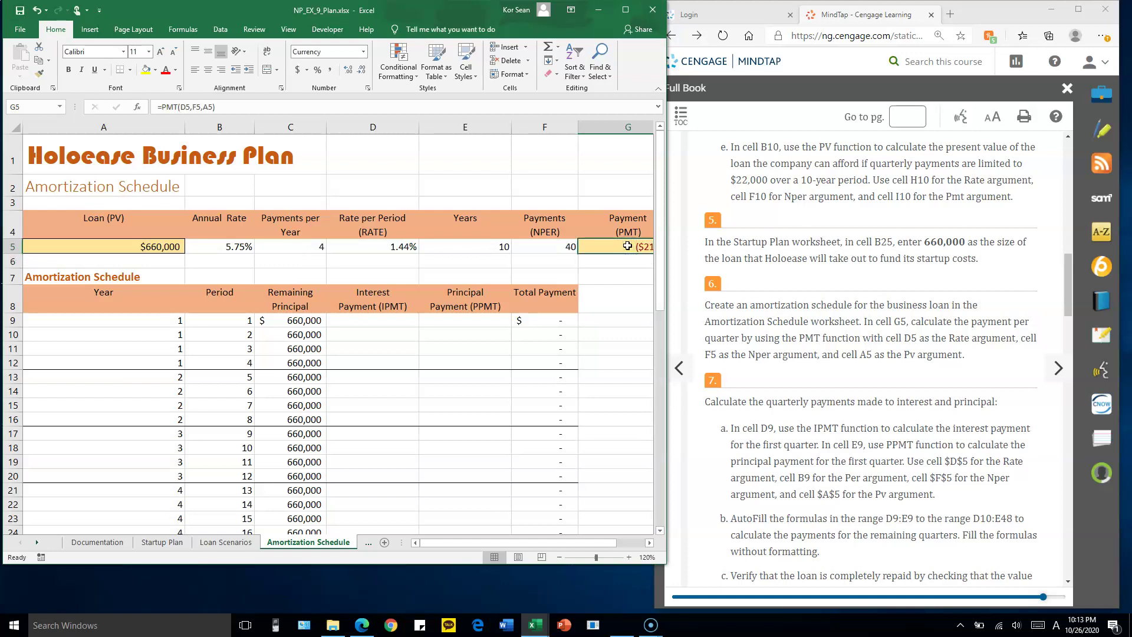
pyautogui.click(881, 347)
pyautogui.scroll(-1, 881, 341)
pyautogui.scroll(-1, 882, 341)
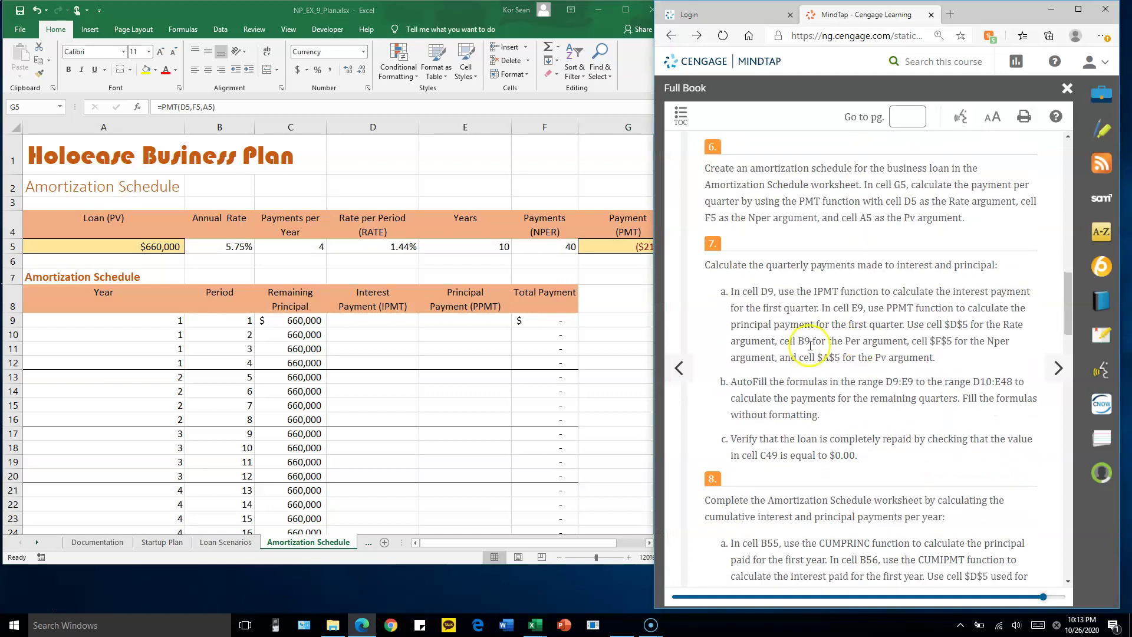
pyautogui.click(386, 321)
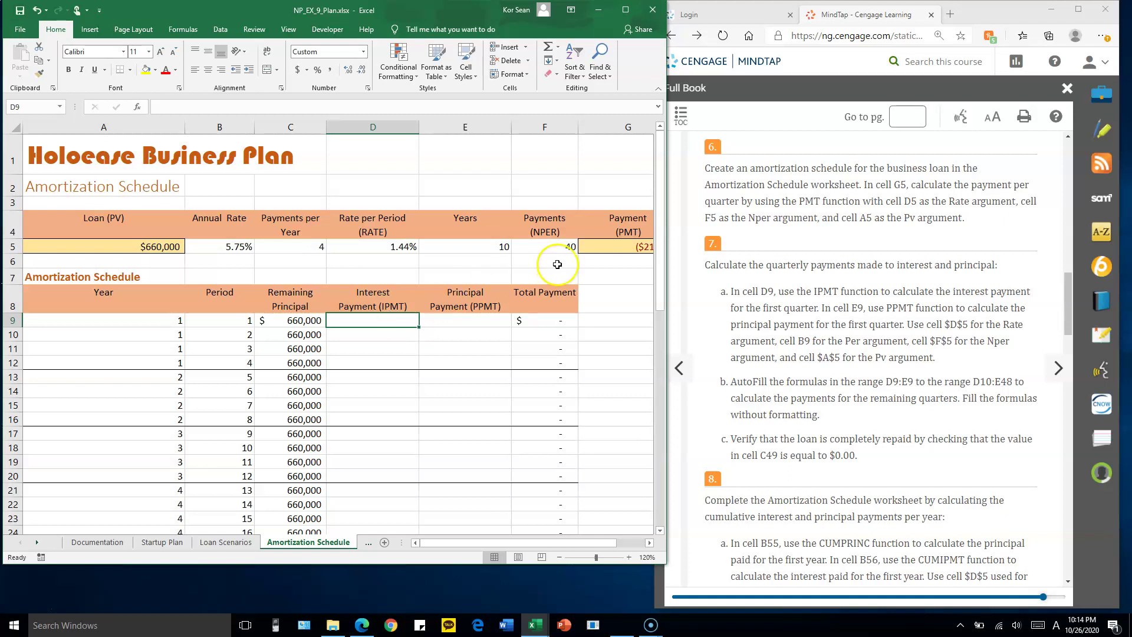
pyautogui.doubleClick(612, 251)
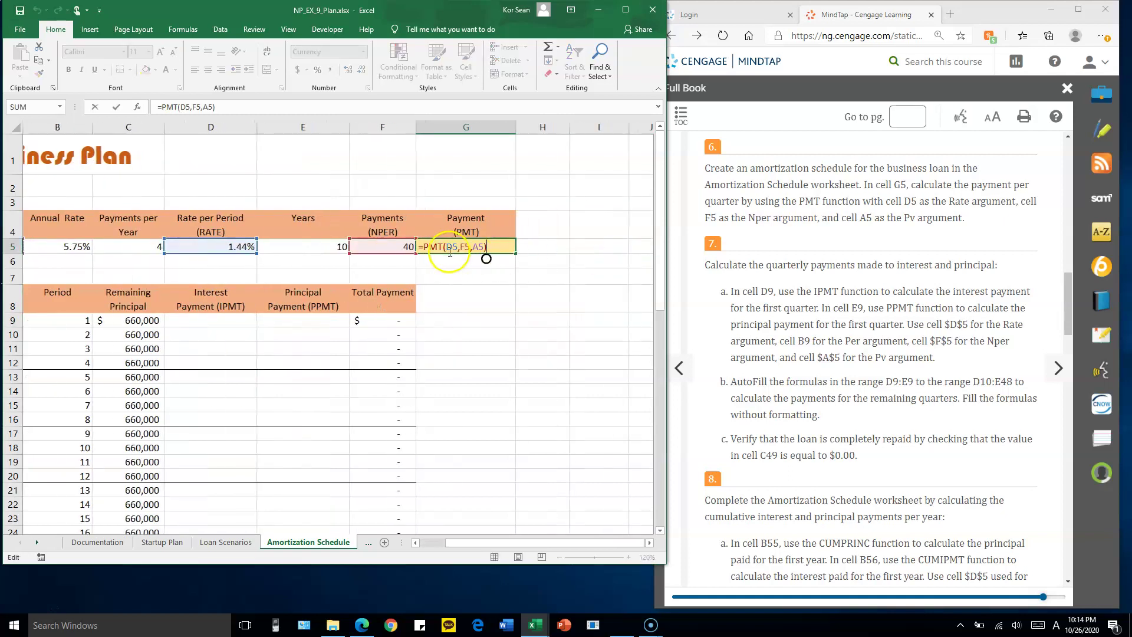
pyautogui.hotkey('ctrl', 'Return')
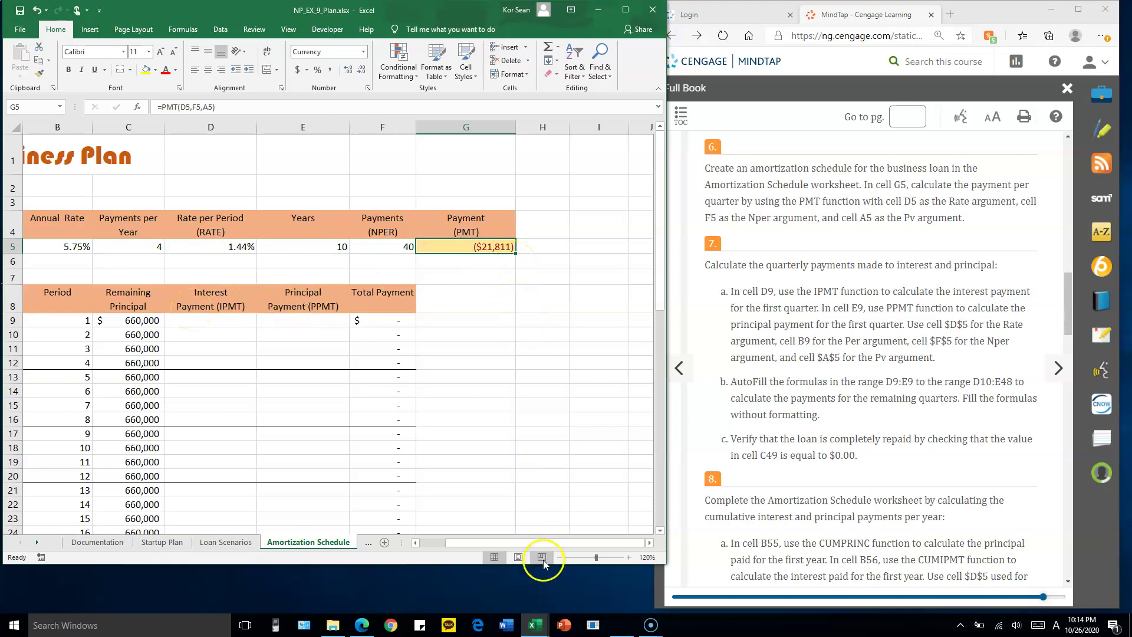
pyautogui.moveTo(543, 543); pyautogui.dragTo(513, 544)
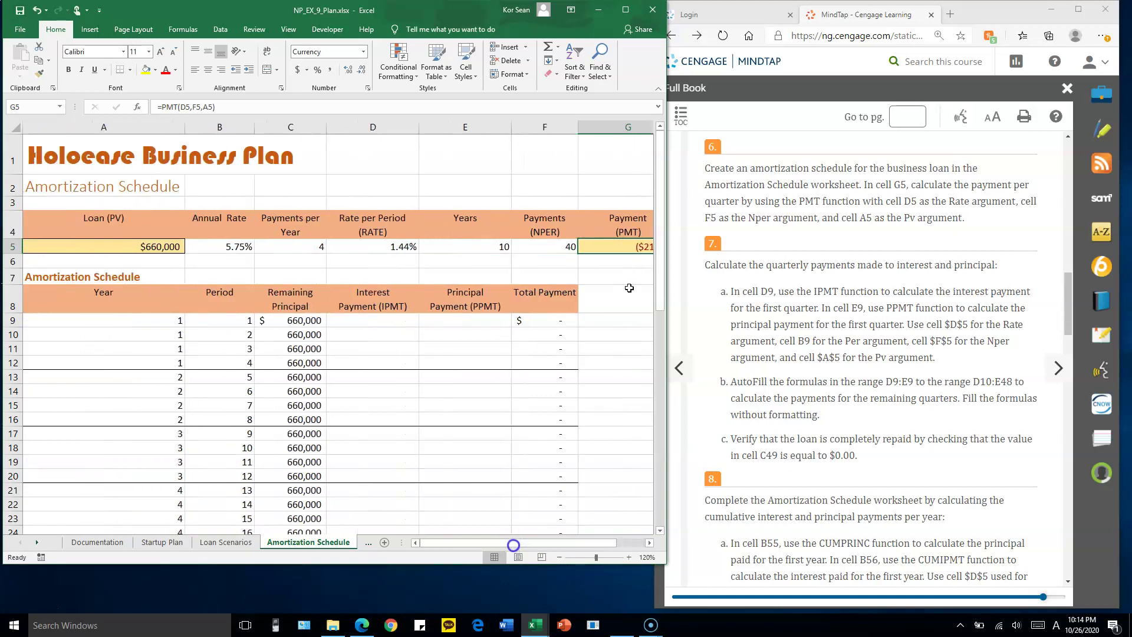
pyautogui.moveTo(399, 319); pyautogui.dragTo(430, 319)
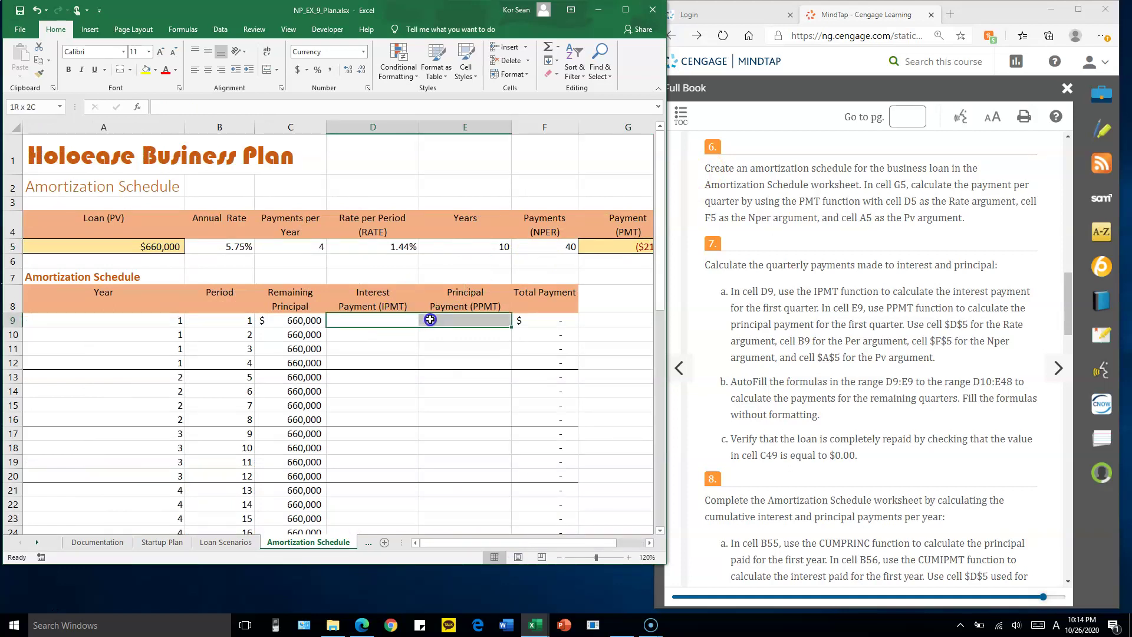
# Step: Begin an IPMT formula in cell D9 with the absolute reference $D$5 as the Rate argument and B9 as the Per argument
pyautogui.moveTo(431, 319); pyautogui.dragTo(370, 321)
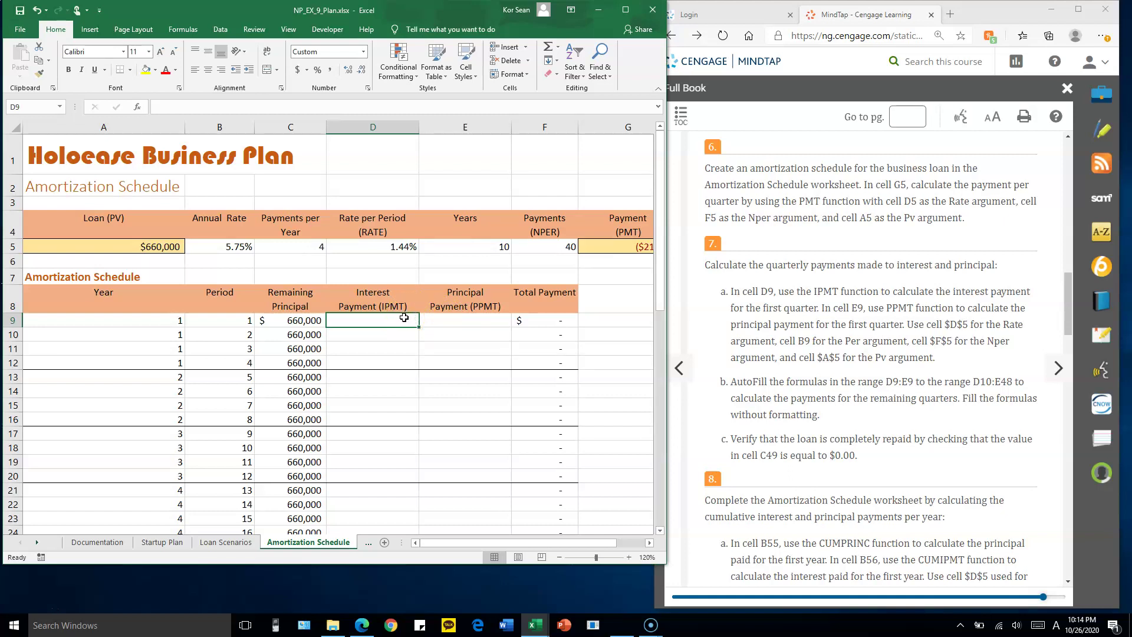
pyautogui.write('=I')
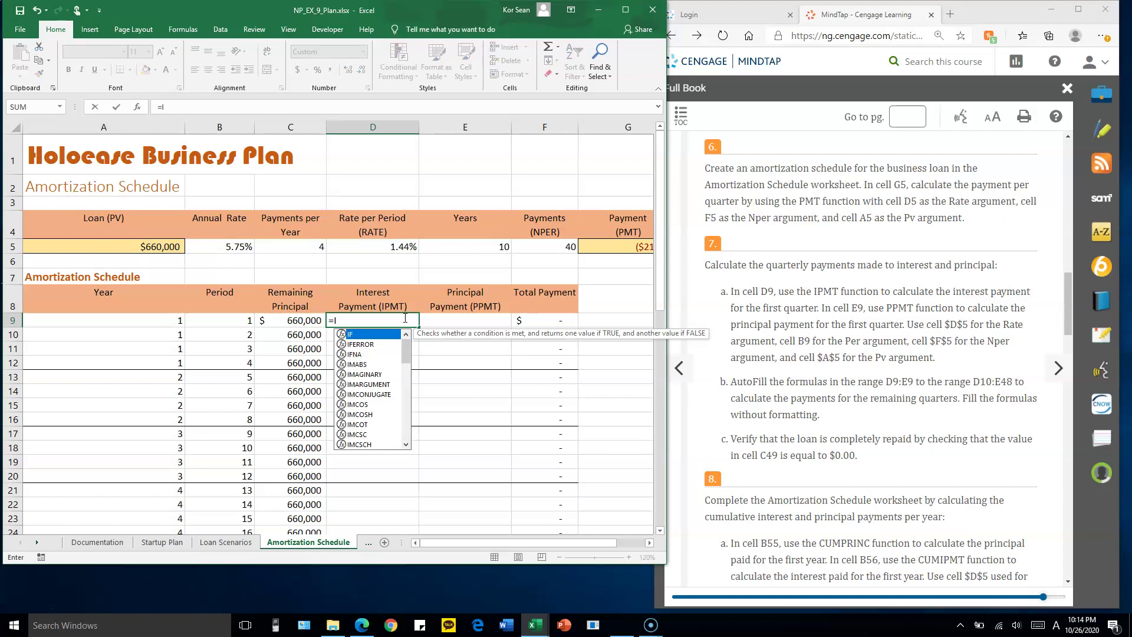
pyautogui.write('PMT')
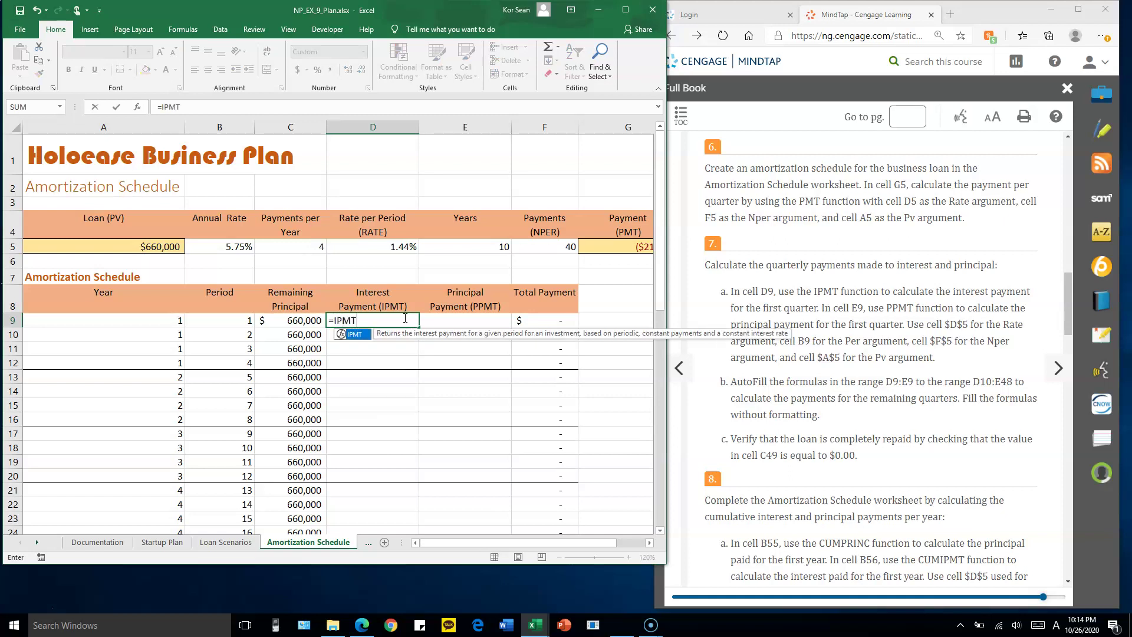
pyautogui.write('(')
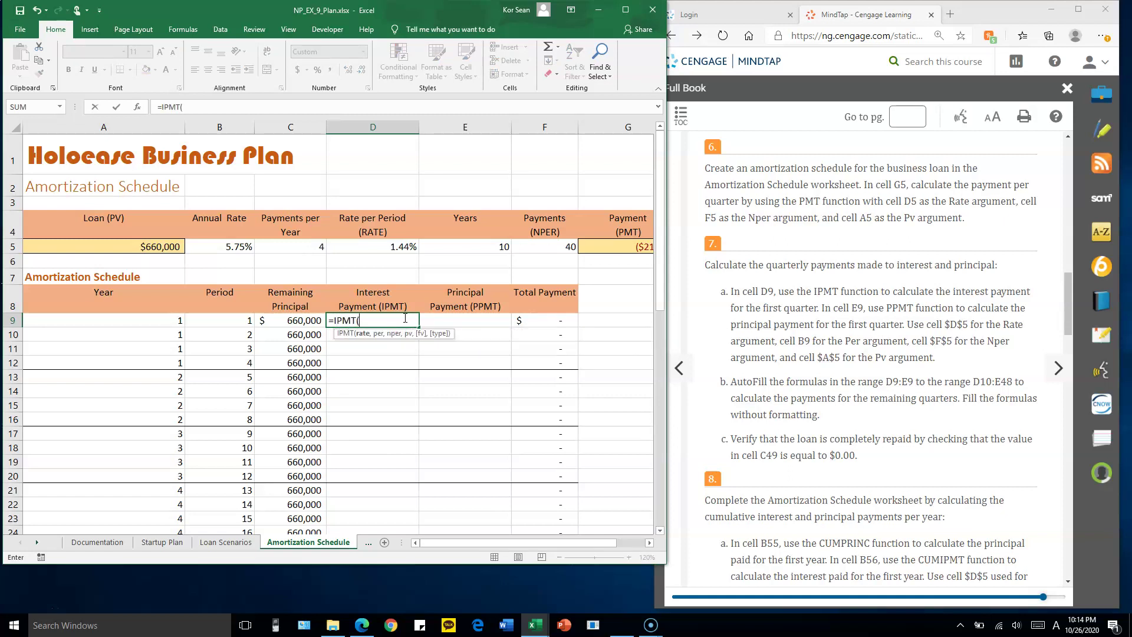
pyautogui.click(405, 246)
pyautogui.click(406, 246)
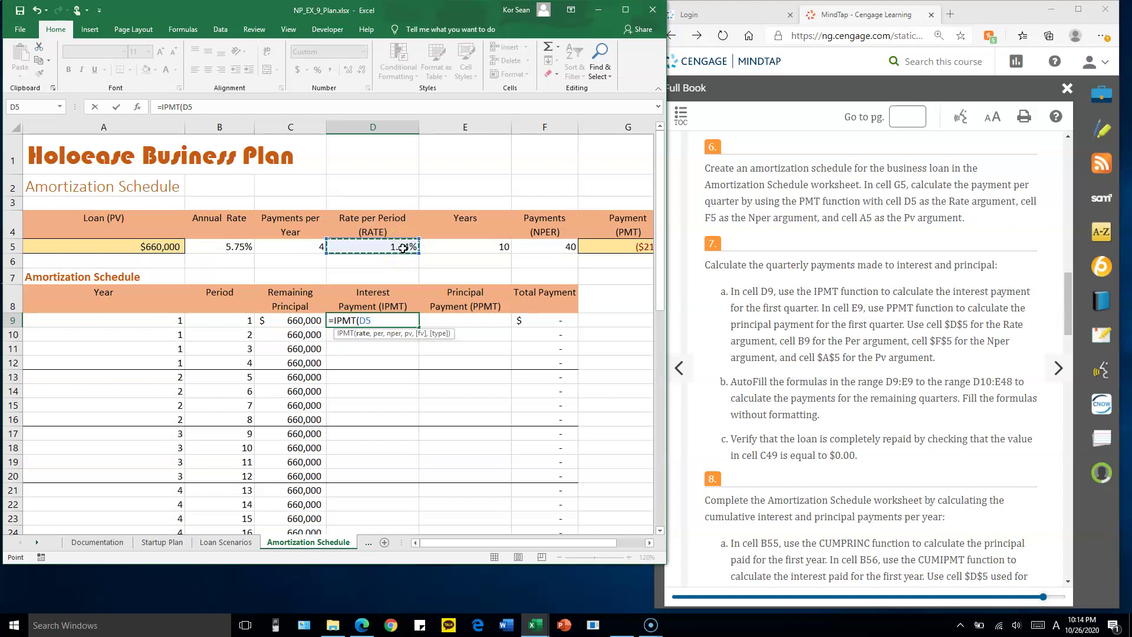
pyautogui.press('F4')
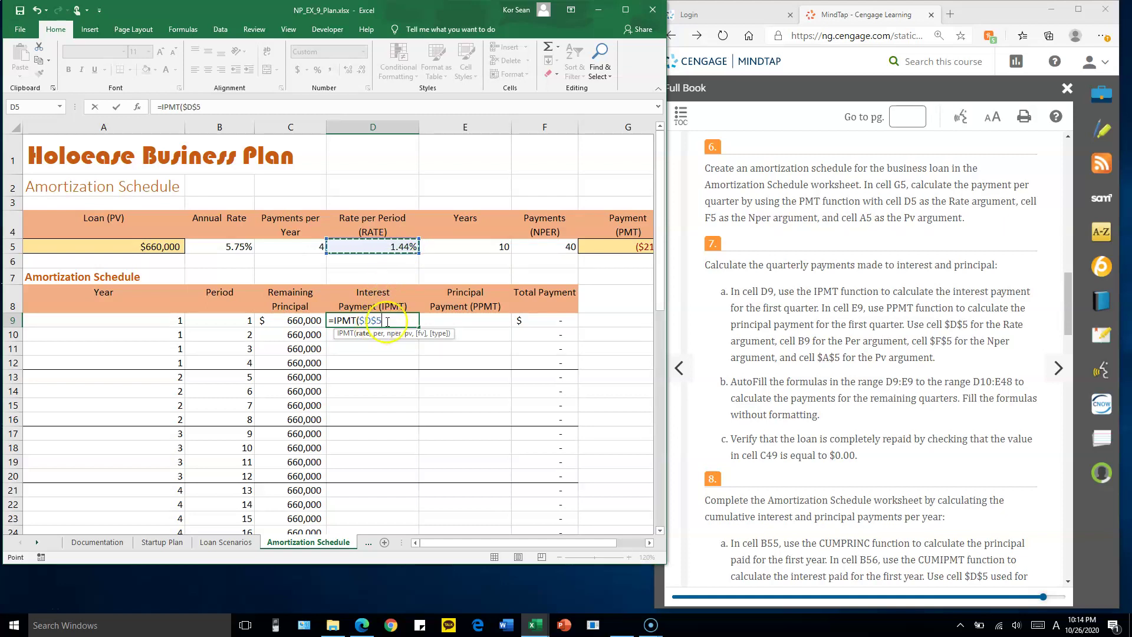
pyautogui.write(',')
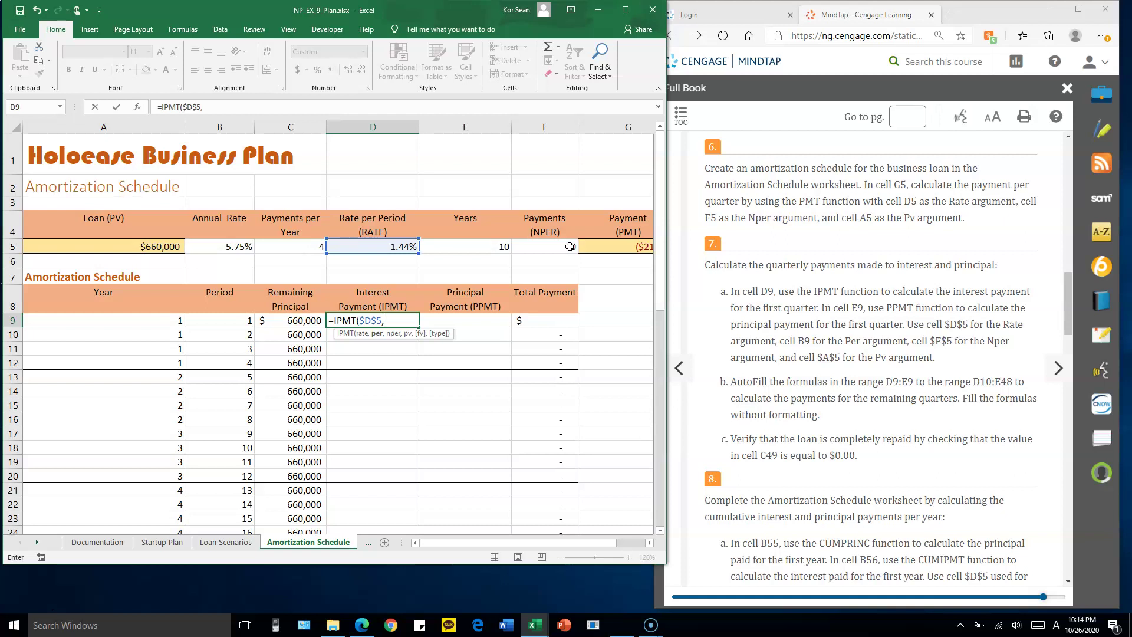
pyautogui.click(239, 320)
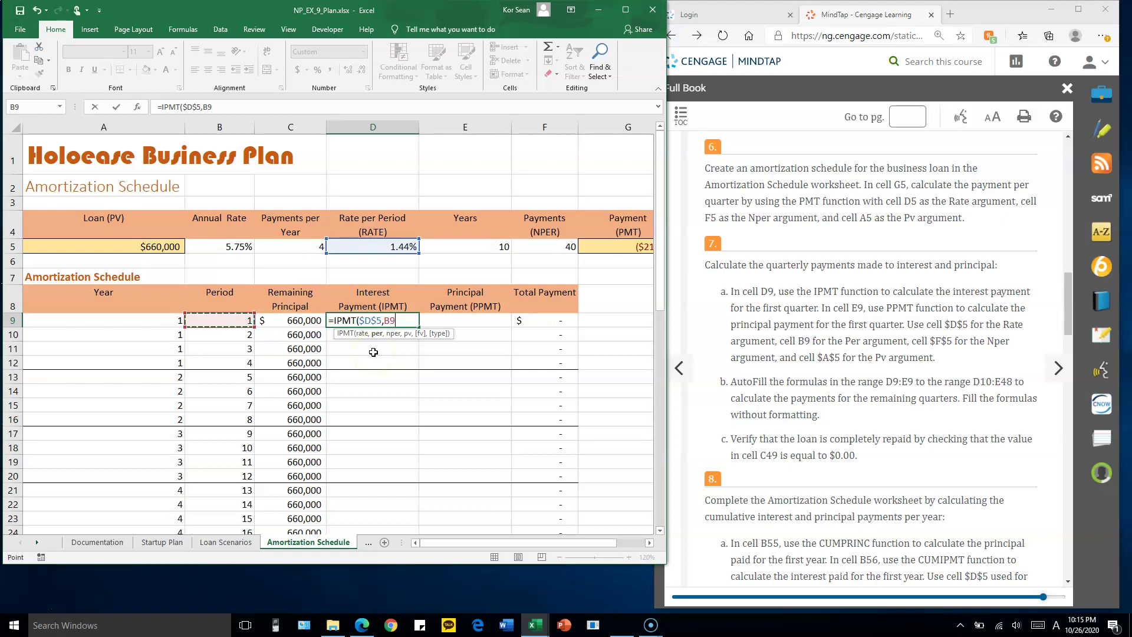
pyautogui.click(233, 326)
pyautogui.click(244, 322)
# Step: Complete the IPMT formula in D9 with $F$5 as Nper and $A$5 as Pv, giving =IPMT($D$5,B9,$F$5,$A$5)
pyautogui.write(',')
pyautogui.click(557, 248)
pyautogui.click(557, 248)
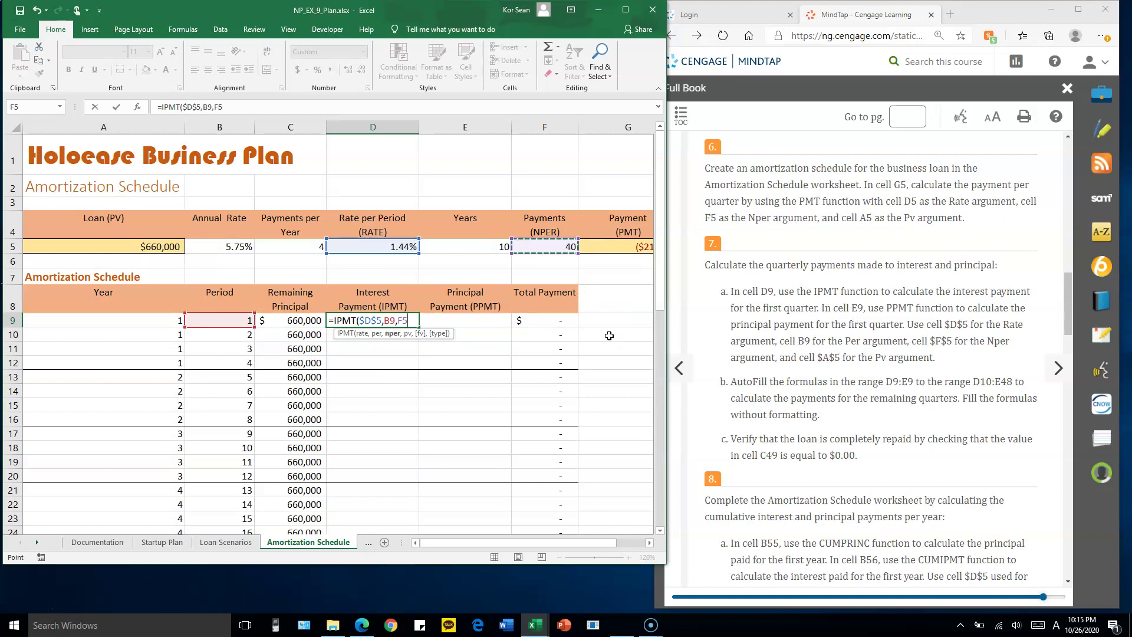
pyautogui.press('F4')
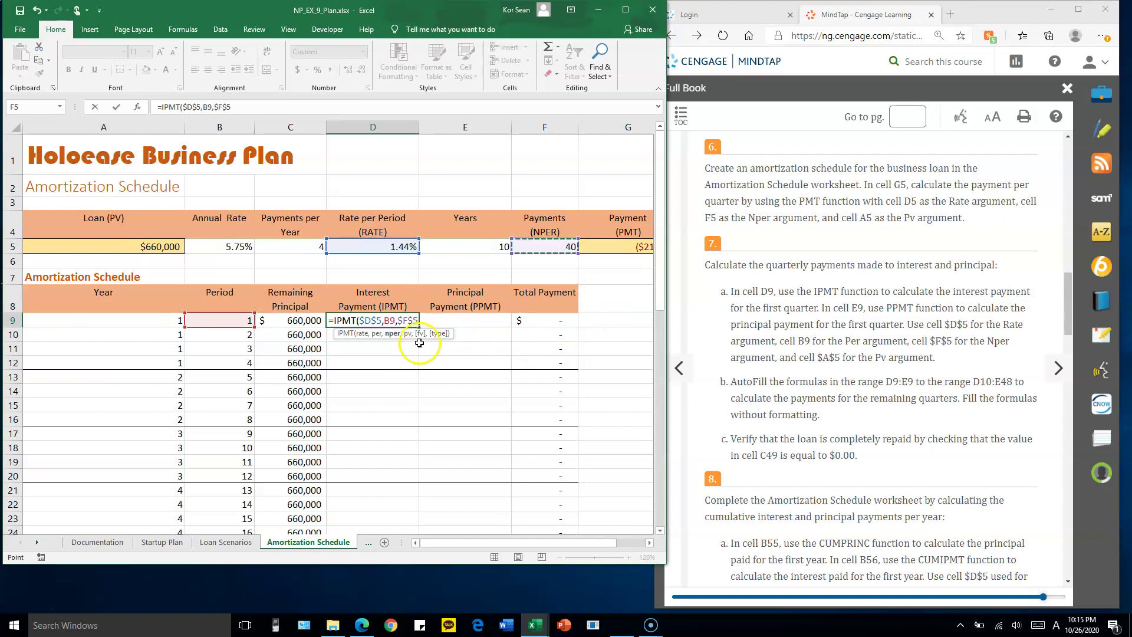
pyautogui.click(622, 315)
pyautogui.write(',')
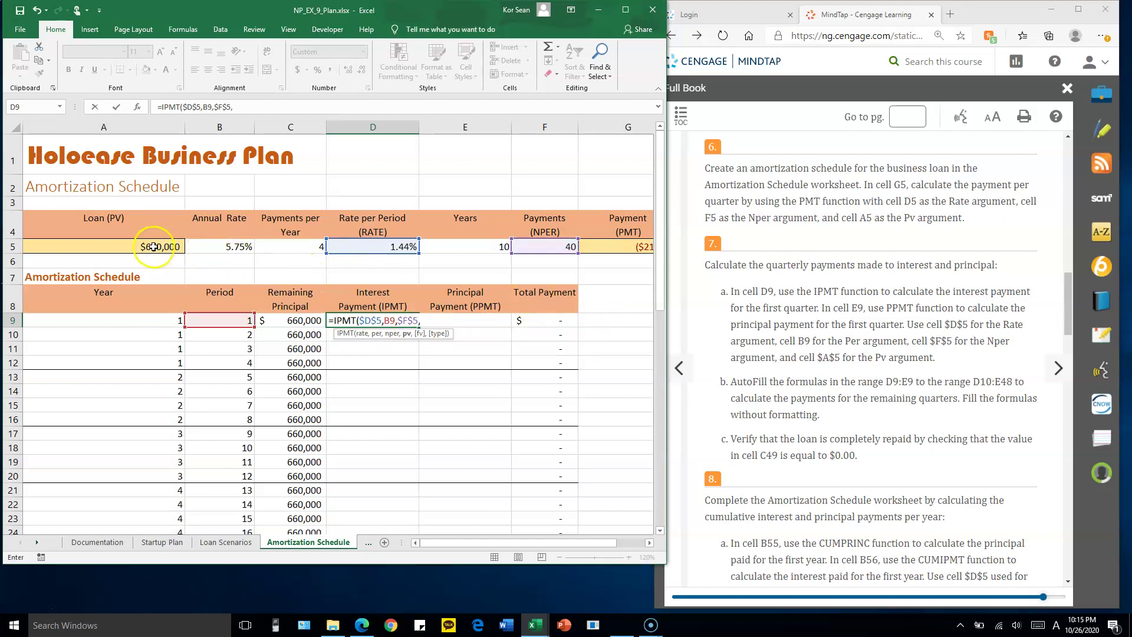
pyautogui.click(153, 247)
pyautogui.press('F4')
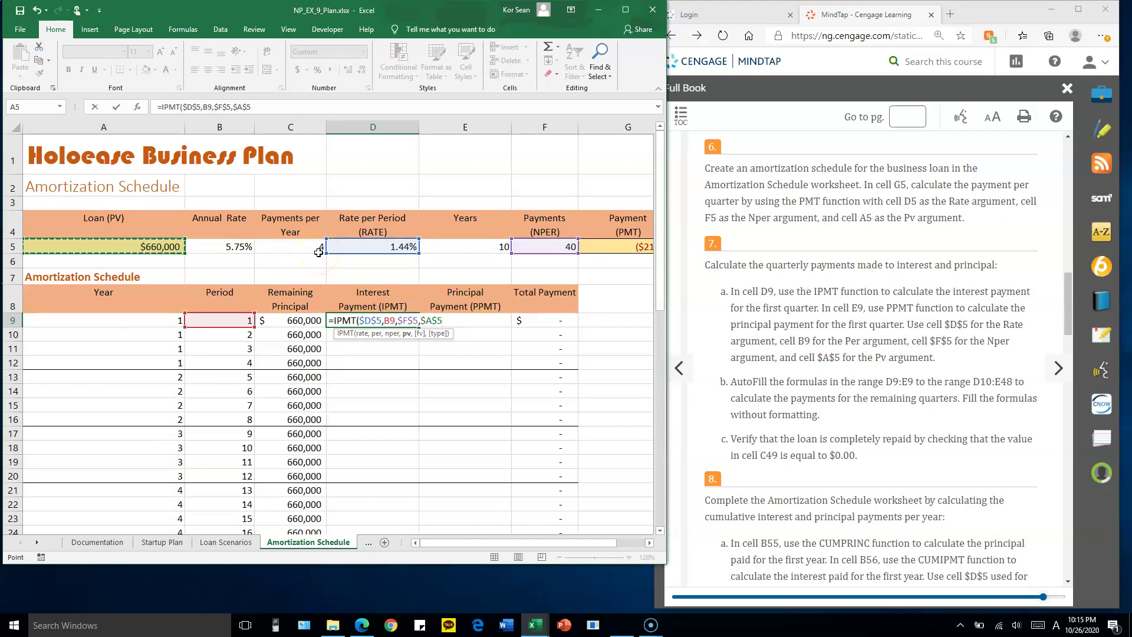
pyautogui.write(')')
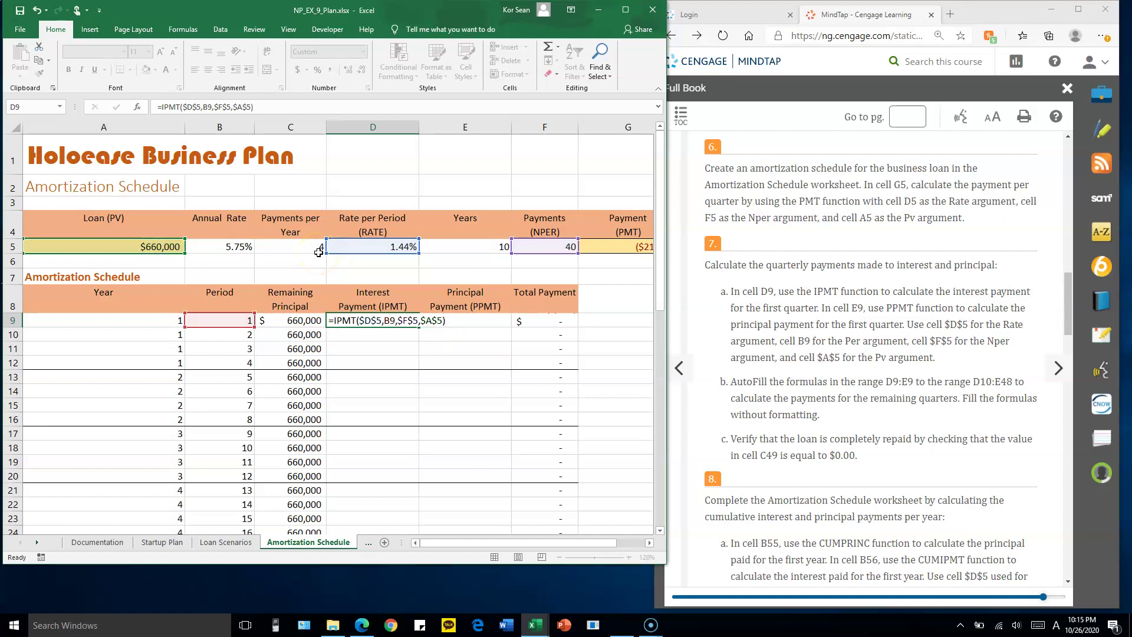
pyautogui.press('Return')
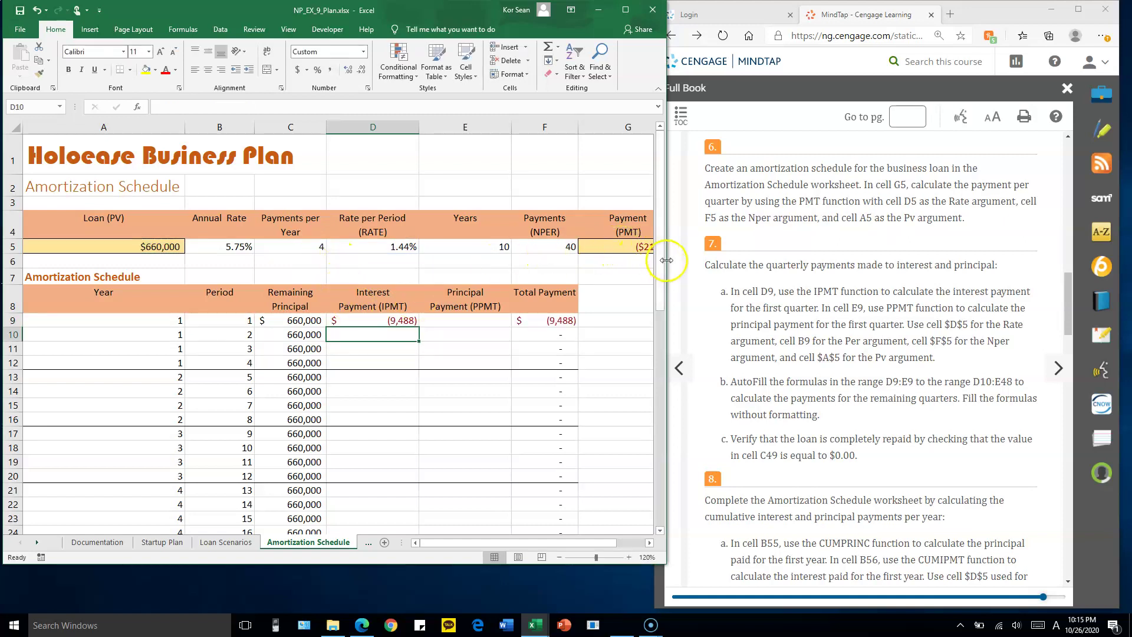
# Step: AutoFill the interest payment formula from D9 down through D48 without formatting
pyautogui.moveTo(666, 260); pyautogui.dragTo(692, 260)
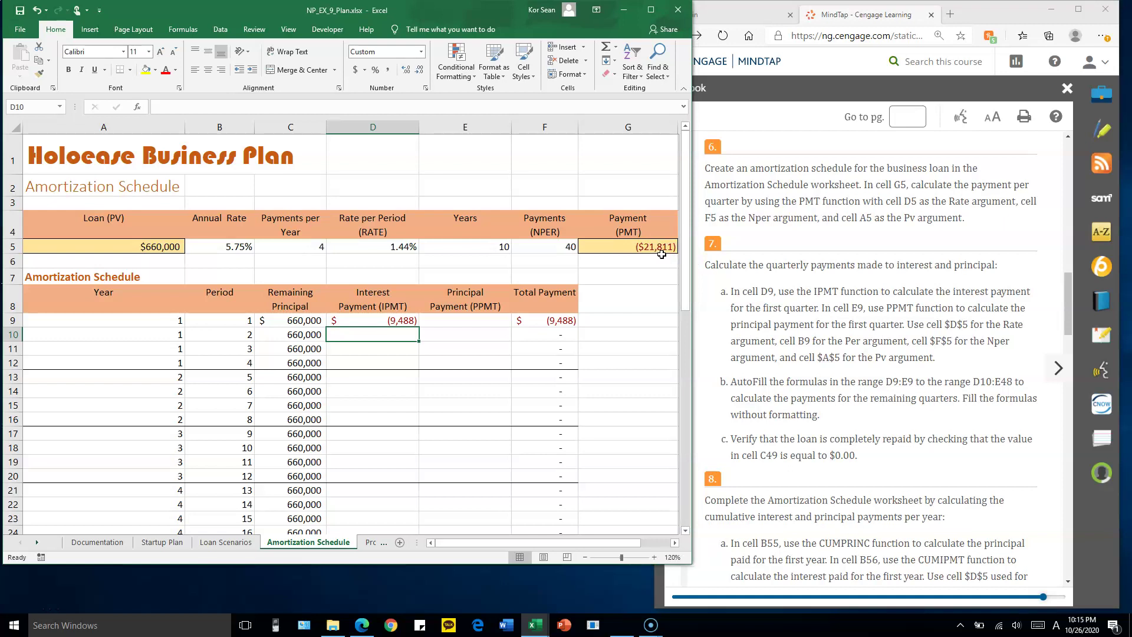
pyautogui.click(403, 321)
pyautogui.click(406, 323)
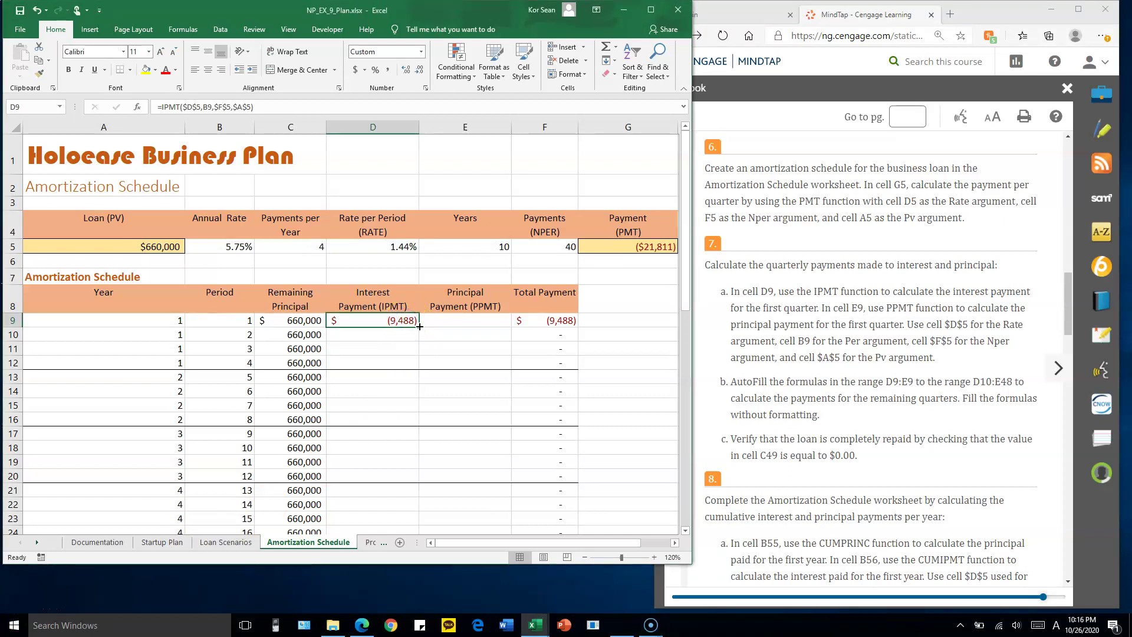
pyautogui.moveTo(421, 325); pyautogui.dragTo(403, 494)
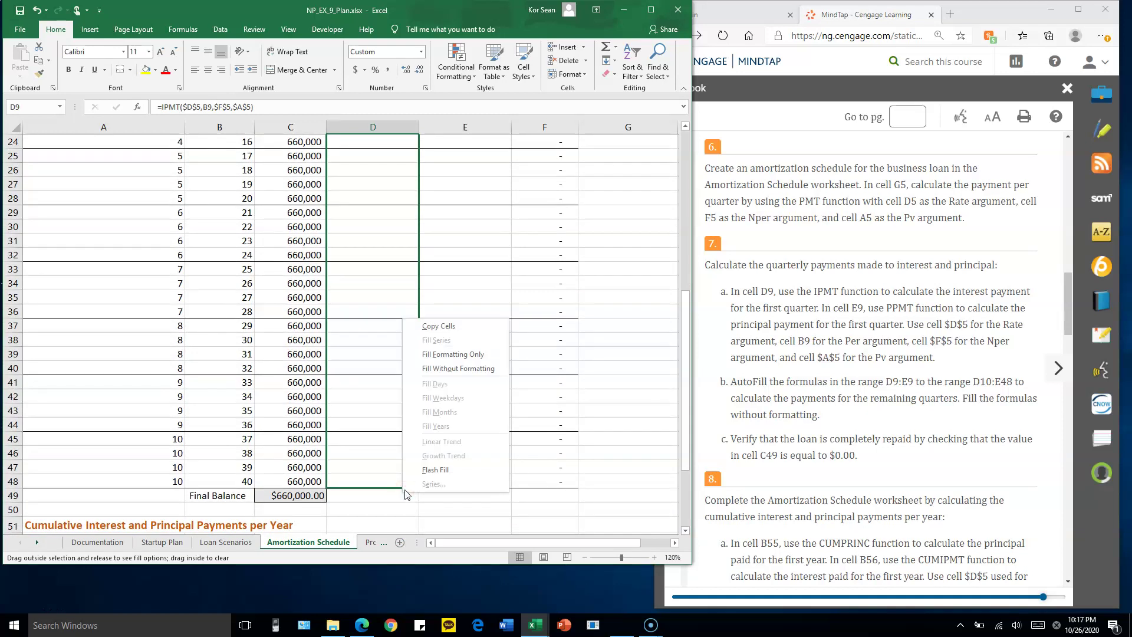
pyautogui.click(466, 369)
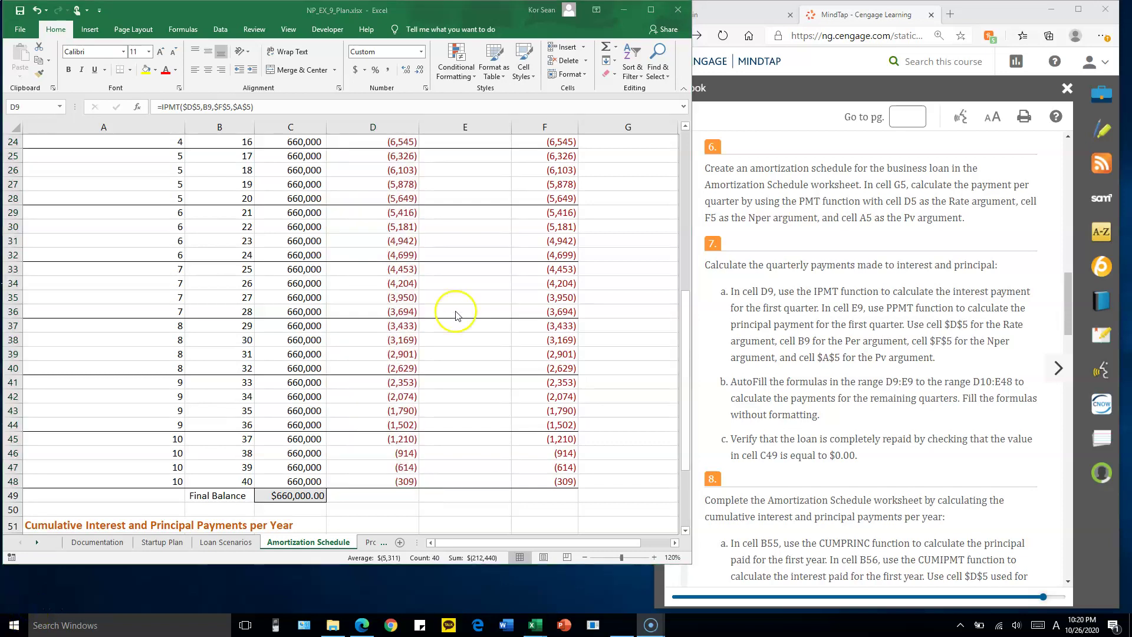
# Step: Begin a PPMT formula in cell E9 with the absolute reference $D$5 as the Rate argument and B9 as the Per argument
pyautogui.scroll(8, 460, 307)
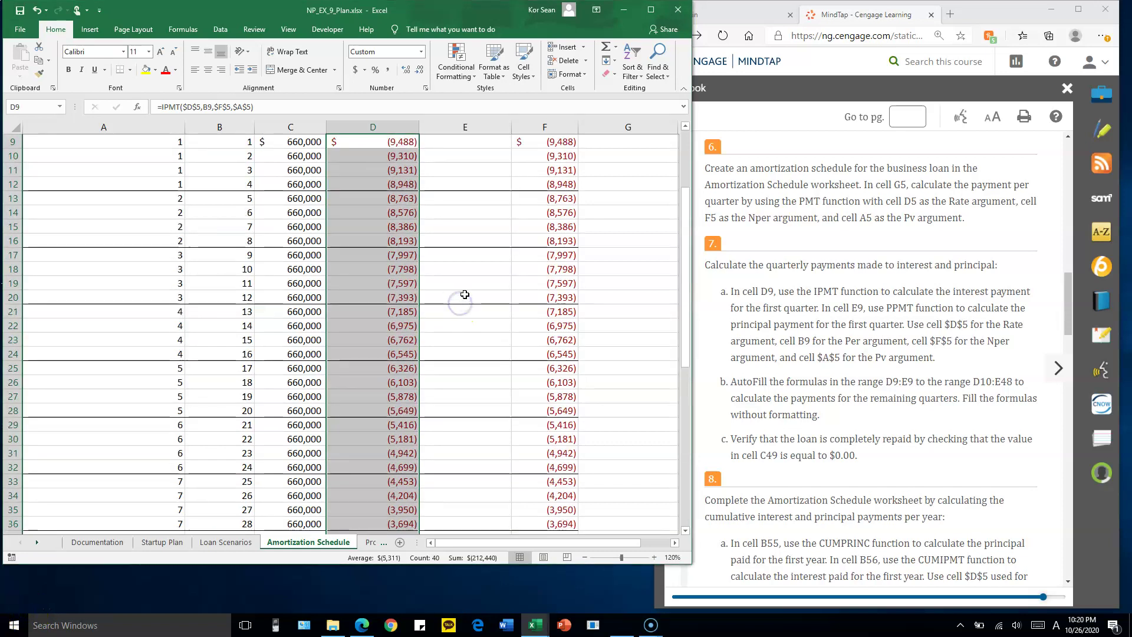
pyautogui.click(468, 322)
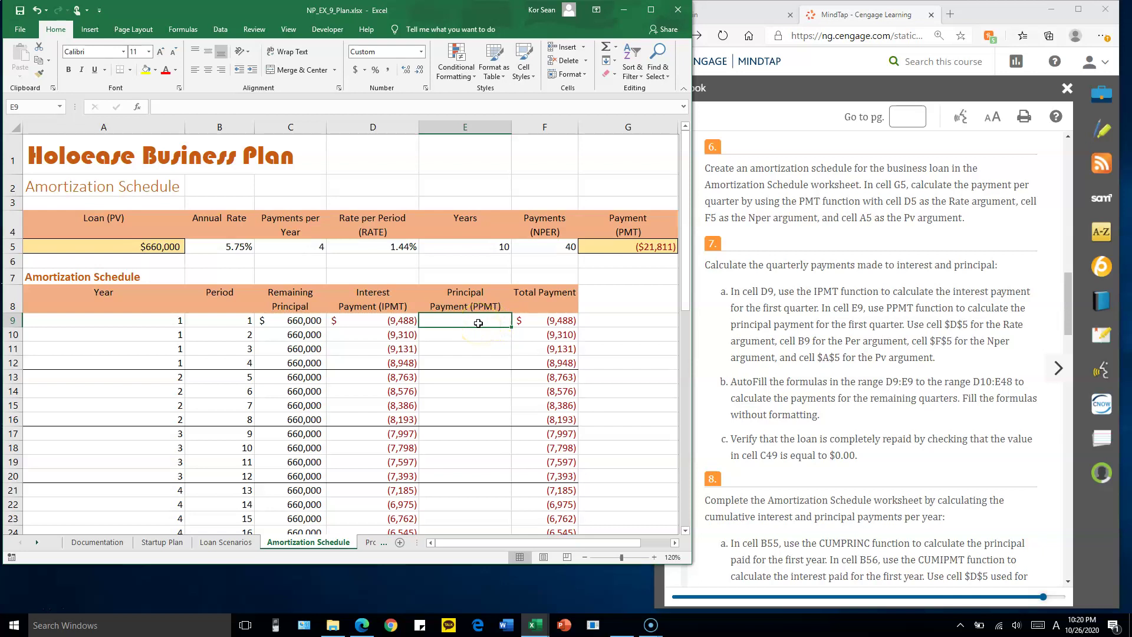
pyautogui.write('=')
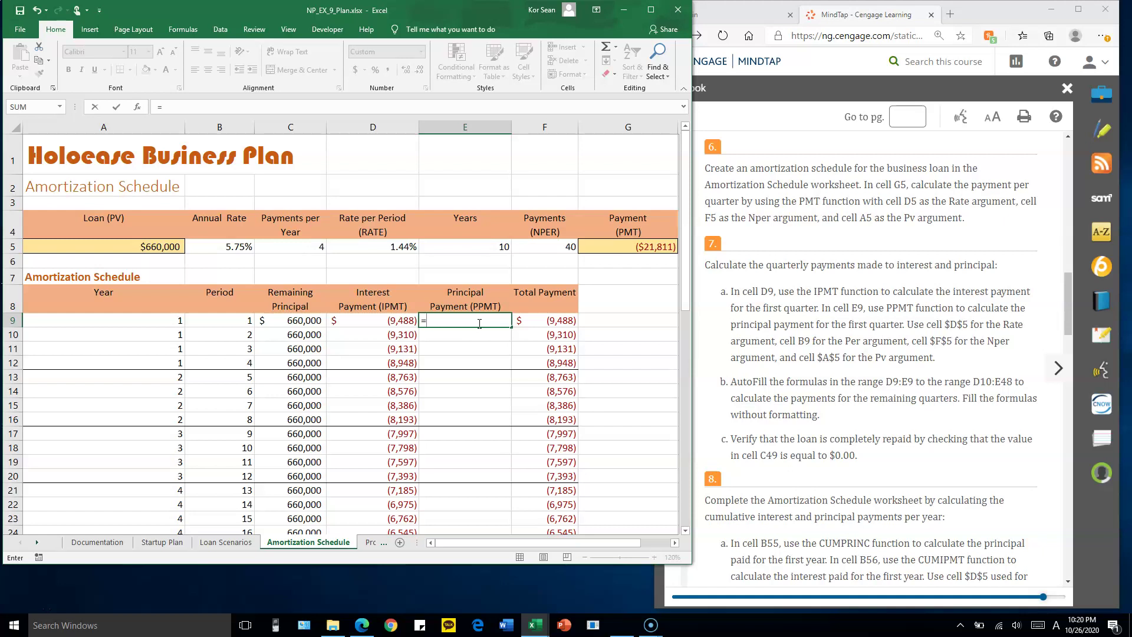
pyautogui.write('PPMT(')
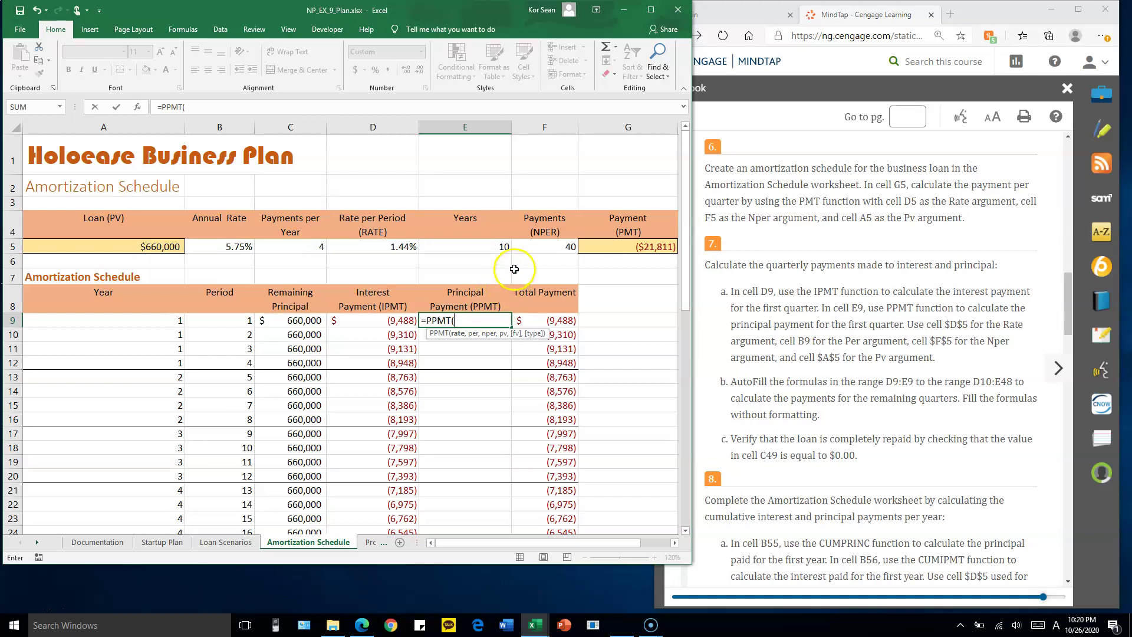
pyautogui.click(404, 246)
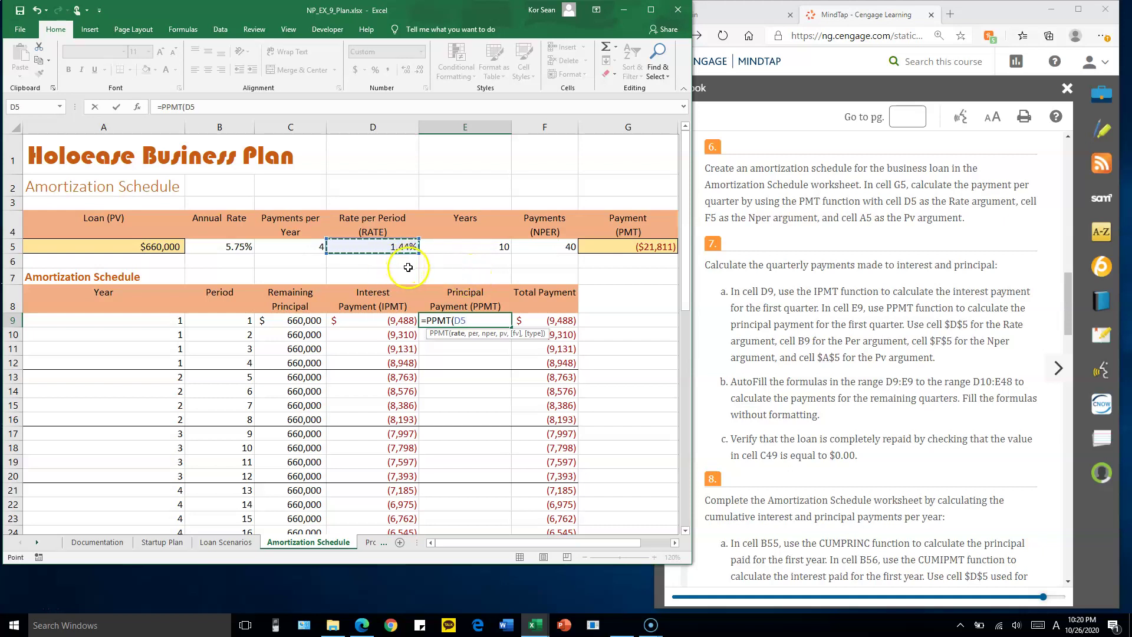
pyautogui.press('F4')
pyautogui.write(',')
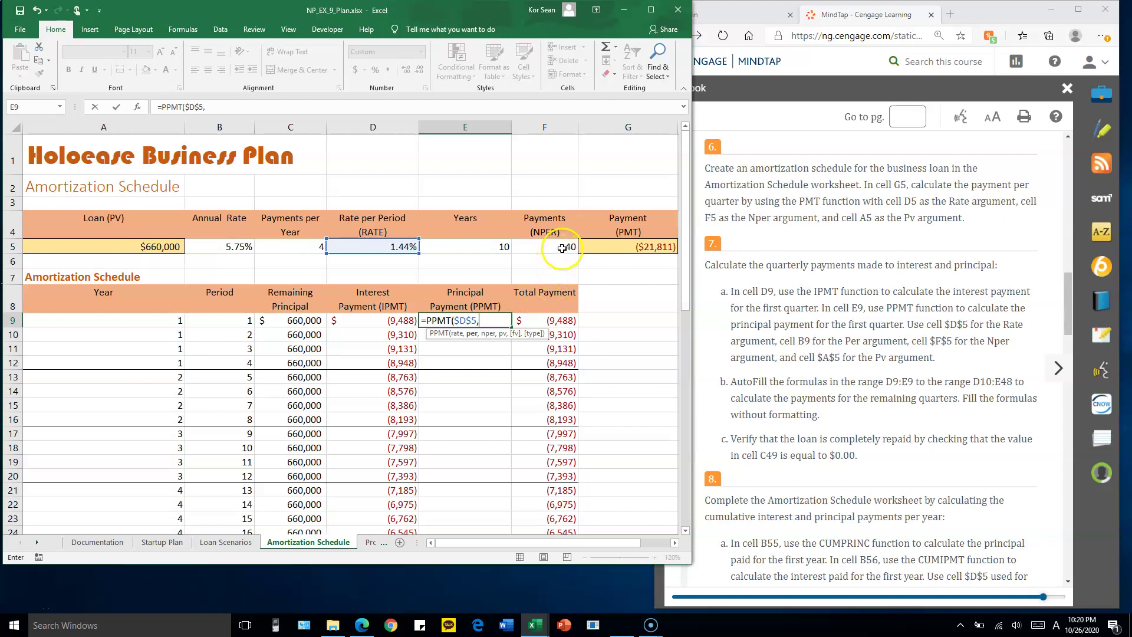
pyautogui.click(244, 324)
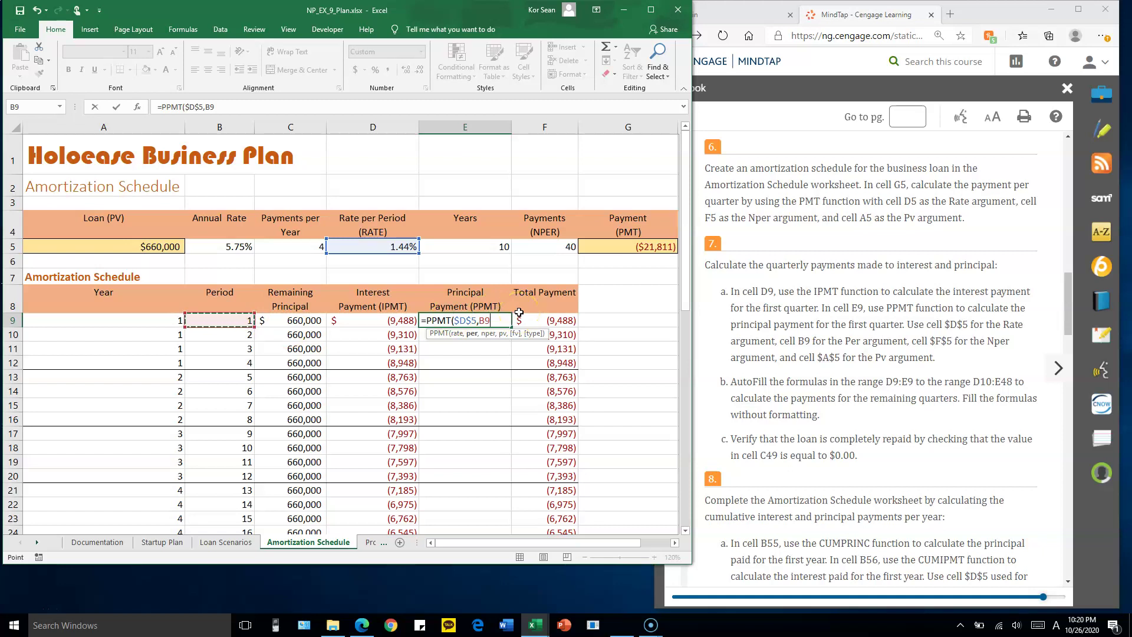
# Step: Complete the PPMT formula in E9 with $F$5 as Nper and $A$5 as Pv, giving =PPMT($D$5,B9,$F$5,$A$5)
pyautogui.write(',')
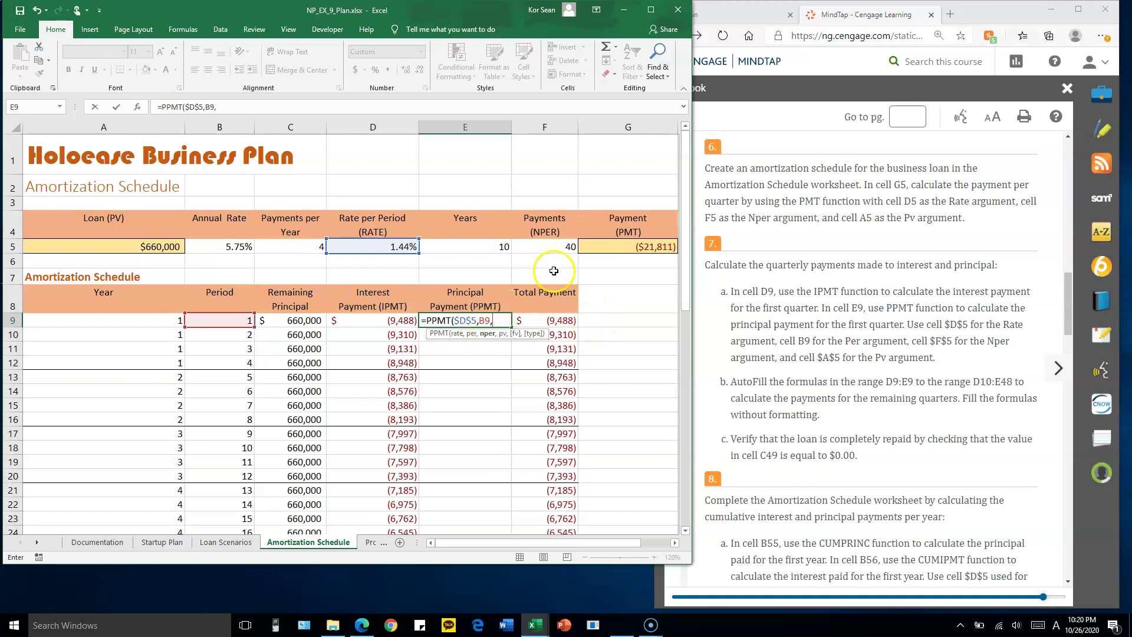
pyautogui.click(563, 247)
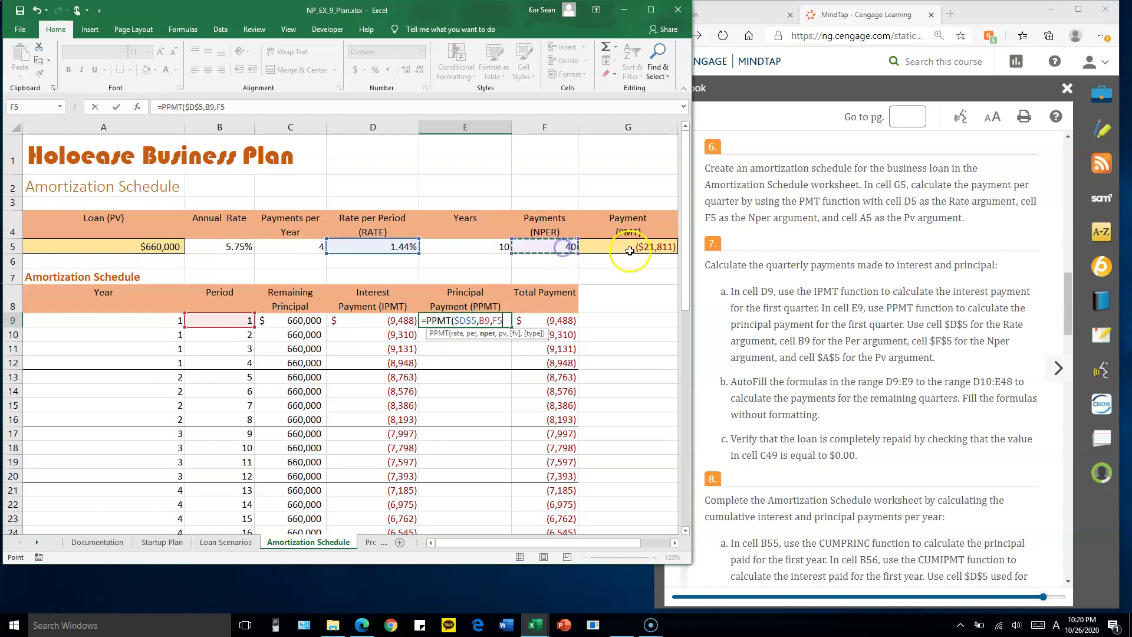
pyautogui.press('F4')
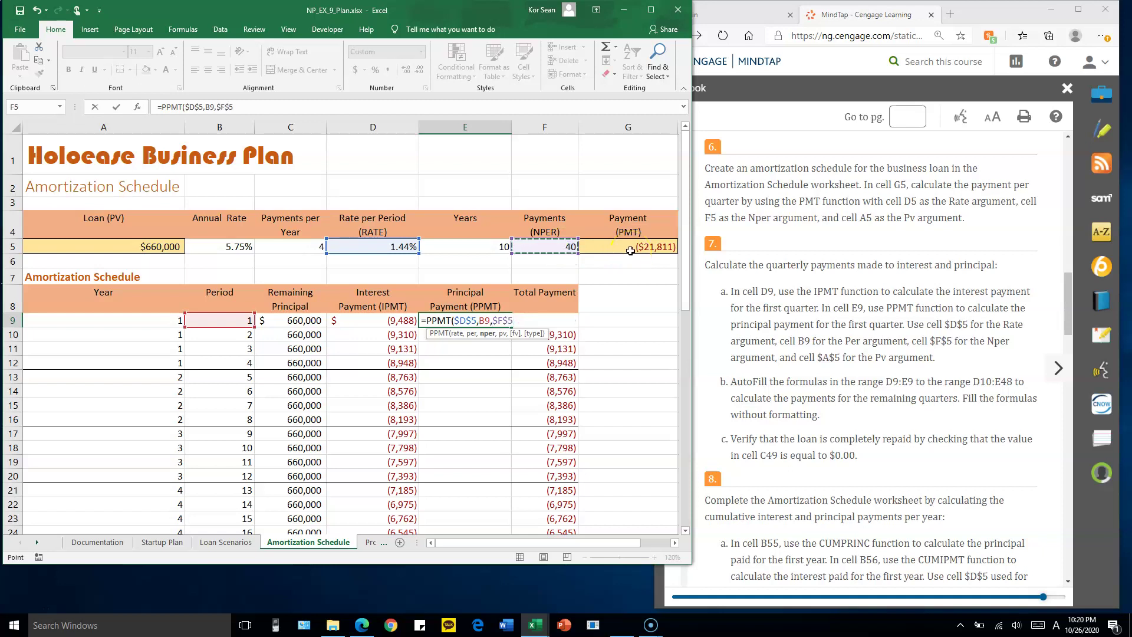
pyautogui.write(',')
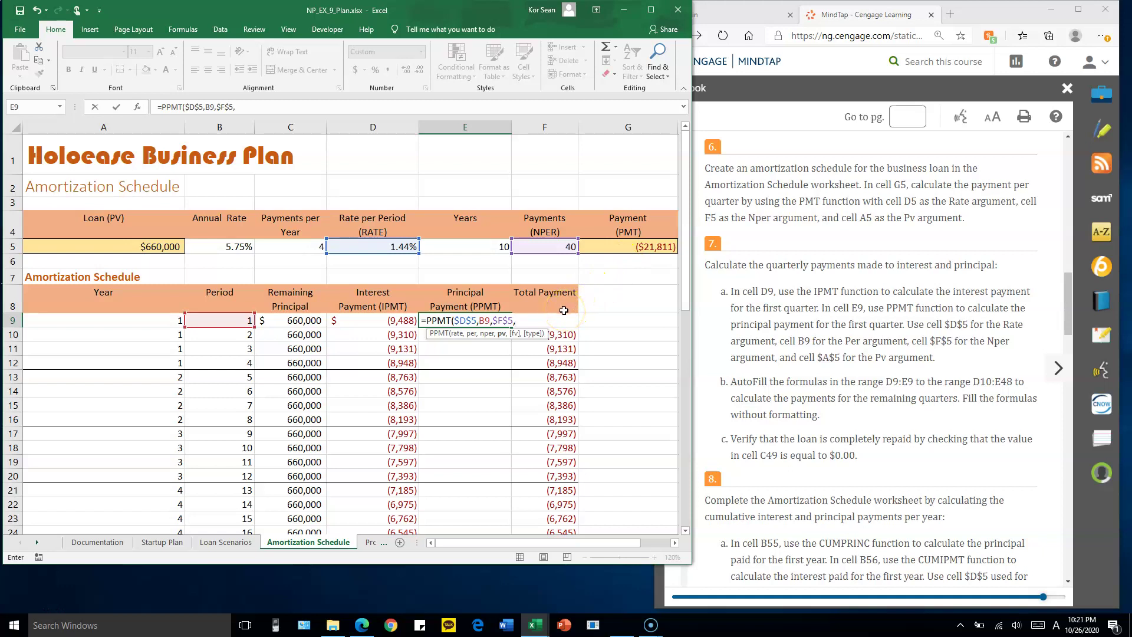
pyautogui.click(154, 248)
pyautogui.press('F4')
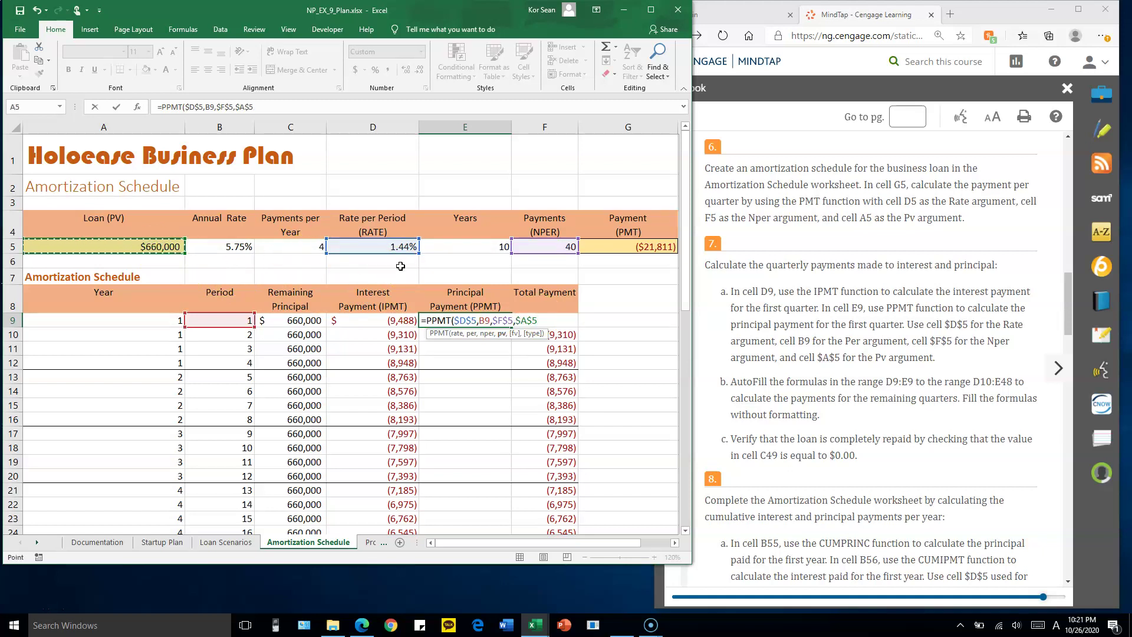
pyautogui.press('Return')
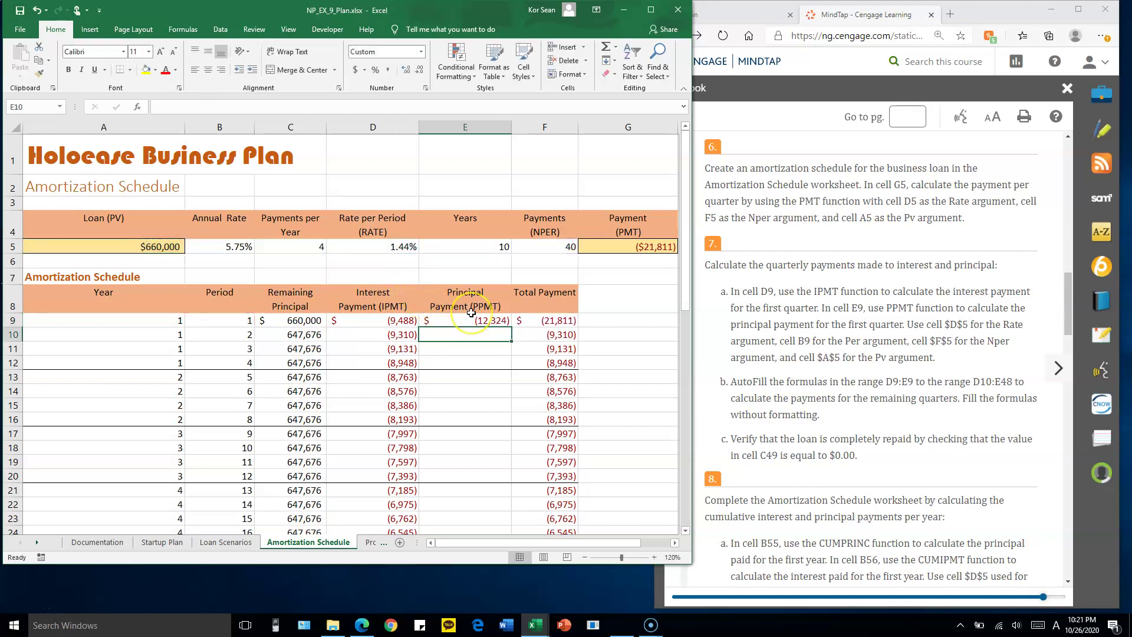
# Step: AutoFill the principal payment formula from E9 down through E48 without formatting
pyautogui.click(637, 247)
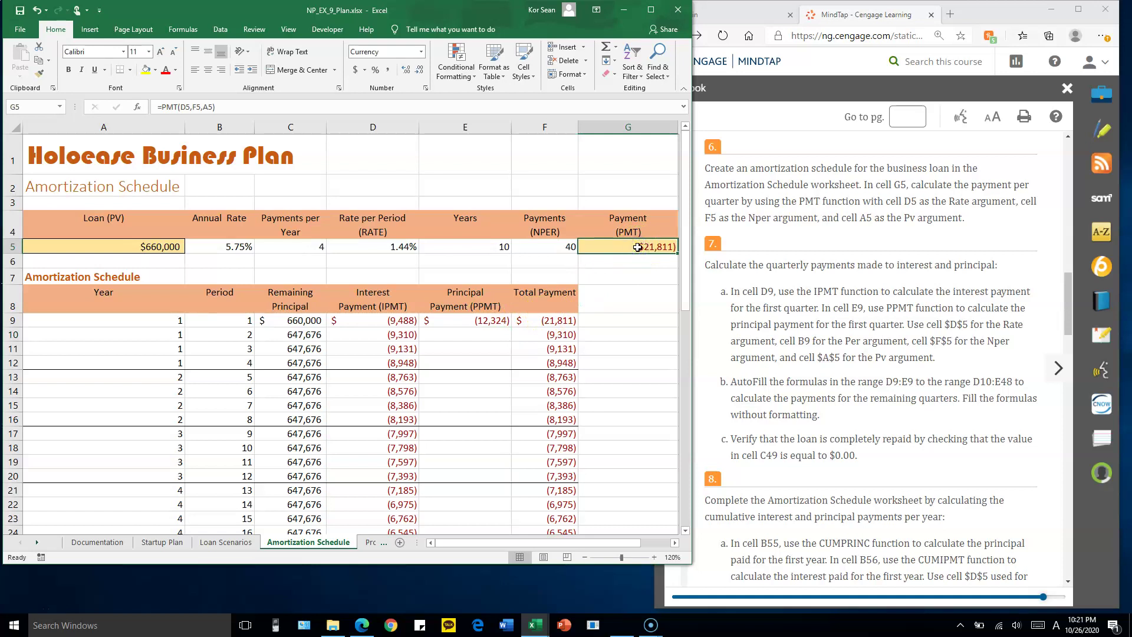
pyautogui.moveTo(399, 323); pyautogui.dragTo(443, 322)
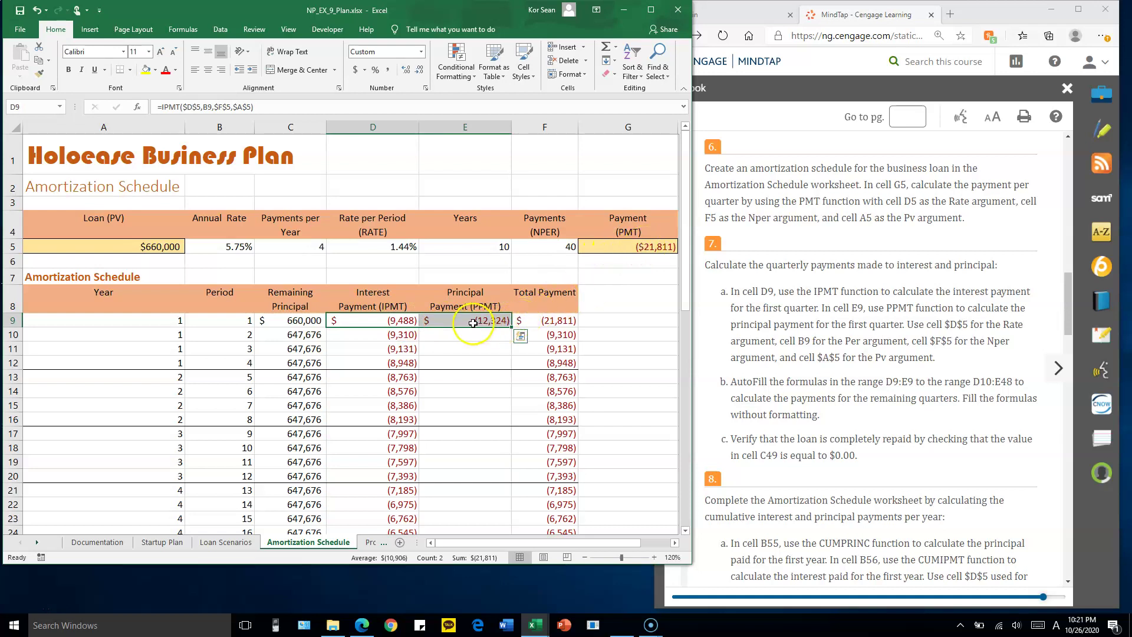
pyautogui.click(497, 322)
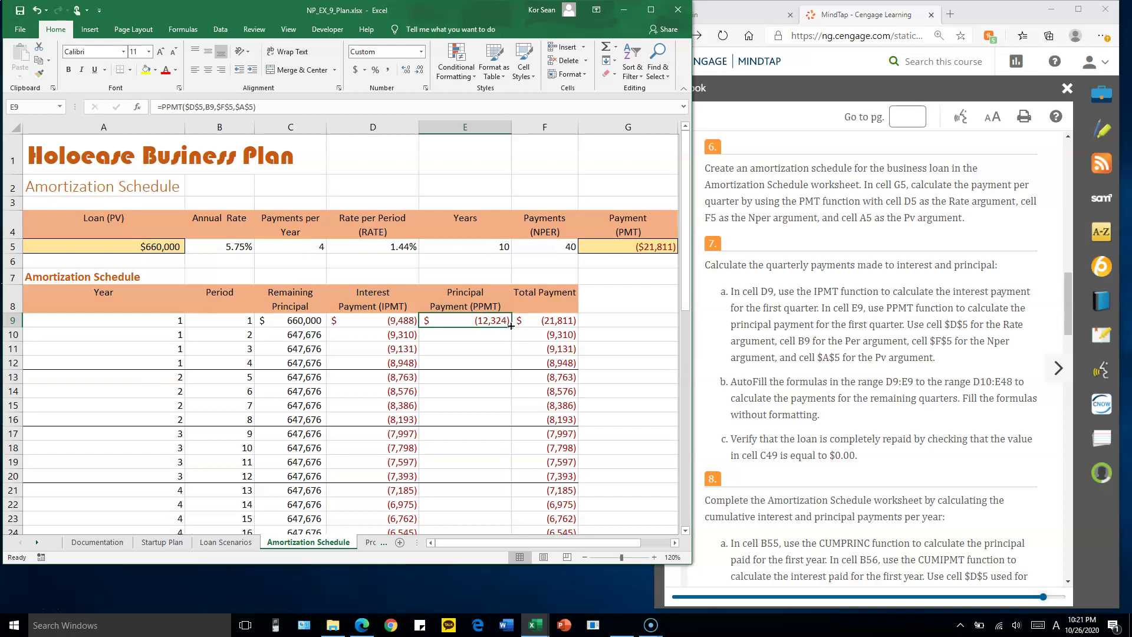
pyautogui.moveTo(511, 325); pyautogui.dragTo(489, 469)
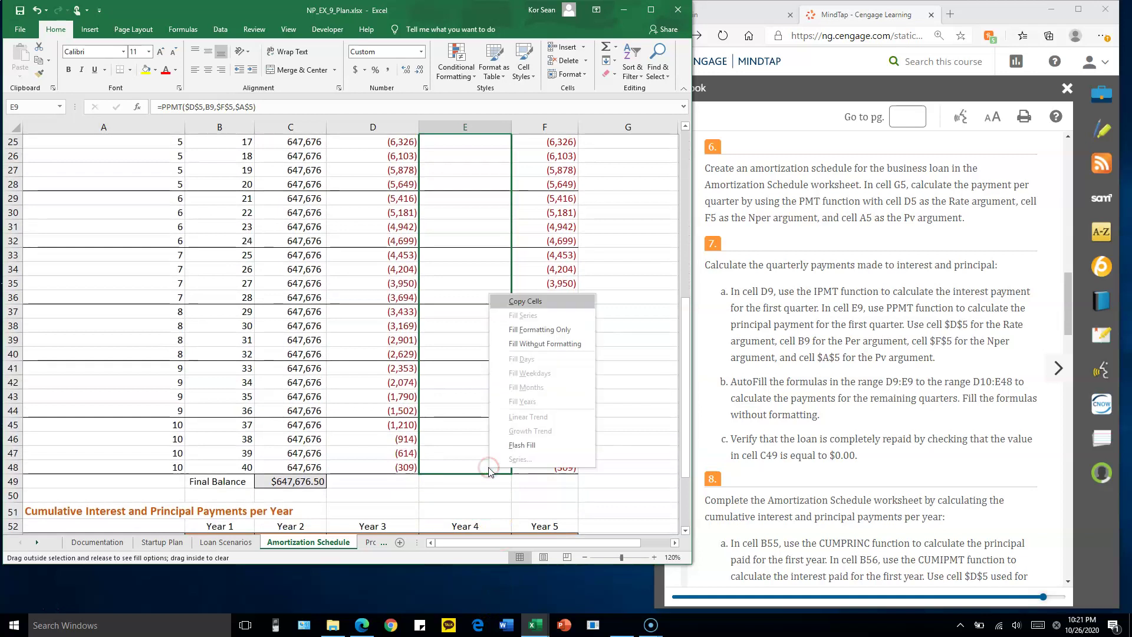
pyautogui.click(540, 345)
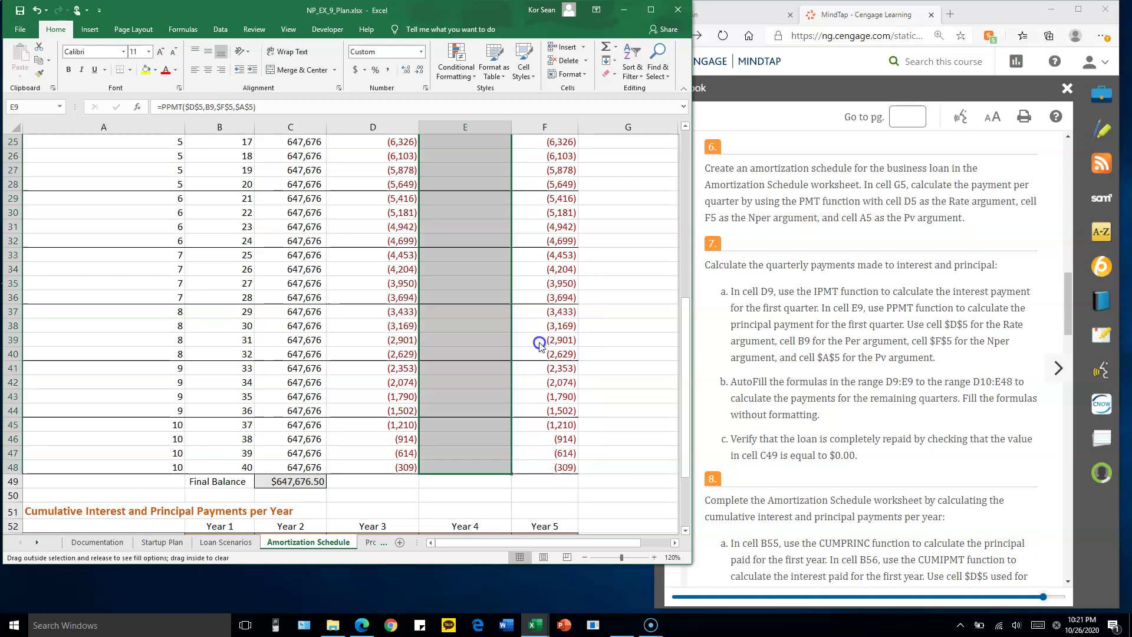
# Step: Check the loan's final balance in C49 and compare the interest and principal payments in row 31 with the total payments in column F
pyautogui.click(404, 467)
pyautogui.click(305, 481)
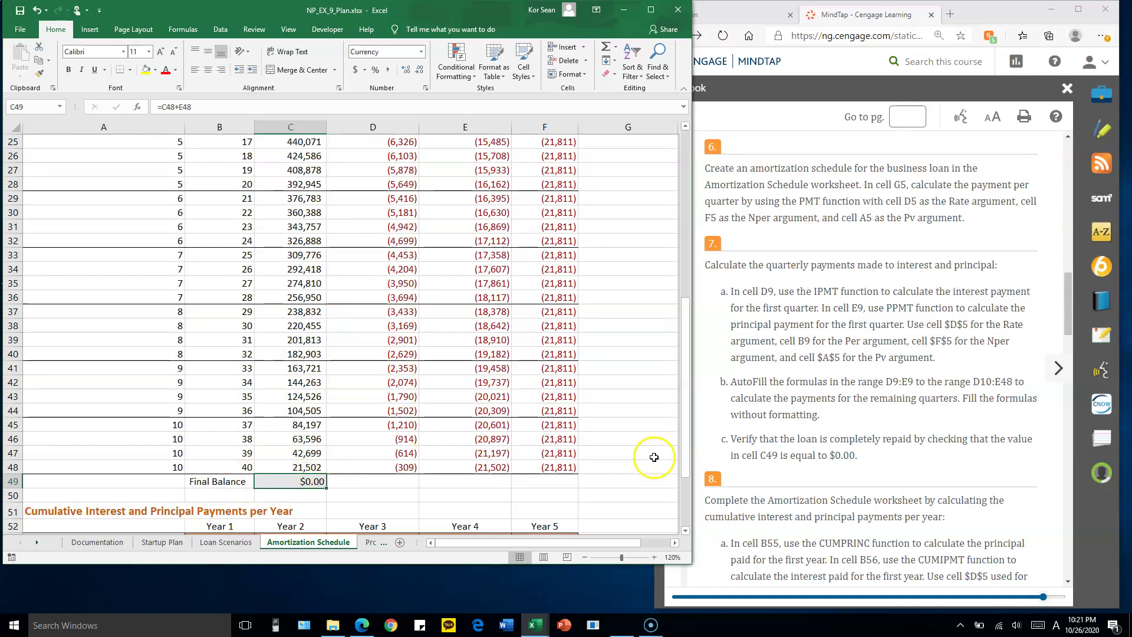
pyautogui.moveTo(549, 467); pyautogui.dragTo(572, 206)
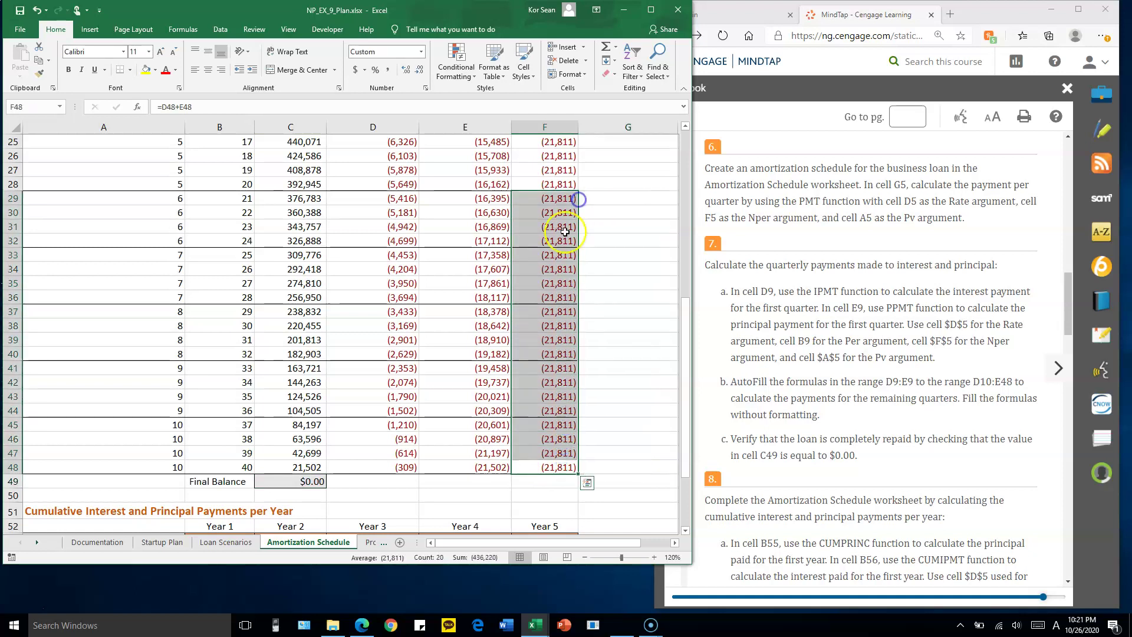
pyautogui.click(559, 227)
pyautogui.moveTo(388, 230); pyautogui.dragTo(455, 226)
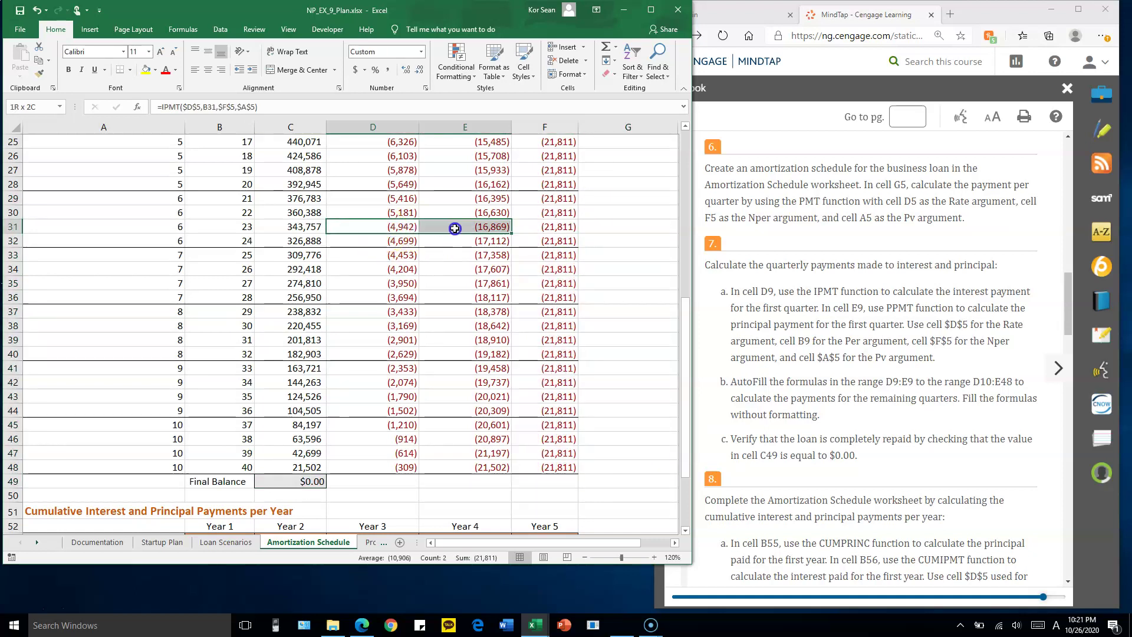
pyautogui.click(399, 227)
pyautogui.click(484, 228)
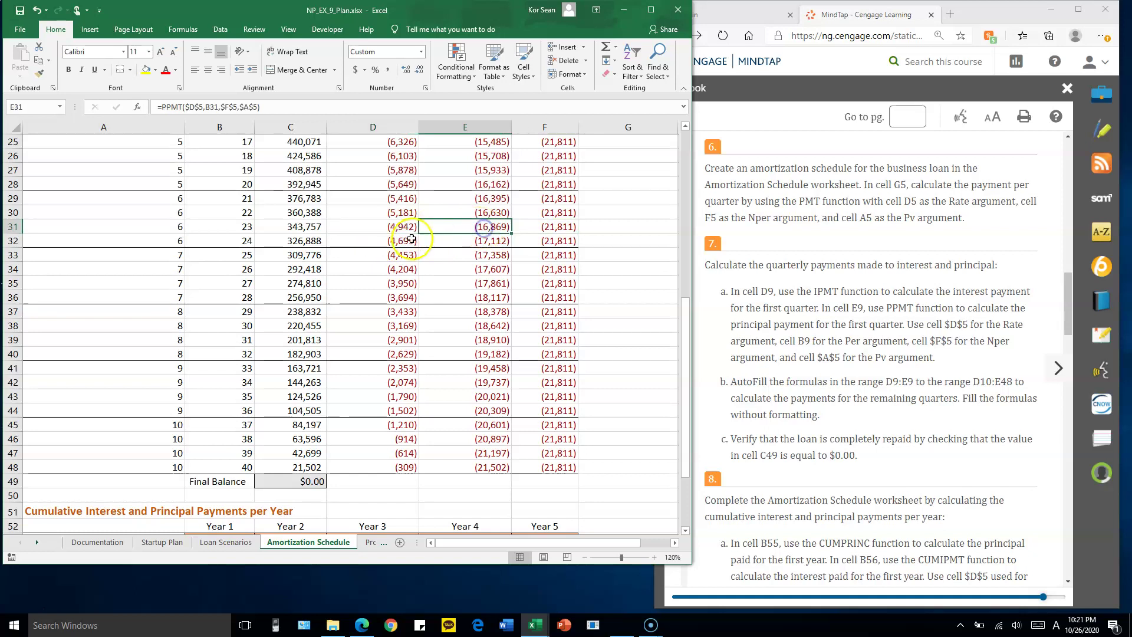
pyautogui.click(410, 230)
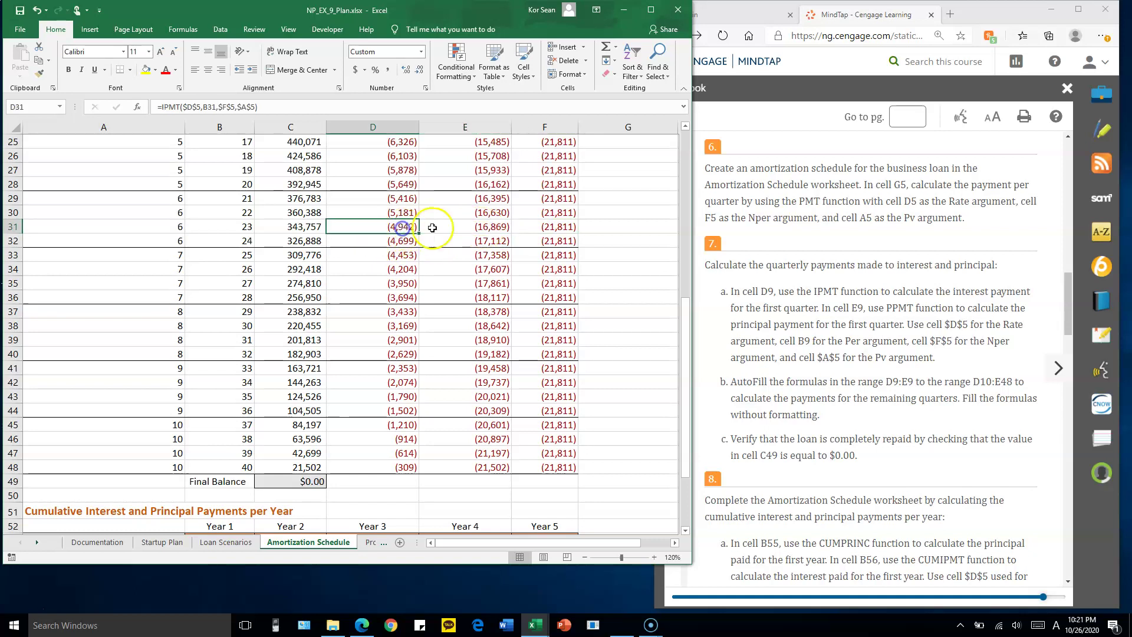
pyautogui.click(493, 227)
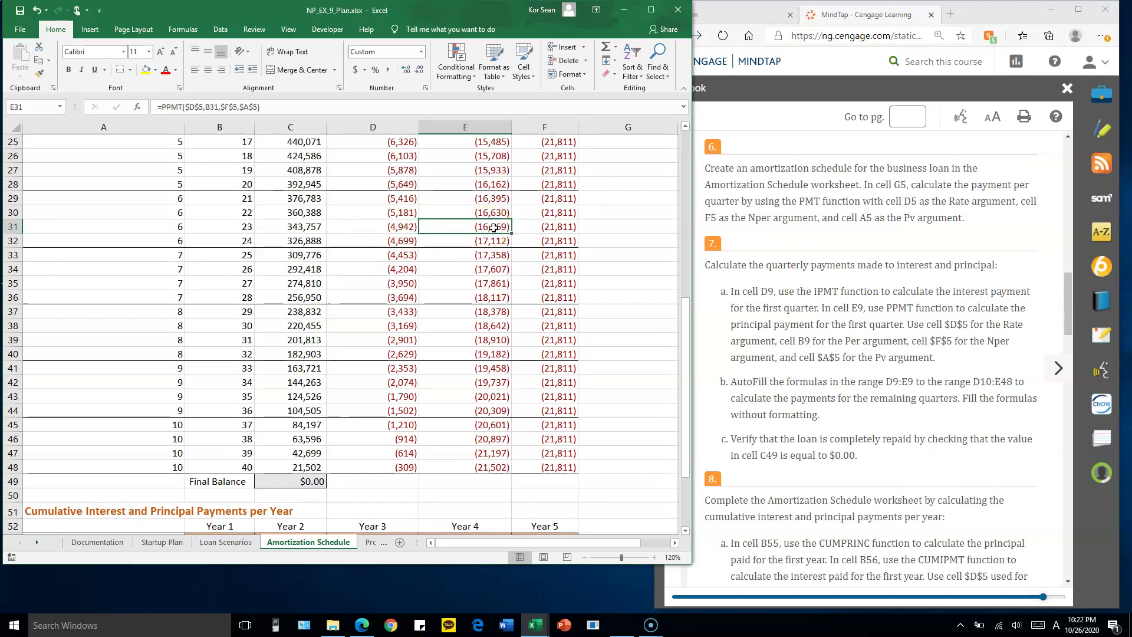
# Step: Consult instruction 8 in the MindTap browser page and start a CUMPRINC formula in cell B55 of the Amortization Schedule
pyautogui.click(837, 380)
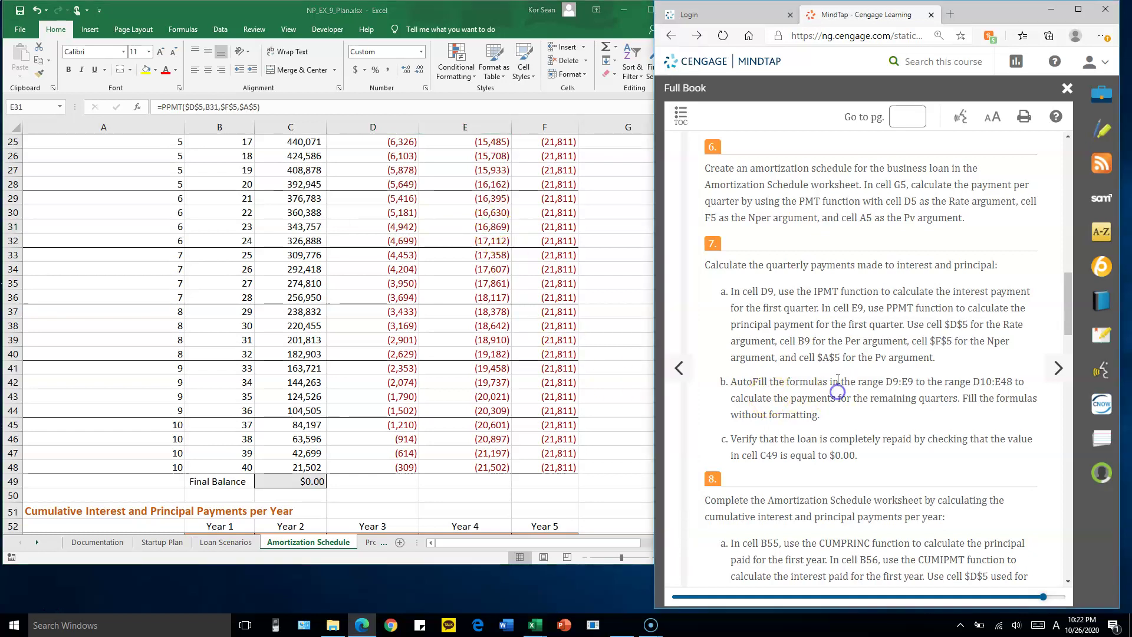
pyautogui.scroll(-3, 837, 380)
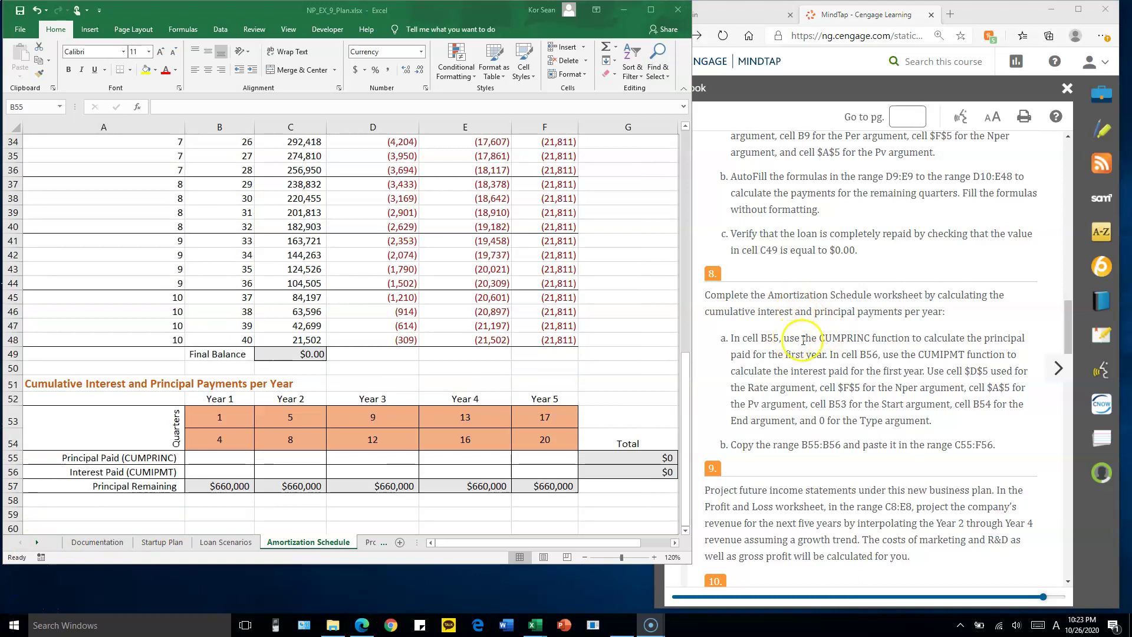
pyautogui.moveTo(820, 338); pyautogui.dragTo(912, 339)
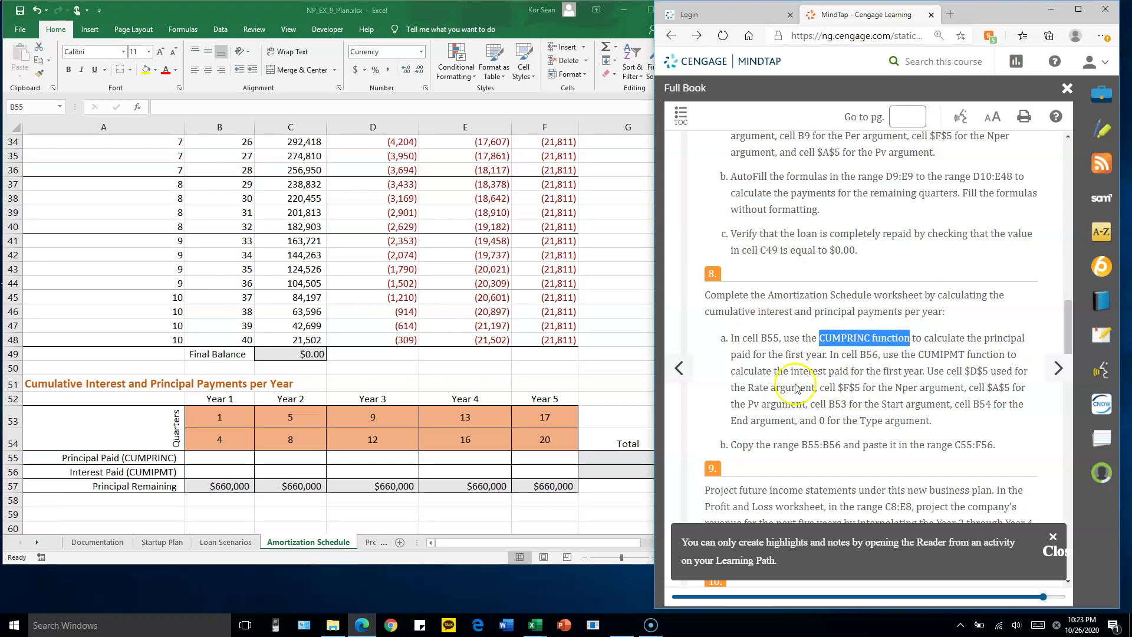
pyautogui.click(219, 457)
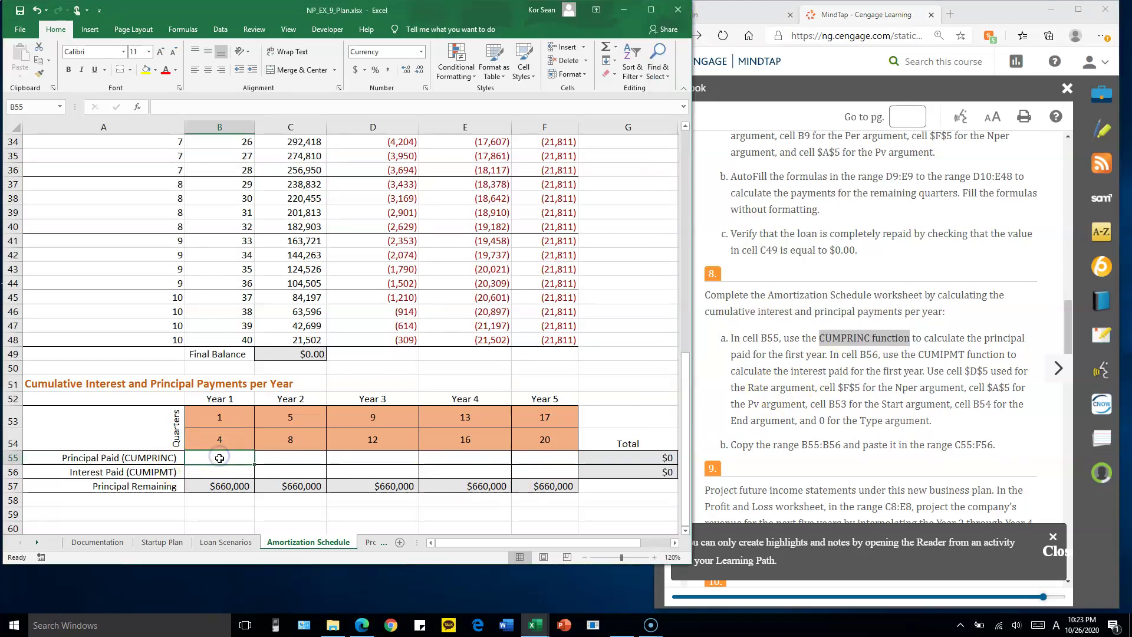
pyautogui.click(227, 461)
pyautogui.write('=')
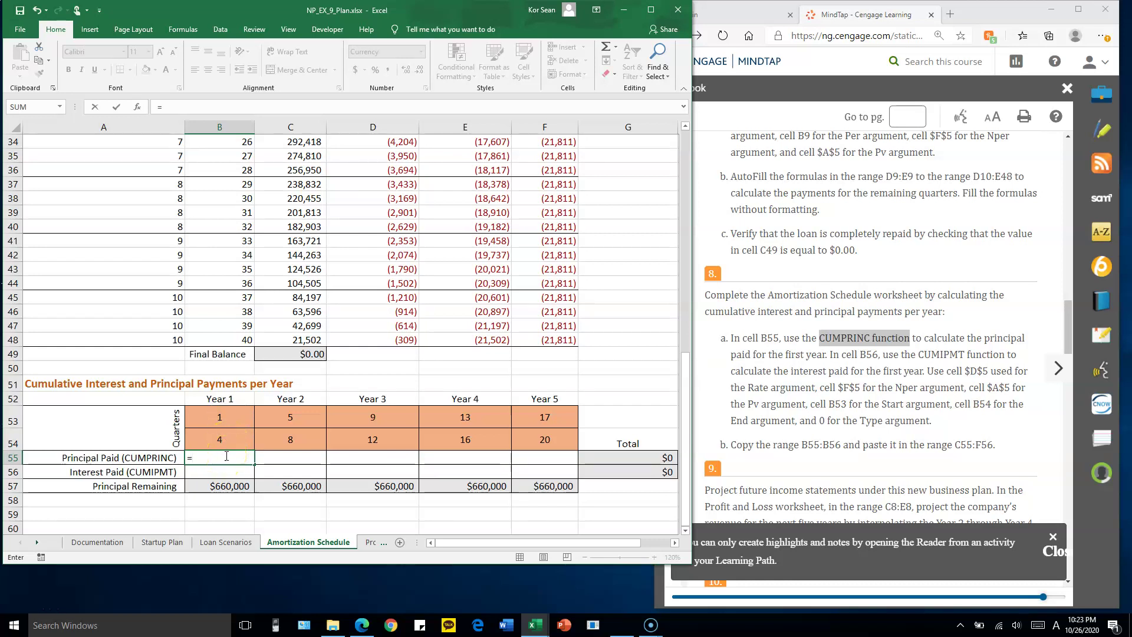
pyautogui.write('CUM')
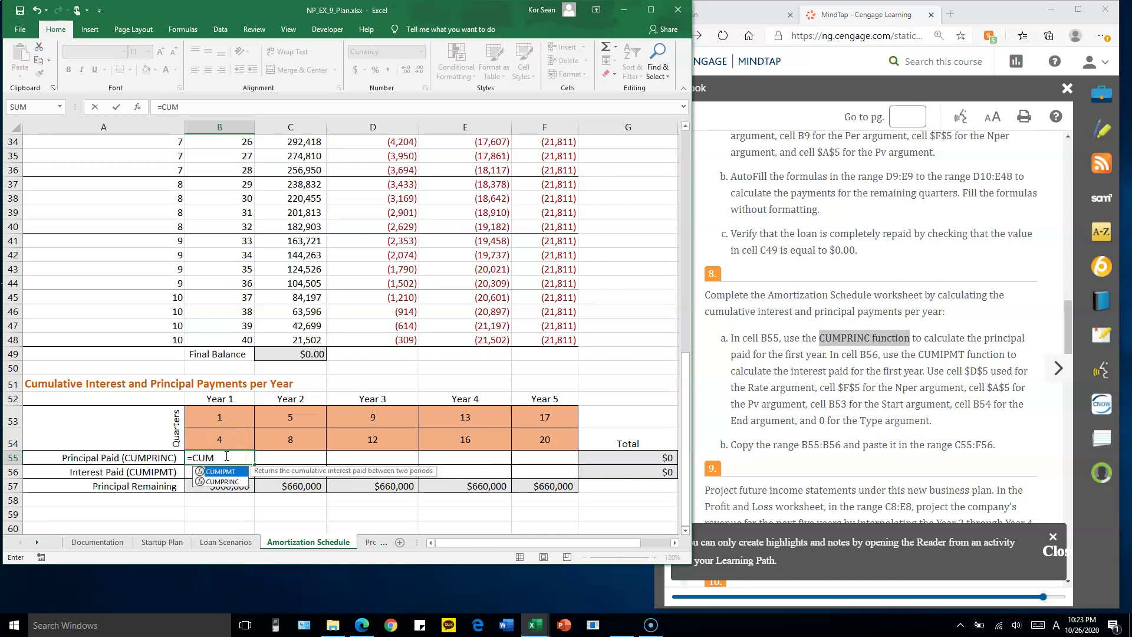
pyautogui.write('PRIN')
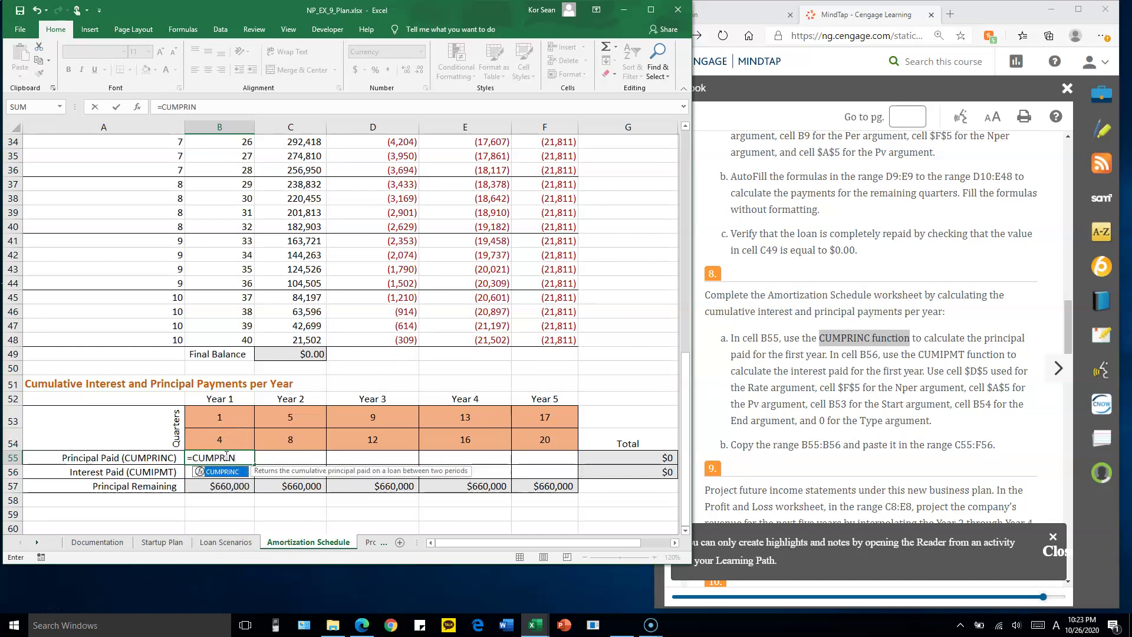
pyautogui.write('C(')
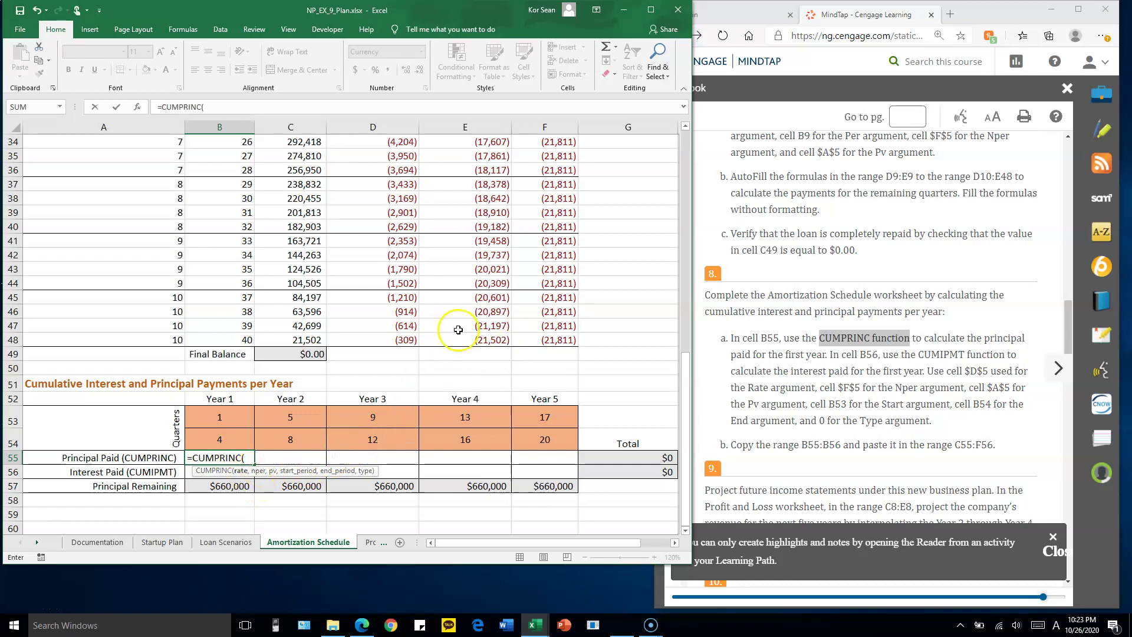
# Step: Enter the absolute reference $D$5 as the Rate argument of the CUMPRINC formula in B55
pyautogui.scroll(10, 466, 318)
pyautogui.scroll(2, 476, 307)
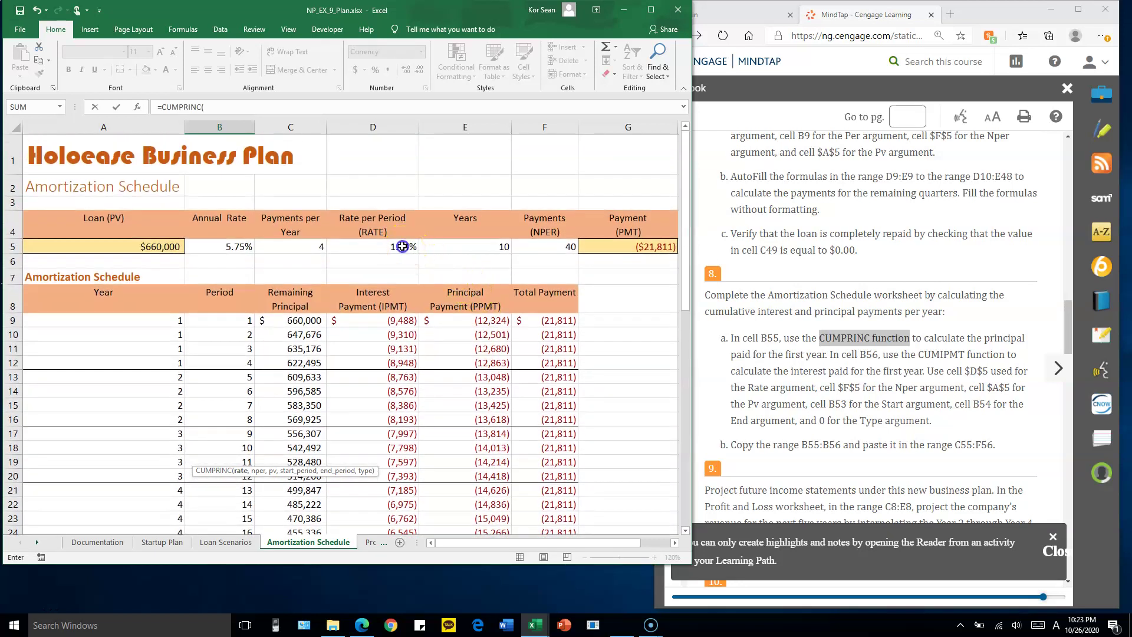
pyautogui.click(403, 245)
pyautogui.press('F4')
pyautogui.scroll(-14, 500, 252)
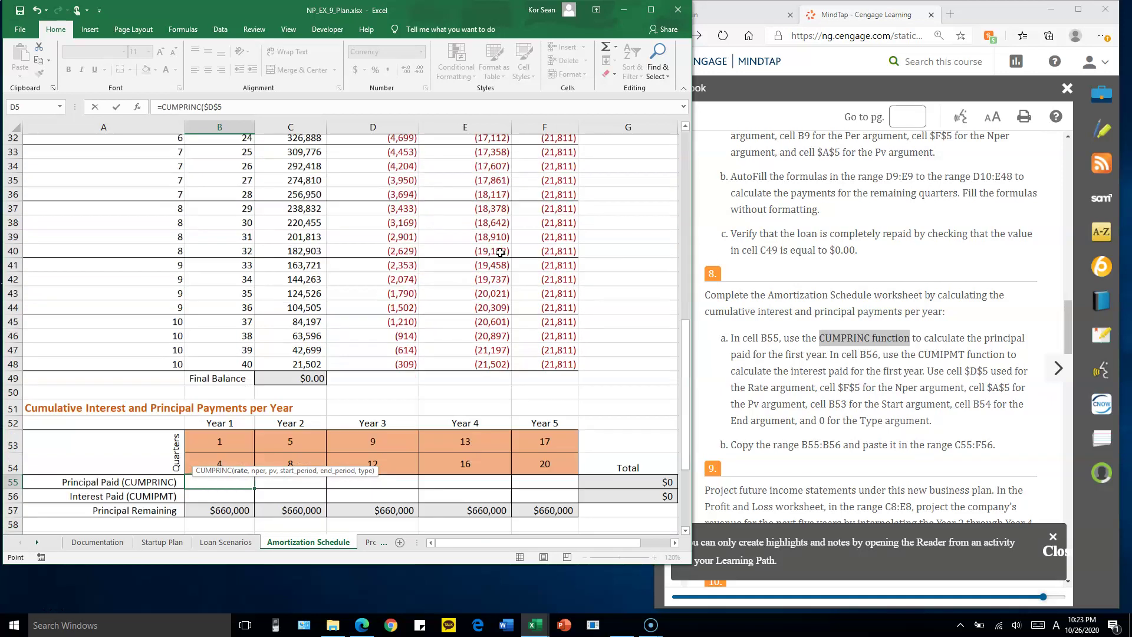
pyautogui.write(',')
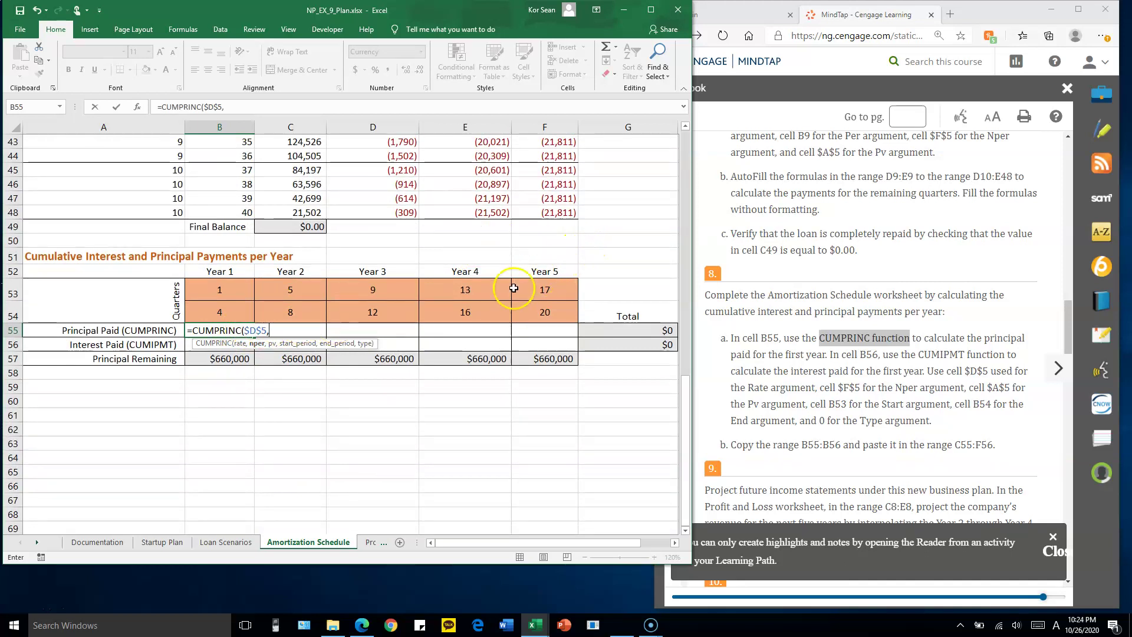
# Step: Add $F$5 as the Nper argument and $A$5 as the Pv argument of the CUMPRINC formula in B55
pyautogui.scroll(11, 488, 271)
pyautogui.scroll(3, 508, 234)
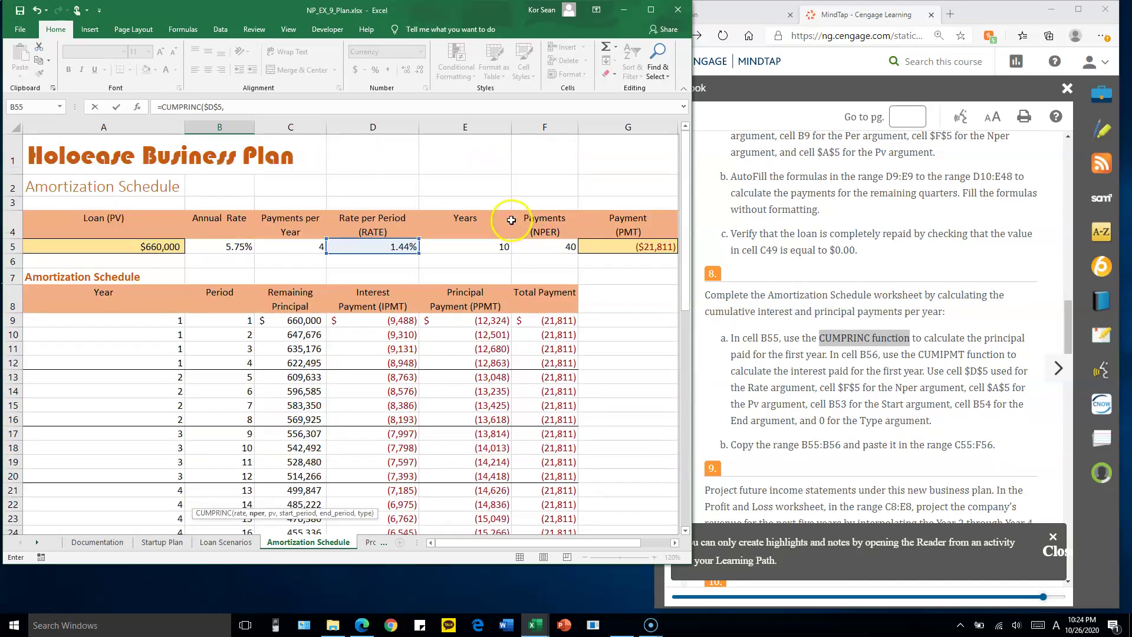
pyautogui.click(565, 247)
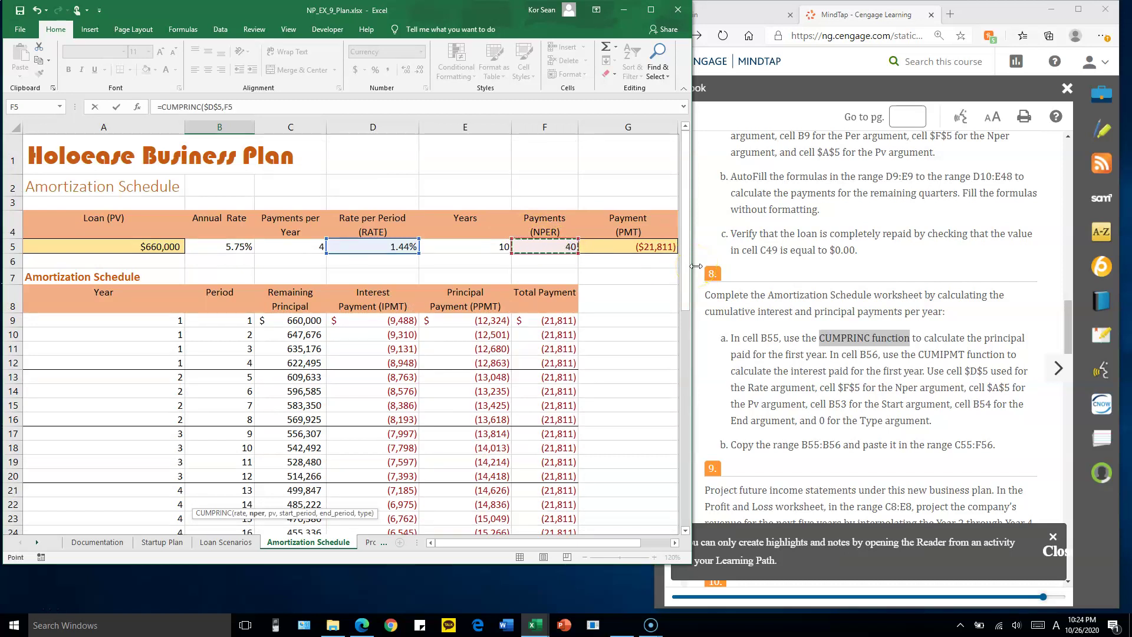
pyautogui.press('F4')
pyautogui.write(',')
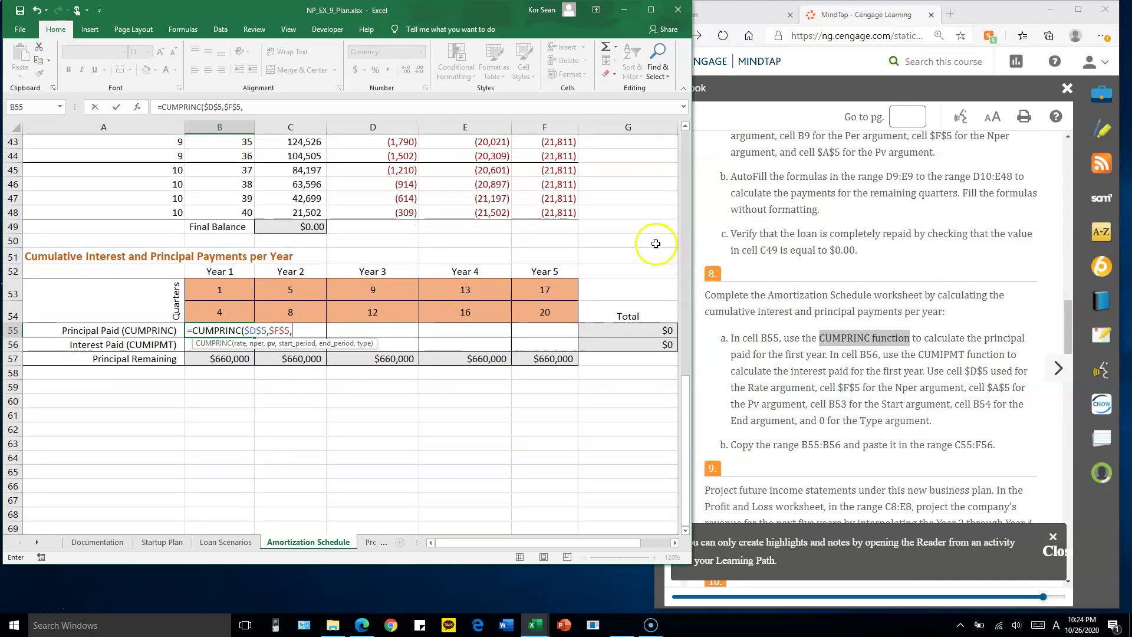
pyautogui.scroll(14, 652, 243)
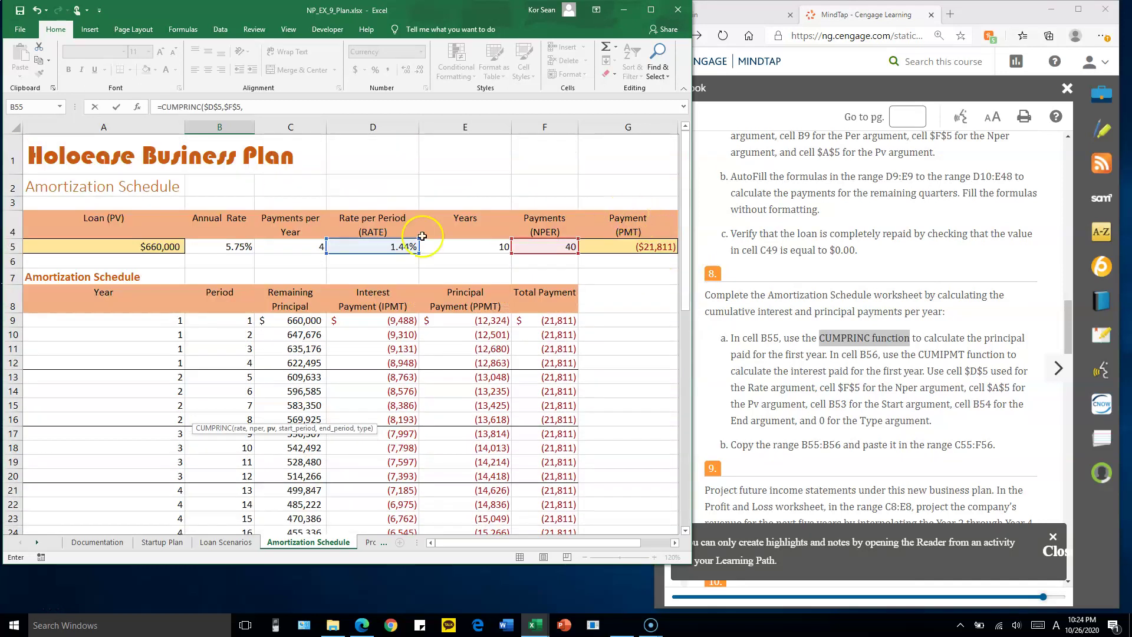
pyautogui.click(153, 246)
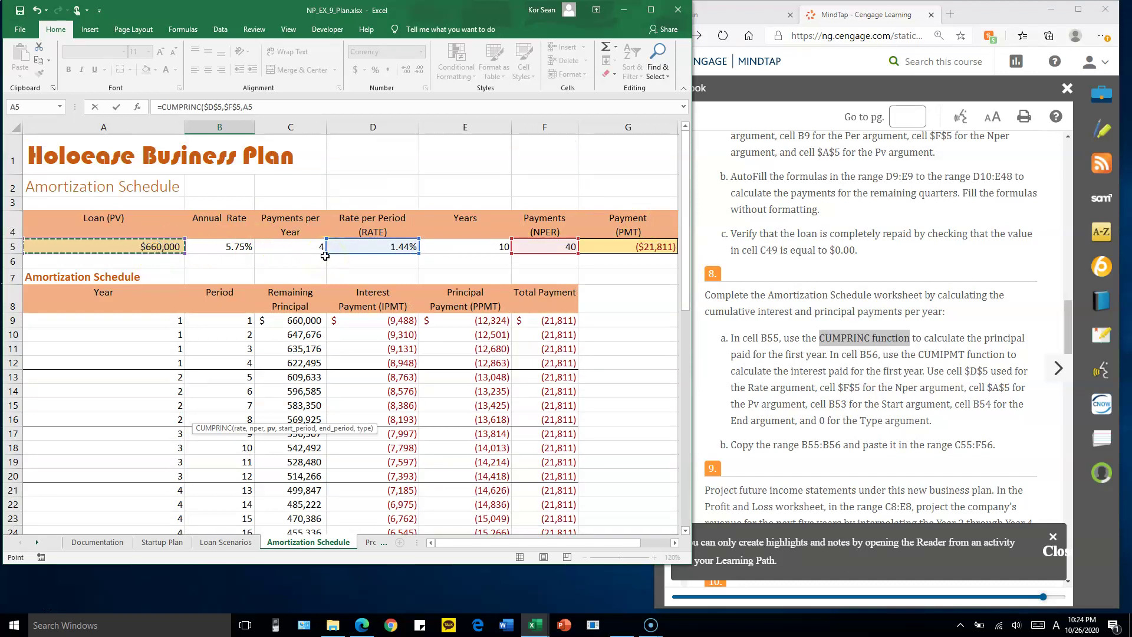
pyautogui.press('F4')
pyautogui.scroll(-14, 325, 256)
pyautogui.write(',')
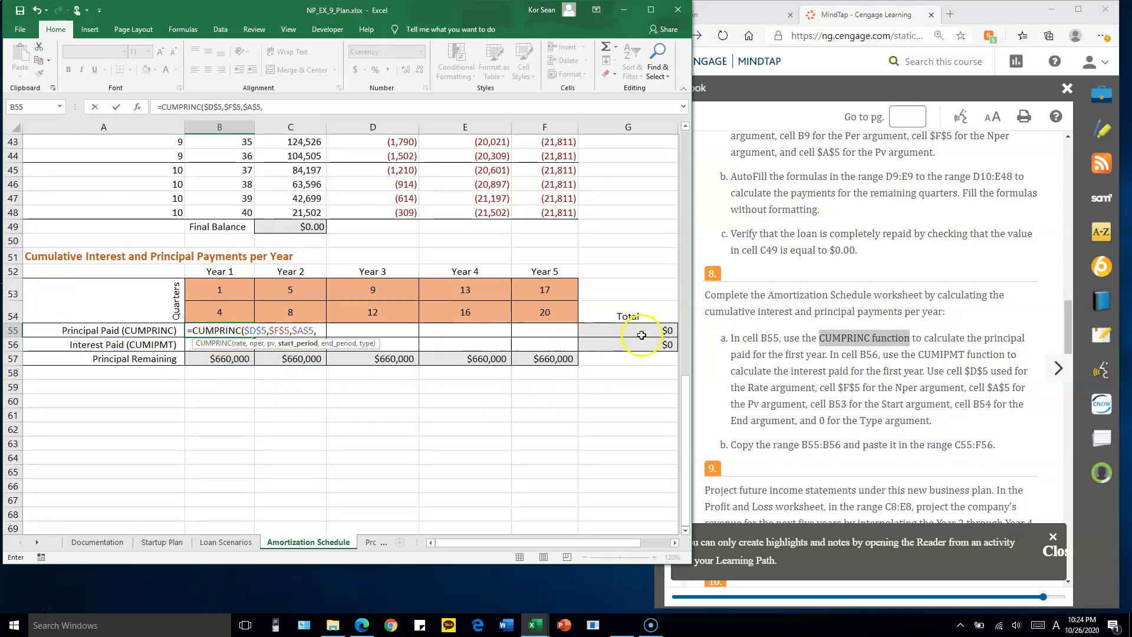
# Step: Add the relative reference B53 as the start period argument of the CUMPRINC formula in B55
pyautogui.moveTo(310, 331)
pyautogui.mouseDown()
pyautogui.moveTo(247, 332)
pyautogui.moveTo(313, 330)
pyautogui.mouseUp()
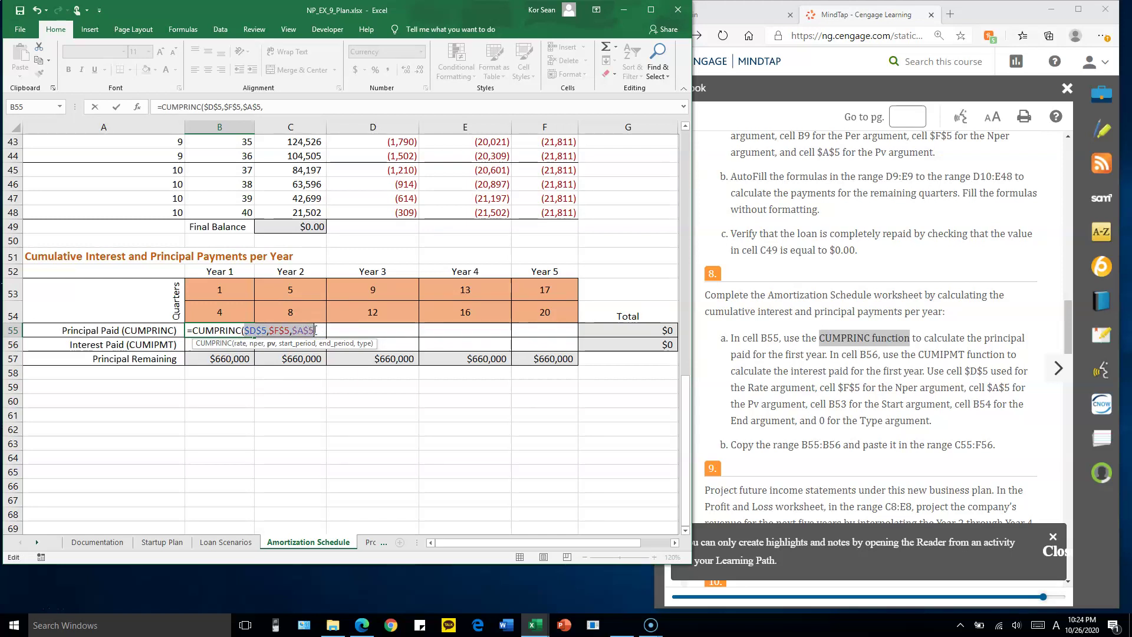
pyautogui.click(316, 331)
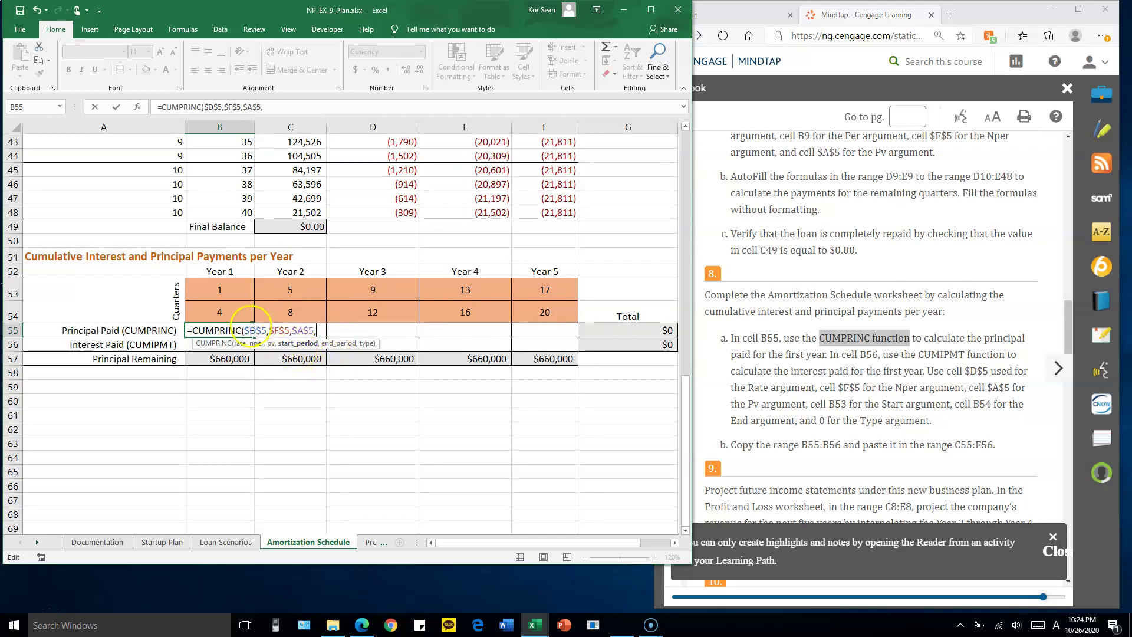
pyautogui.click(224, 291)
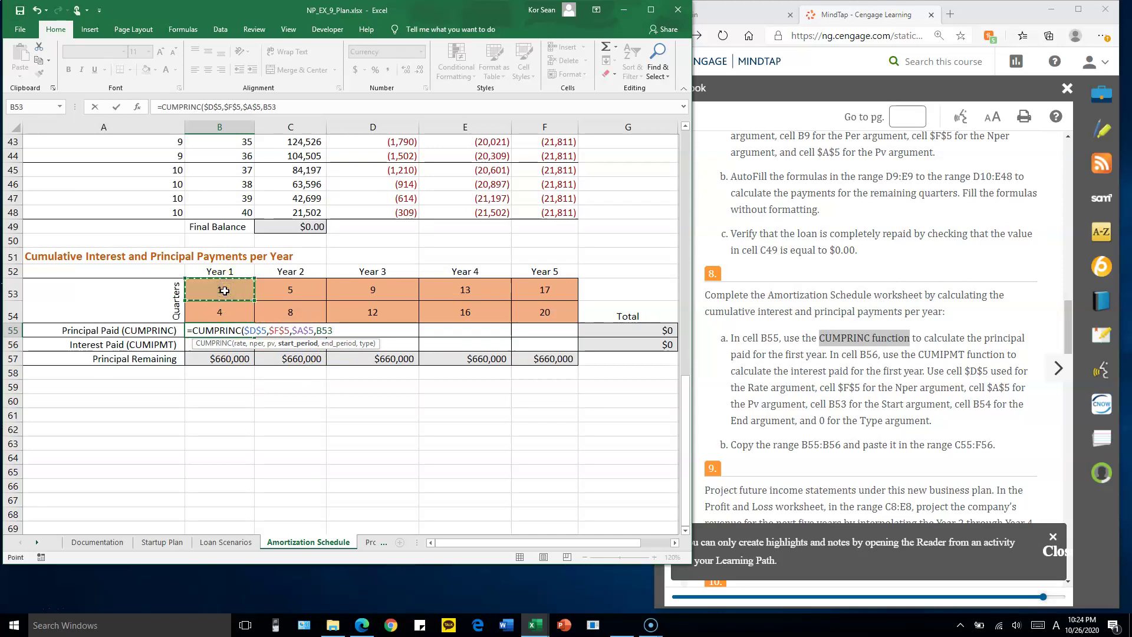
pyautogui.click(252, 293)
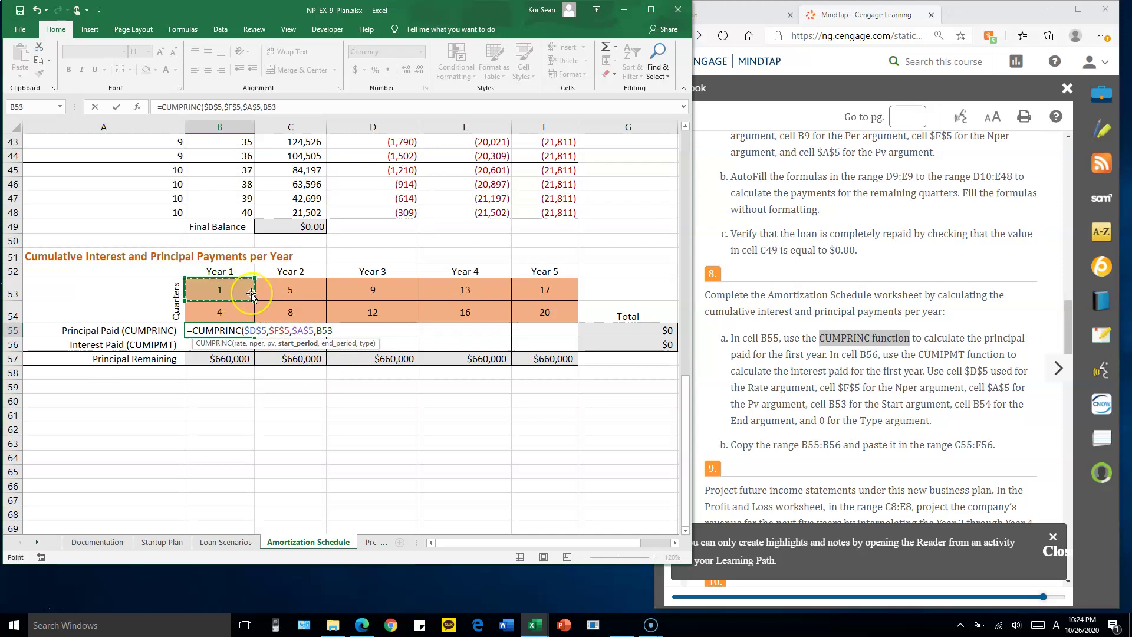
pyautogui.write(',')
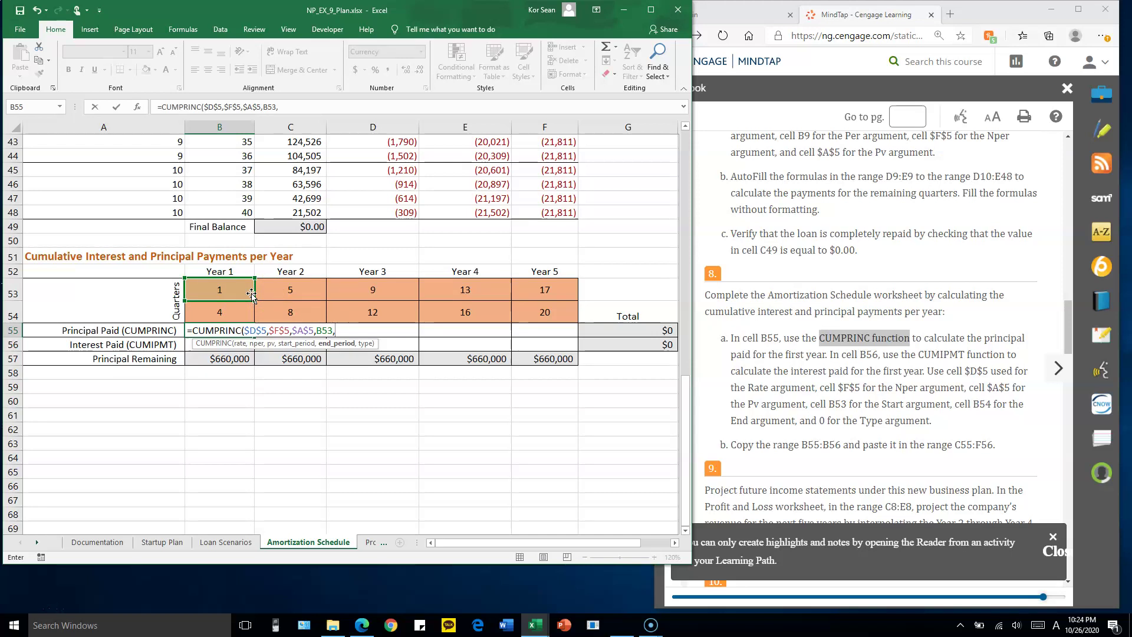
pyautogui.click(239, 291)
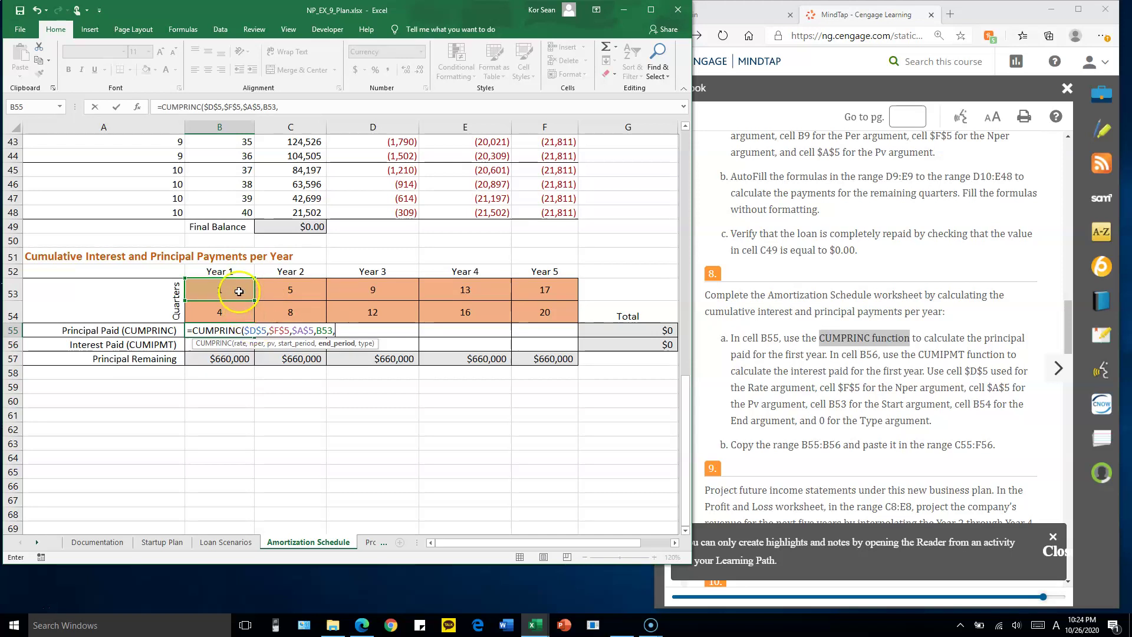
pyautogui.click(467, 316)
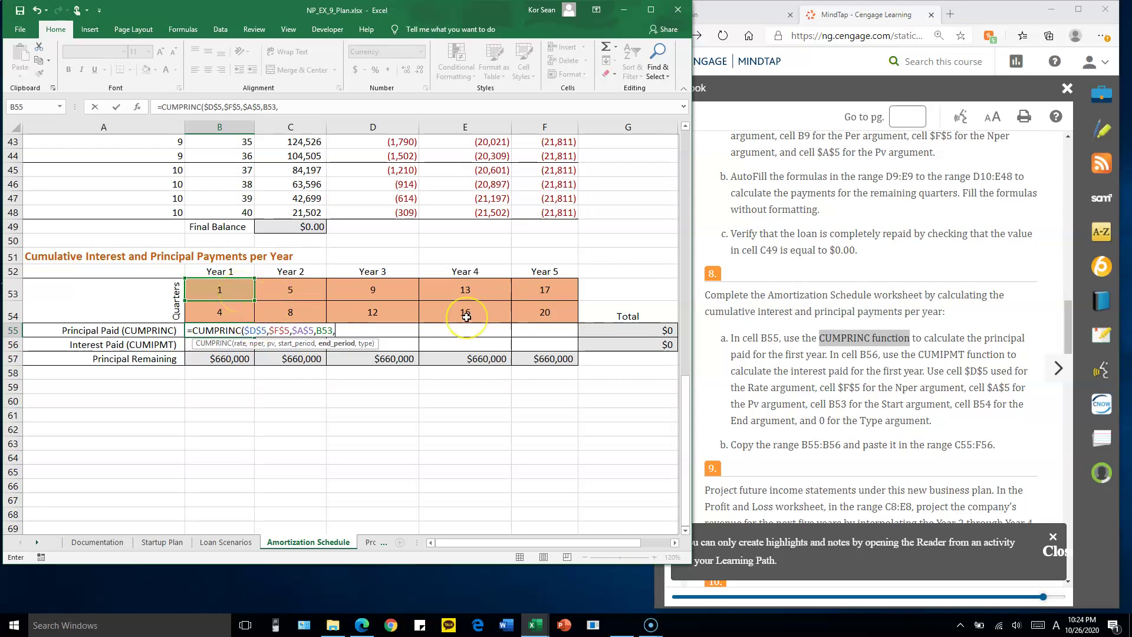
# Step: Complete the CUMPRINC formula in B55 with B54 as the end period and 0 as the Type argument
pyautogui.click(232, 314)
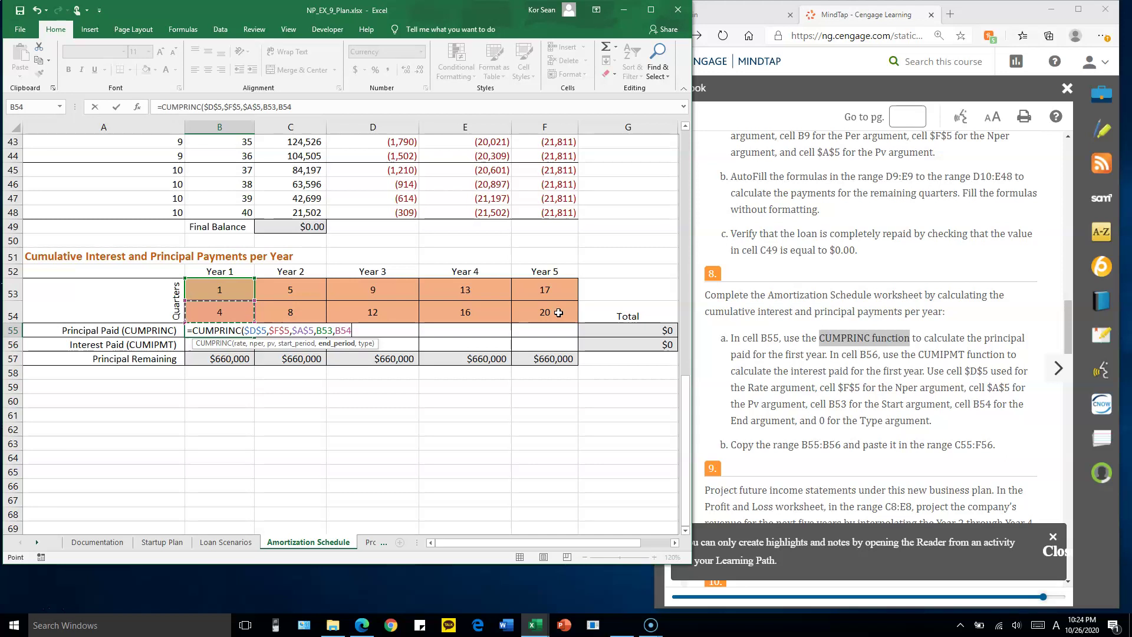
pyautogui.write(',0')
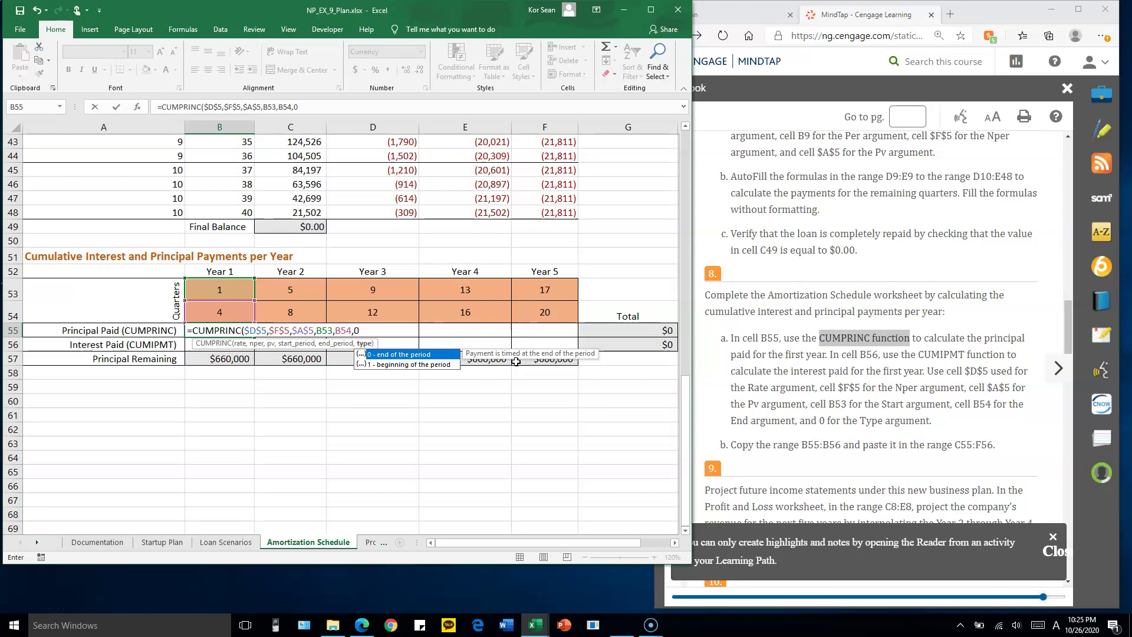
pyautogui.write(')')
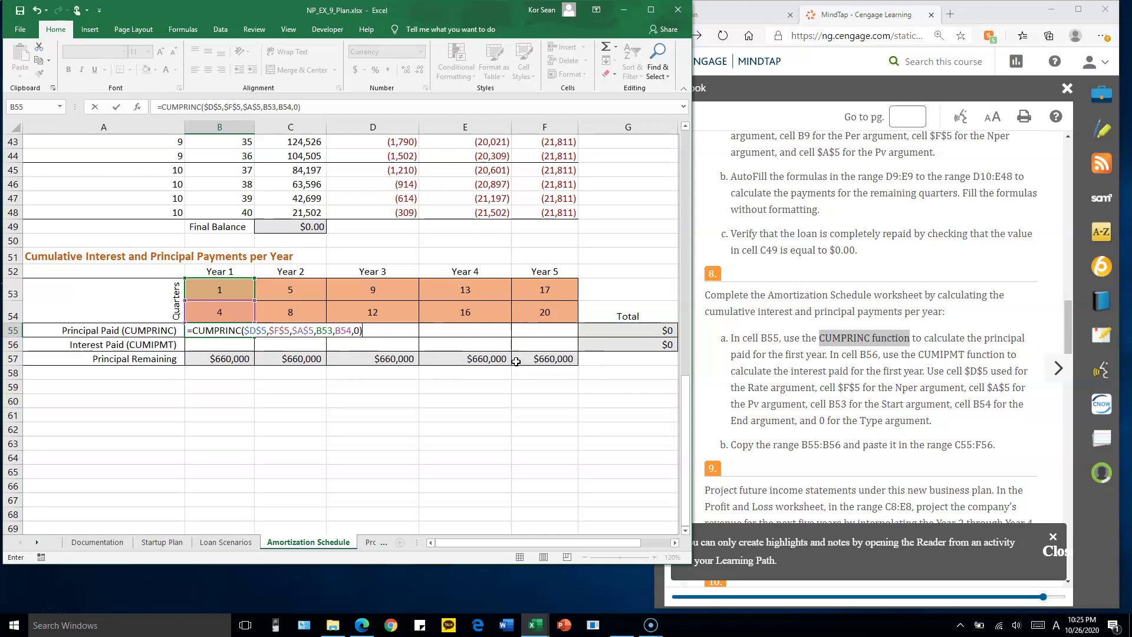
pyautogui.press('Return')
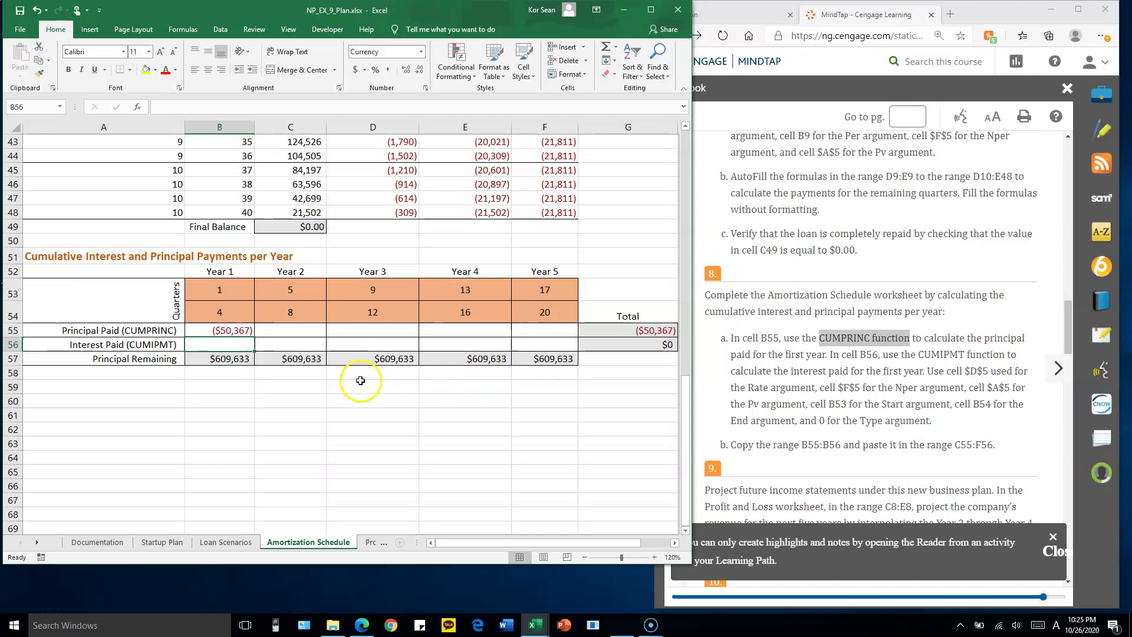
pyautogui.moveTo(234, 285); pyautogui.dragTo(236, 318)
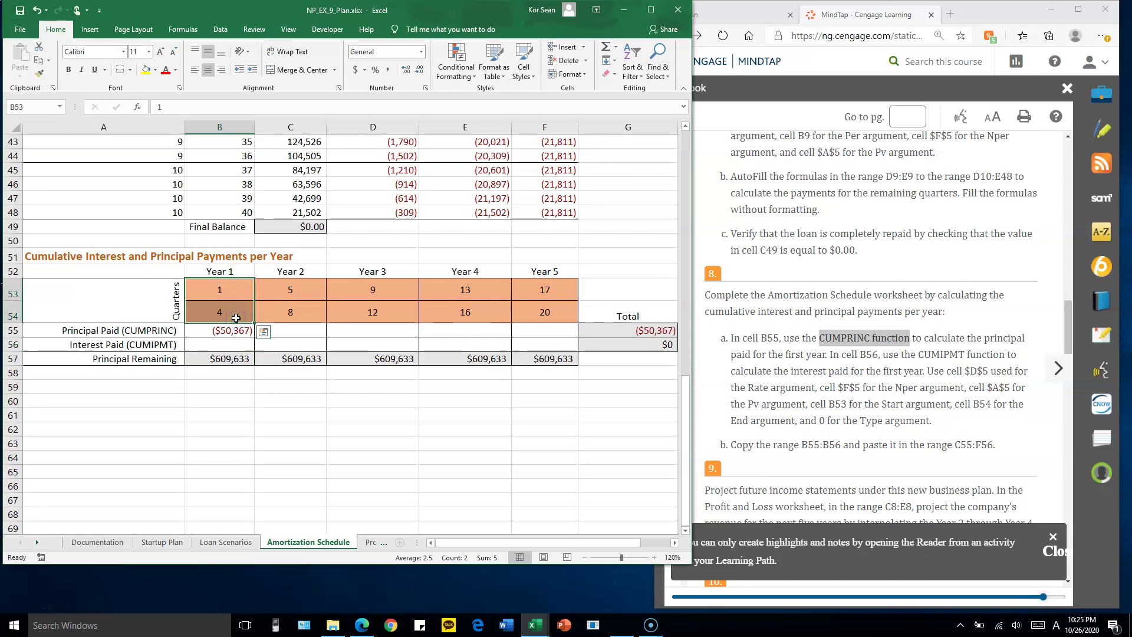
pyautogui.click(230, 330)
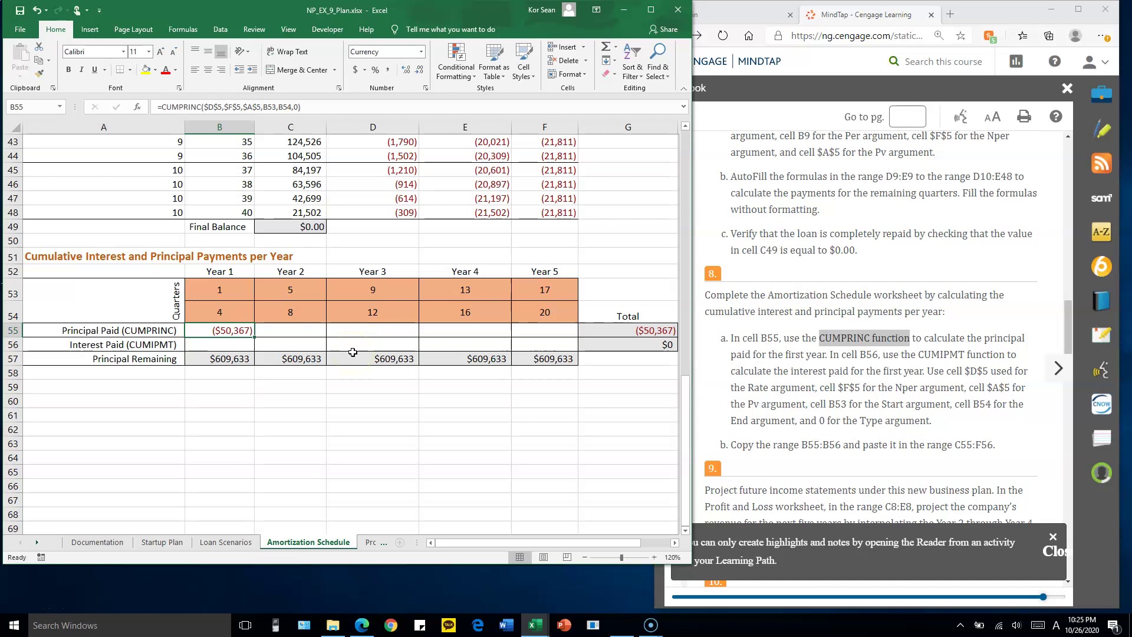
# Step: Start a CUMIPMT formula in cell B56 with the absolute reference $D$5 as the Rate argument
pyautogui.click(239, 343)
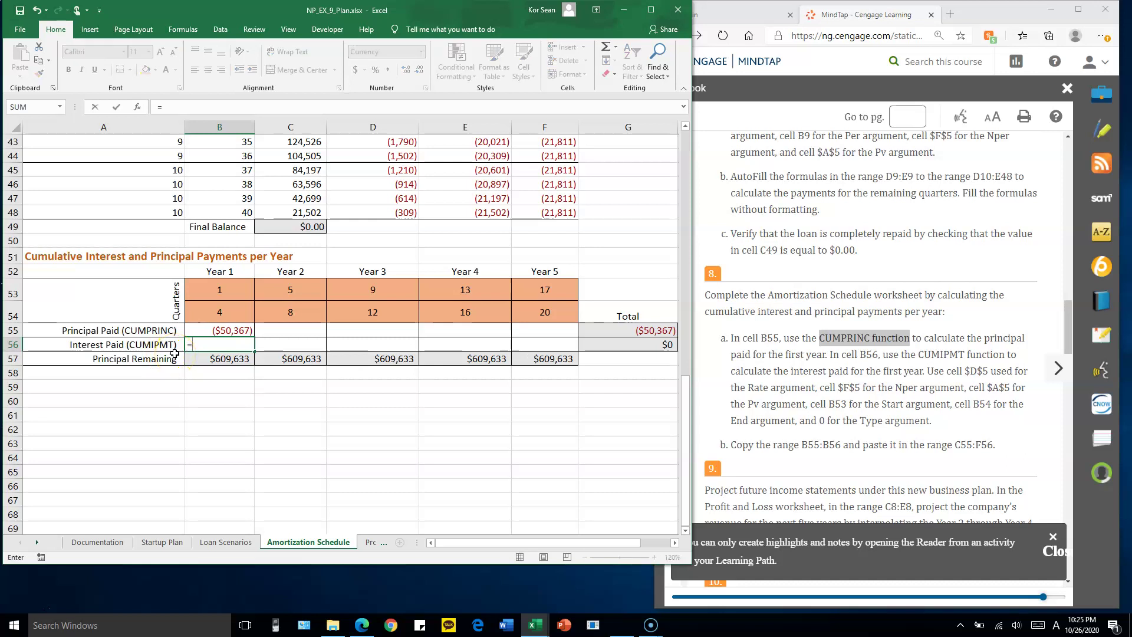
pyautogui.write('=CUM')
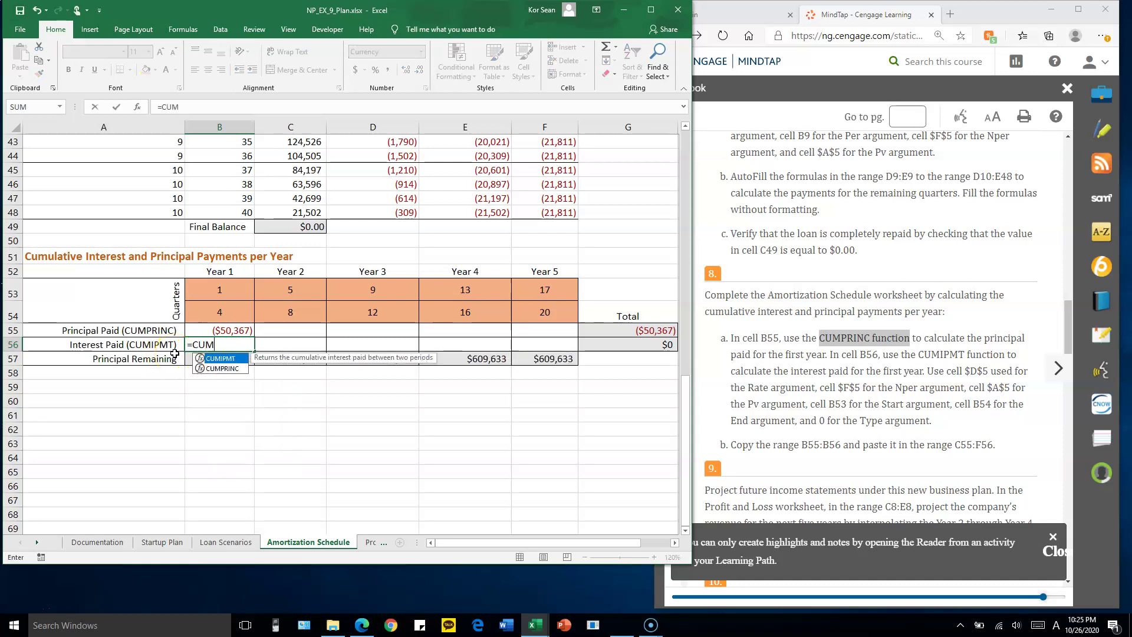
pyautogui.write('I')
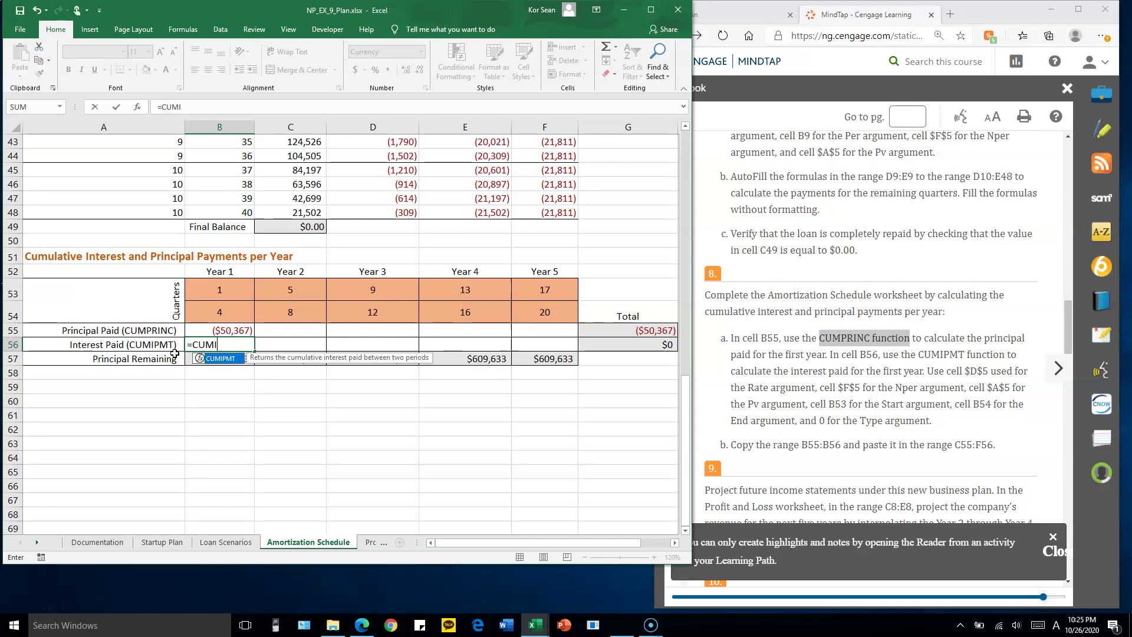
pyautogui.write('PMT(')
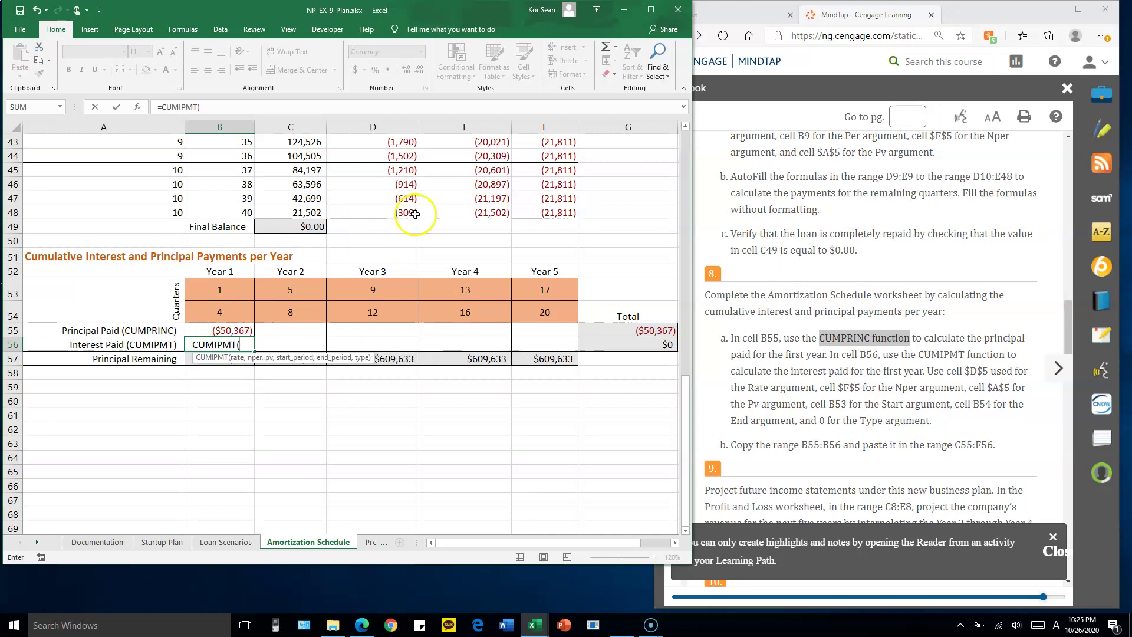
pyautogui.scroll(14, 417, 215)
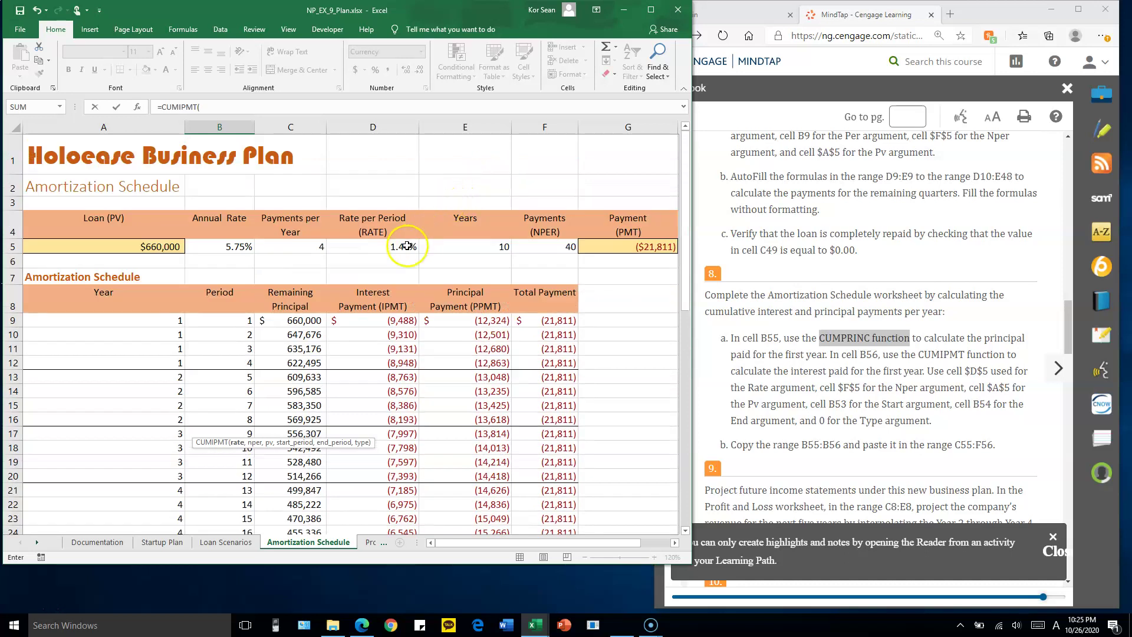
pyautogui.click(416, 247)
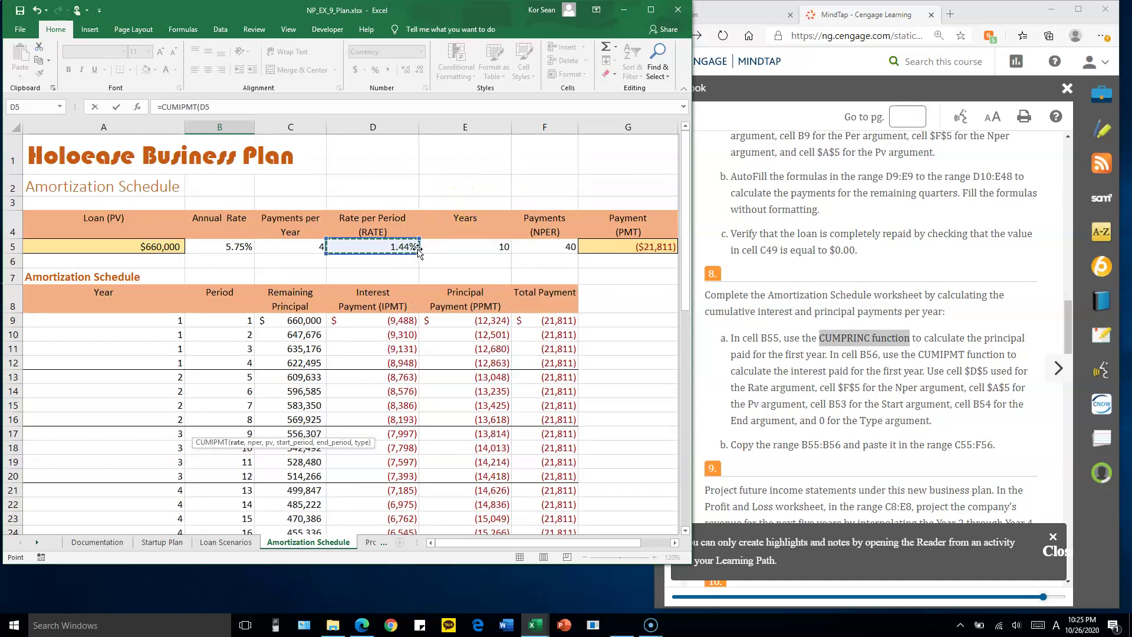
pyautogui.scroll(-14, 418, 249)
pyautogui.press('F4')
pyautogui.write(',')
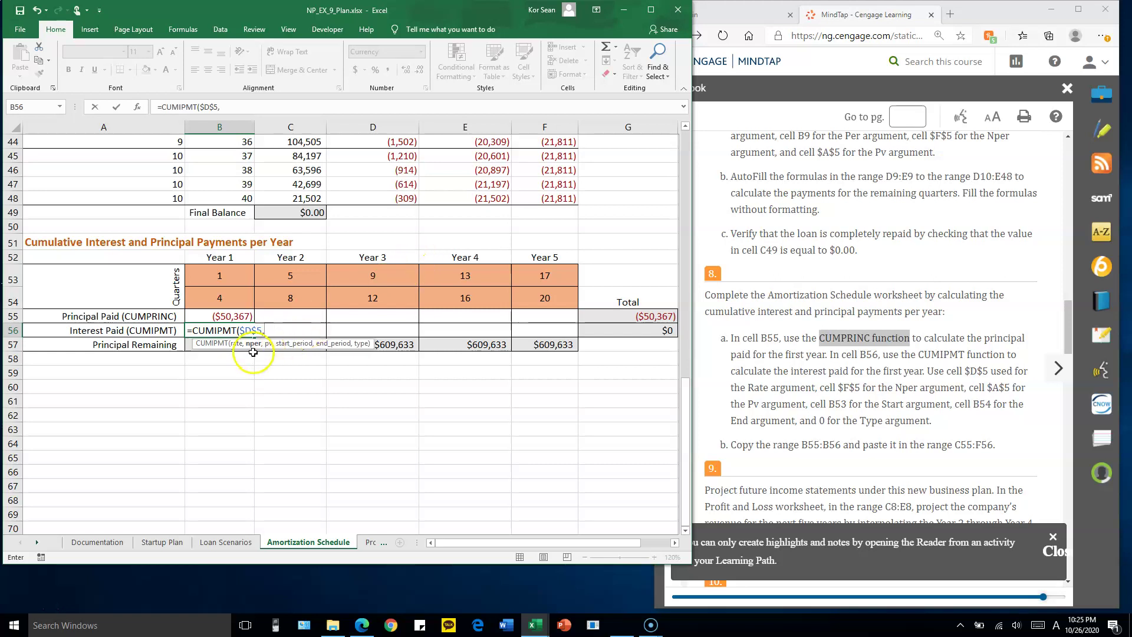
# Step: Add $F$5 as the Nper argument and $A$5 as the Pv argument of the CUMIPMT formula in B56
pyautogui.scroll(14, 495, 260)
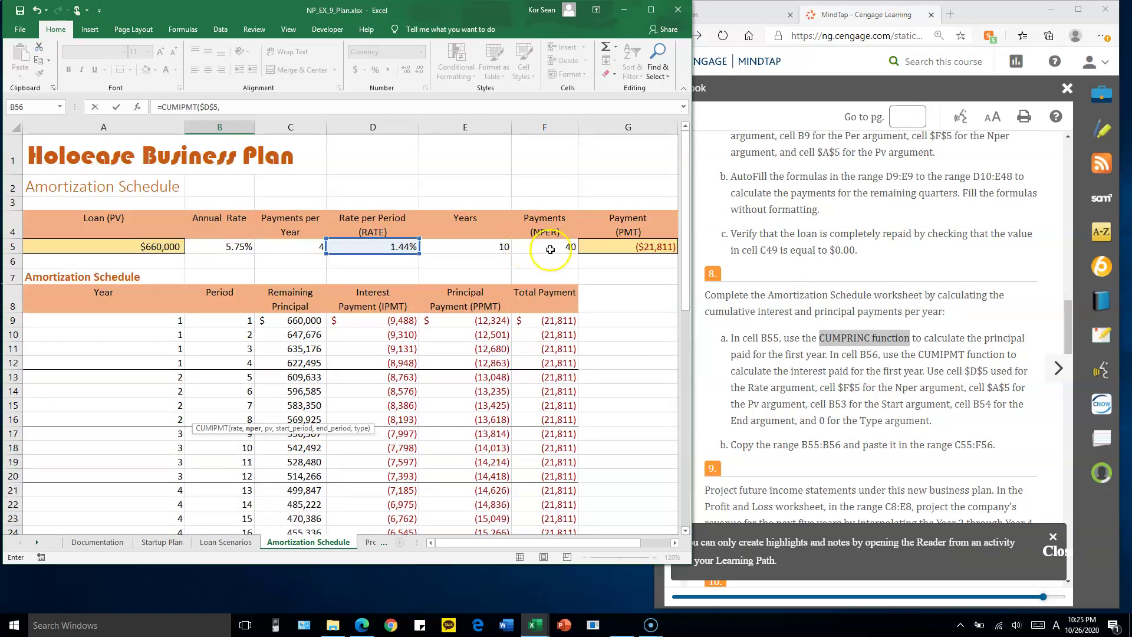
pyautogui.click(561, 247)
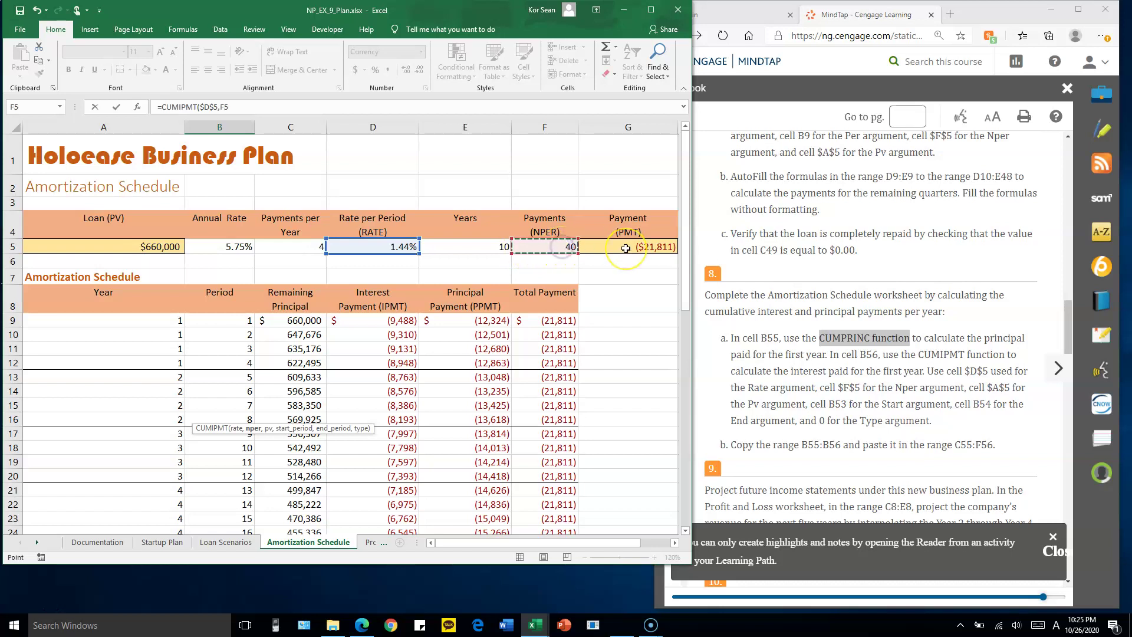
pyautogui.press('F4')
pyautogui.write(',')
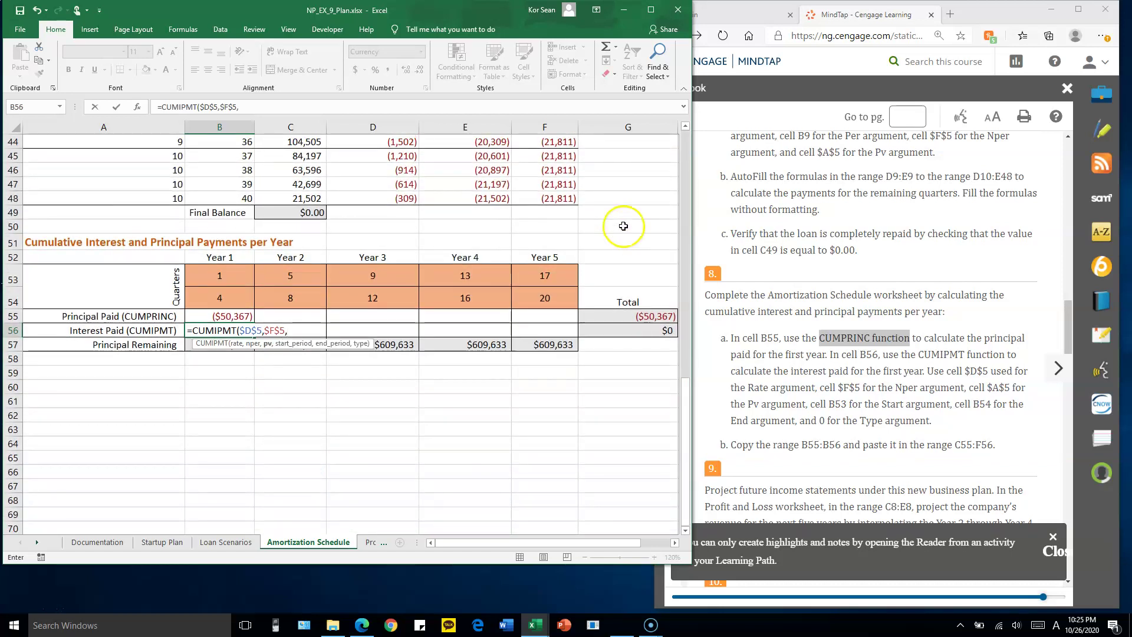
pyautogui.scroll(14, 624, 224)
pyautogui.click(141, 247)
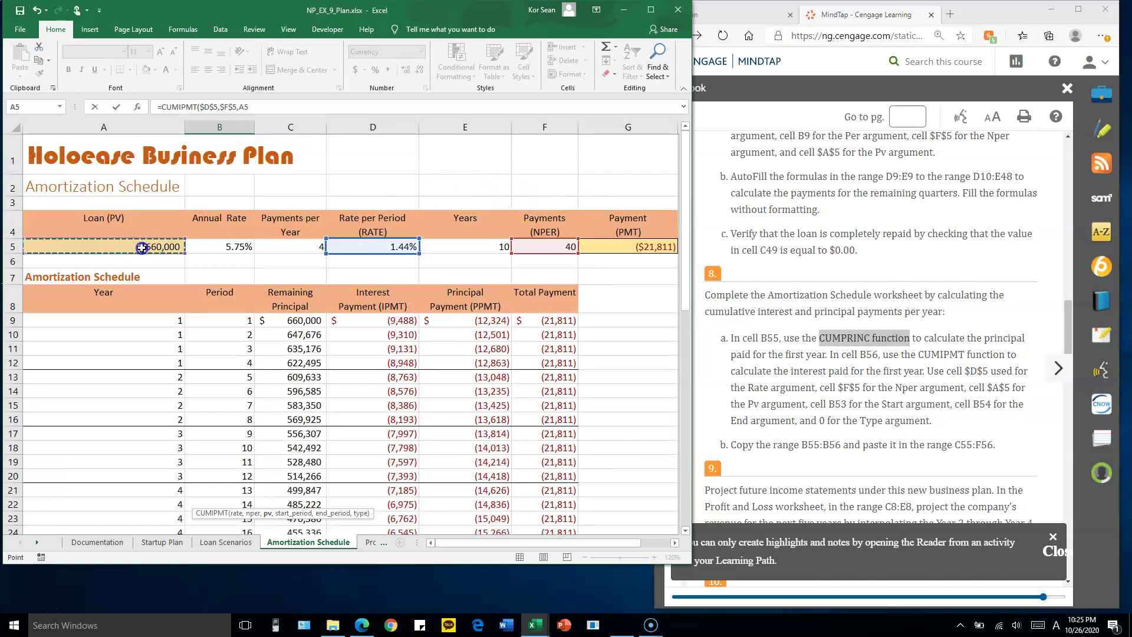
pyautogui.press('F4')
pyautogui.scroll(-14, 353, 262)
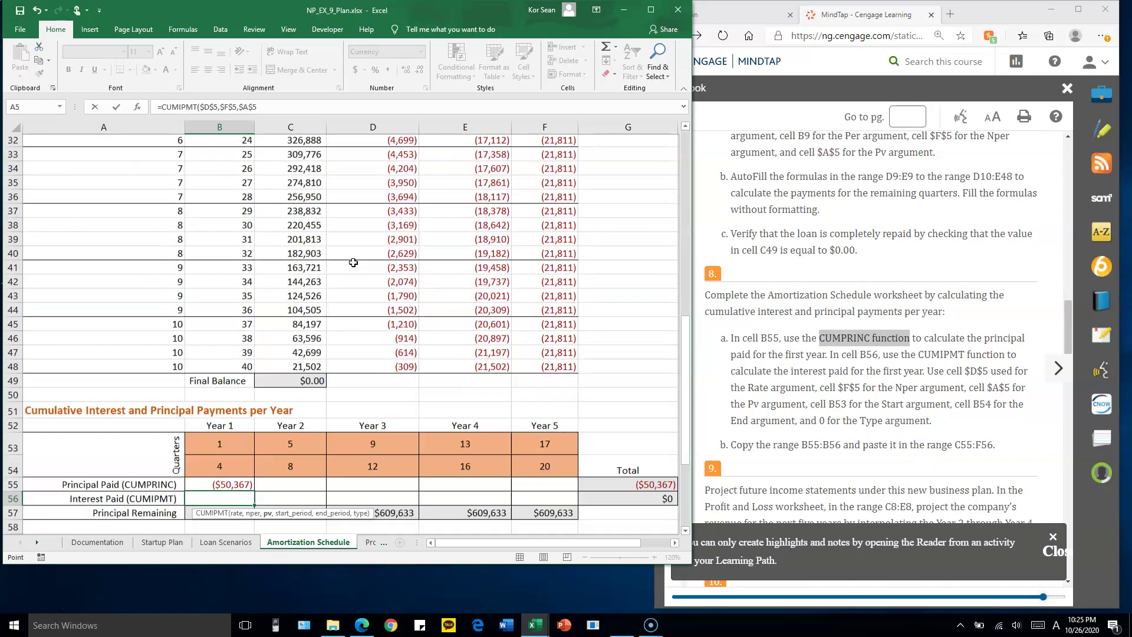
pyautogui.write(',')
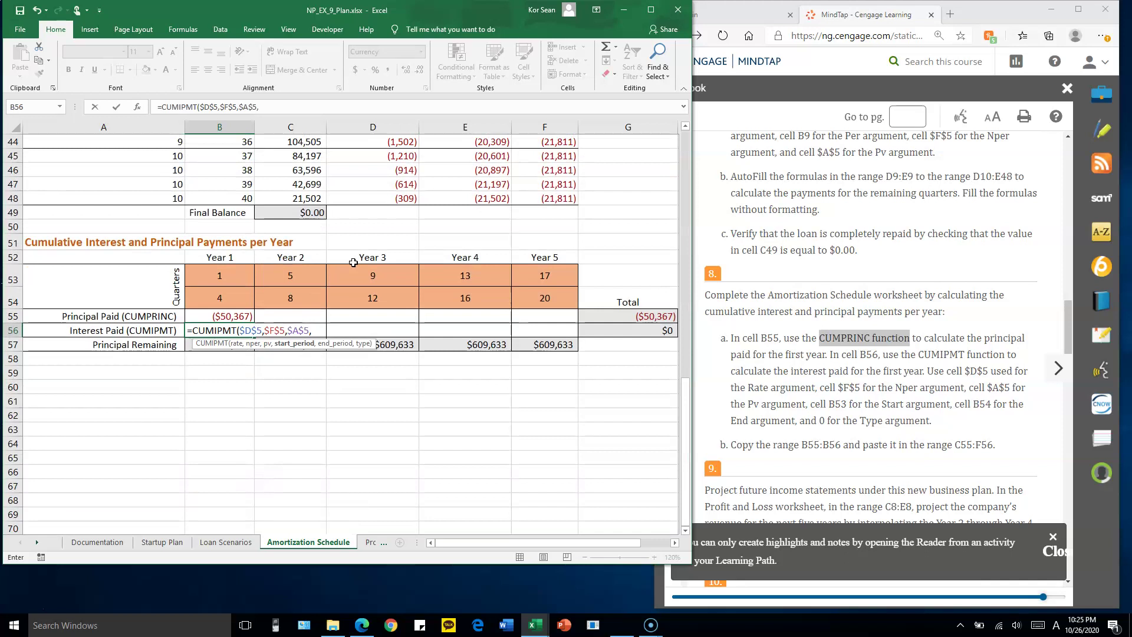
# Step: Add the relative references B53 as start period and B54 as end period to the CUMIPMT formula in B56
pyautogui.click(228, 277)
pyautogui.click(240, 275)
pyautogui.write(',')
pyautogui.click(228, 298)
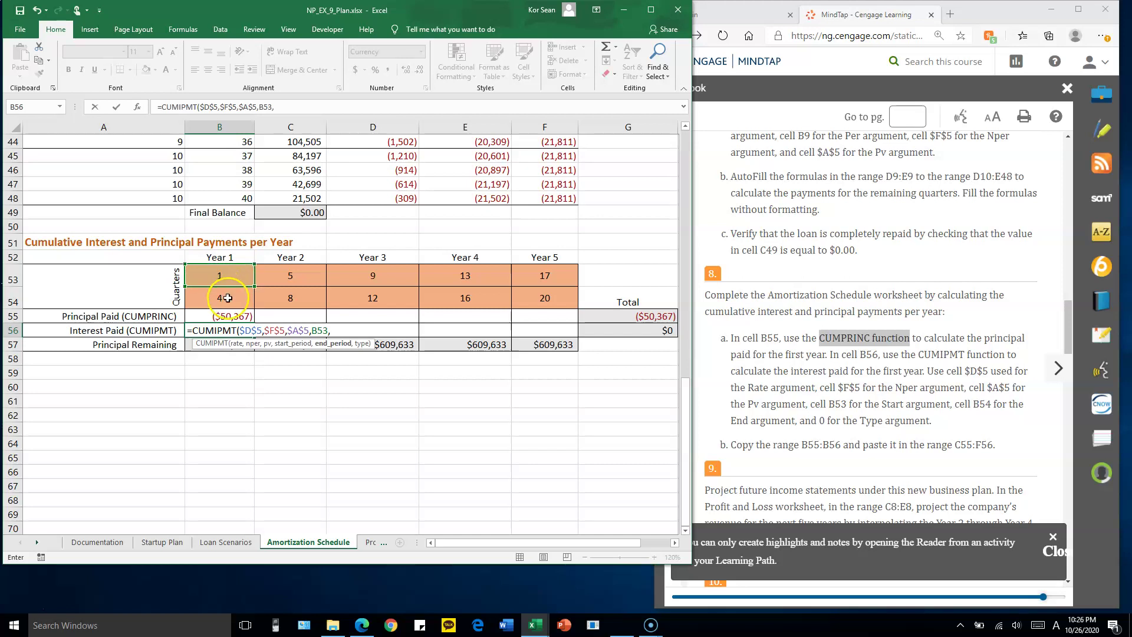
pyautogui.click(228, 299)
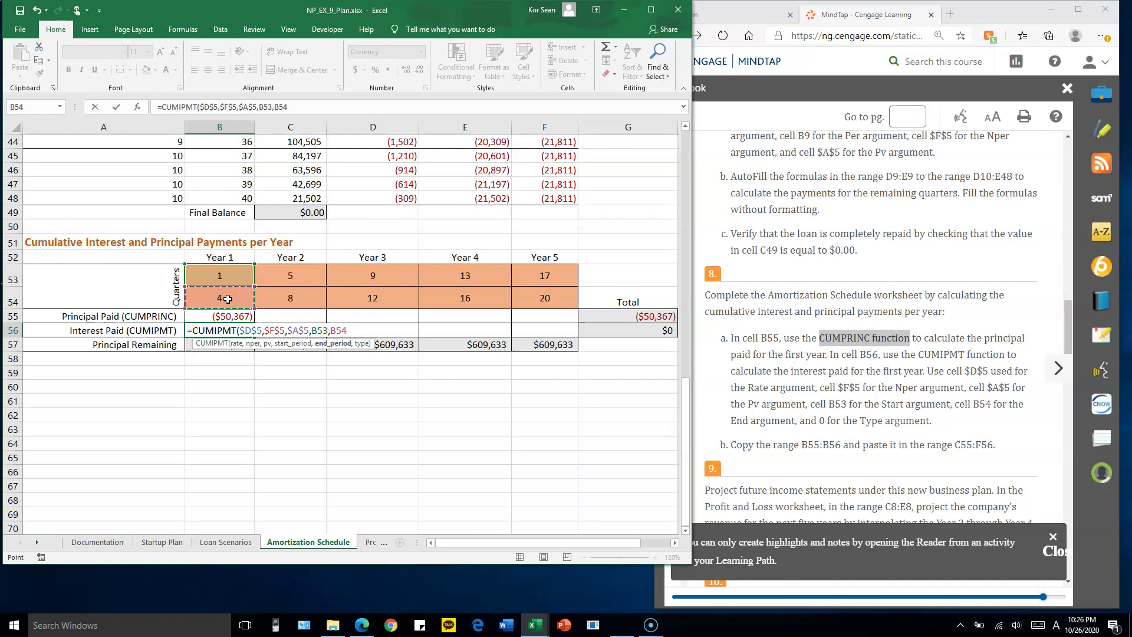
pyautogui.write(')')
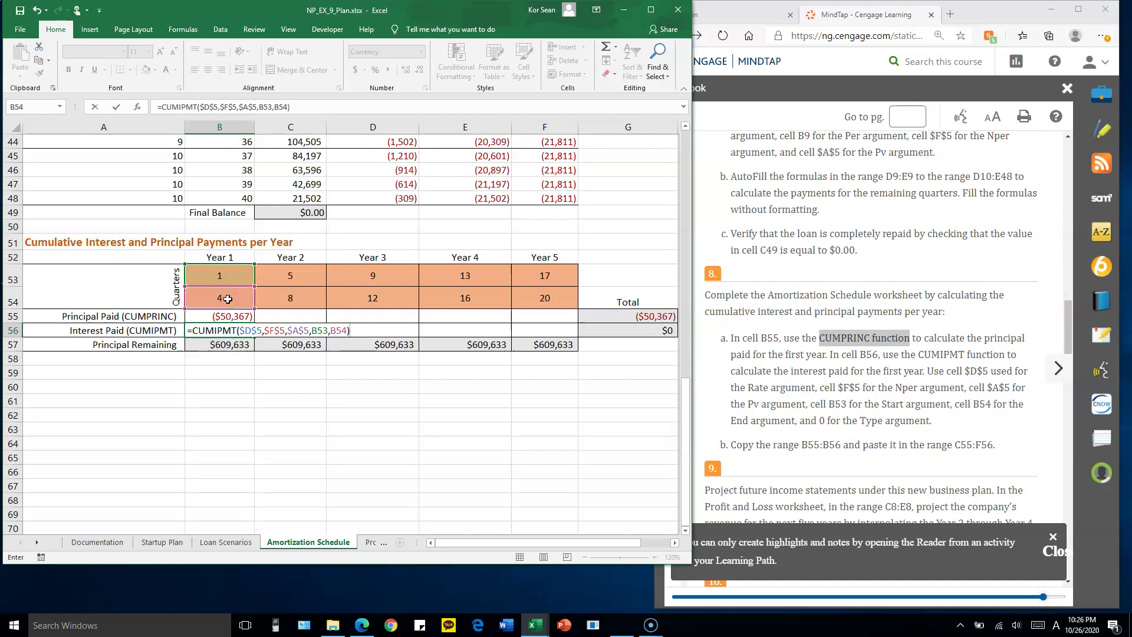
# Step: Add 0 as the Type argument of the CUMIPMT formula in B56 and enter the formula
pyautogui.click(344, 329)
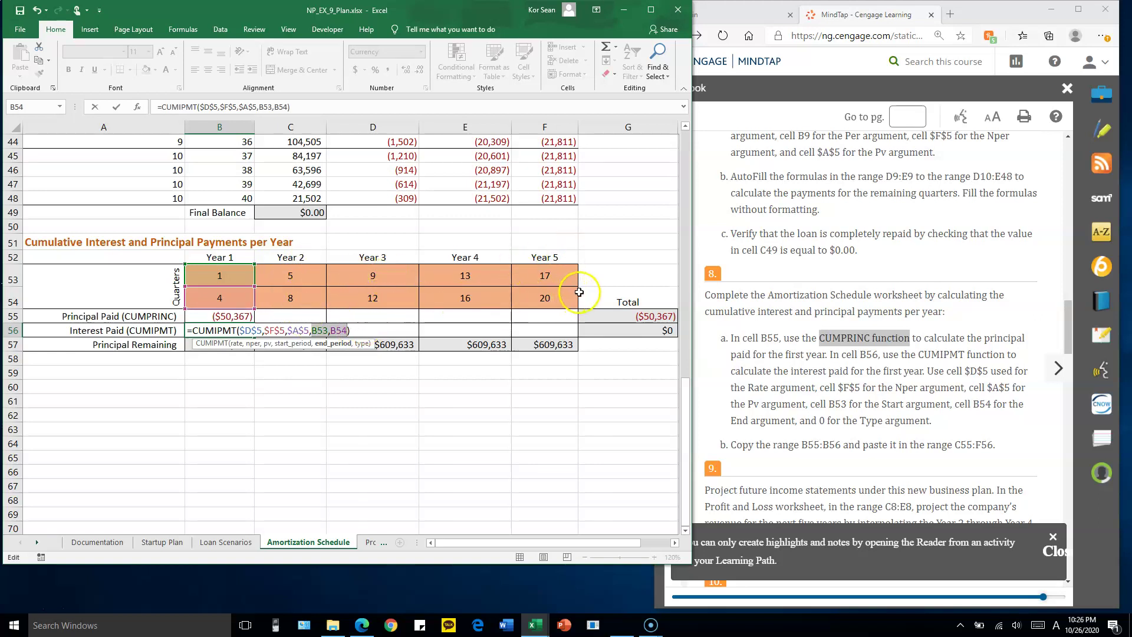
pyautogui.press('Return')
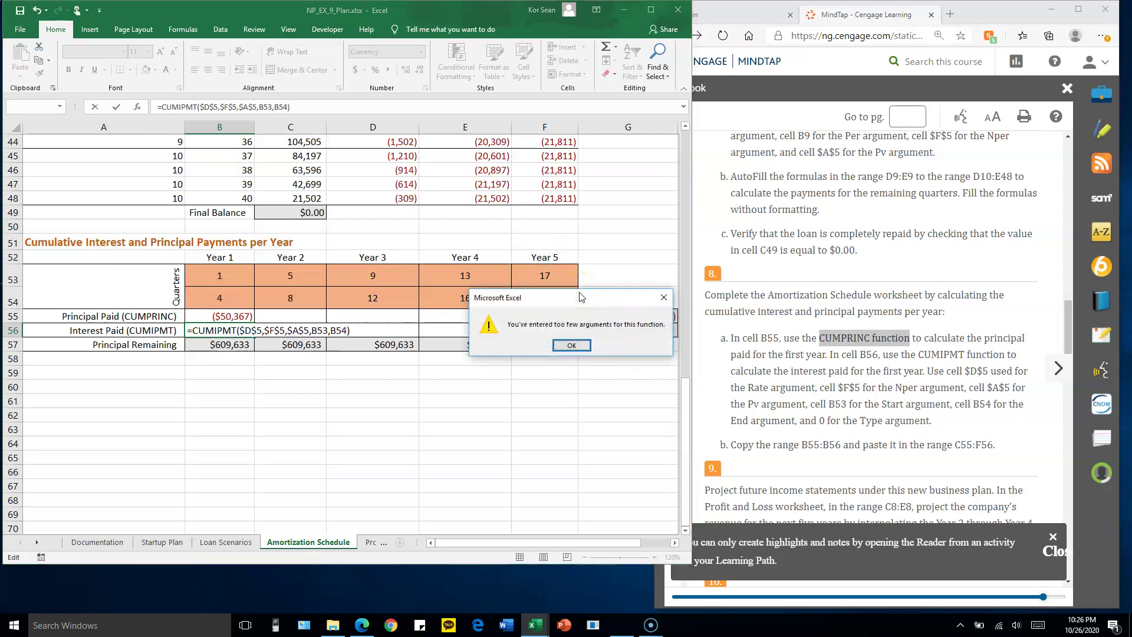
pyautogui.click(576, 346)
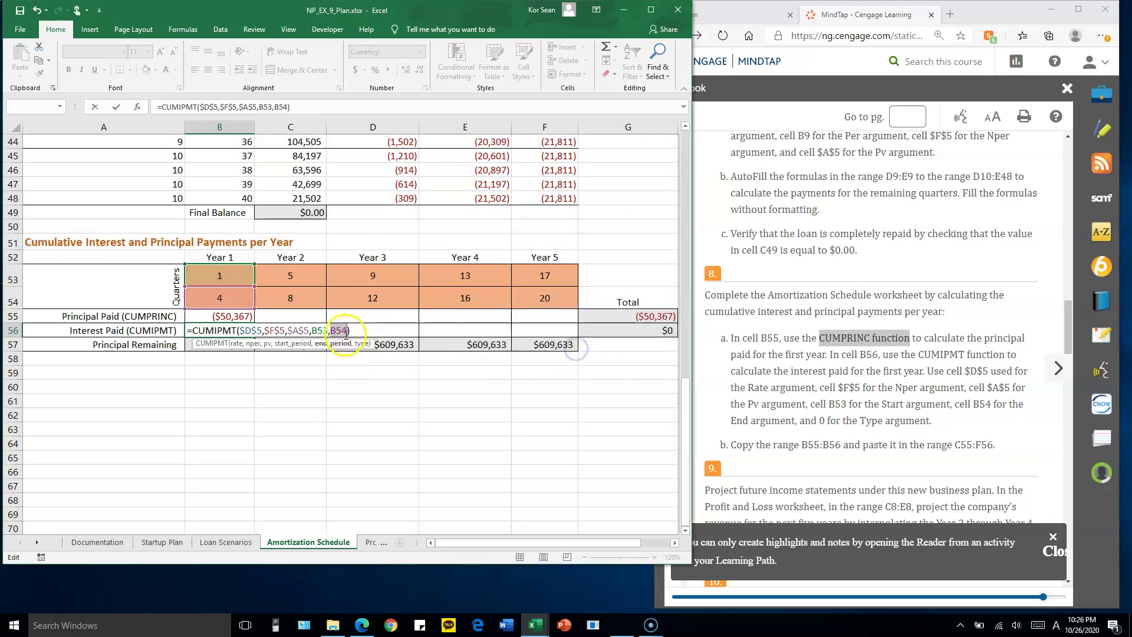
pyautogui.write(',0')
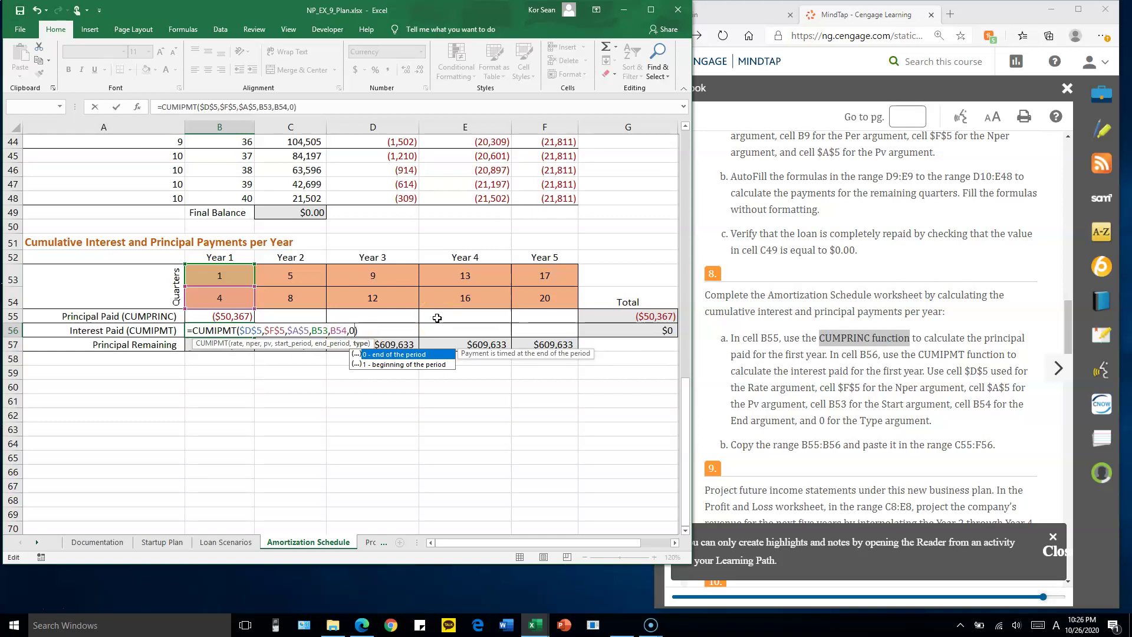
pyautogui.press('Return')
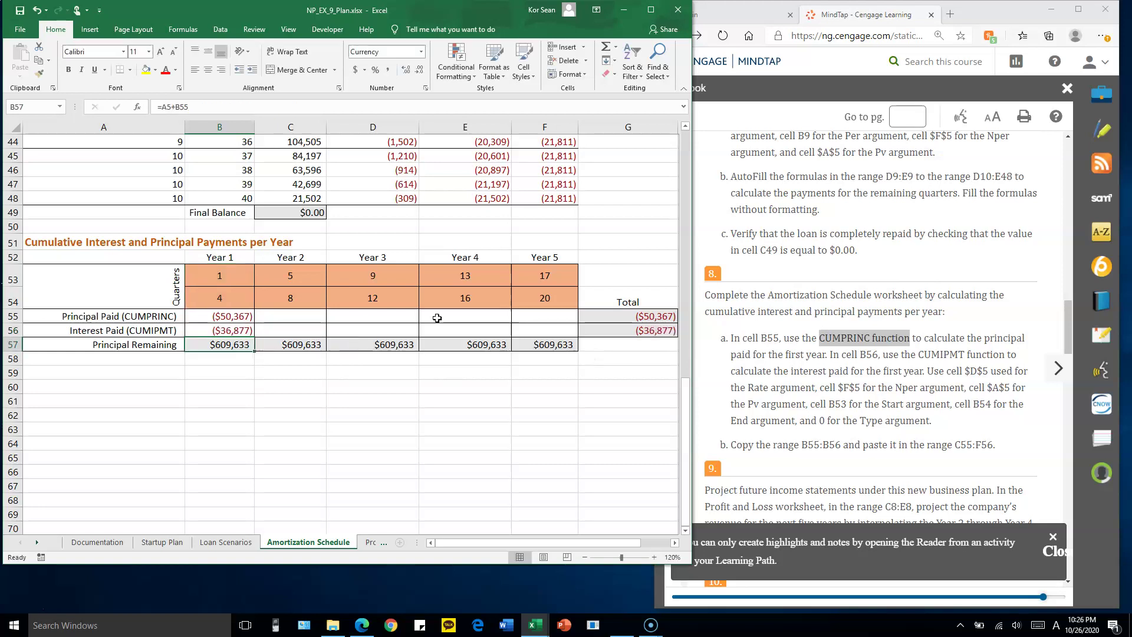
# Step: Fill the CUMPRINC and CUMIPMT formulas from B55:B56 across the range C55:F56 for Years 2 through 5
pyautogui.click(236, 331)
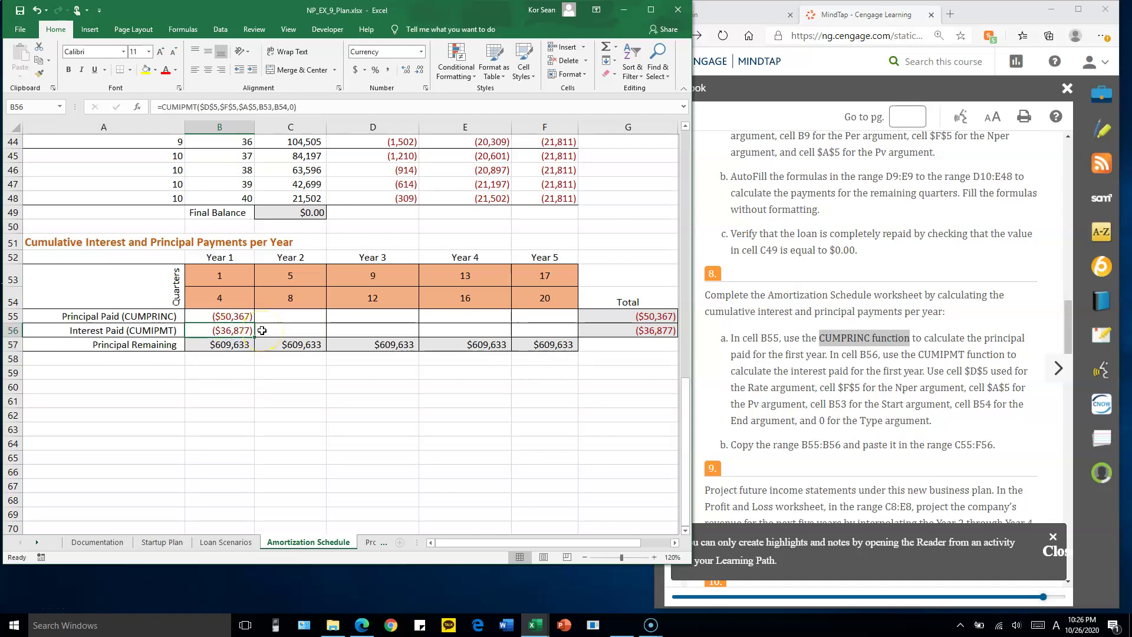
pyautogui.click(247, 317)
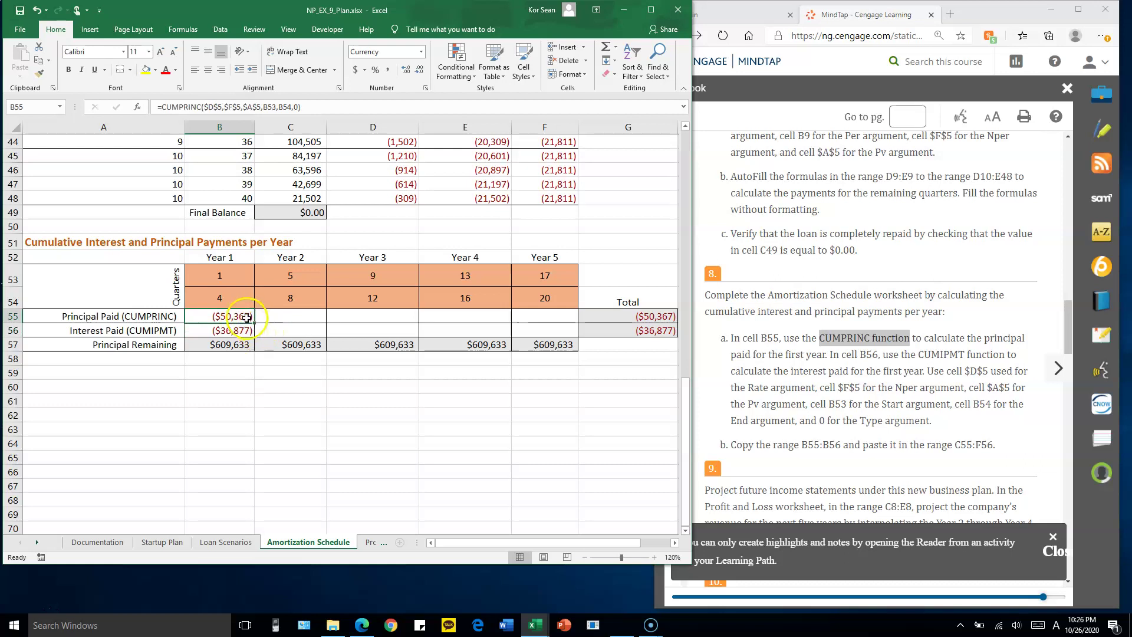
pyautogui.moveTo(246, 317); pyautogui.dragTo(239, 330)
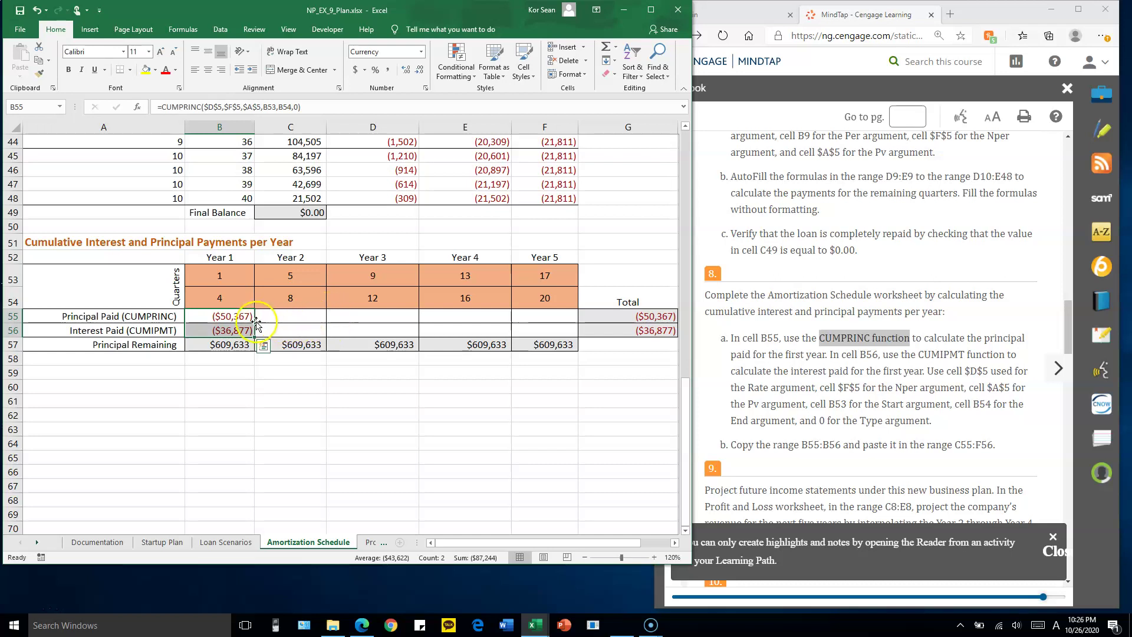
pyautogui.moveTo(255, 336); pyautogui.dragTo(561, 331)
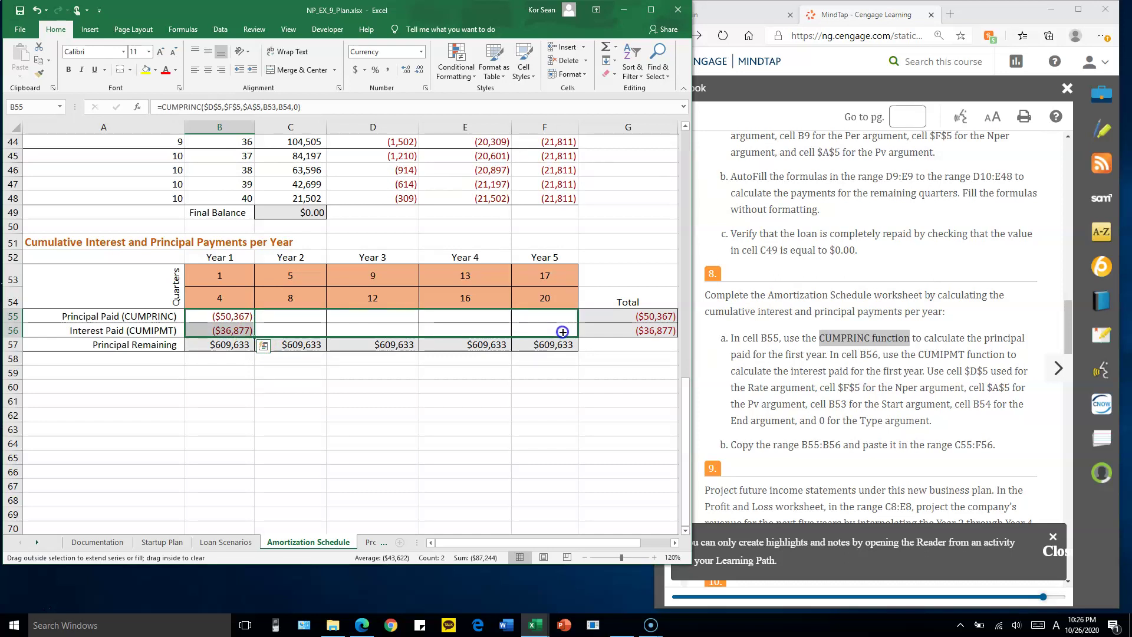
pyautogui.moveTo(562, 332); pyautogui.dragTo(562, 332)
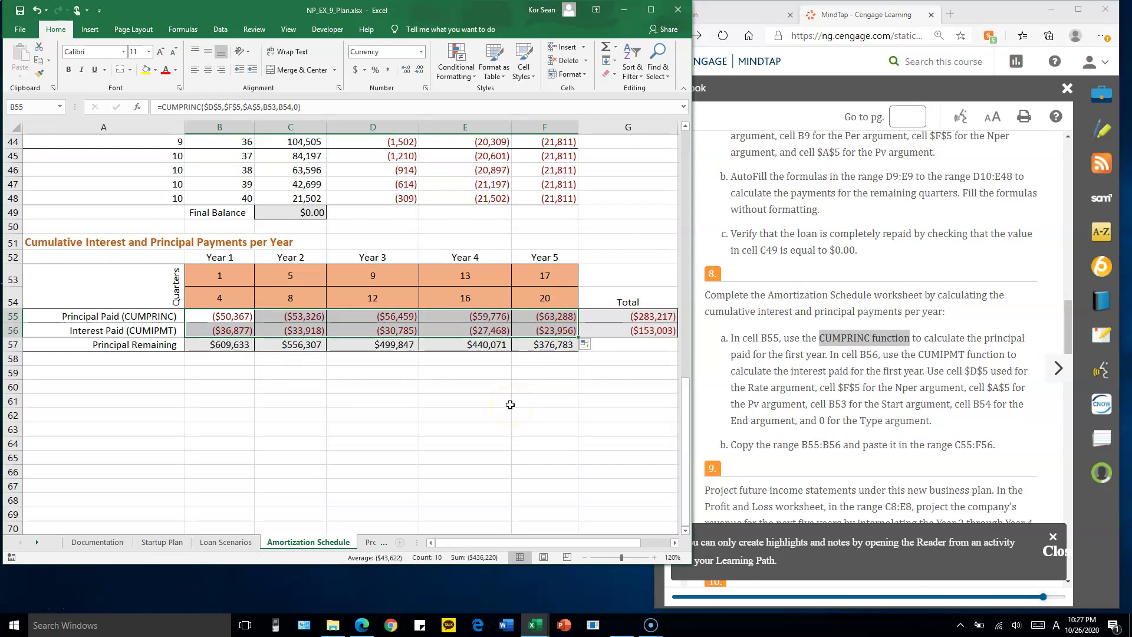
pyautogui.click(542, 345)
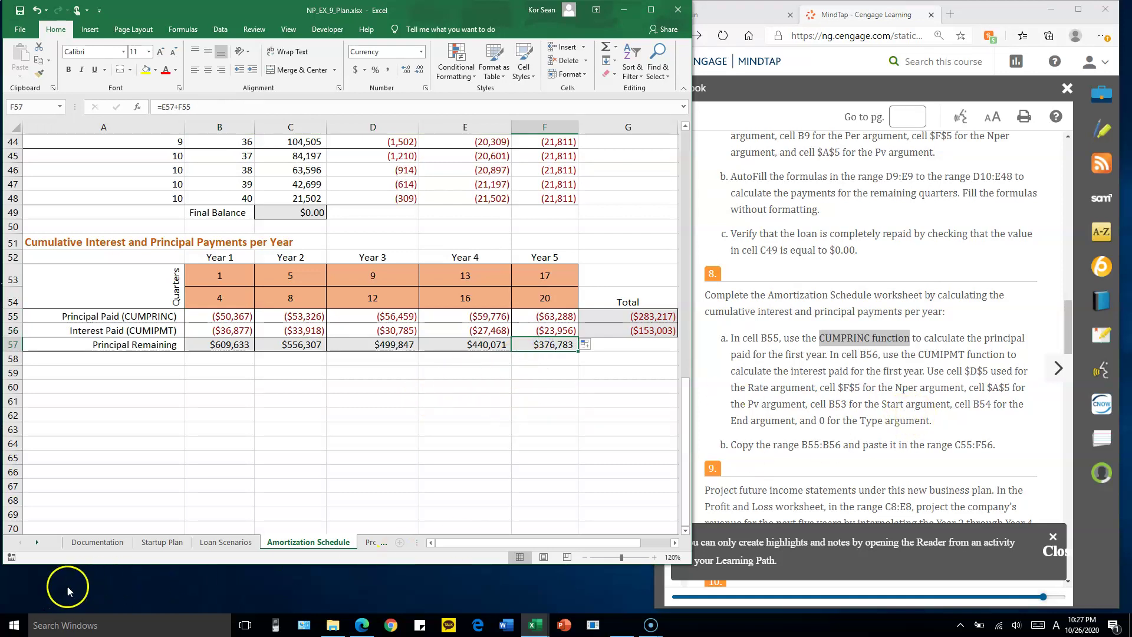
# Step: Switch to the MindTap browser page and read instruction 9 about projecting revenue in the Profit and Loss worksheet
pyautogui.click(786, 472)
pyautogui.scroll(-3, 786, 472)
pyautogui.scroll(-3, 786, 472)
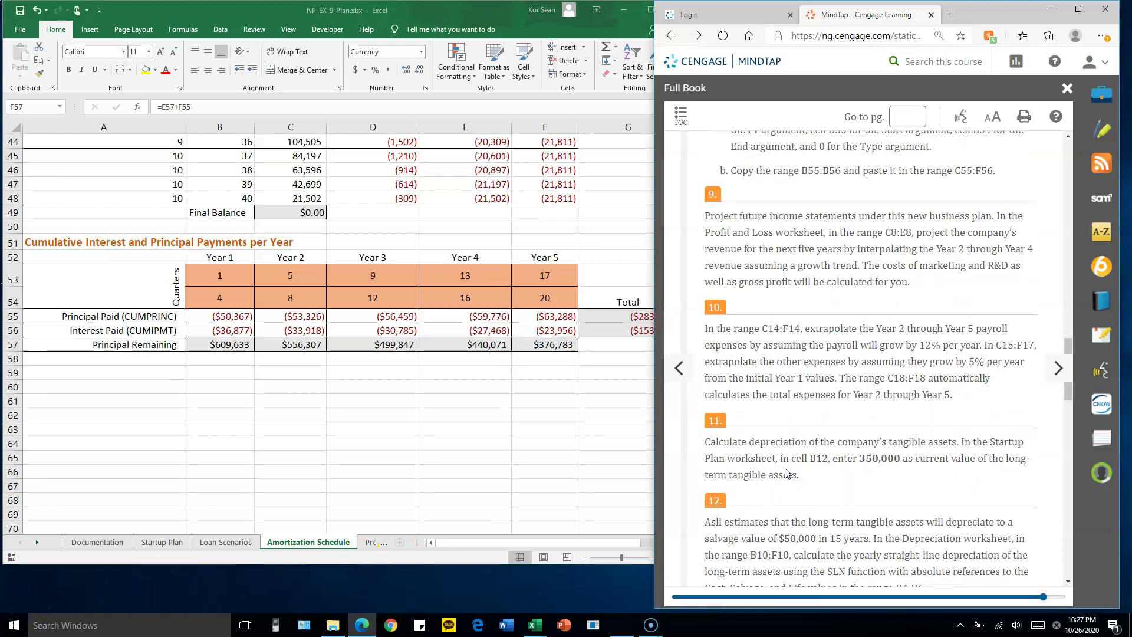
pyautogui.scroll(2, 776, 283)
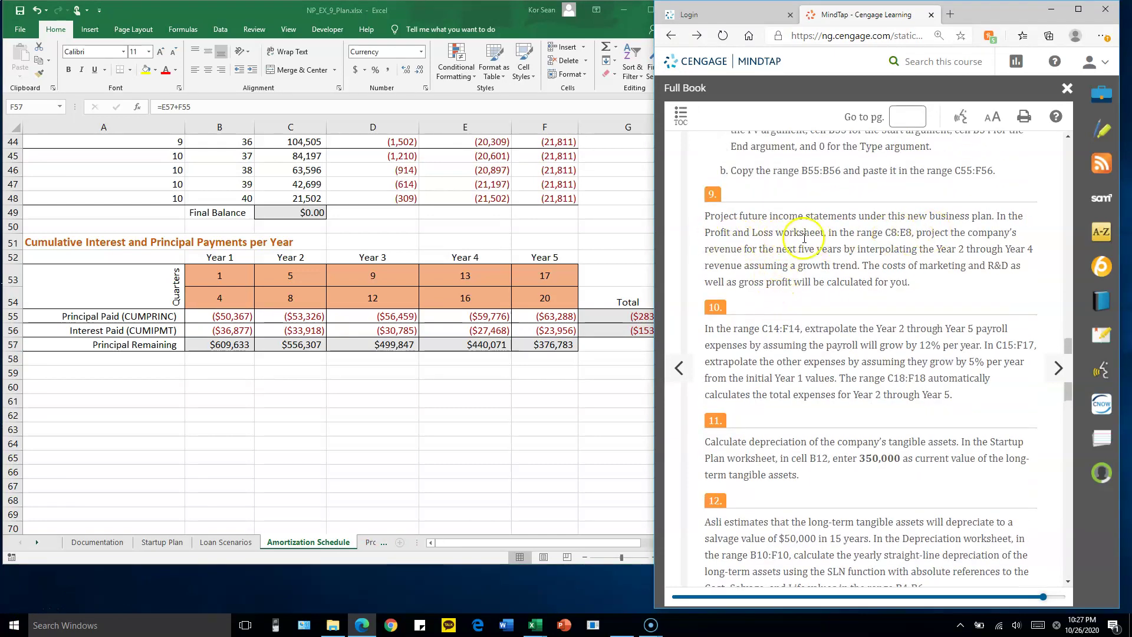
# Step: Return to the workbook, widen the sheet tab area and open the Profit and Loss worksheet
pyautogui.click(410, 544)
pyautogui.moveTo(420, 538); pyautogui.dragTo(561, 536)
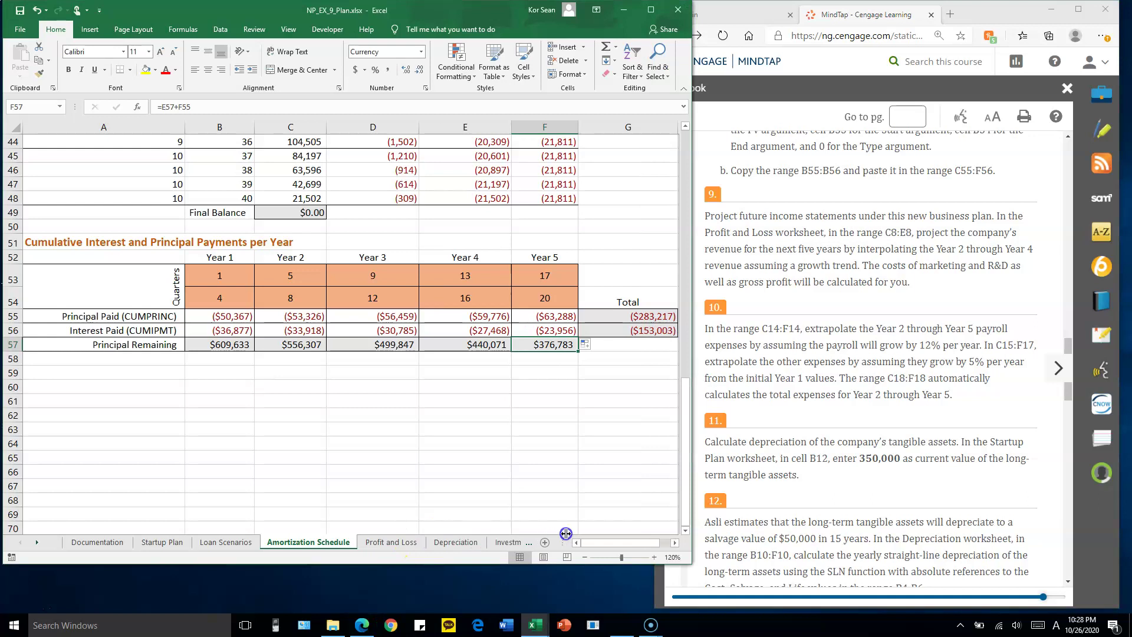
pyautogui.click(396, 544)
pyautogui.click(396, 546)
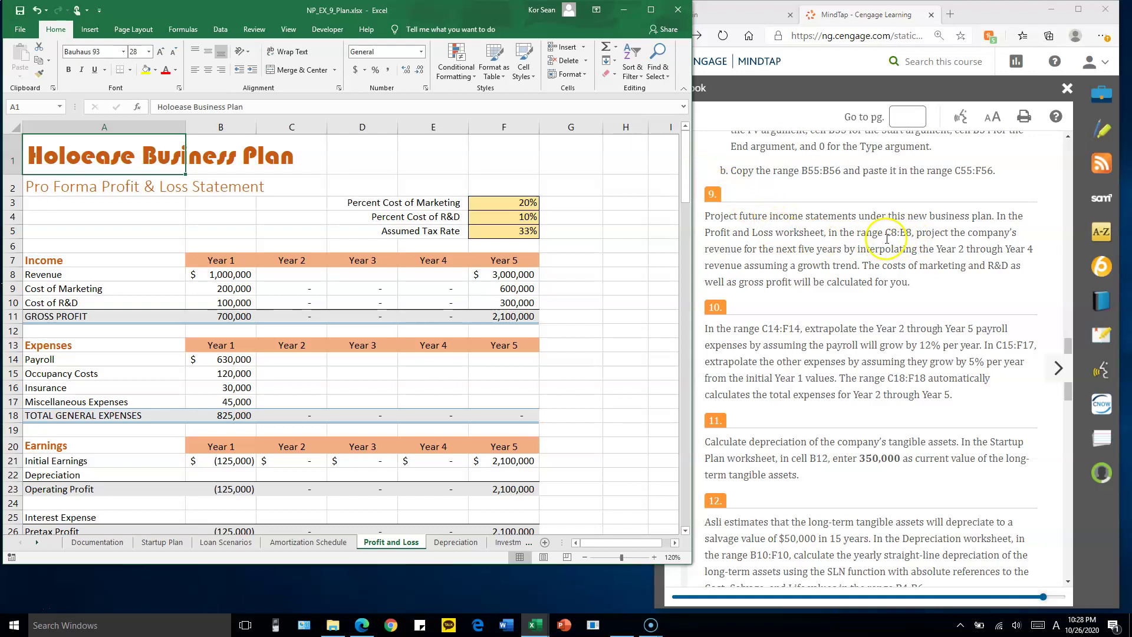
# Step: Examine the Year 1 and Year 5 revenue in B8 and F8 and the empty range C8:E8 between them
pyautogui.click(302, 276)
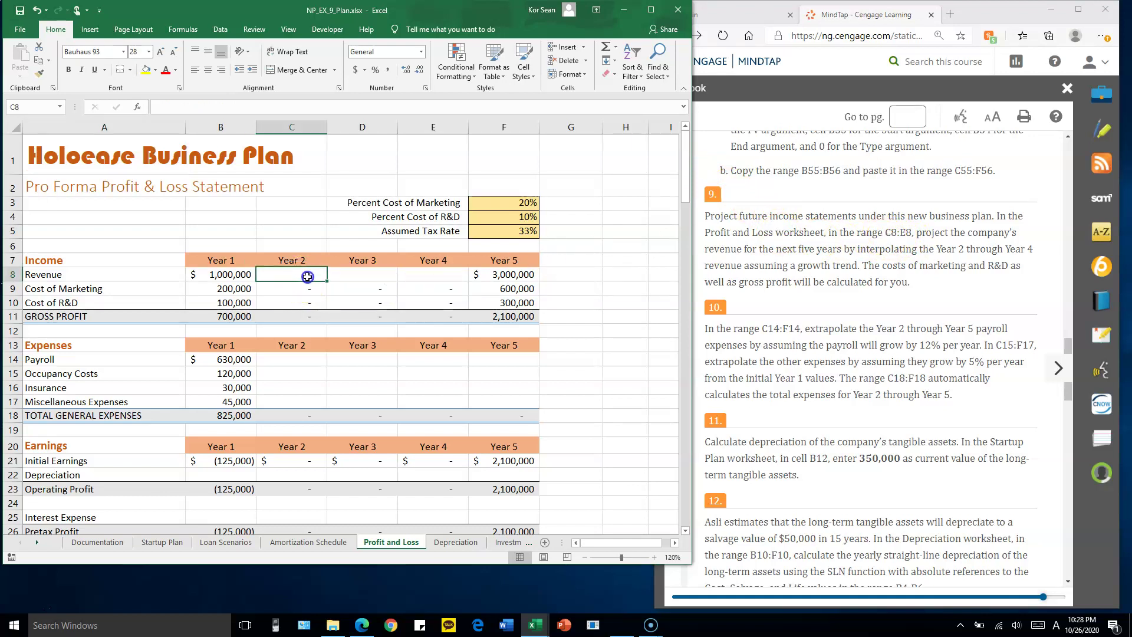
pyautogui.moveTo(307, 277); pyautogui.dragTo(433, 276)
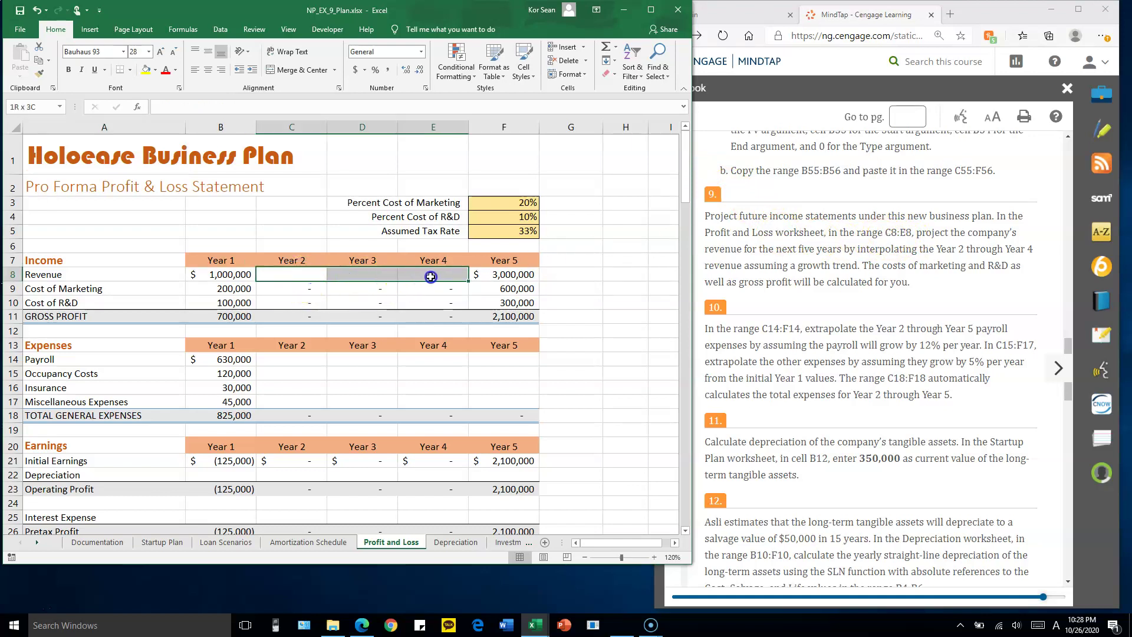
pyautogui.click(303, 276)
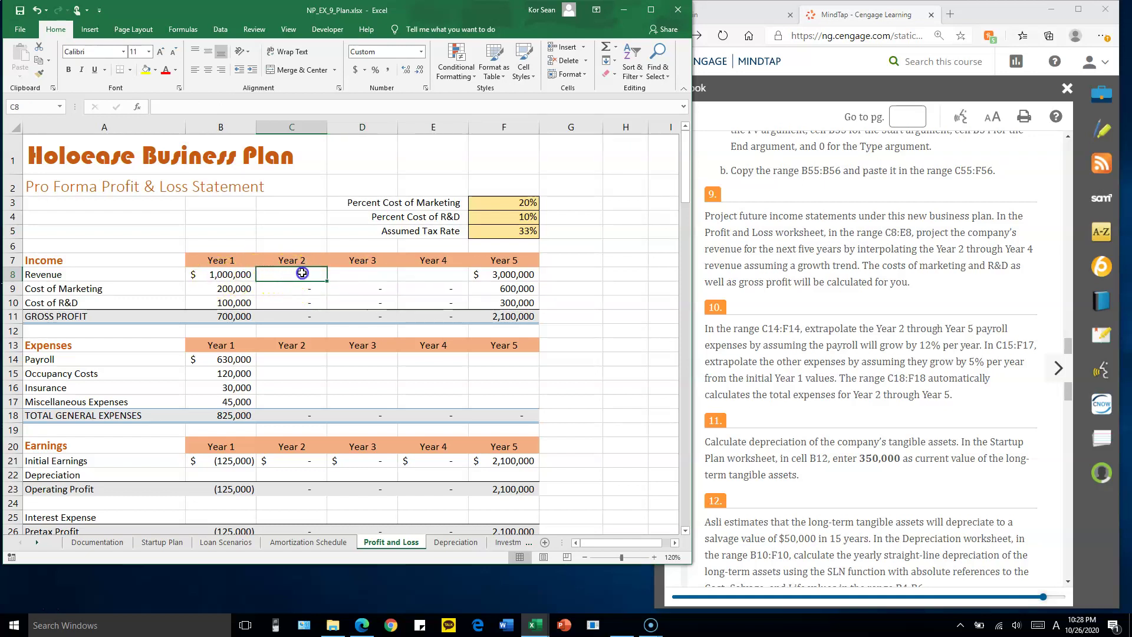
pyautogui.moveTo(302, 273); pyautogui.dragTo(417, 274)
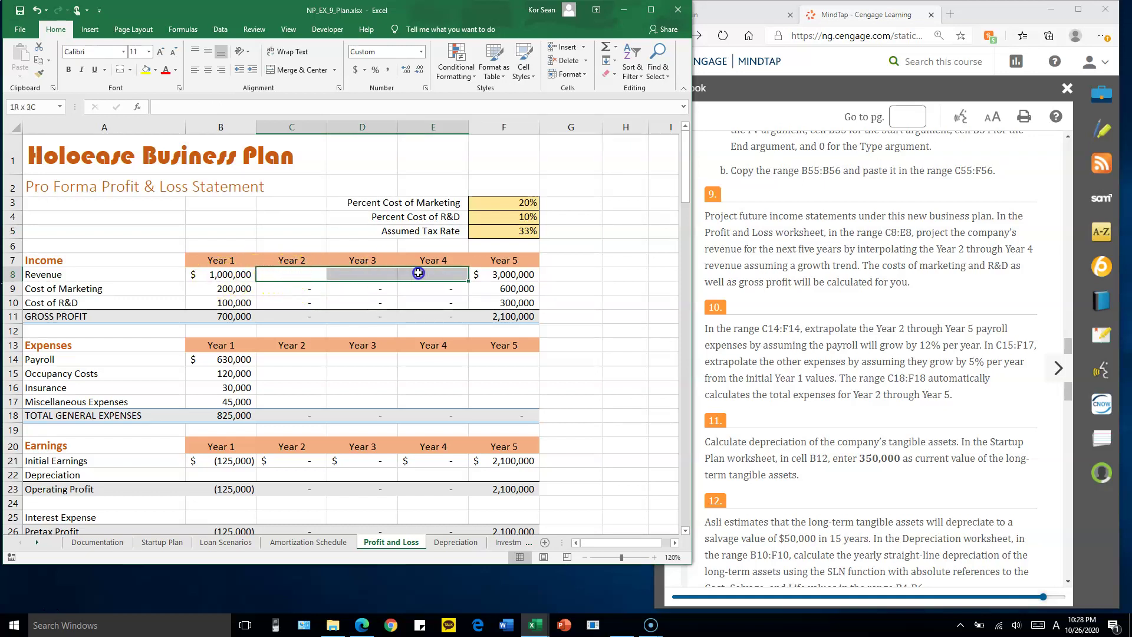
pyautogui.click(230, 276)
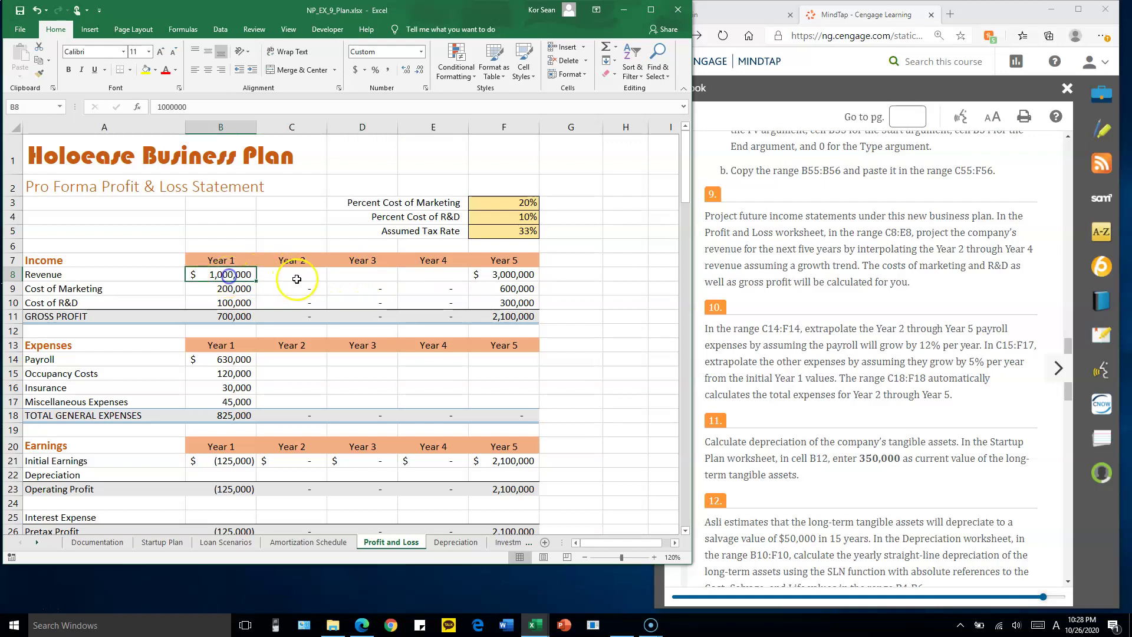
pyautogui.click(517, 274)
pyautogui.moveTo(303, 274); pyautogui.dragTo(422, 275)
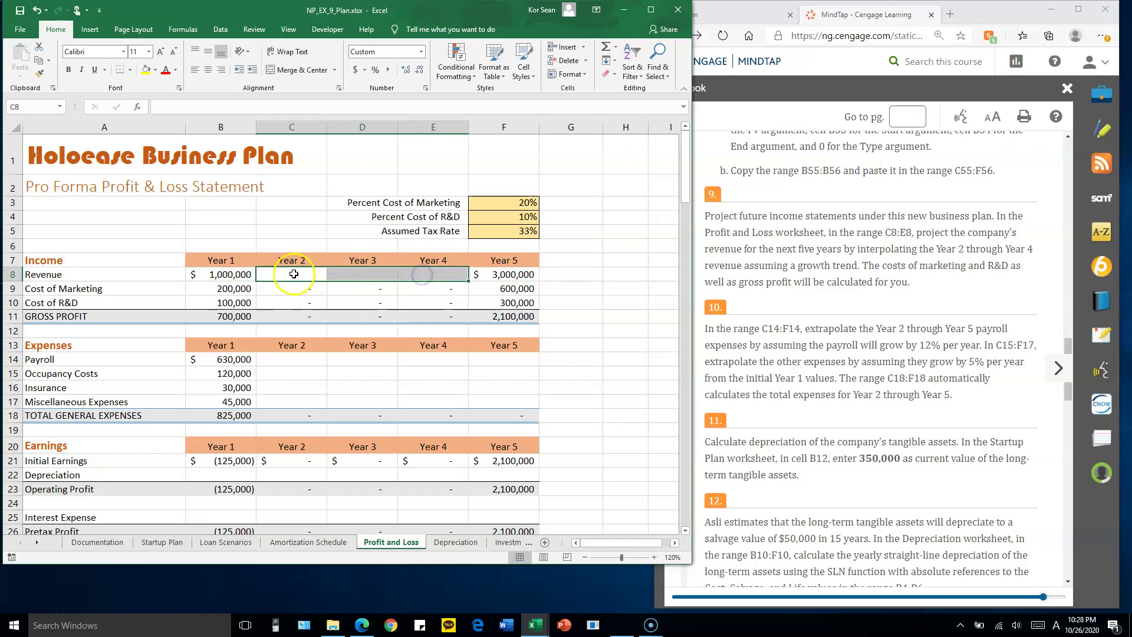
pyautogui.click(235, 276)
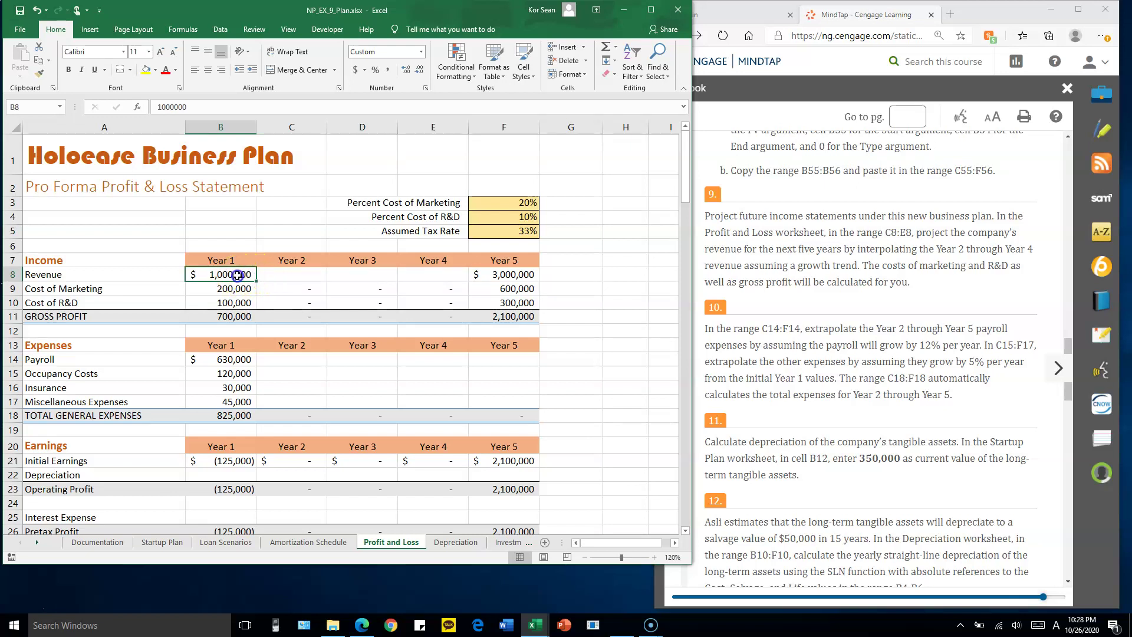
pyautogui.click(293, 273)
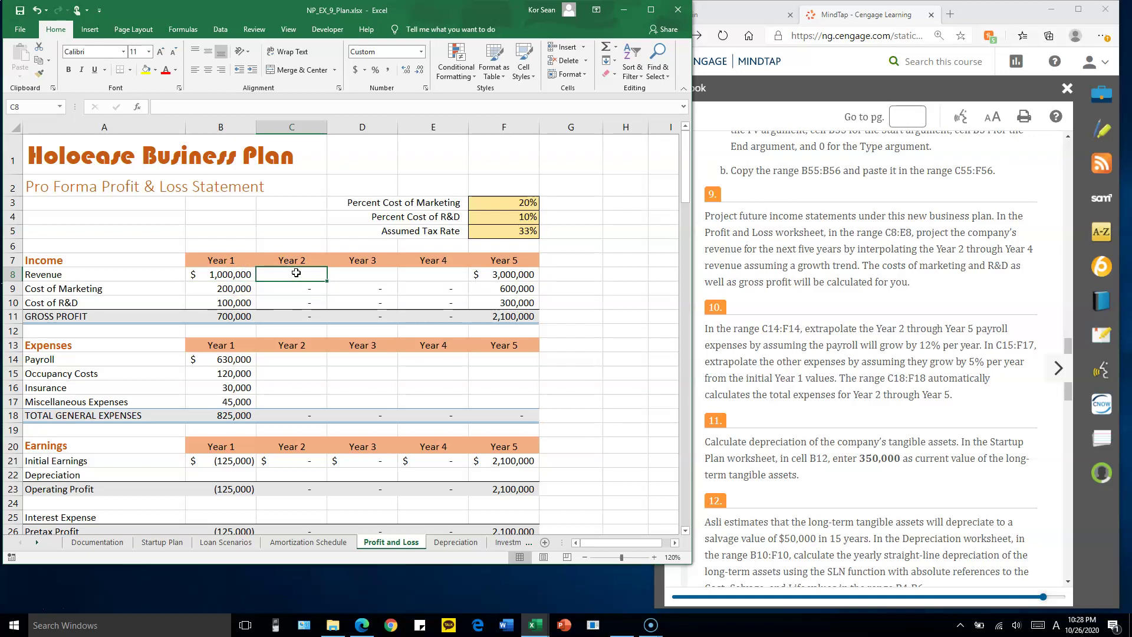
pyautogui.click(370, 274)
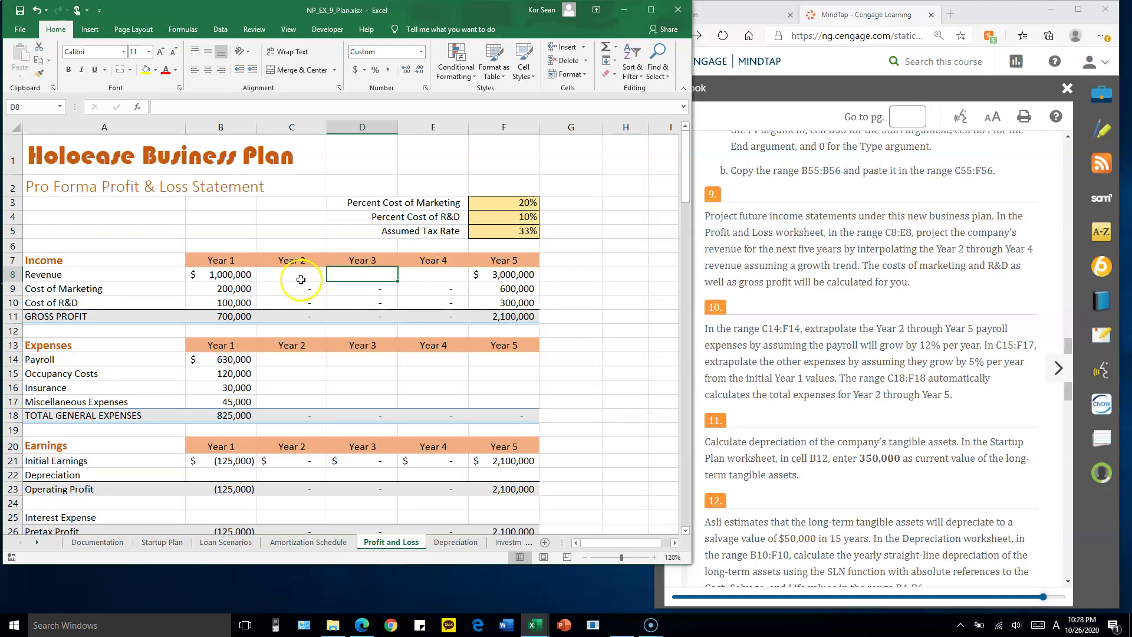
pyautogui.click(235, 274)
pyautogui.press('Right')
pyautogui.press('Right')
pyautogui.press('Right')
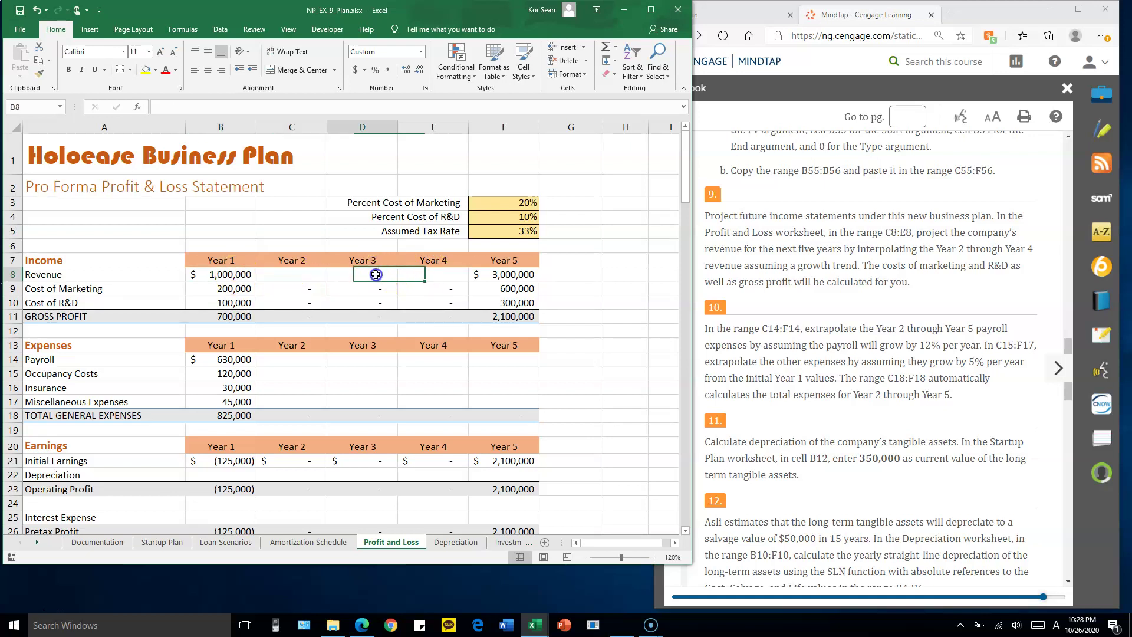
pyautogui.click(505, 274)
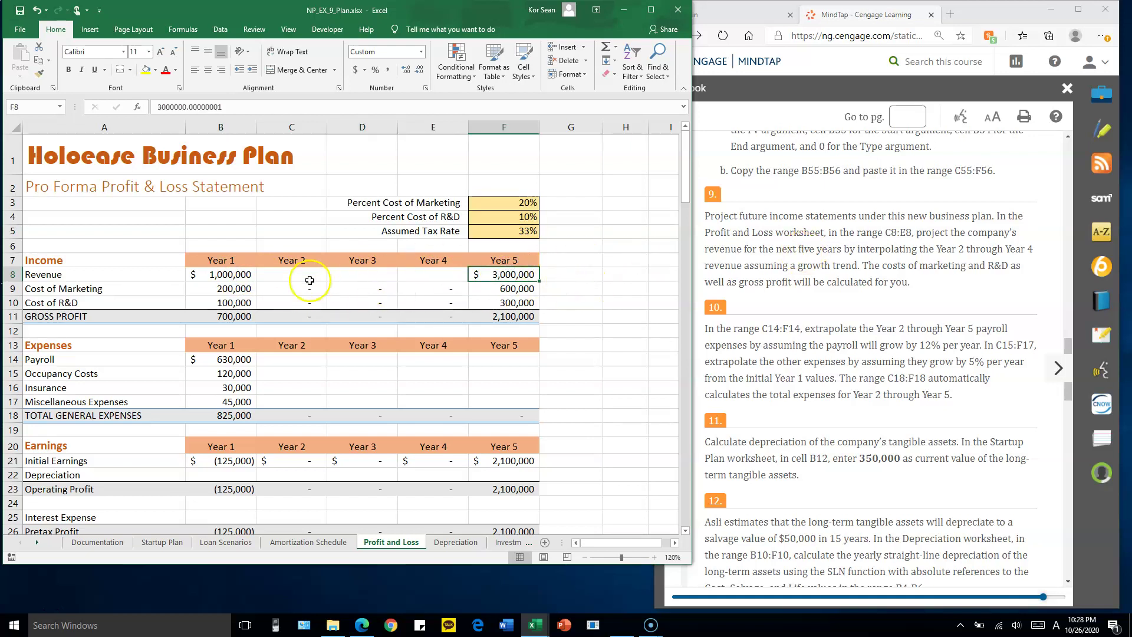
# Step: Interpolate the Year 2 through Year 4 revenue by filling B8:F8 with a linear series in rows using the Trend option
pyautogui.click(241, 275)
pyautogui.moveTo(241, 275); pyautogui.dragTo(408, 271)
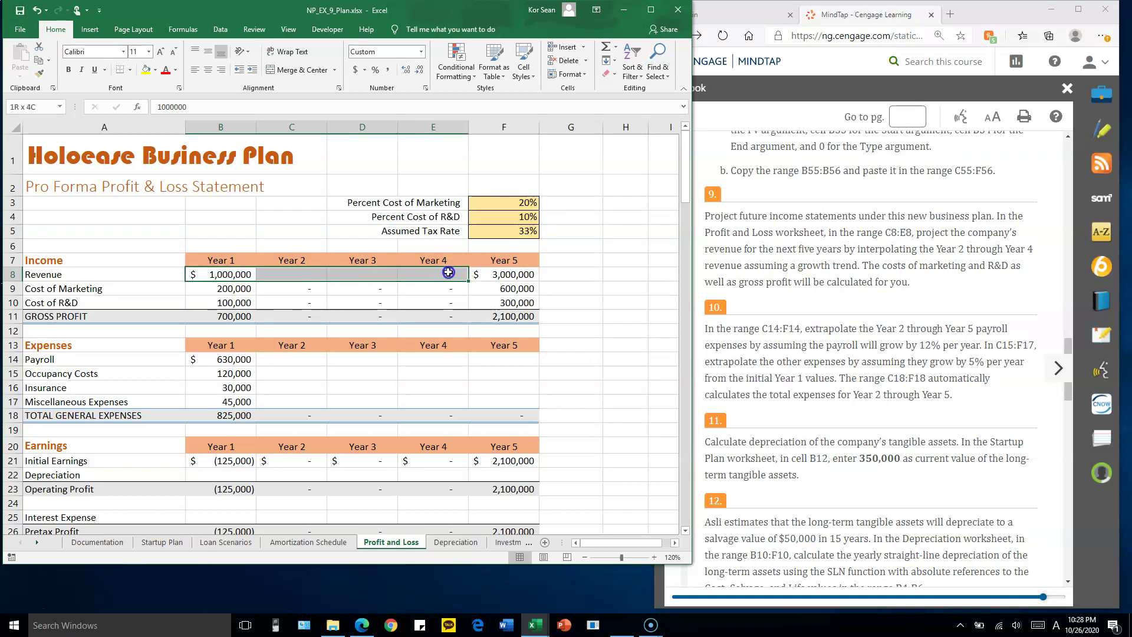
pyautogui.moveTo(447, 274); pyautogui.dragTo(523, 272)
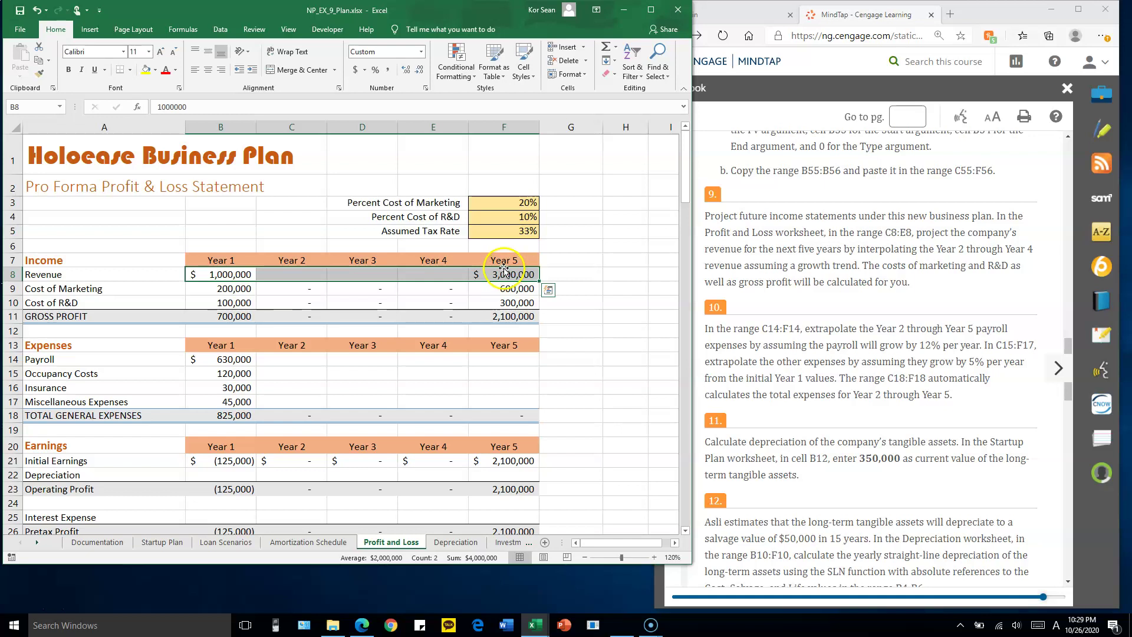
pyautogui.click(57, 31)
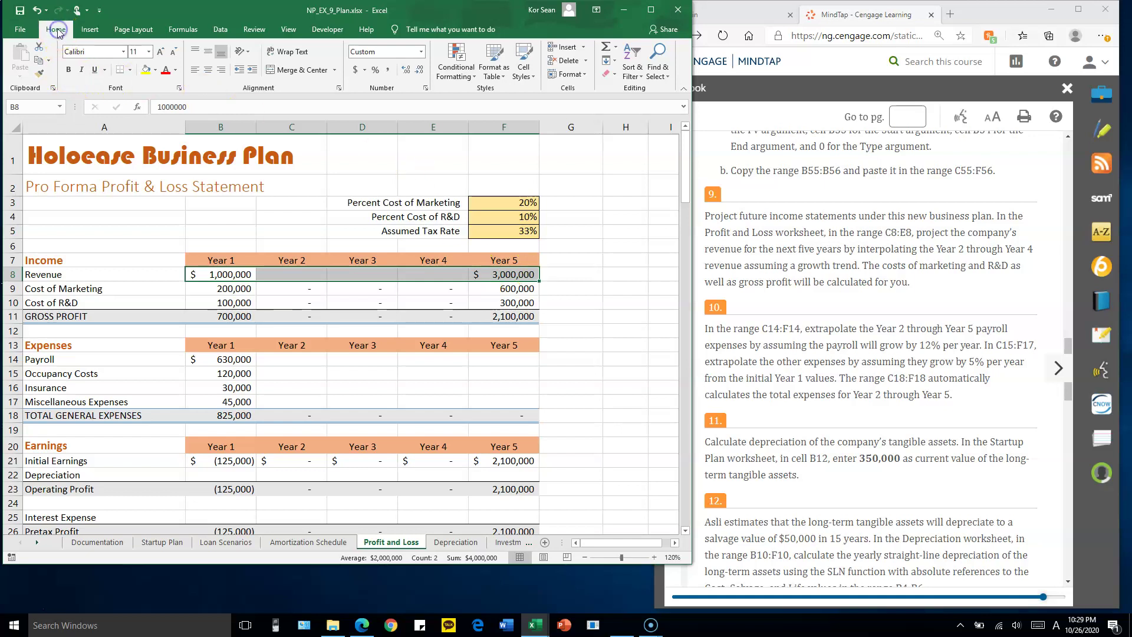
pyautogui.doubleClick(58, 30)
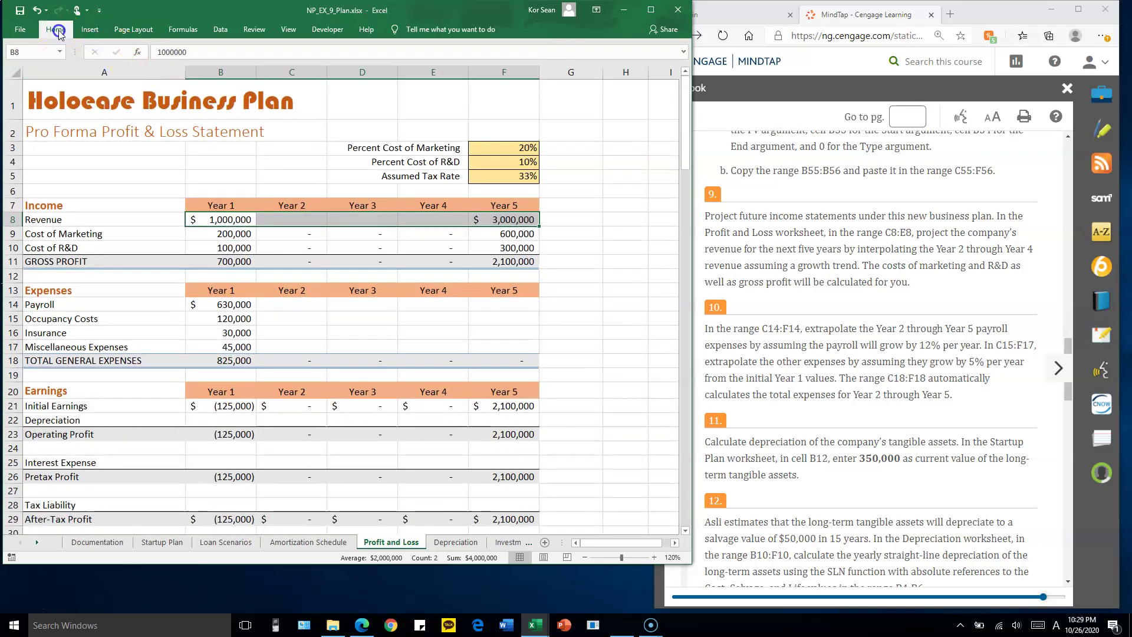
pyautogui.doubleClick(58, 32)
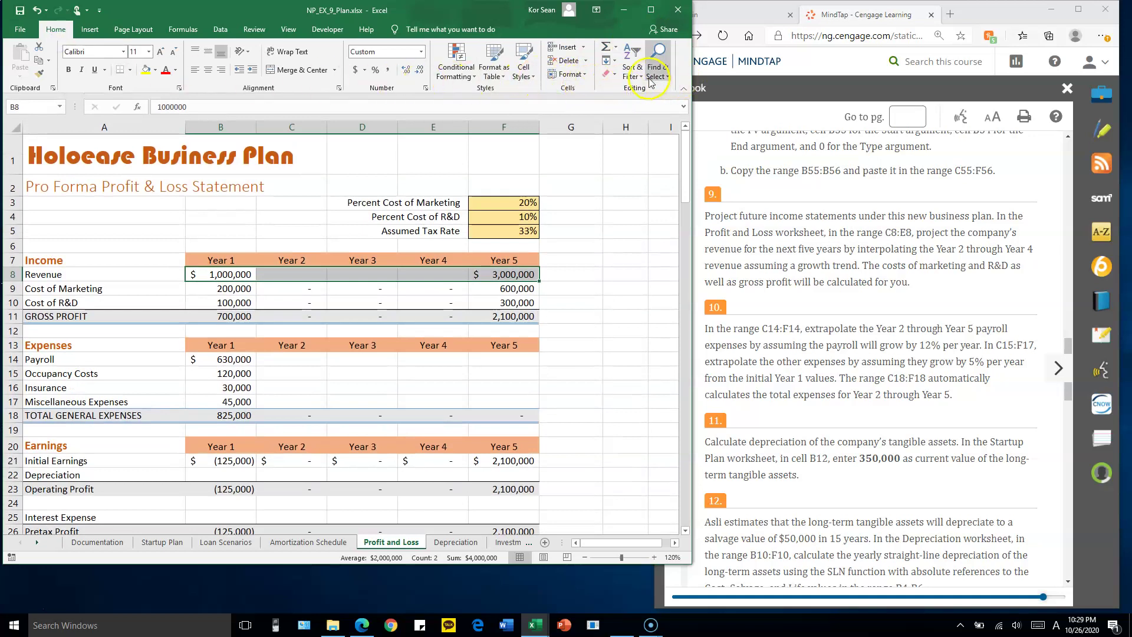
pyautogui.click(615, 62)
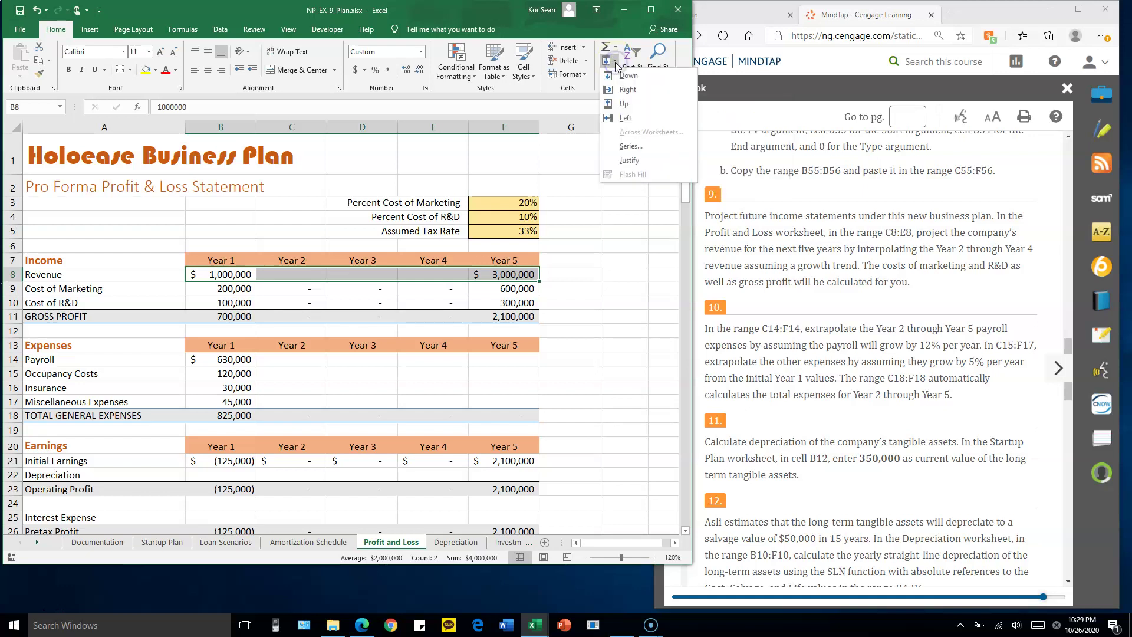
pyautogui.click(651, 147)
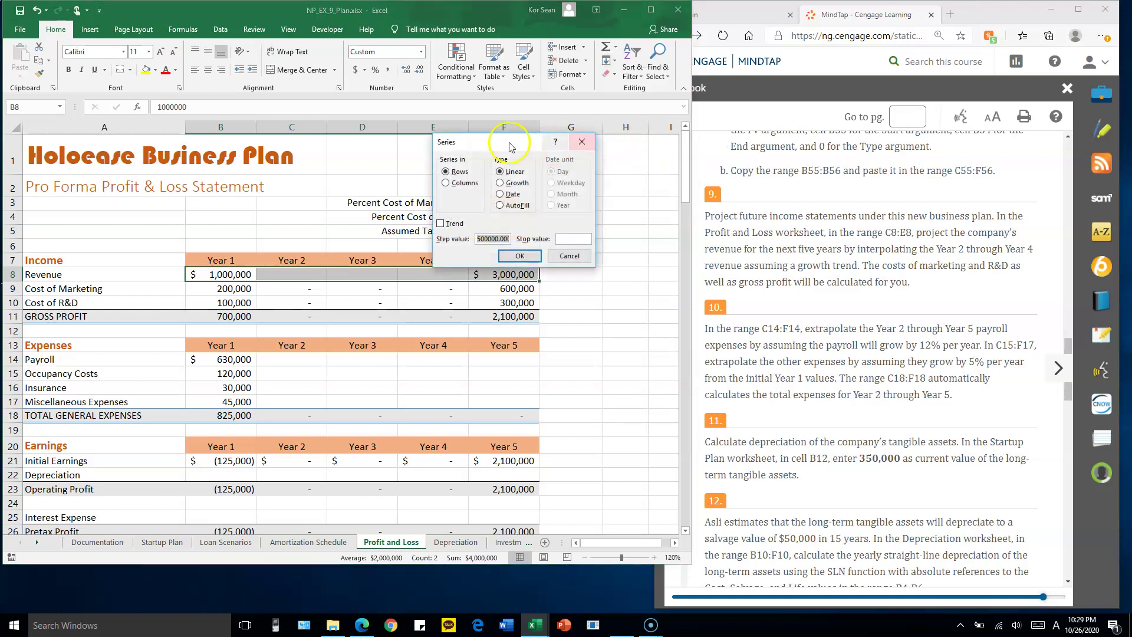
pyautogui.moveTo(510, 146); pyautogui.dragTo(475, 92)
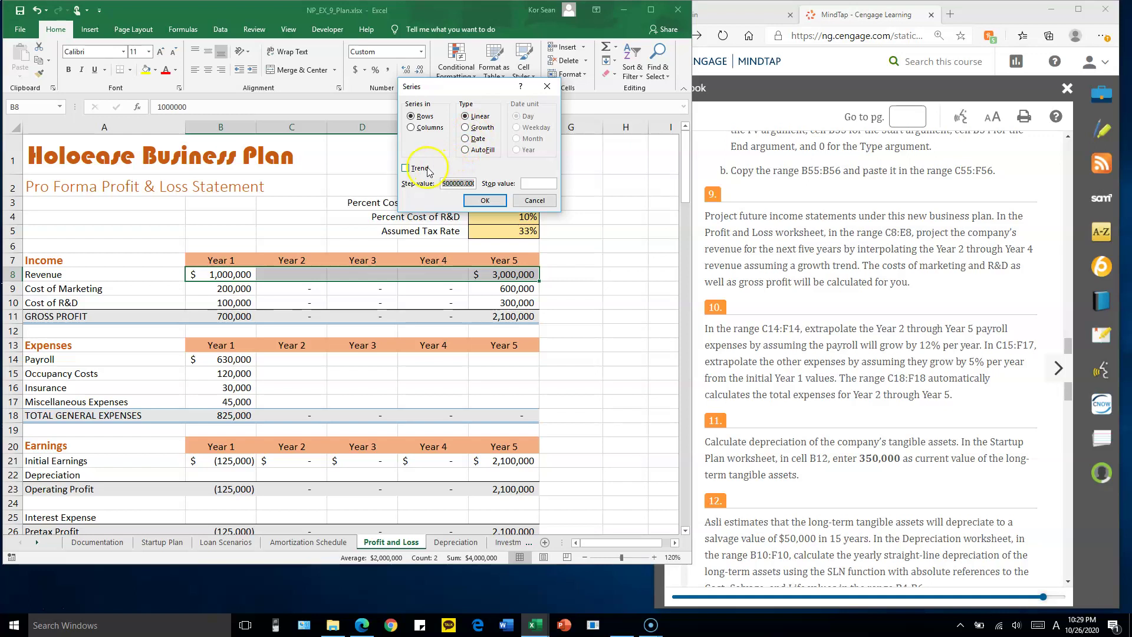
pyautogui.click(407, 168)
pyautogui.click(483, 202)
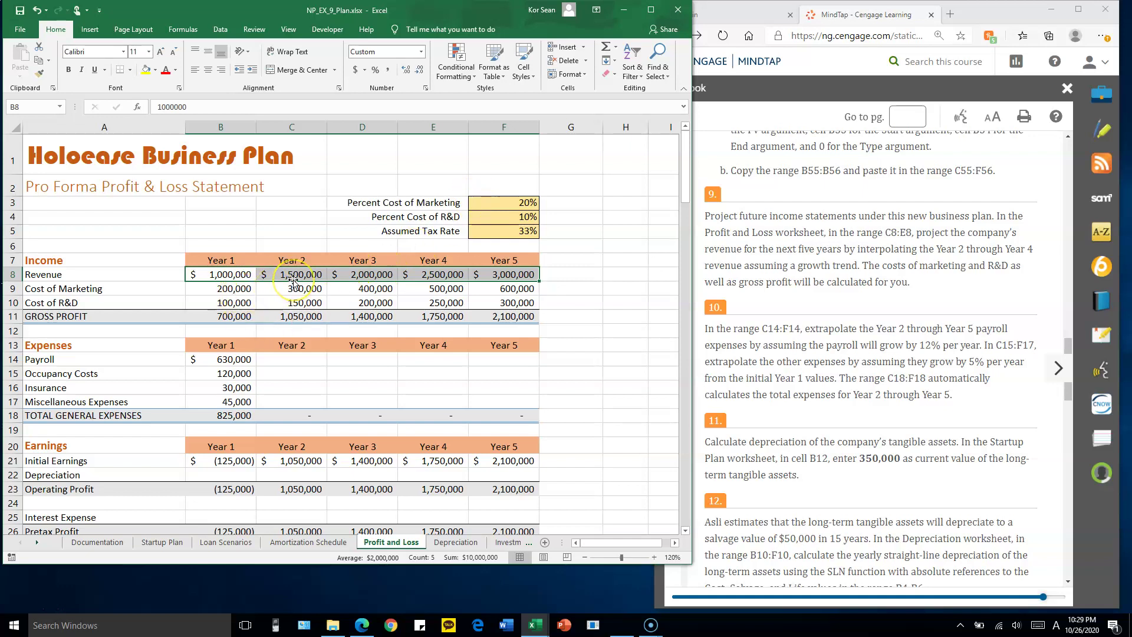
# Step: Check the year-by-year growth of the interpolated revenue across B8:F8
pyautogui.click(236, 275)
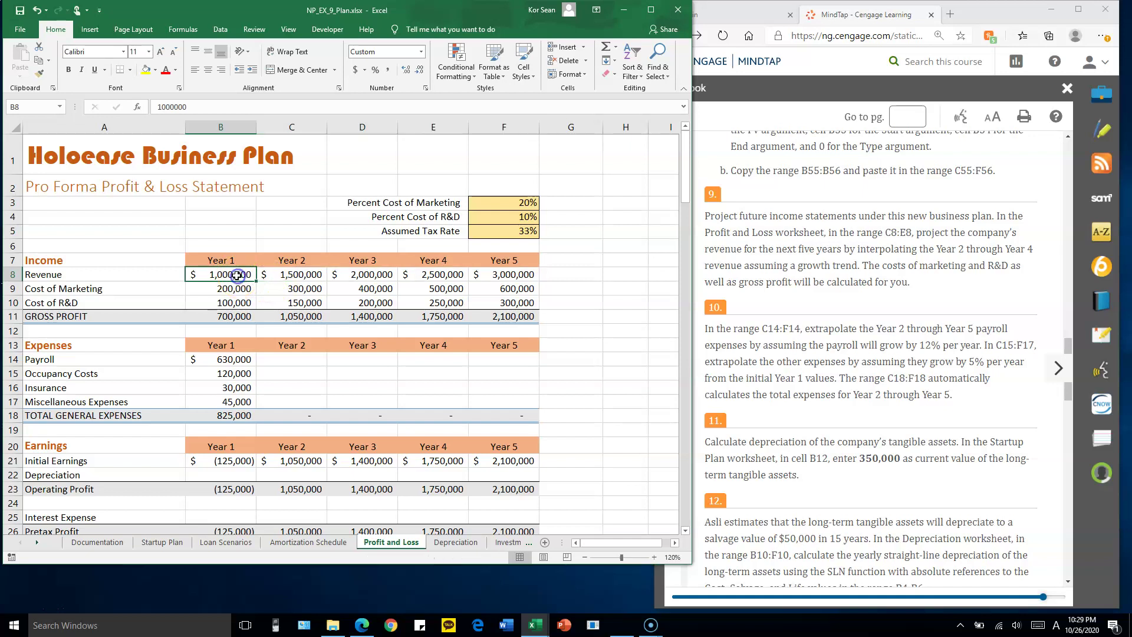
pyautogui.click(313, 276)
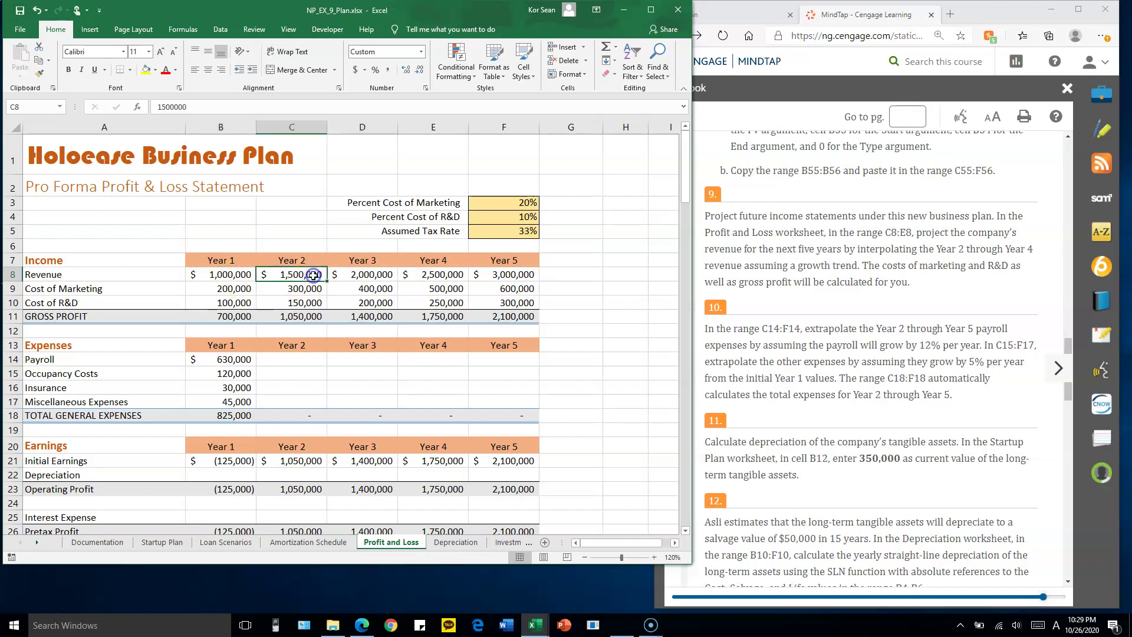
pyautogui.click(371, 274)
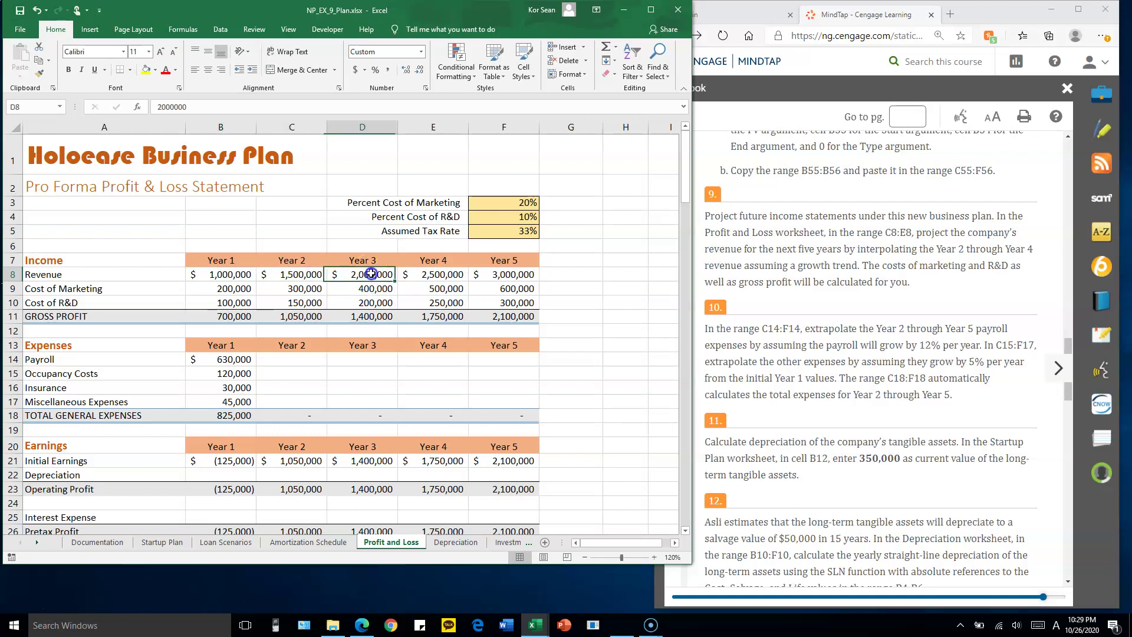
pyautogui.click(438, 278)
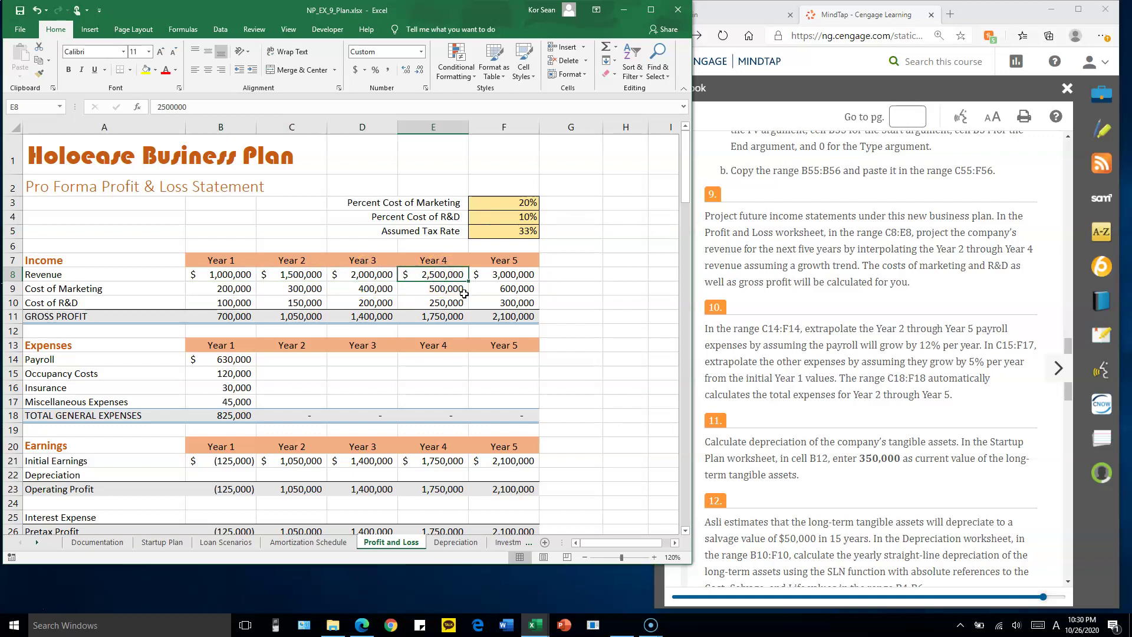
pyautogui.click(514, 276)
pyautogui.moveTo(242, 276); pyautogui.dragTo(481, 274)
pyautogui.click(480, 274)
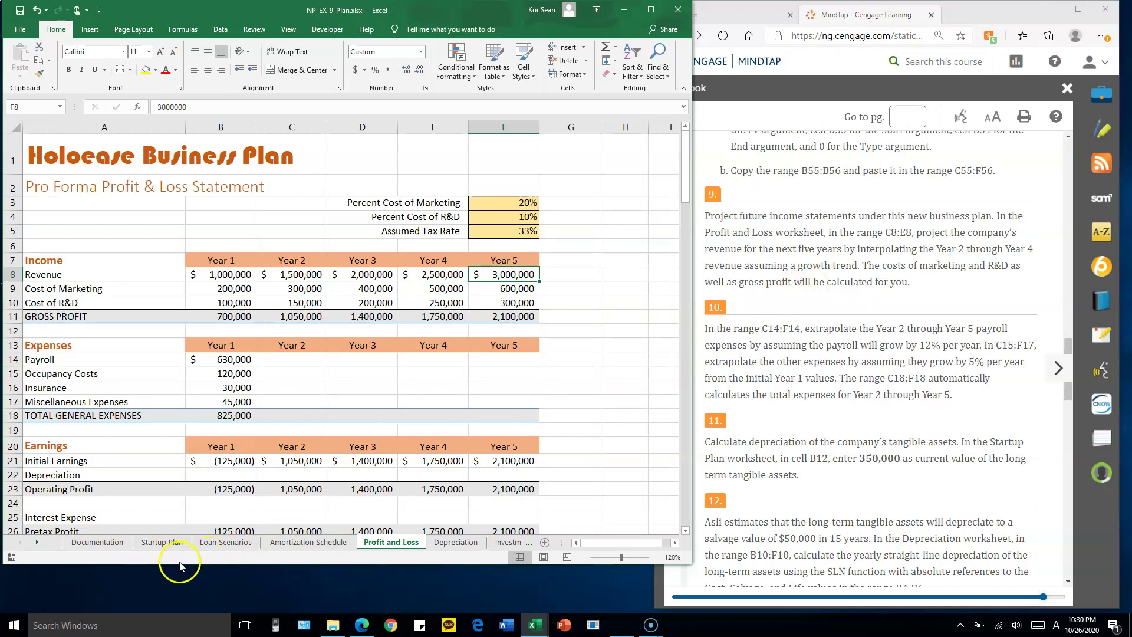
# Step: Examine the payroll growth instruction in item 10 and the empty Payroll range C14:F14
pyautogui.click(779, 348)
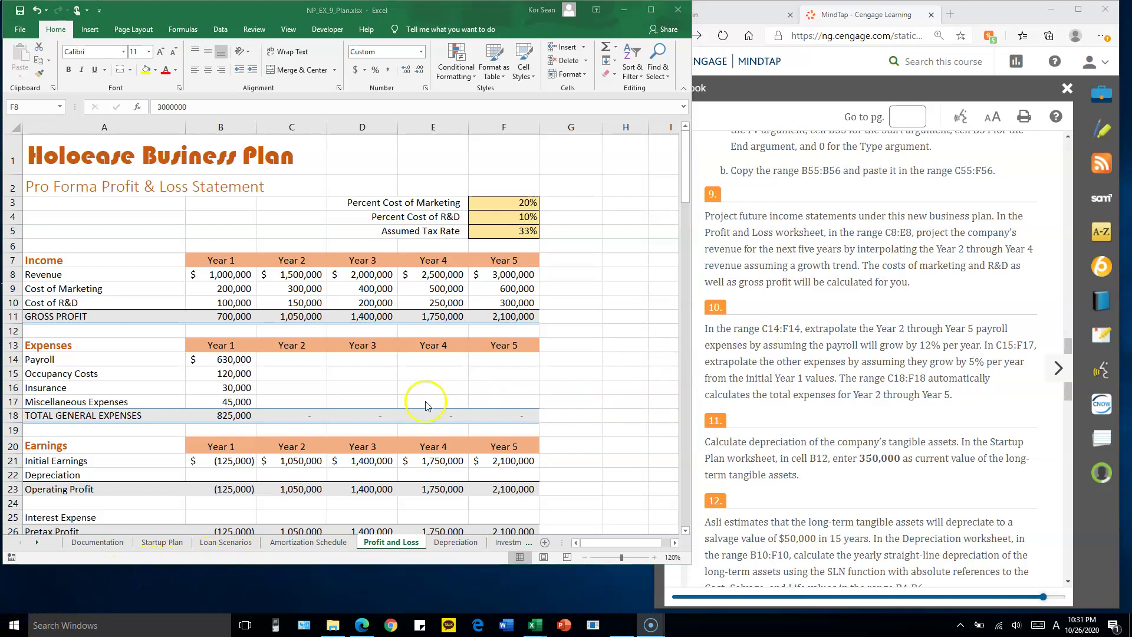
pyautogui.click(275, 359)
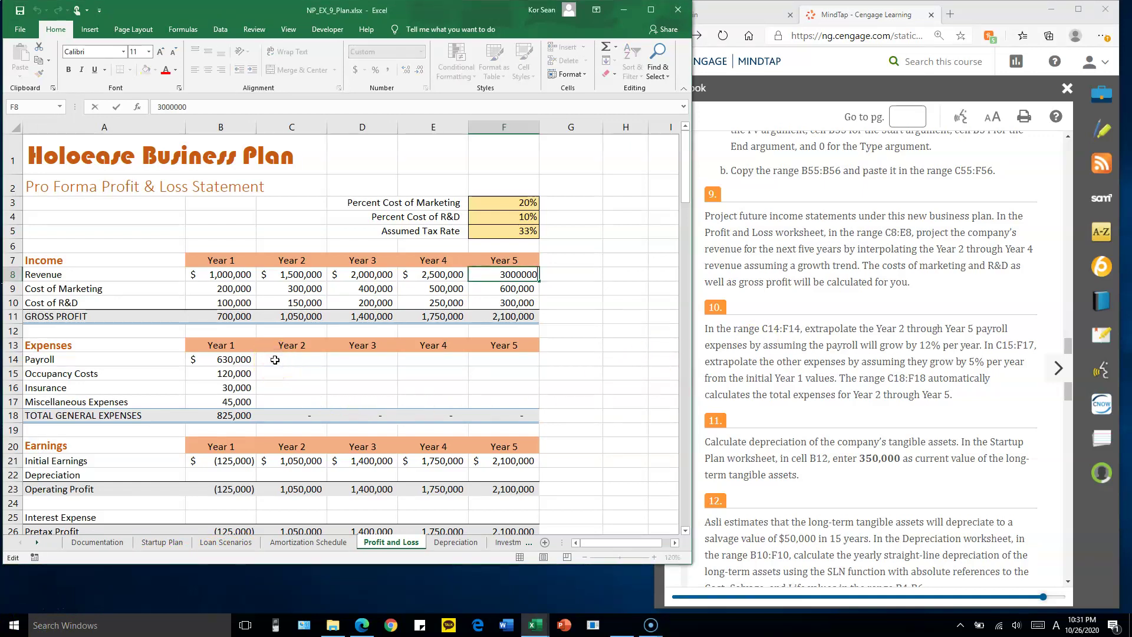
pyautogui.click(276, 359)
pyautogui.moveTo(277, 359); pyautogui.dragTo(499, 363)
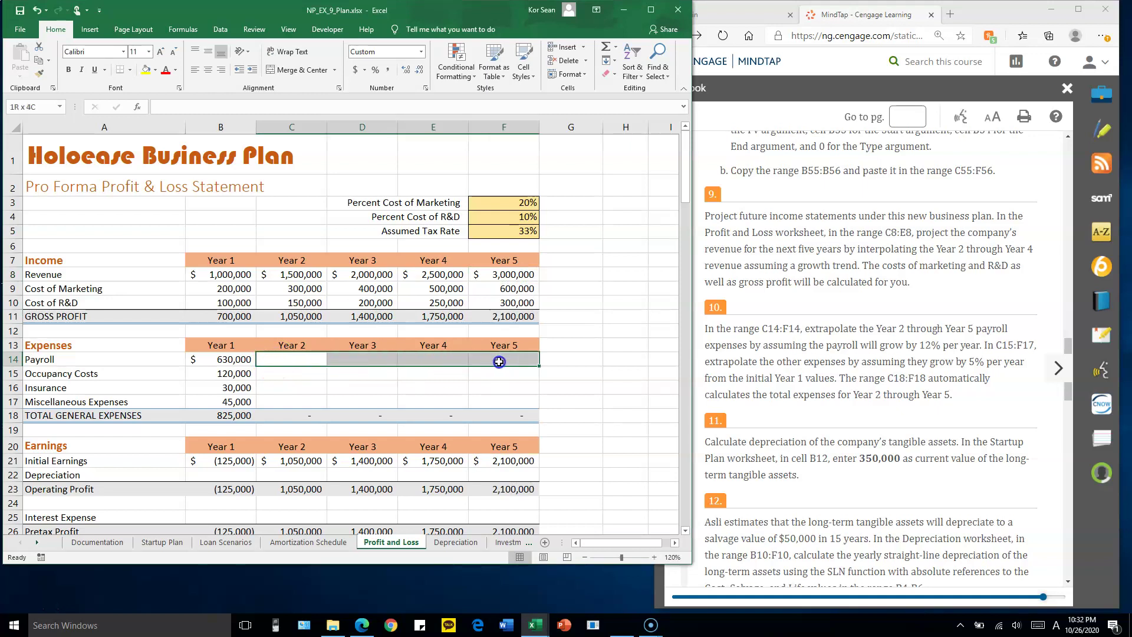
pyautogui.click(302, 362)
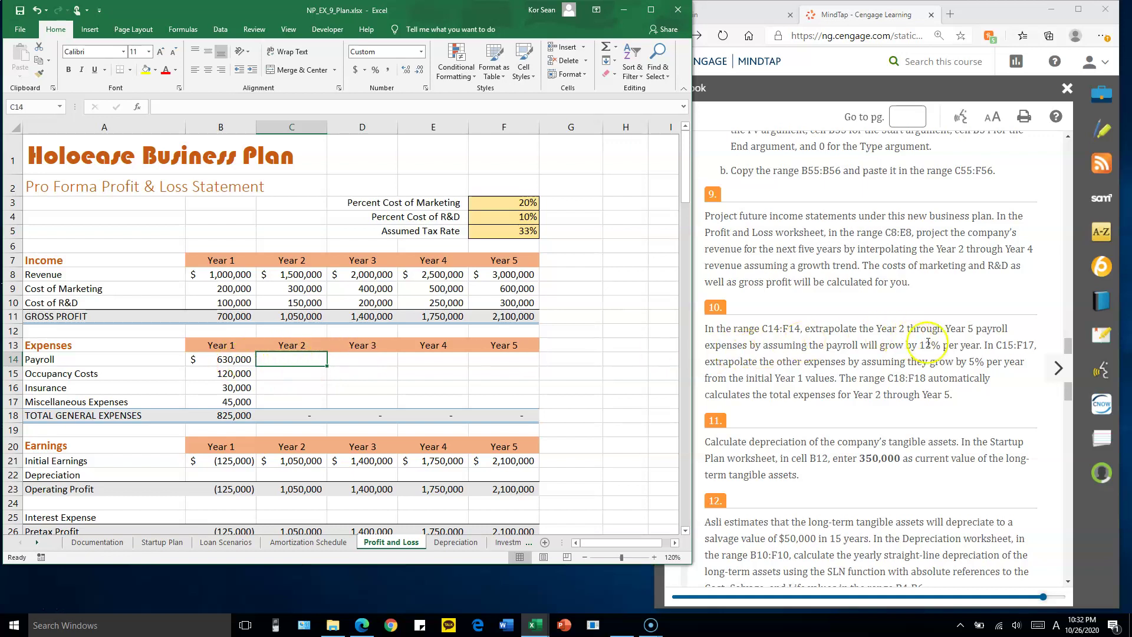
# Step: Extrapolate the Year 2 through Year 5 payroll by filling B14:F14 with a growth series in rows at 12% per year
pyautogui.click(237, 360)
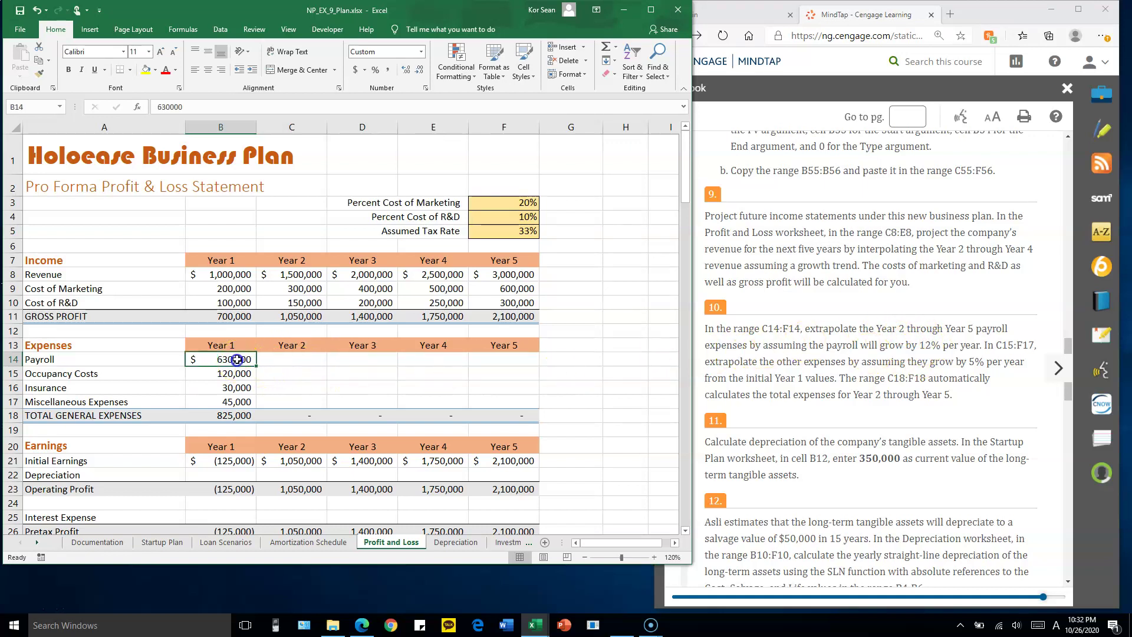
pyautogui.click(230, 360)
pyautogui.moveTo(234, 360); pyautogui.dragTo(504, 361)
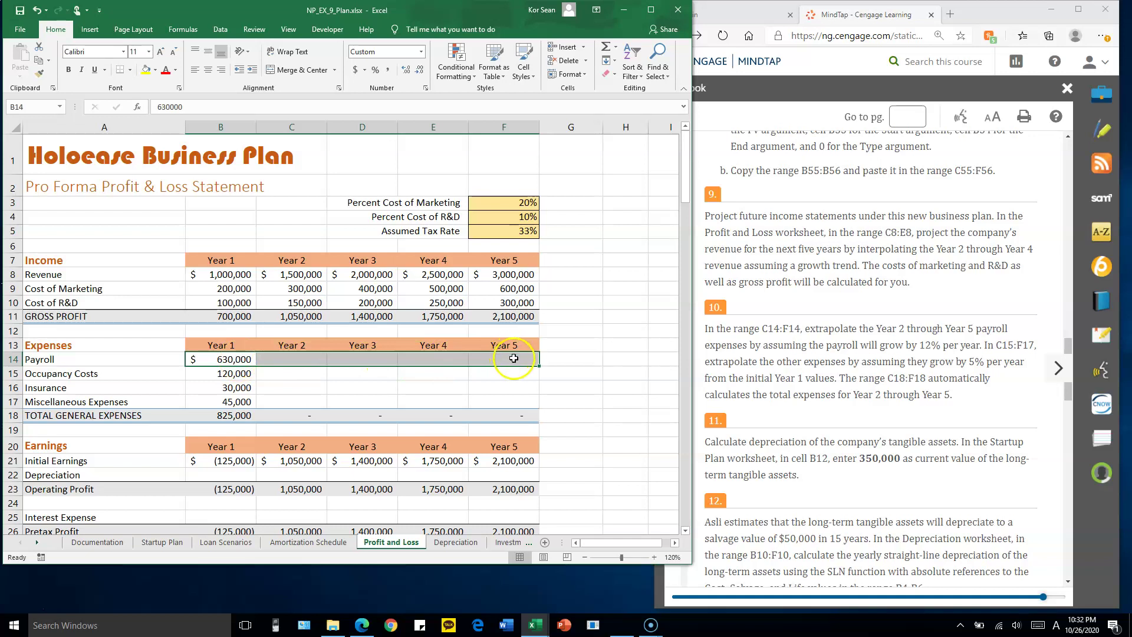
pyautogui.click(614, 64)
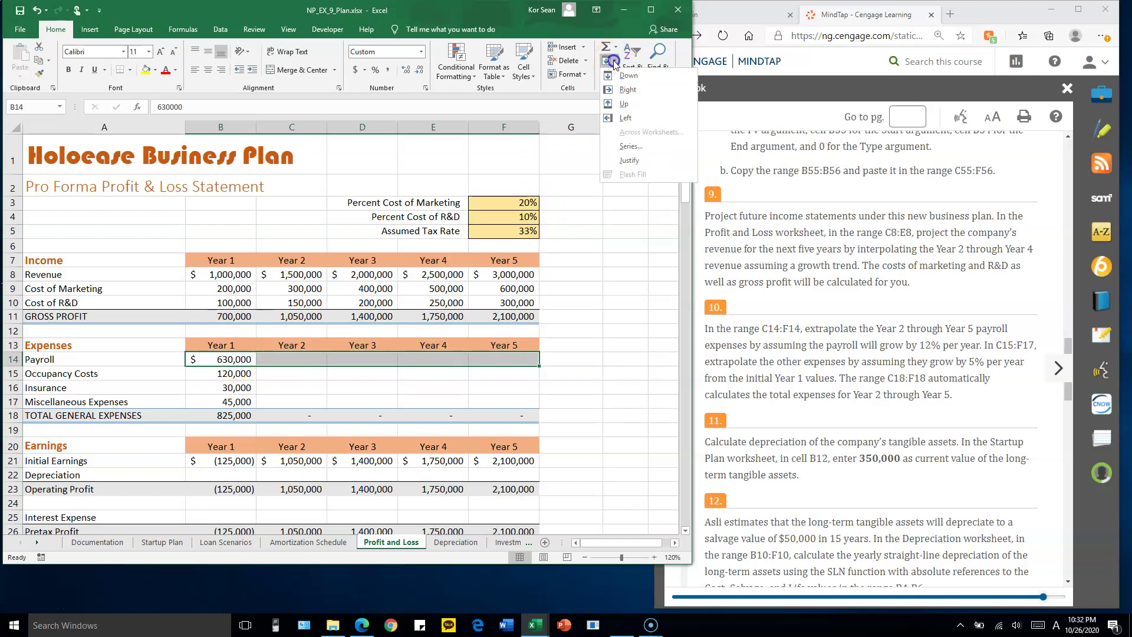
pyautogui.click(630, 148)
pyautogui.moveTo(456, 93); pyautogui.dragTo(472, 91)
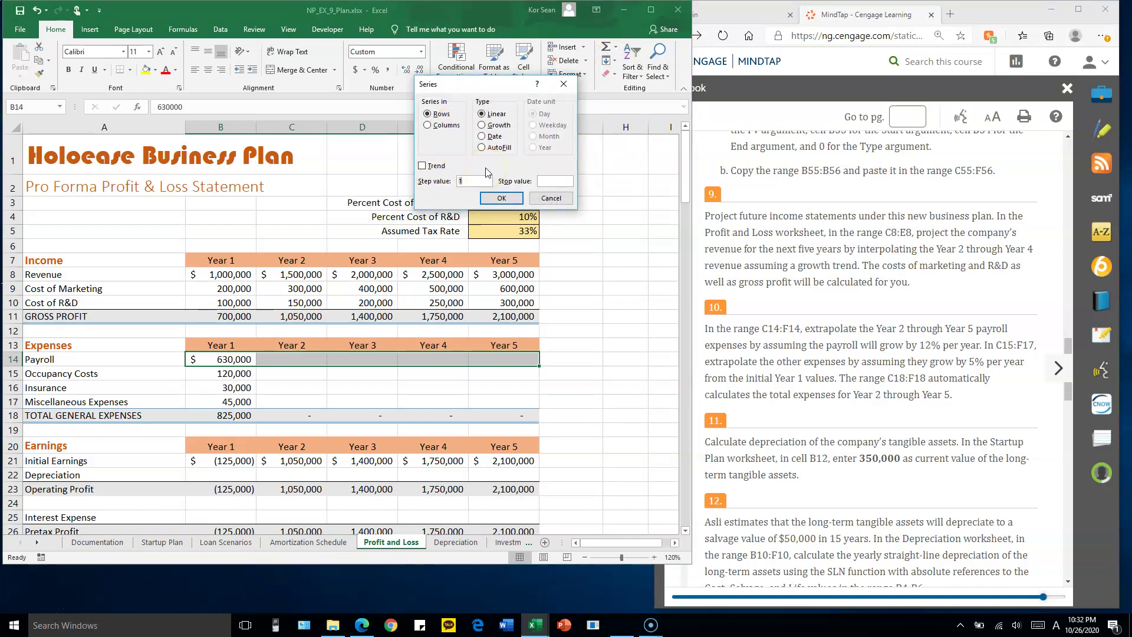
pyautogui.click(486, 127)
pyautogui.click(466, 181)
pyautogui.click(500, 197)
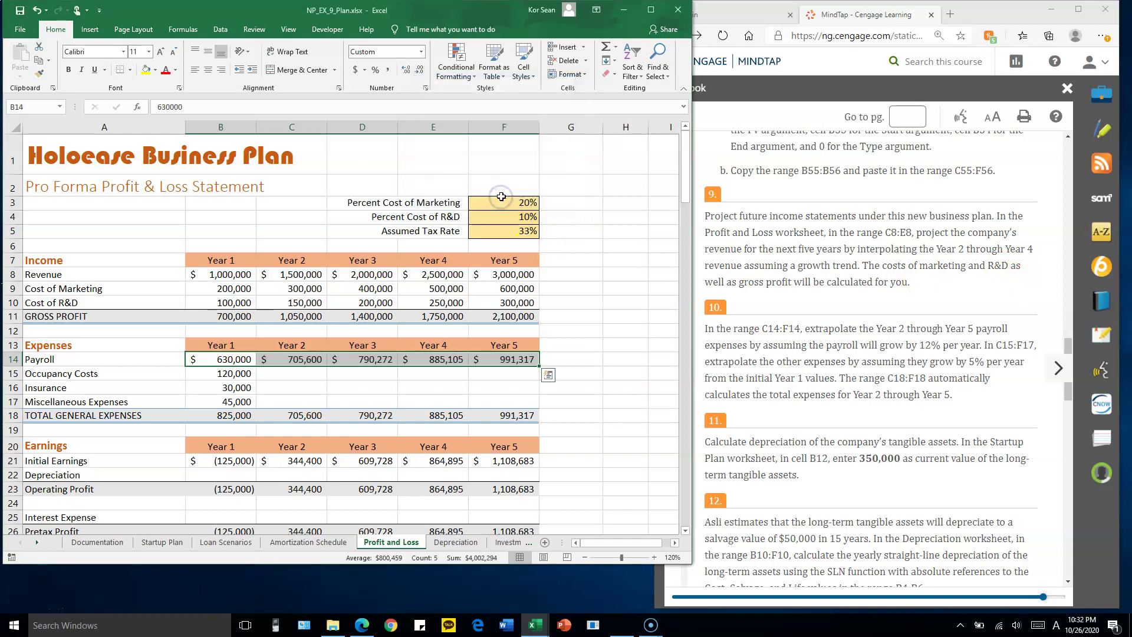
# Step: Check the year-by-year growth of the extrapolated payroll across B14:F14
pyautogui.click(307, 361)
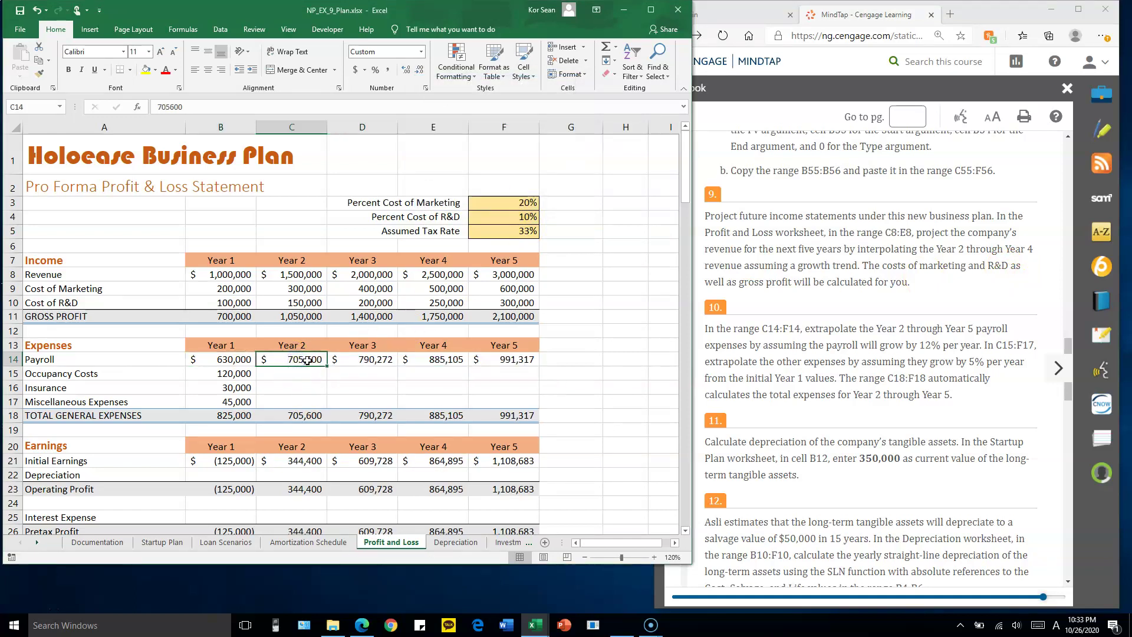
pyautogui.click(232, 358)
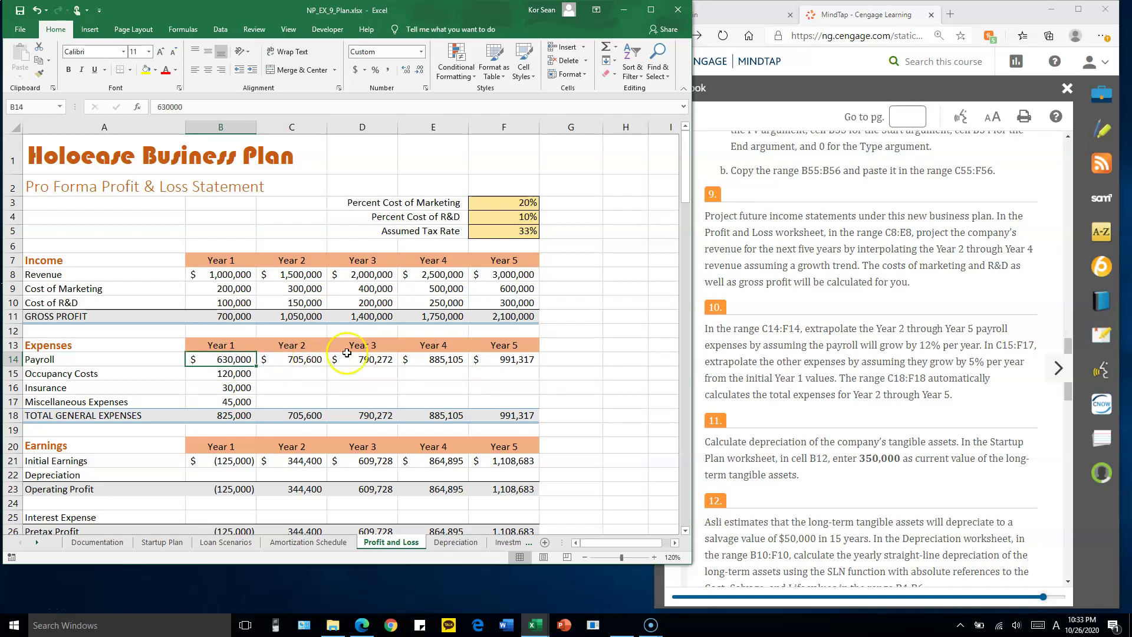
pyautogui.click(376, 359)
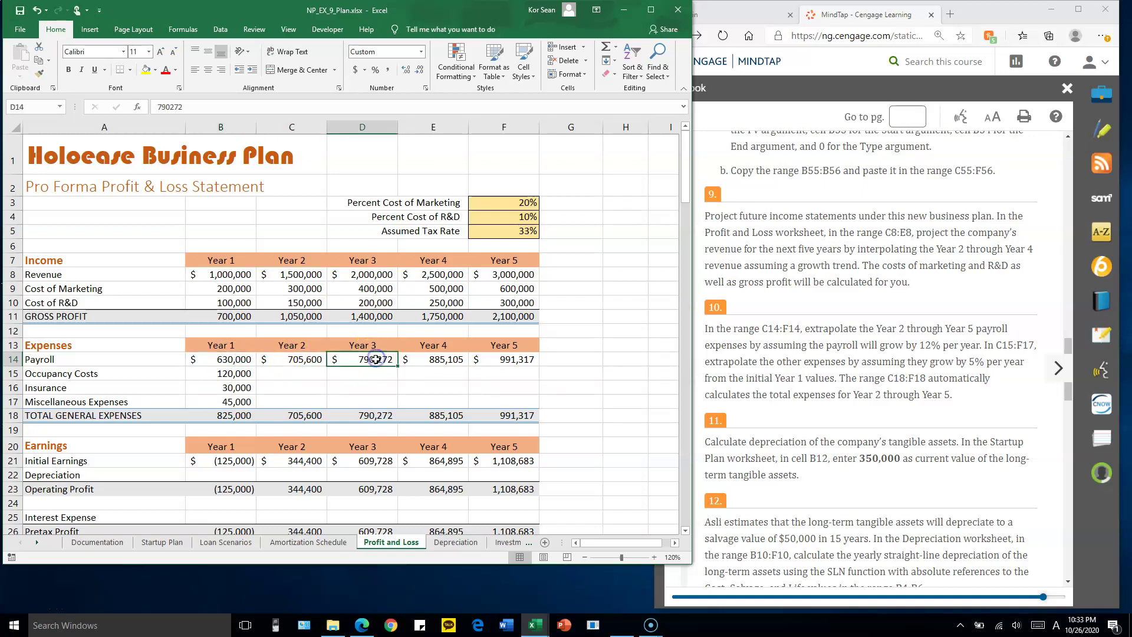
pyautogui.click(305, 359)
pyautogui.click(460, 358)
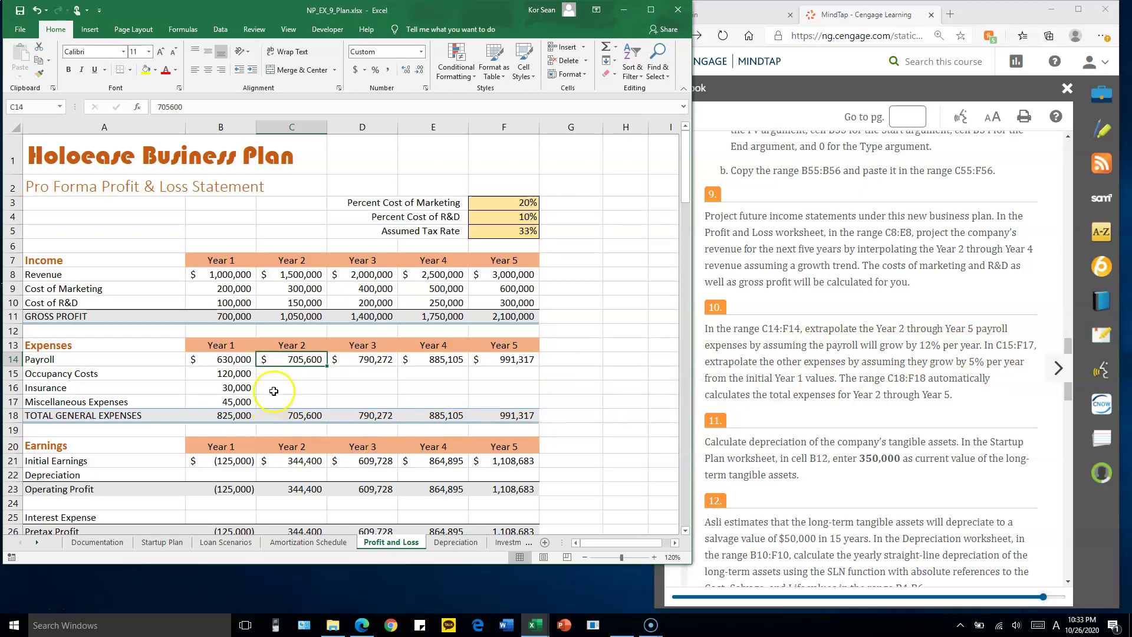
# Step: Extrapolate the occupancy costs by filling B15:F15 with a growth series in rows using a step value of 1.05
pyautogui.click(290, 377)
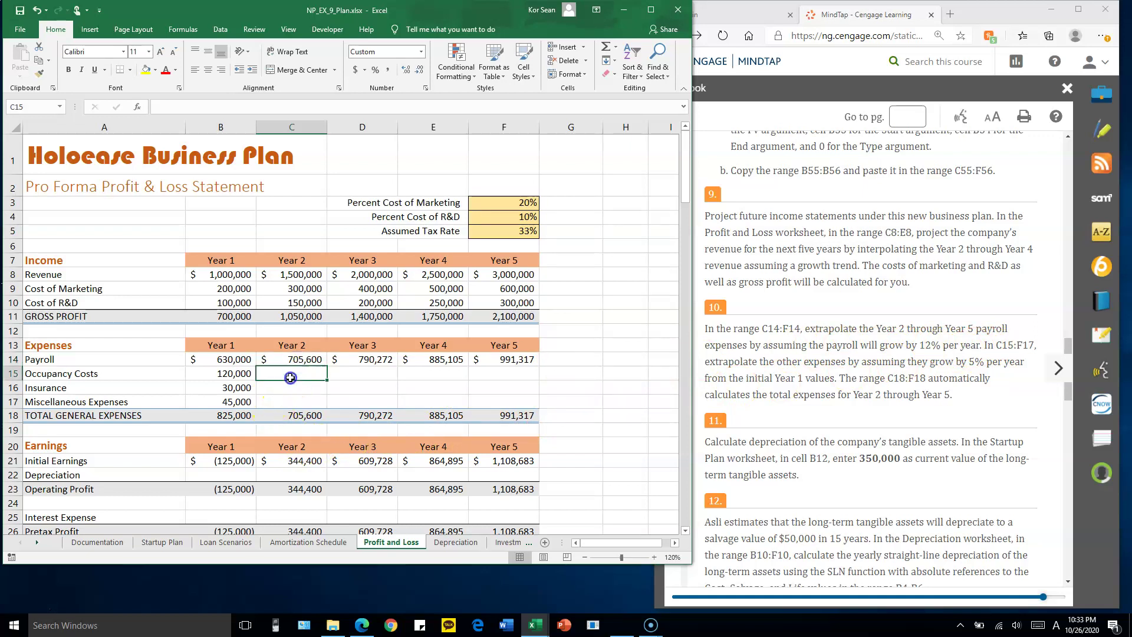
pyautogui.moveTo(236, 373); pyautogui.dragTo(500, 373)
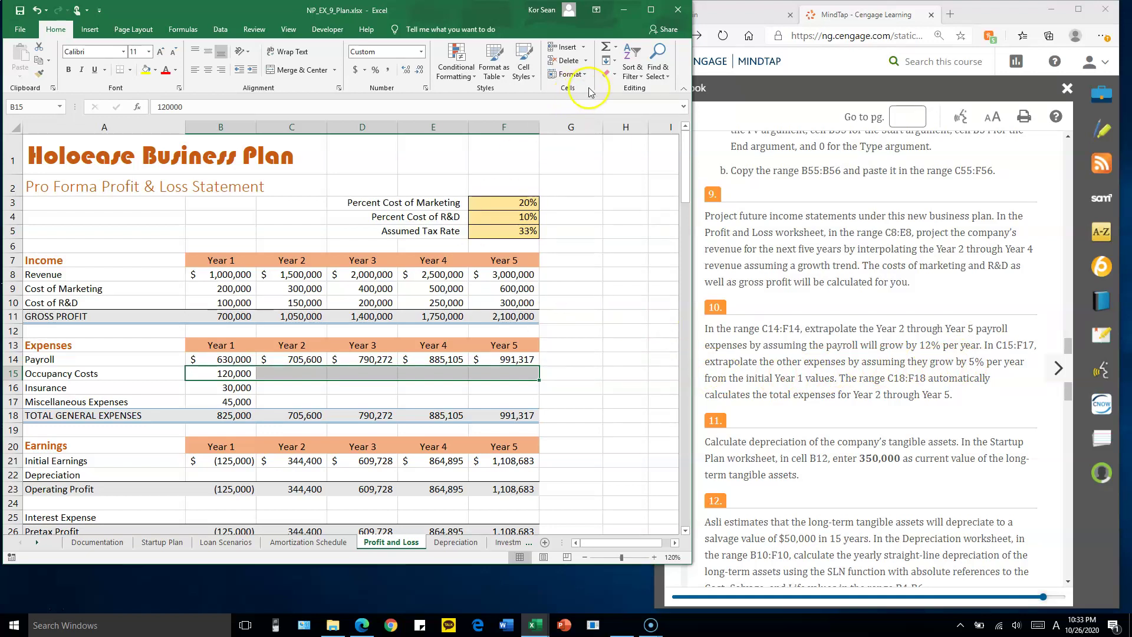
pyautogui.click(614, 64)
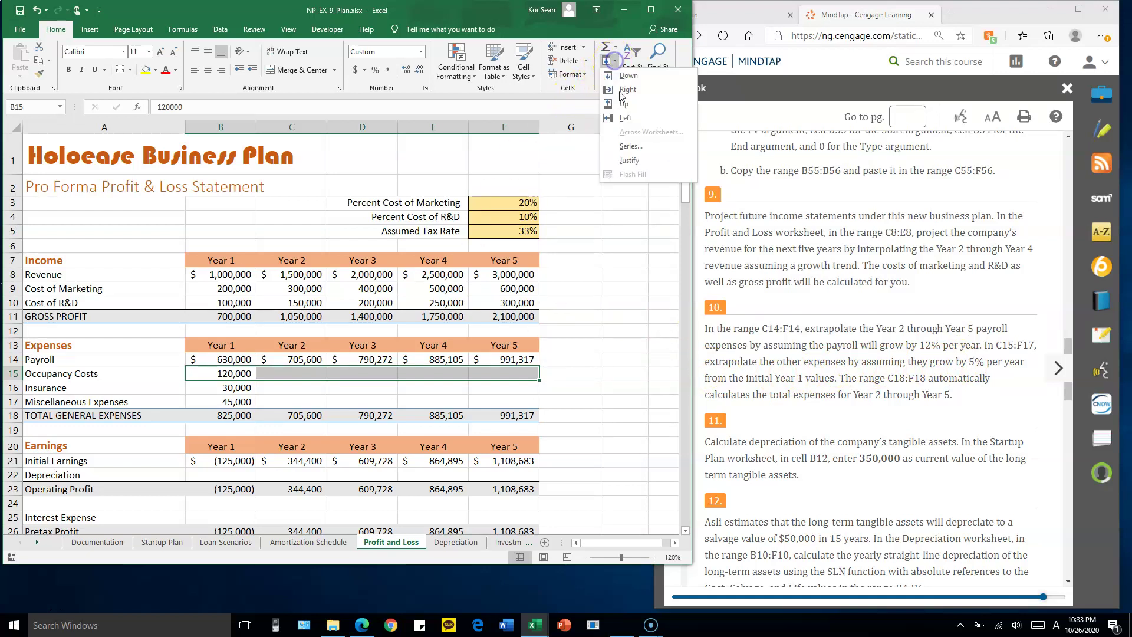
pyautogui.click(636, 147)
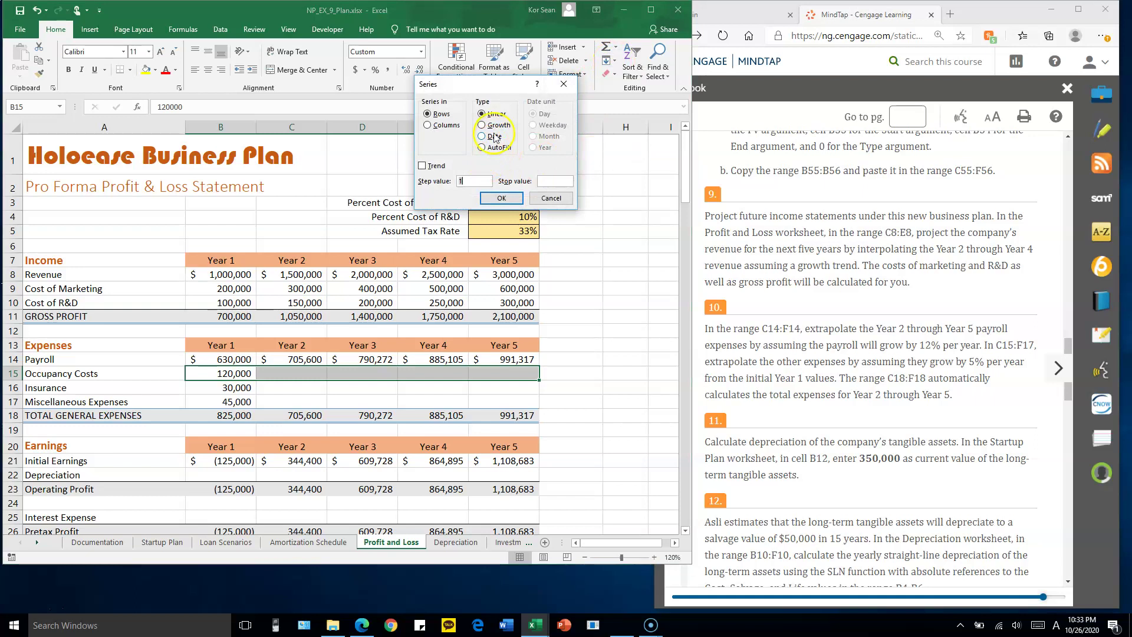
pyautogui.click(494, 125)
pyautogui.click(446, 180)
pyautogui.write('1.05')
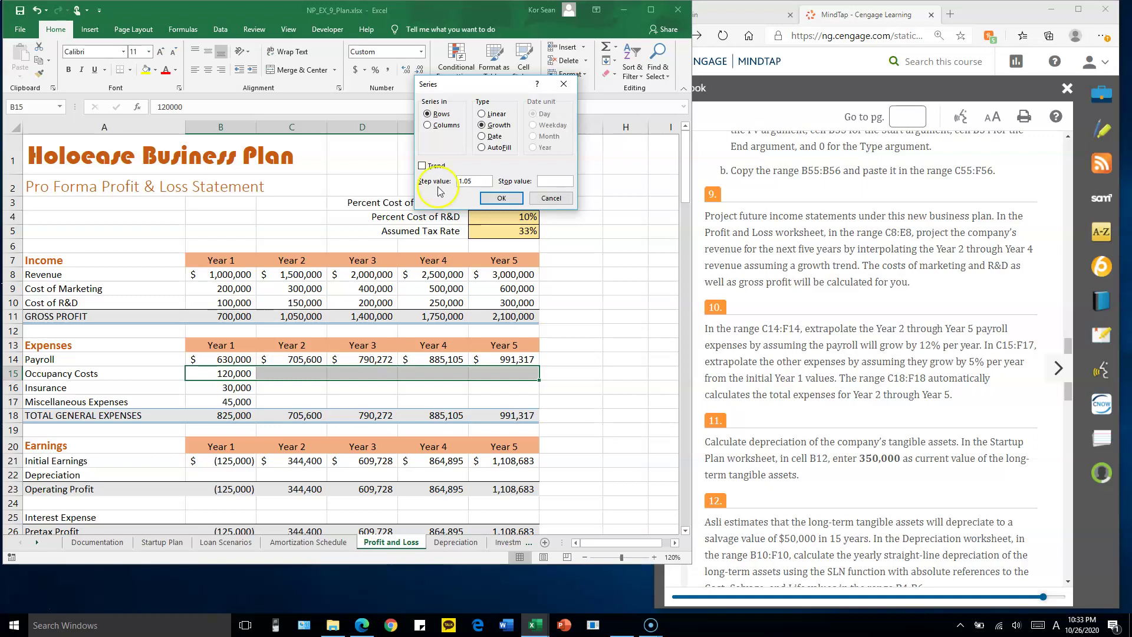
pyautogui.click(500, 198)
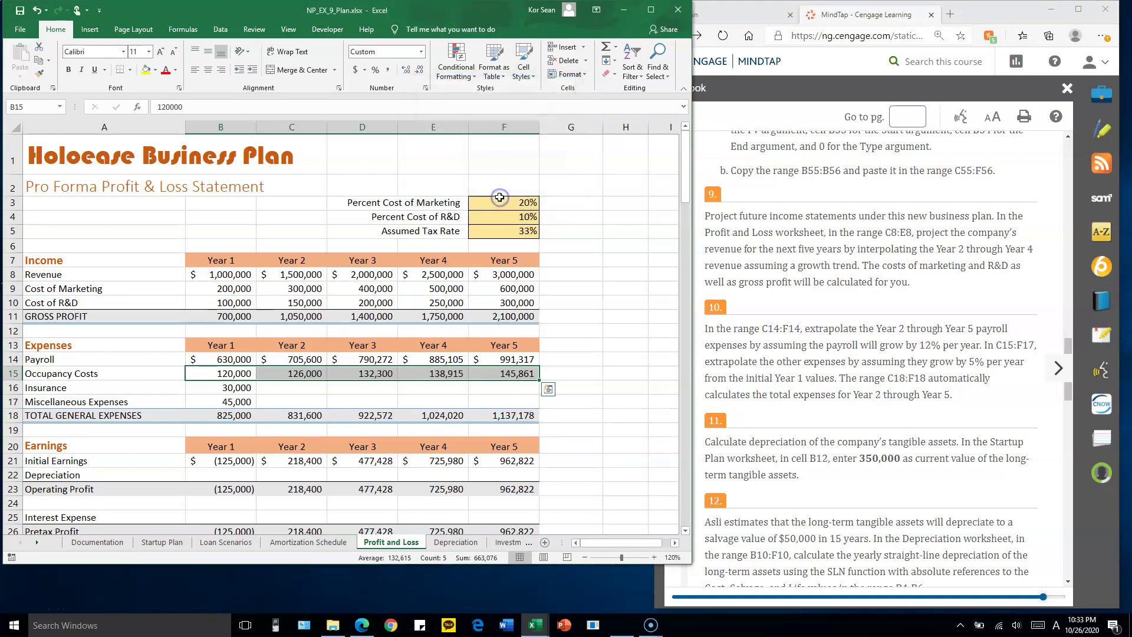
# Step: Compare the Year 2 occupancy cost in C15 with the Year 1 value in B15
pyautogui.click(308, 375)
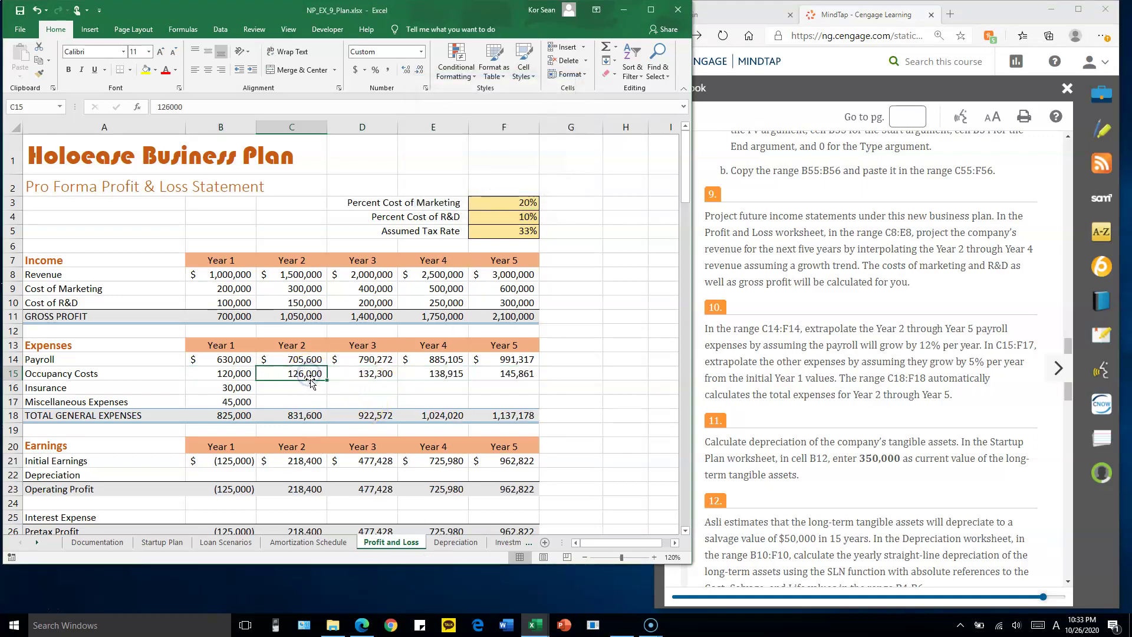
pyautogui.click(235, 375)
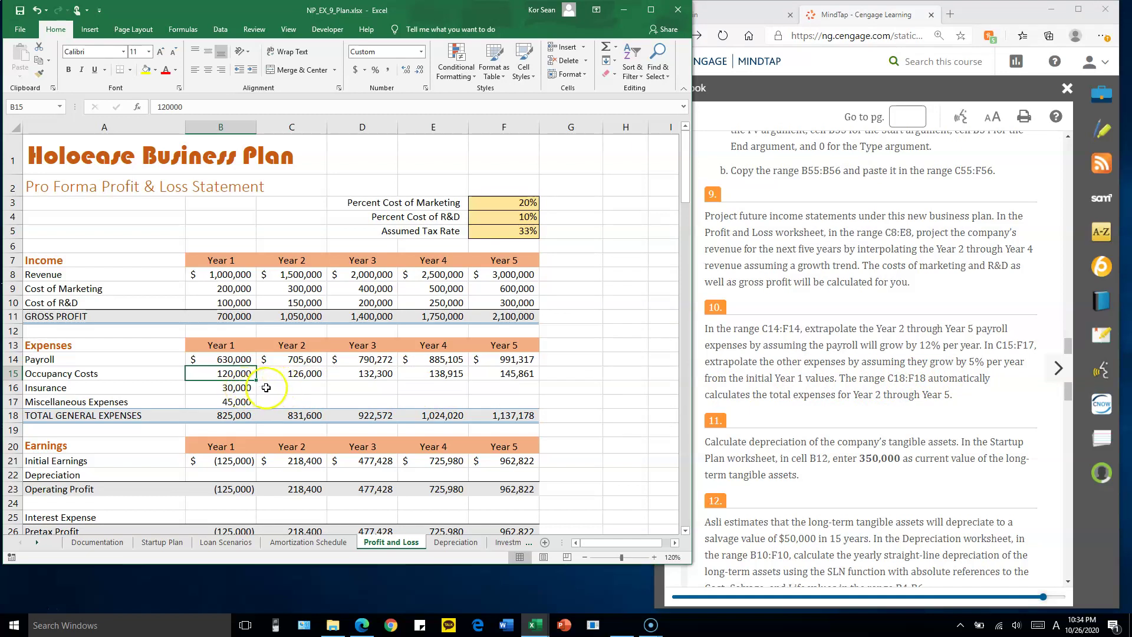
pyautogui.press('Return')
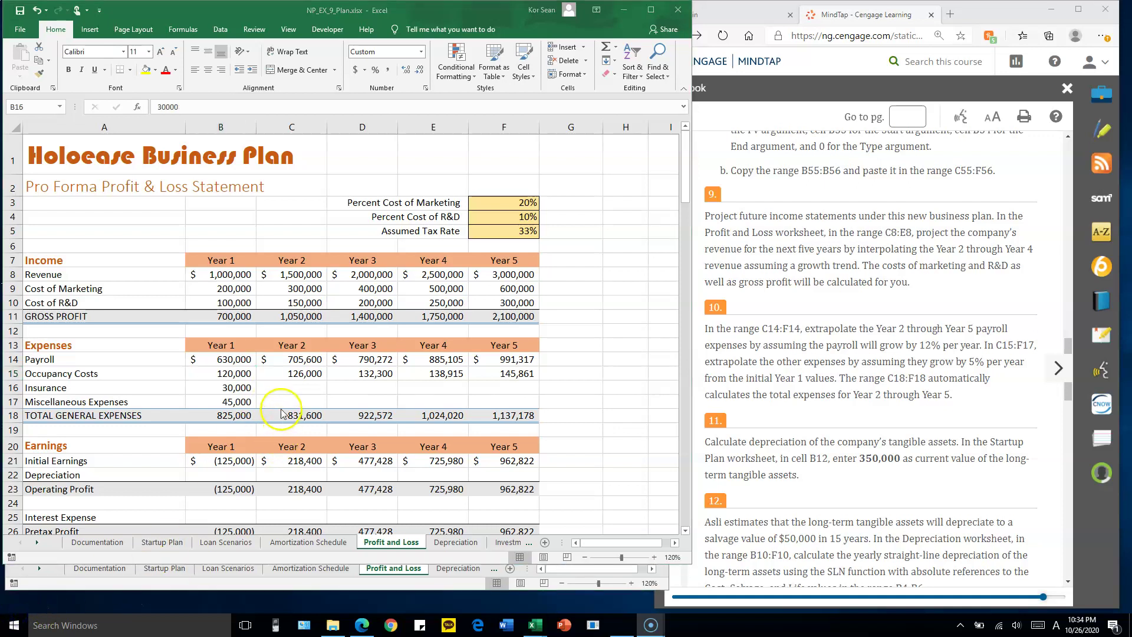
# Step: Extrapolate Insurance and Miscellaneous Expenses across B16:F17 as a growth series in rows with a step value of 1.05
pyautogui.click(241, 386)
pyautogui.moveTo(241, 387); pyautogui.dragTo(507, 398)
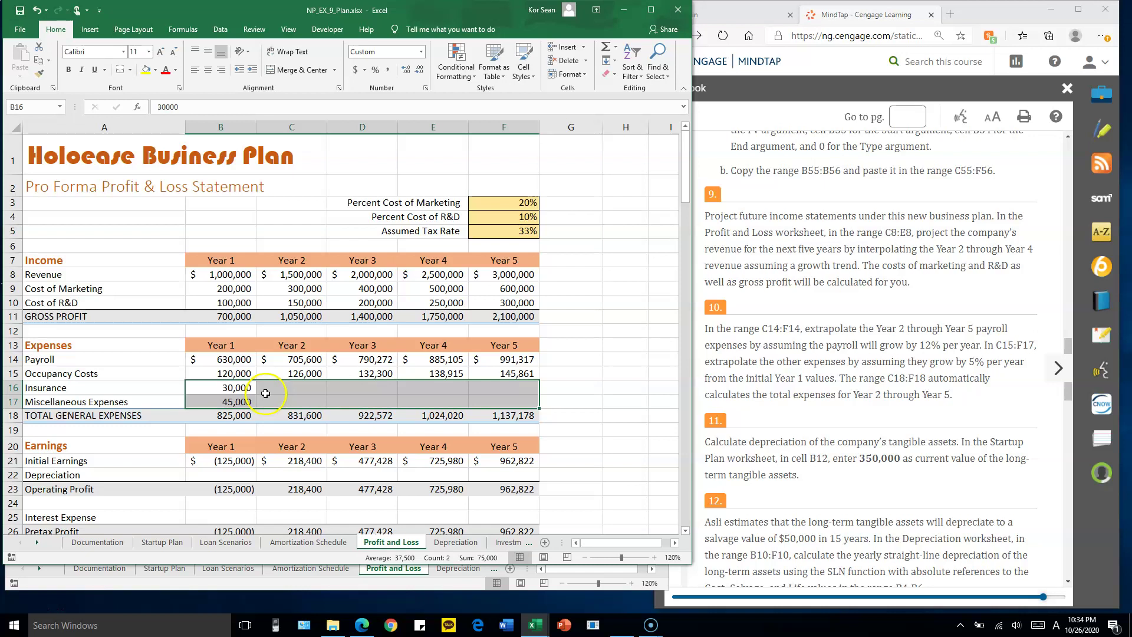
pyautogui.moveTo(228, 373); pyautogui.dragTo(502, 375)
pyautogui.moveTo(238, 389); pyautogui.dragTo(527, 401)
pyautogui.click(616, 62)
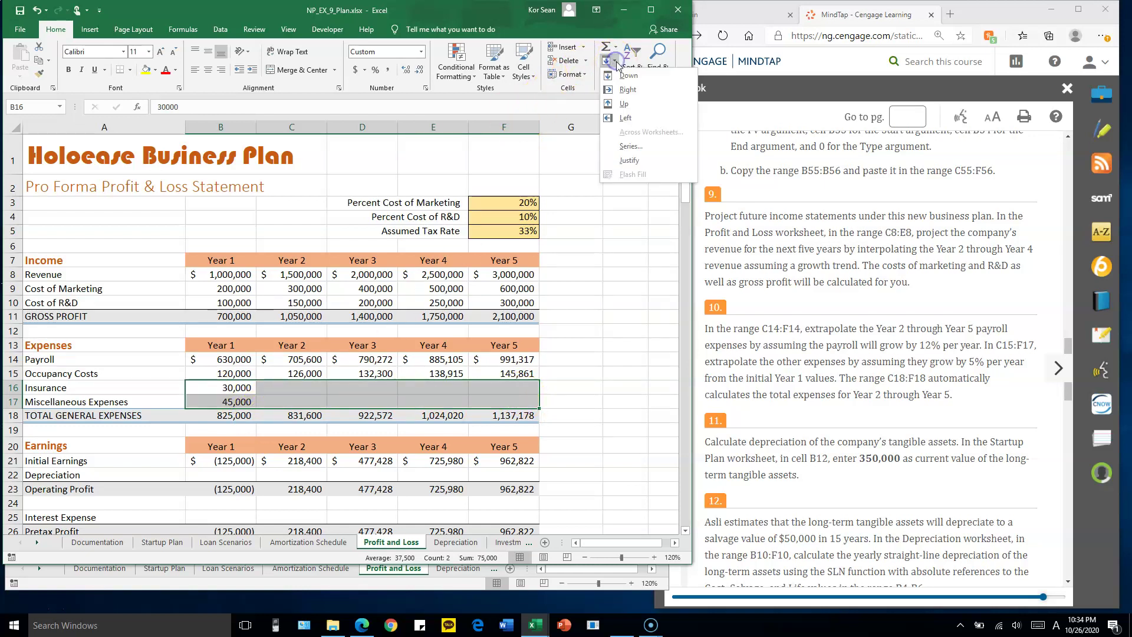
pyautogui.click(630, 148)
pyautogui.click(494, 125)
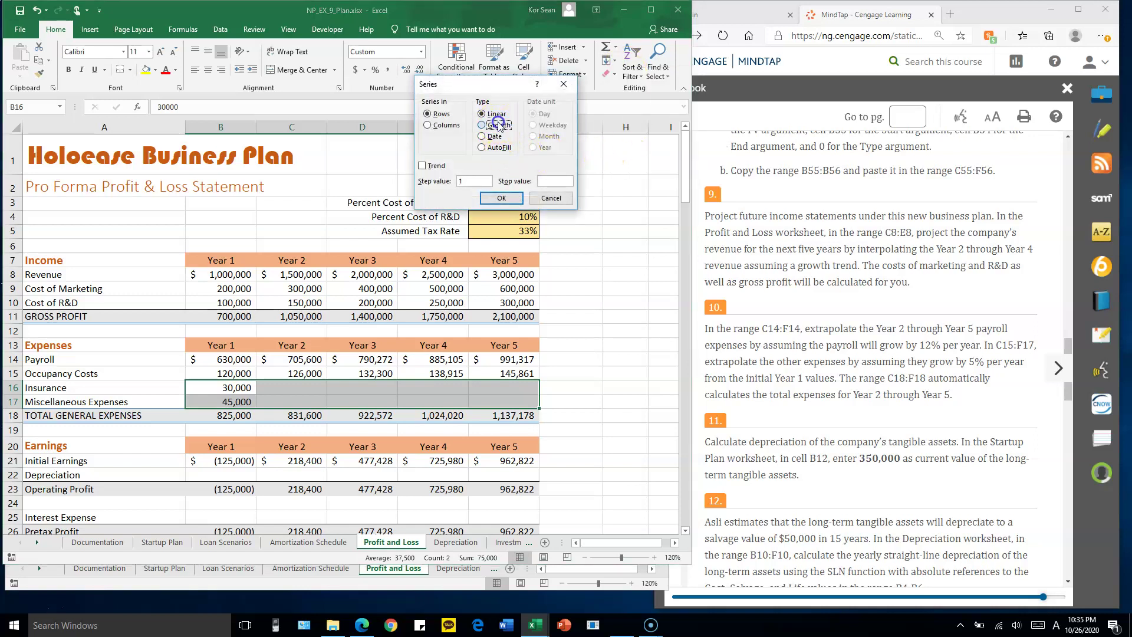
pyautogui.click(475, 179)
pyautogui.write('.05')
pyautogui.press('BackSpace')
pyautogui.press('BackSpace')
pyautogui.press('BackSpace')
pyautogui.press('Return')
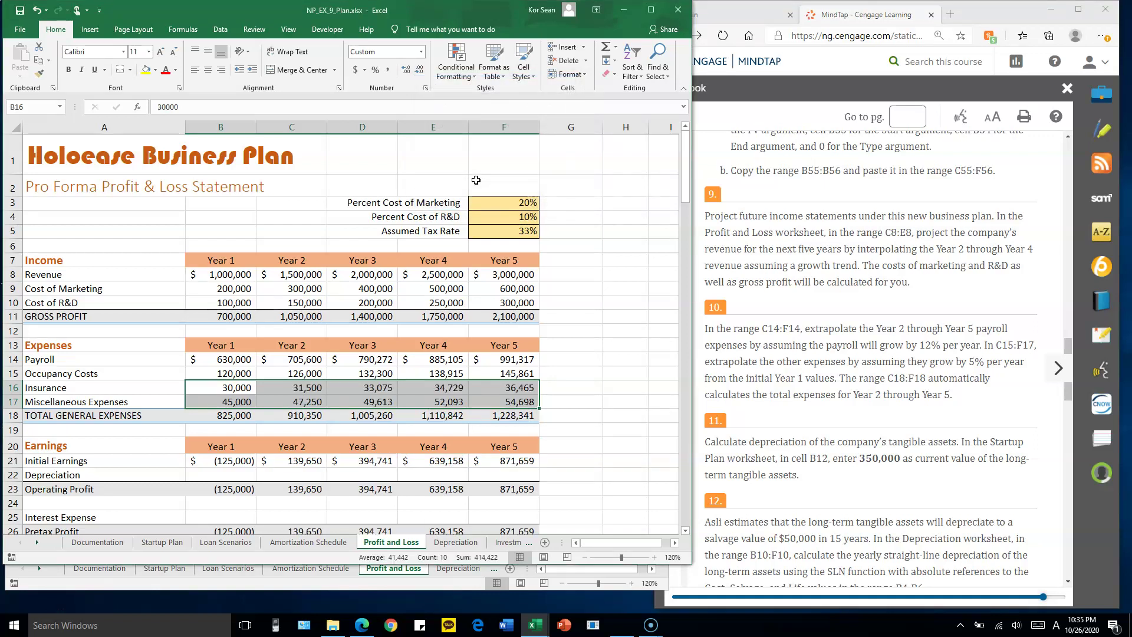
# Step: Read instruction 11 in the browser textbook, switch back to Excel and enter 350,000 for Long-Term Assets in B12 of the Startup Plan worksheet
pyautogui.click(917, 386)
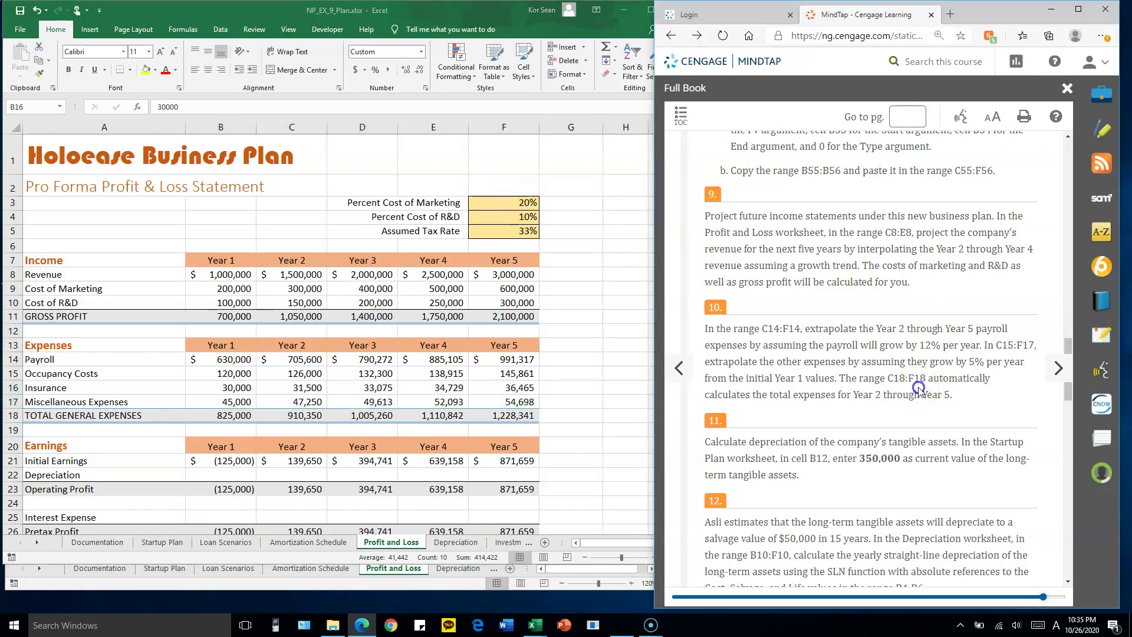
pyautogui.scroll(-4, 890, 307)
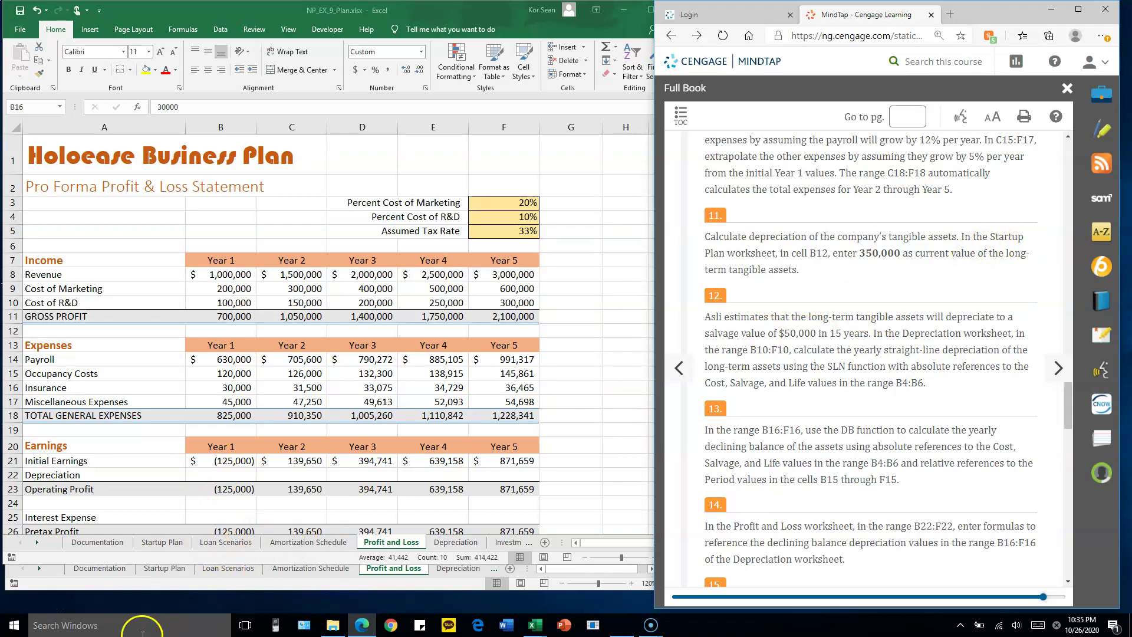
pyautogui.hotkey('alt', 'Tab')
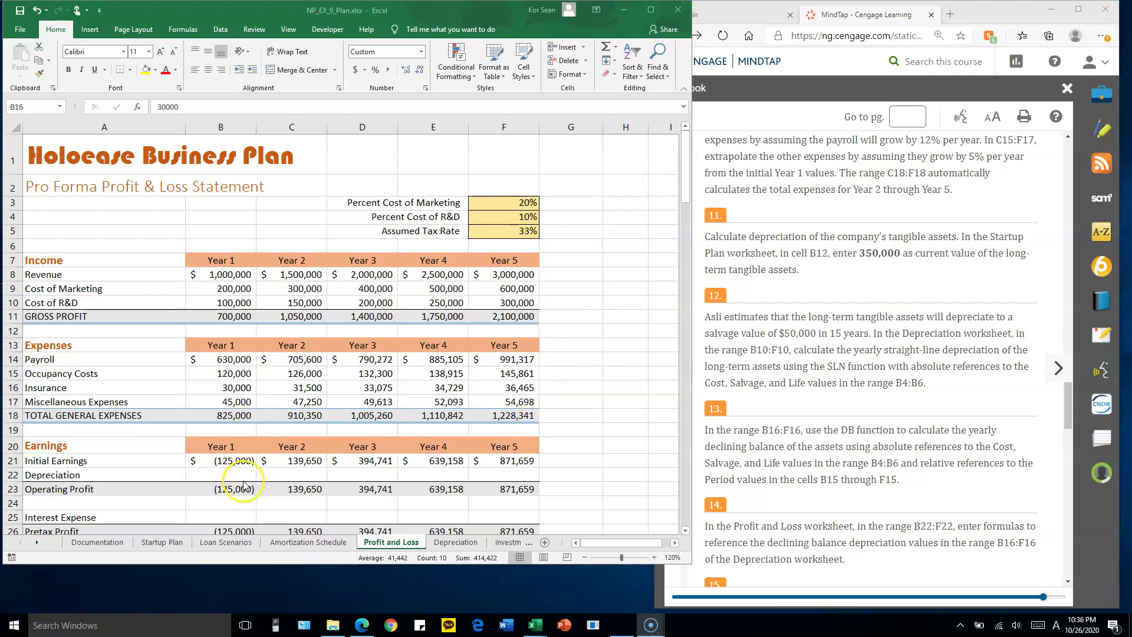
pyautogui.click(149, 543)
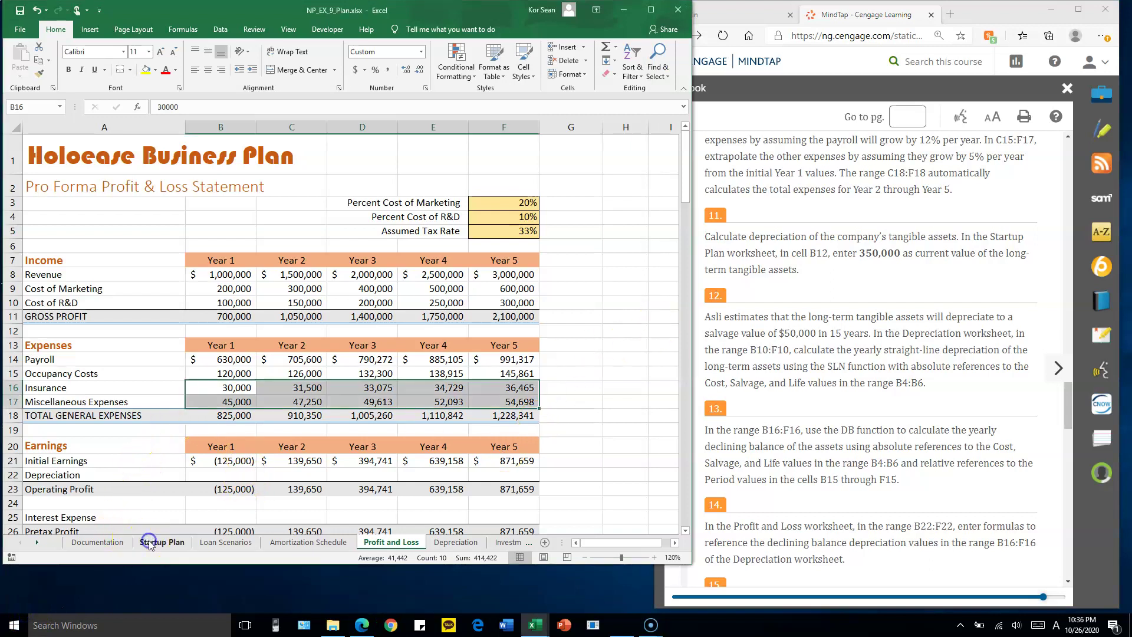
pyautogui.scroll(2, 286, 213)
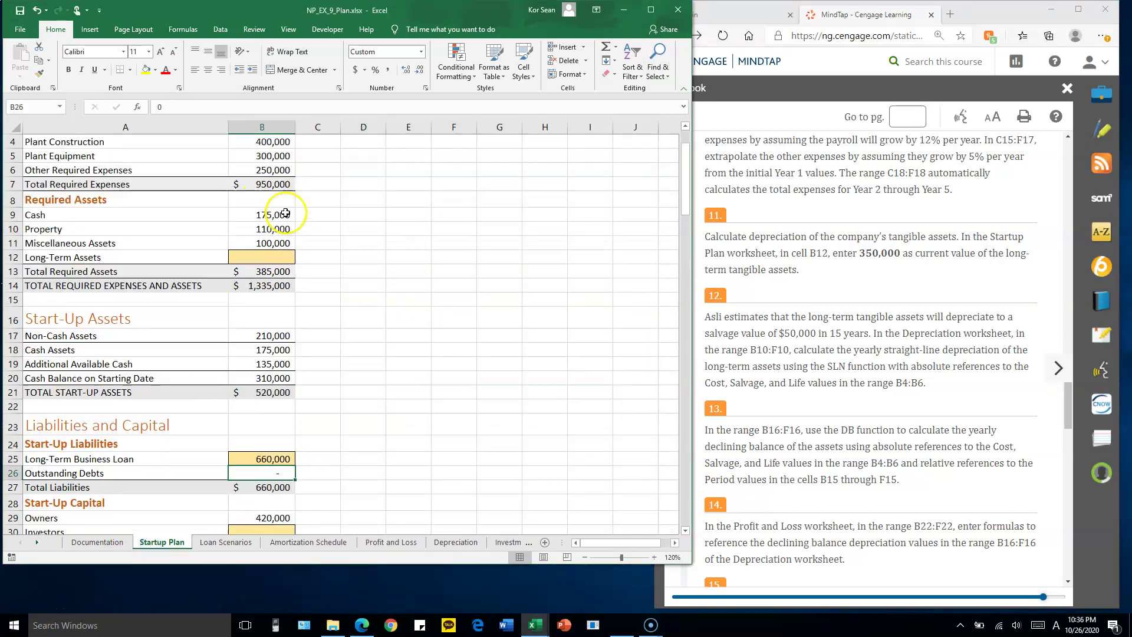
pyautogui.click(268, 257)
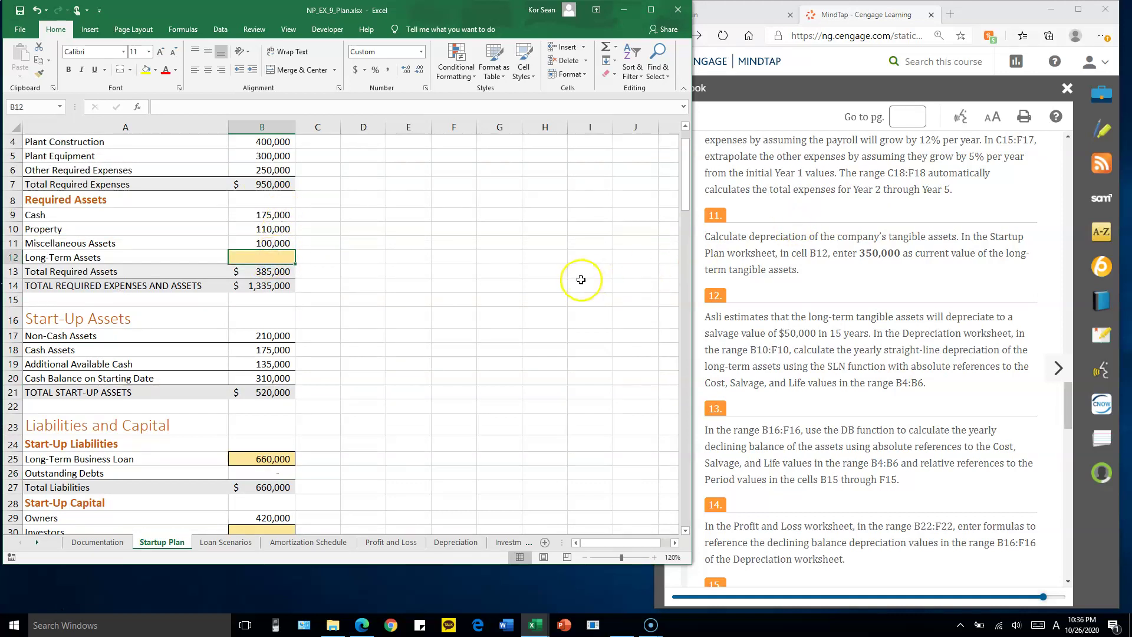
pyautogui.write('350')
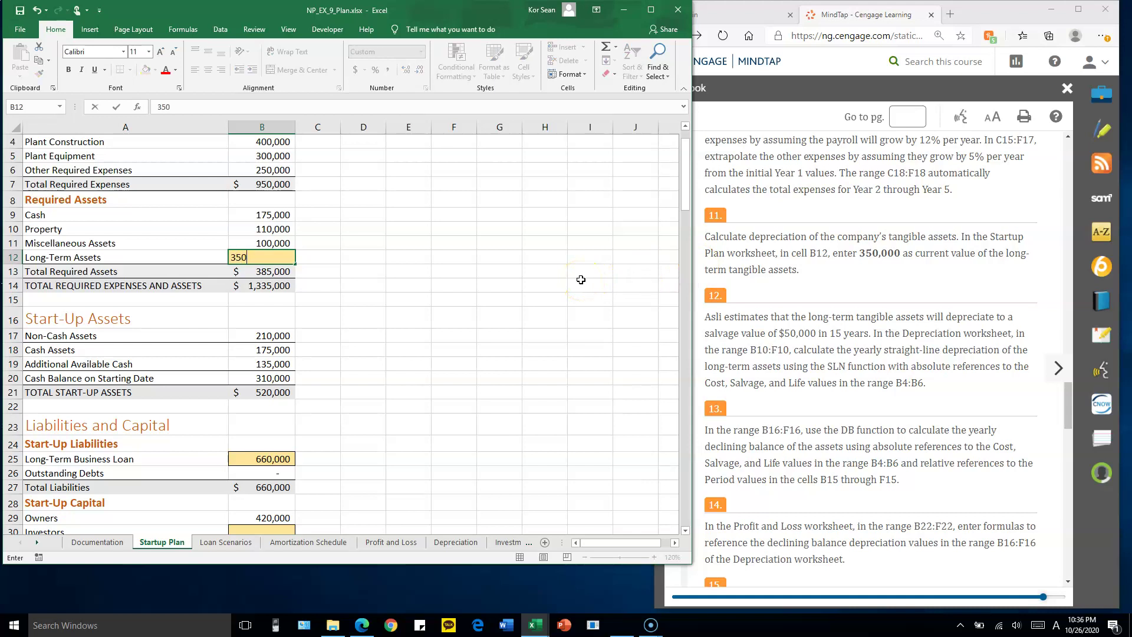
pyautogui.write(',000')
pyautogui.press('Return')
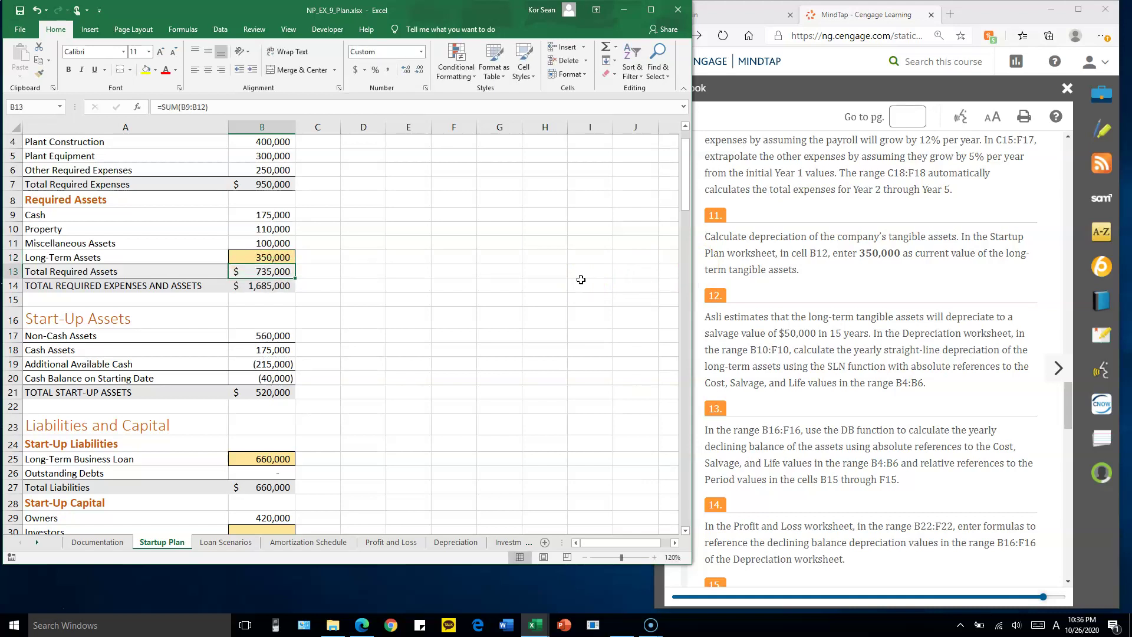
pyautogui.click(271, 256)
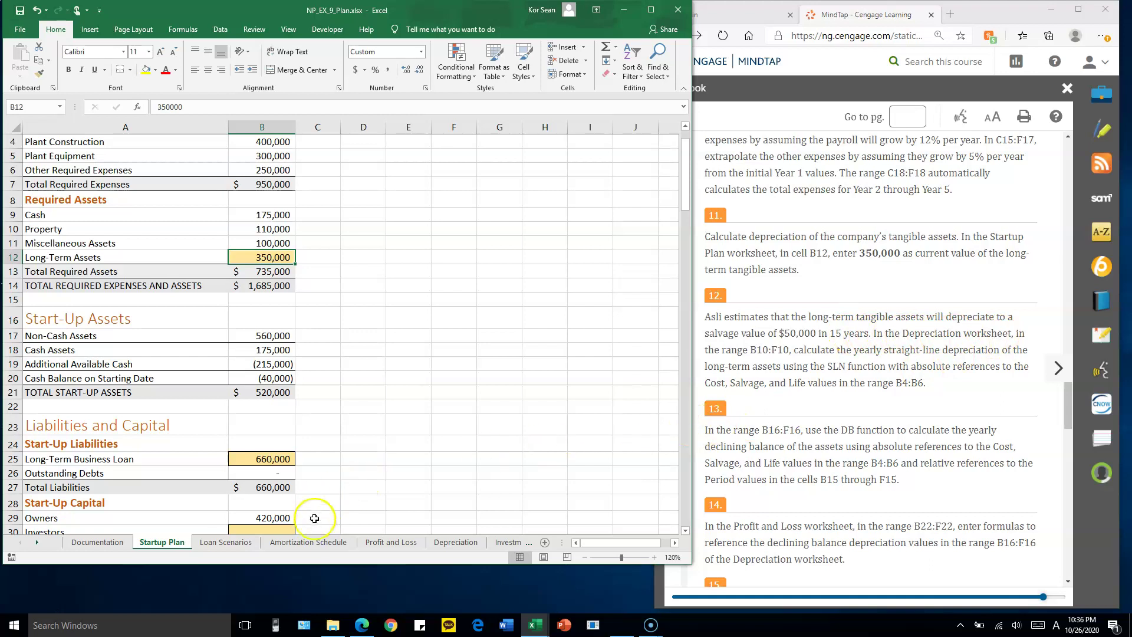
# Step: Open the Depreciation worksheet and examine its cost, salvage and life inputs and the range B10:F10 against the SLN instructions in the browser textbook
pyautogui.click(463, 543)
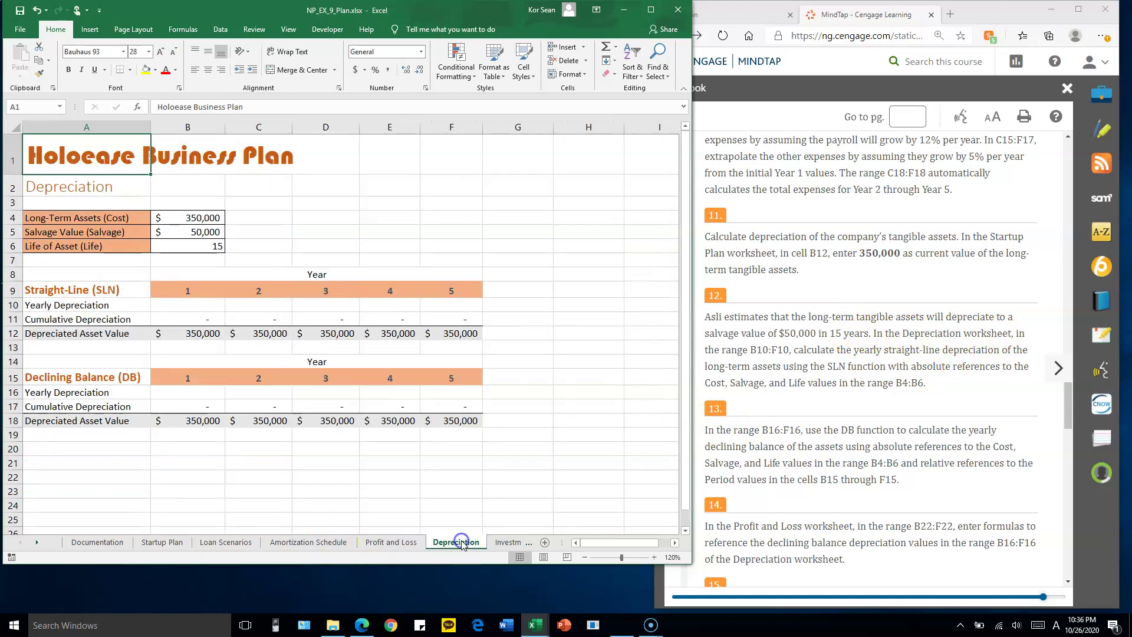
pyautogui.click(211, 220)
pyautogui.click(206, 233)
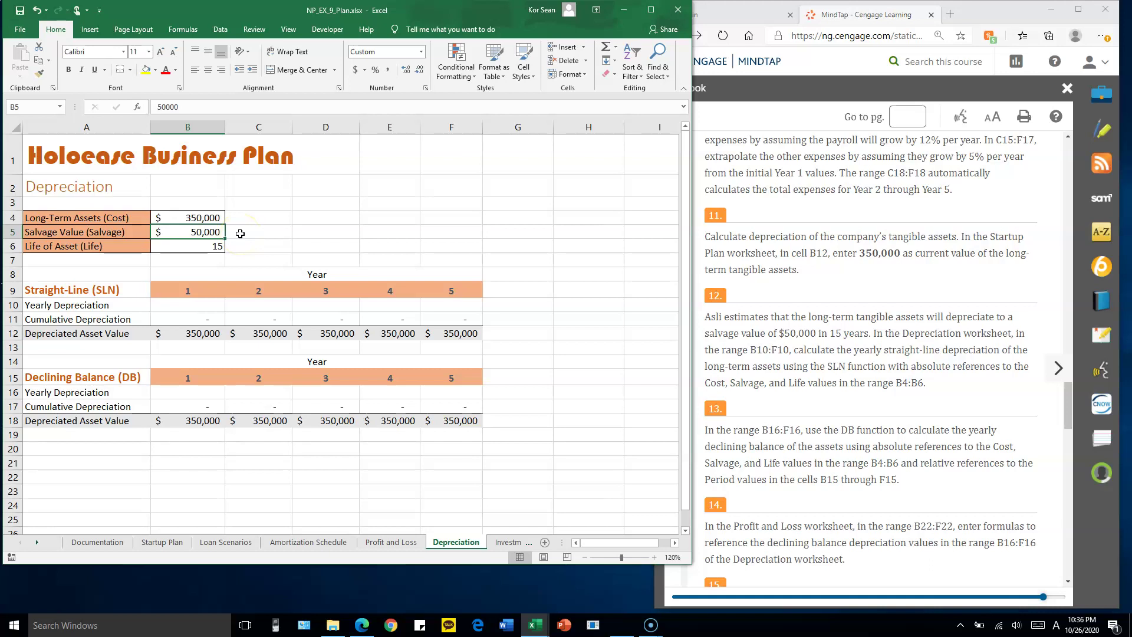
pyautogui.click(109, 218)
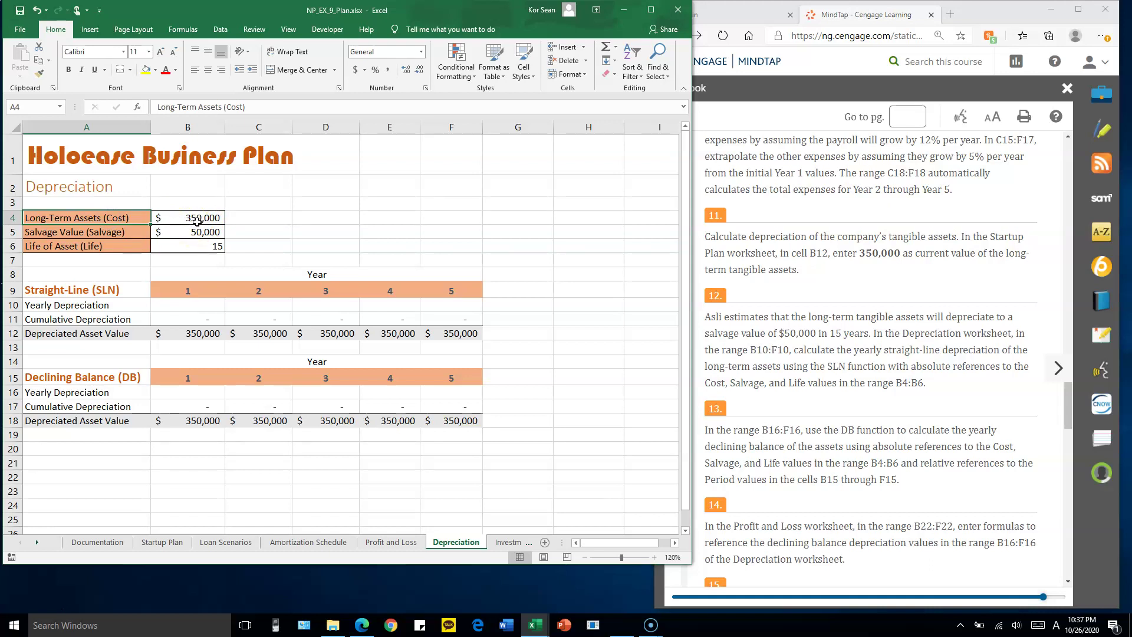
pyautogui.click(207, 245)
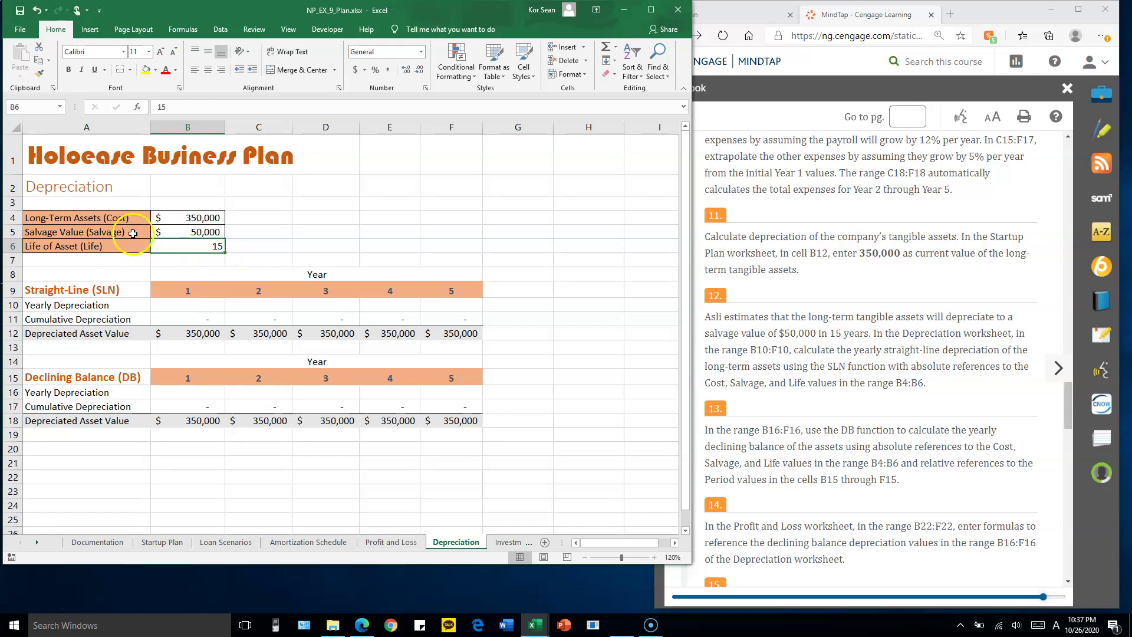
pyautogui.click(188, 232)
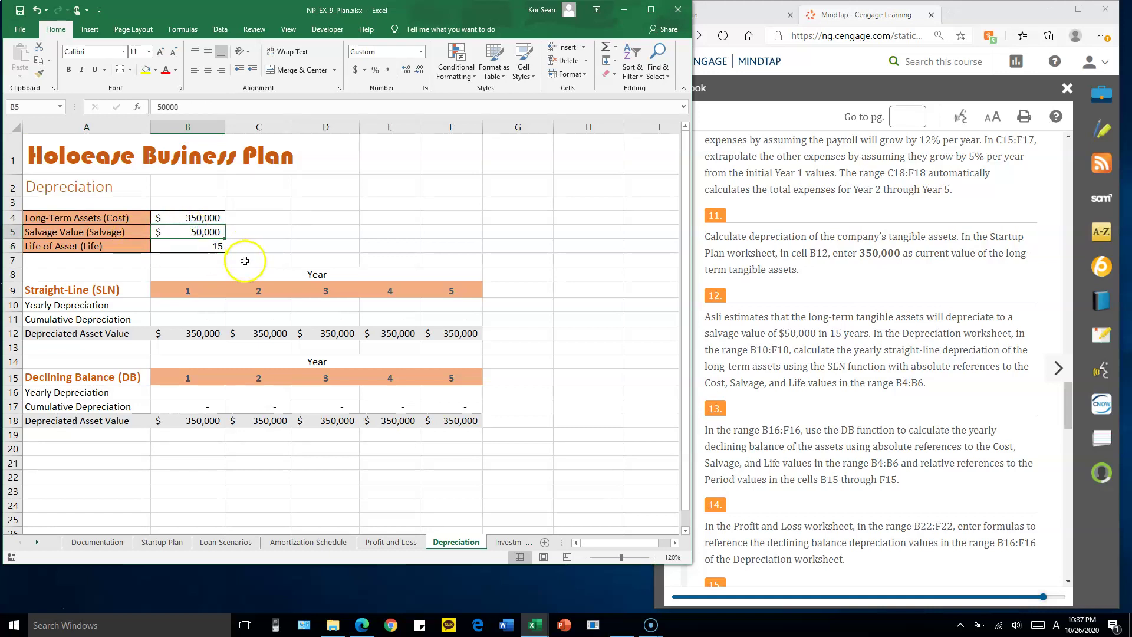
pyautogui.click(182, 229)
pyautogui.click(850, 327)
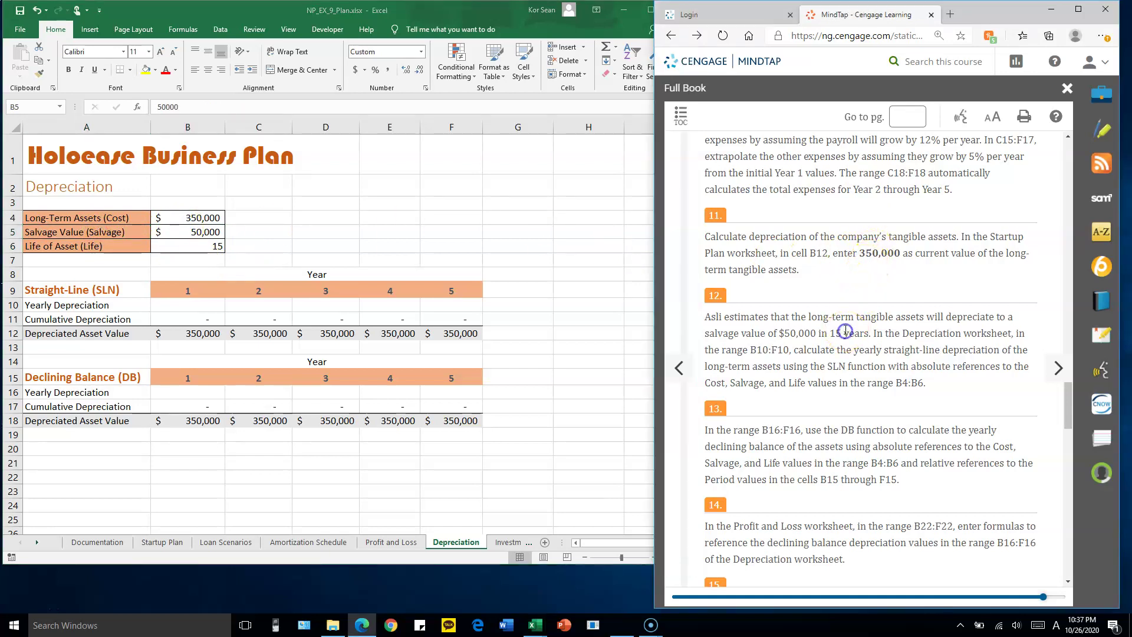
pyautogui.scroll(-1, 847, 333)
pyautogui.scroll(-1, 847, 334)
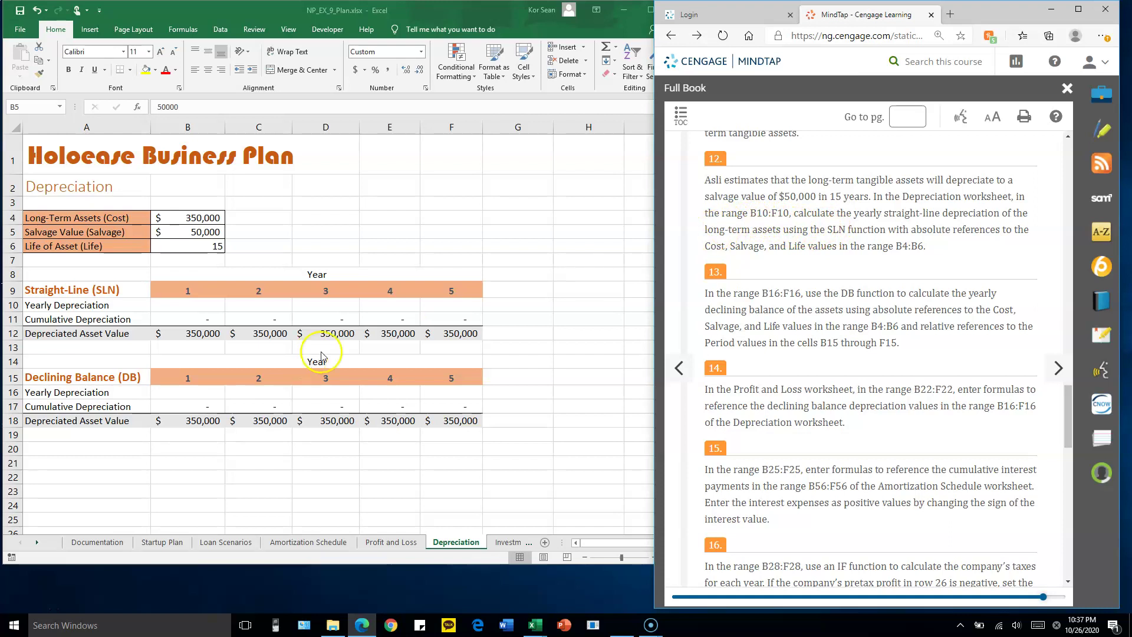
pyautogui.click(279, 338)
pyautogui.moveTo(203, 305); pyautogui.dragTo(448, 305)
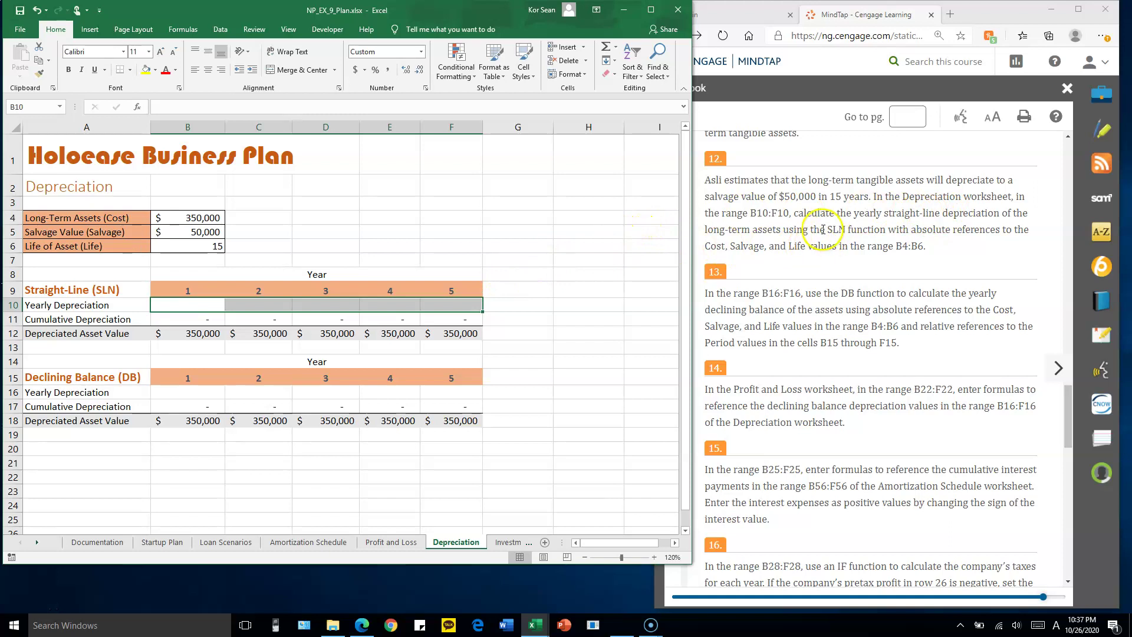
pyautogui.moveTo(826, 230); pyautogui.dragTo(887, 229)
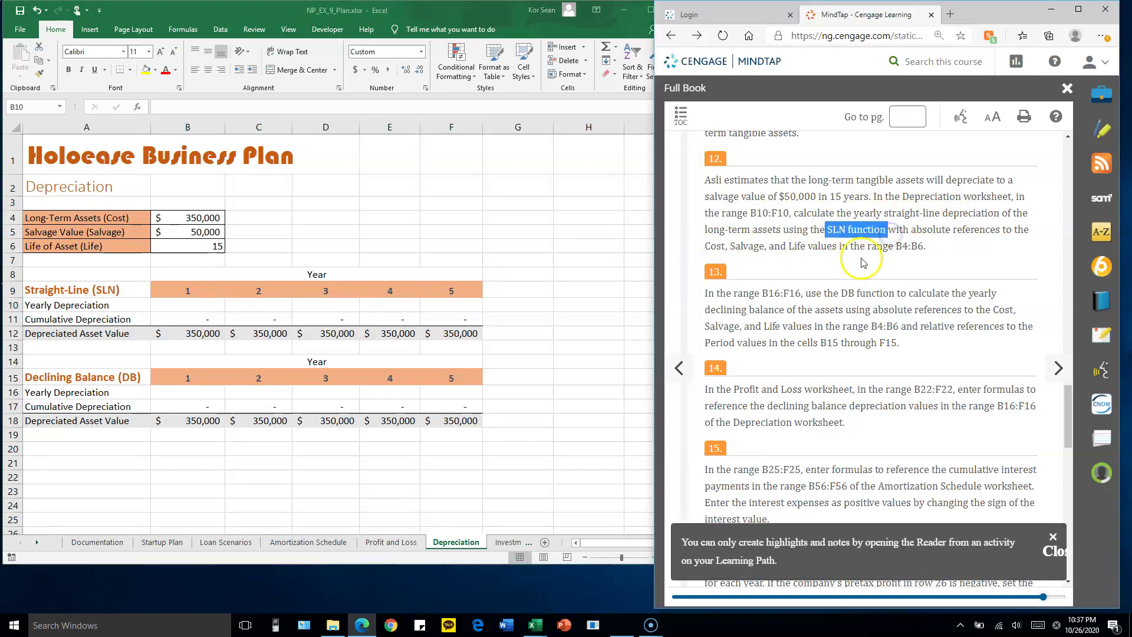
# Step: Switch to Excel and enter the straight-line depreciation formula =SLN($B$44,$B$5,$B$6) for Year 1 in cell B10 of the Depreciation worksheet
pyautogui.click(186, 308)
pyautogui.moveTo(187, 304); pyautogui.dragTo(242, 304)
pyautogui.click(189, 305)
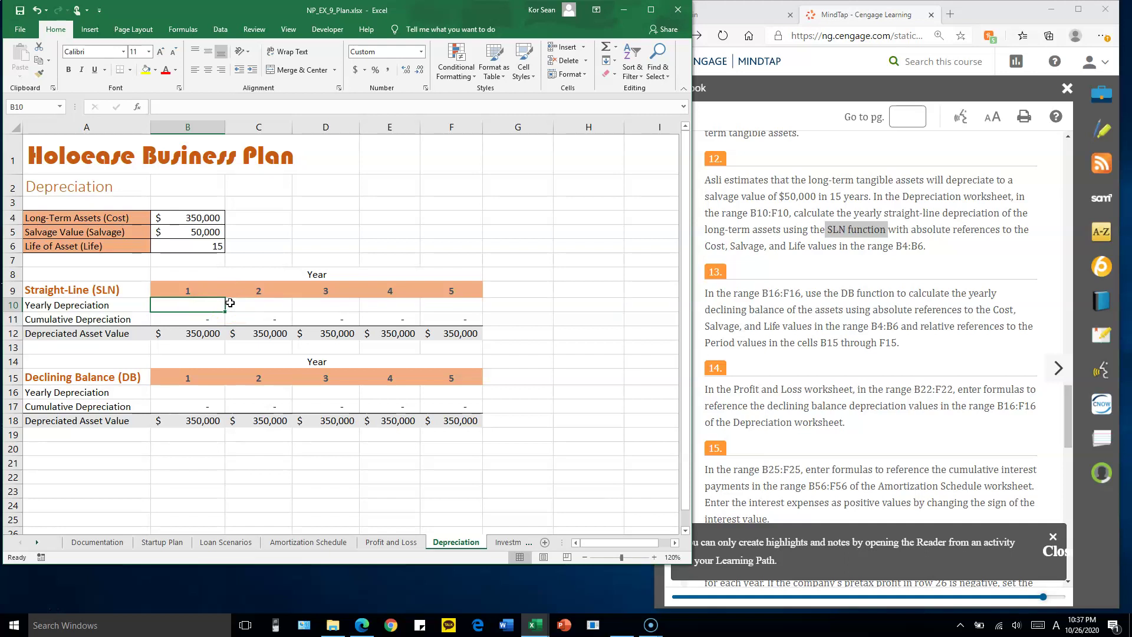
pyautogui.write('=')
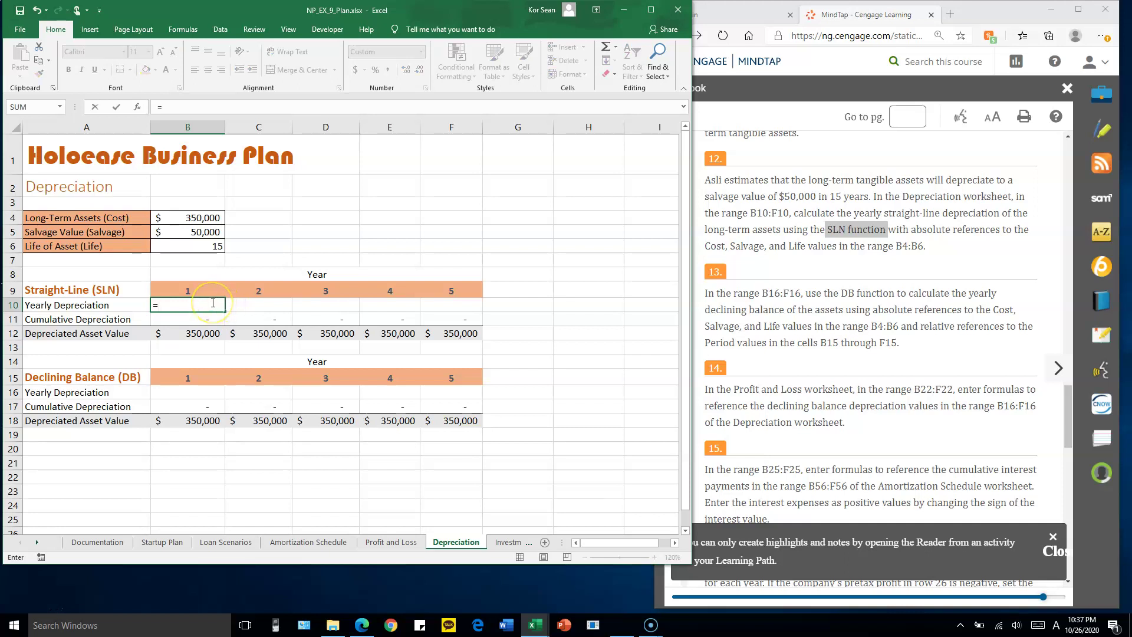
pyautogui.write('SLN')
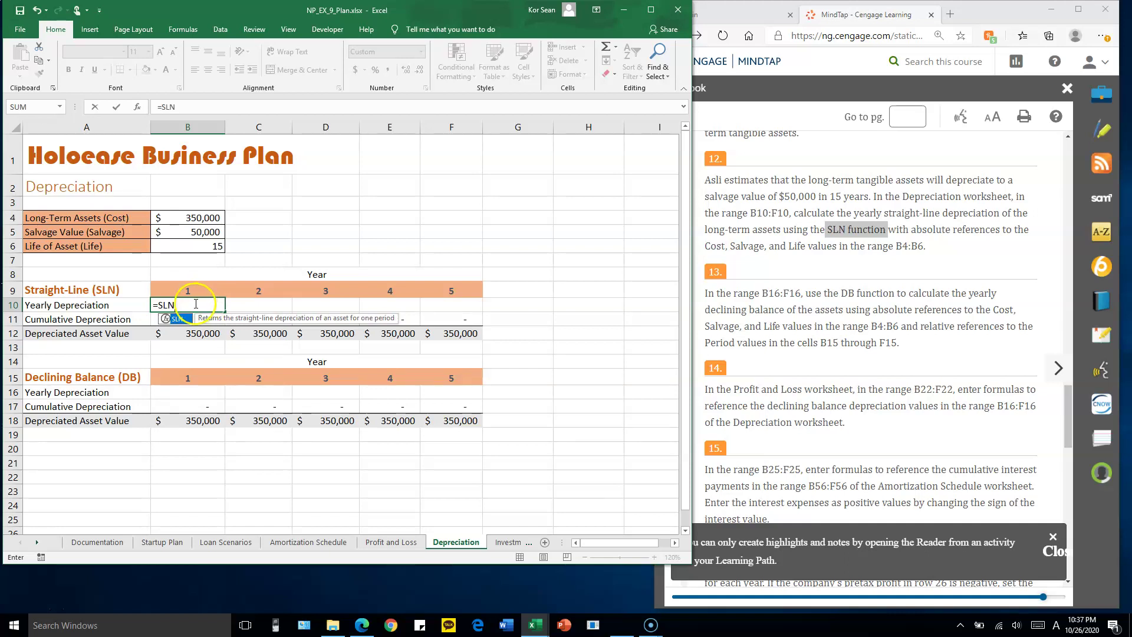
pyautogui.write('(')
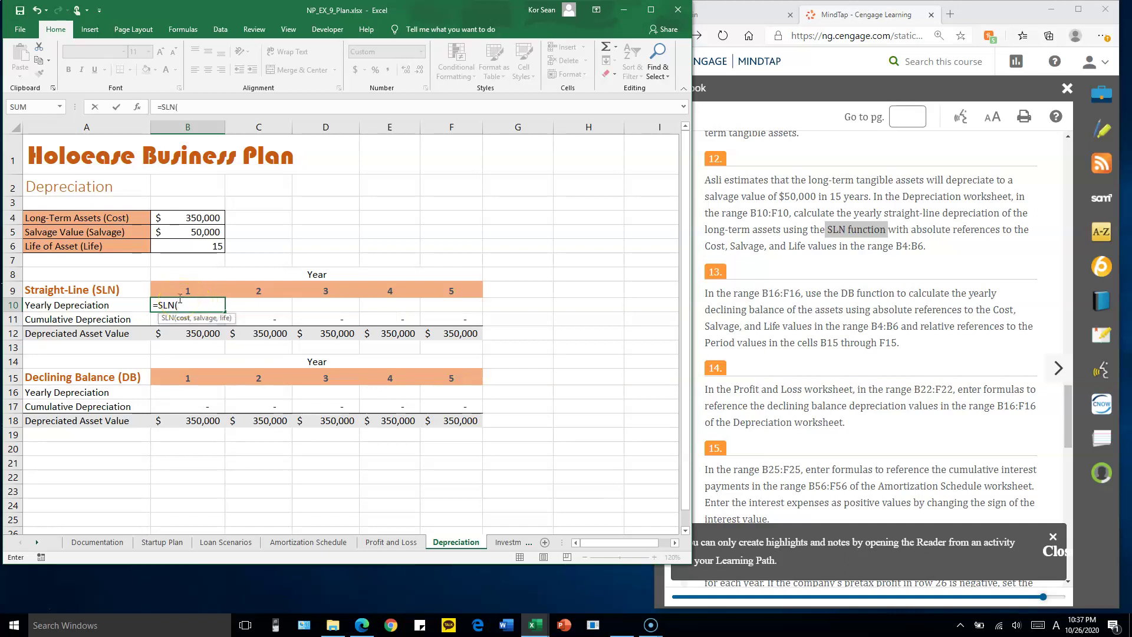
pyautogui.click(204, 218)
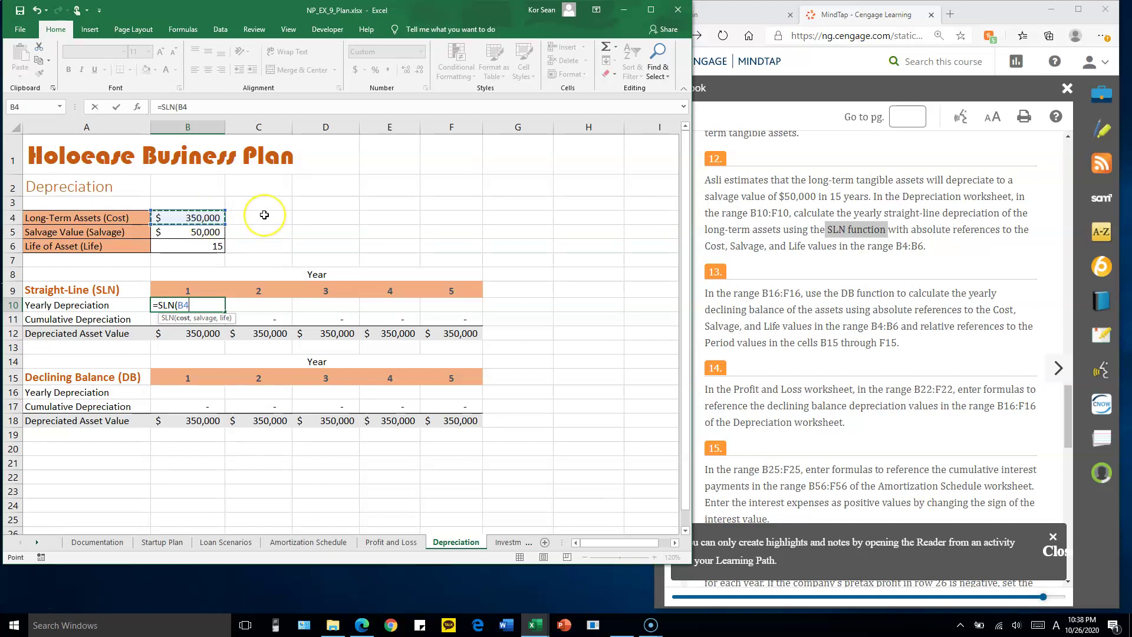
pyautogui.write('4,')
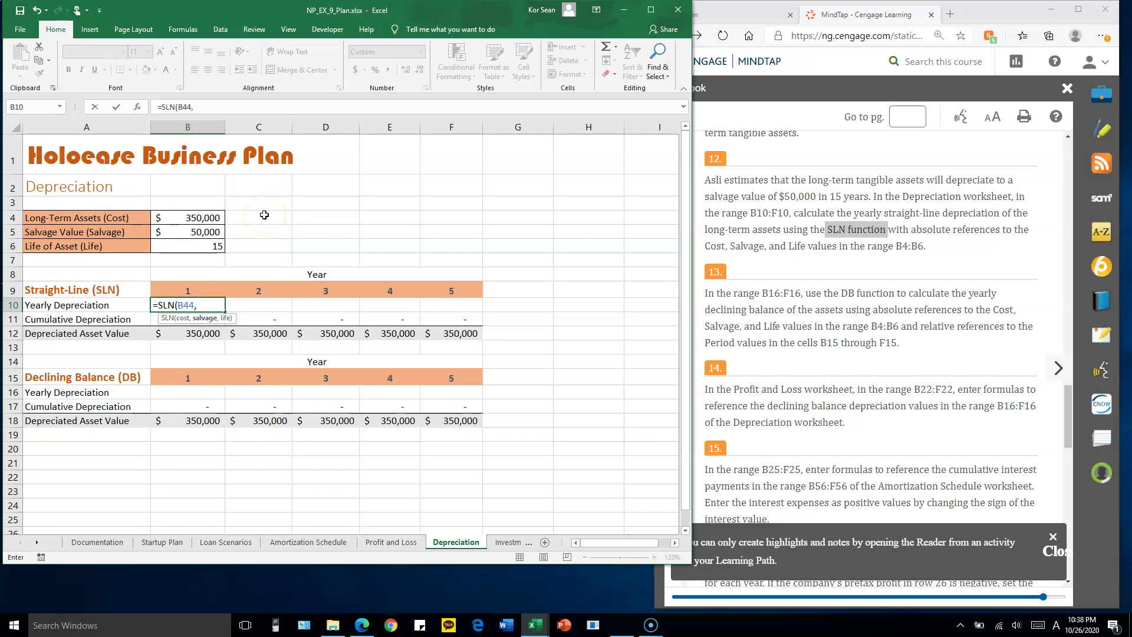
pyautogui.click(209, 232)
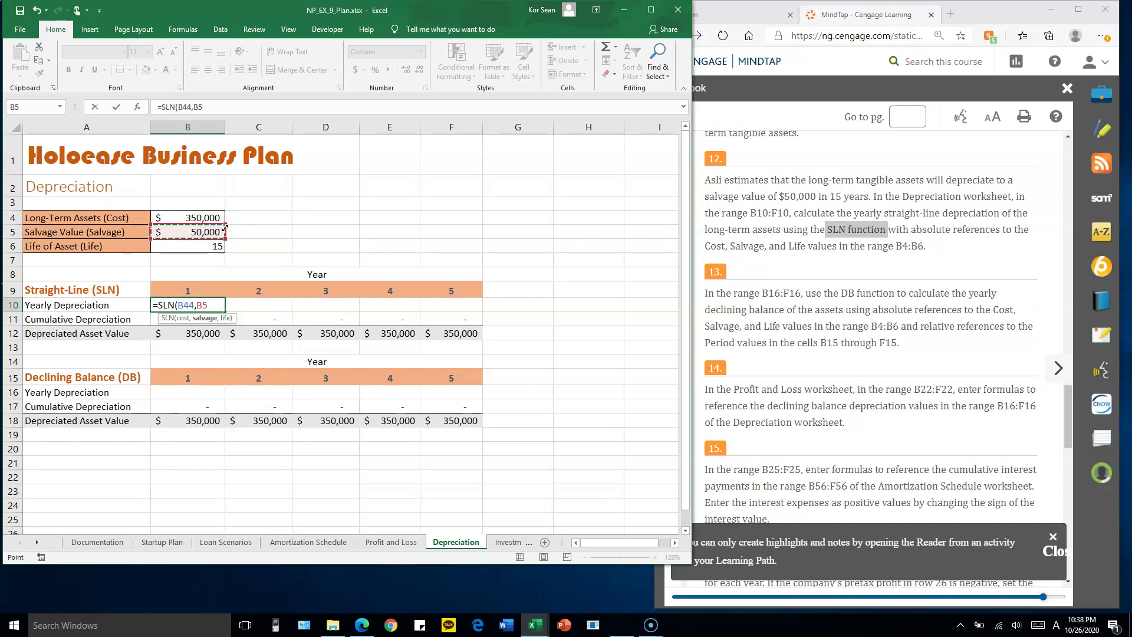
pyautogui.press('F4')
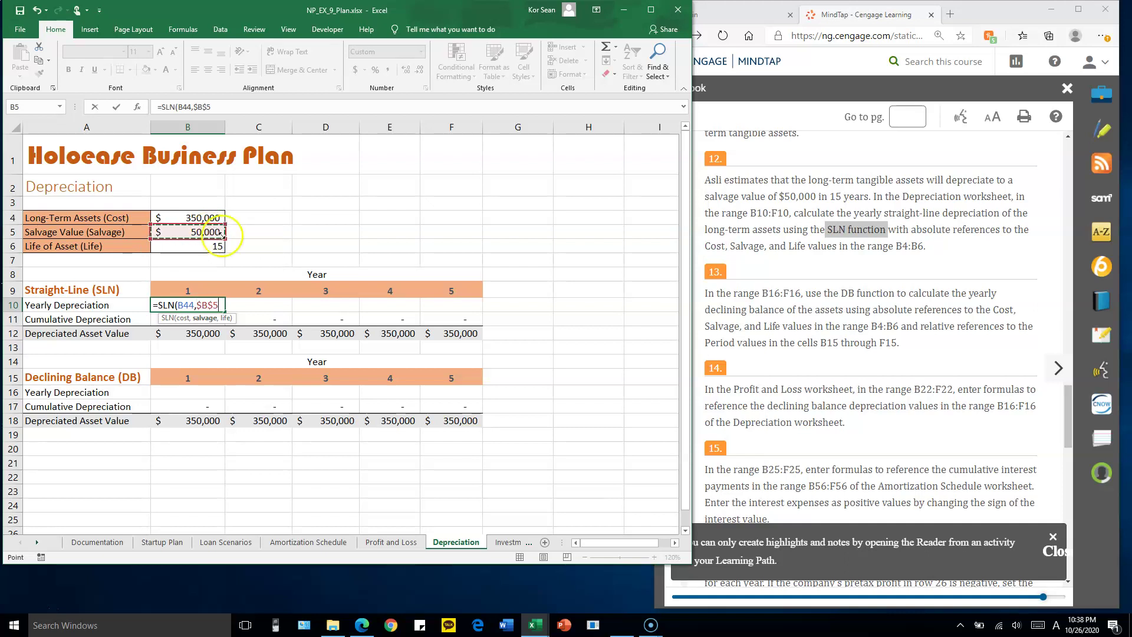
pyautogui.doubleClick(186, 304)
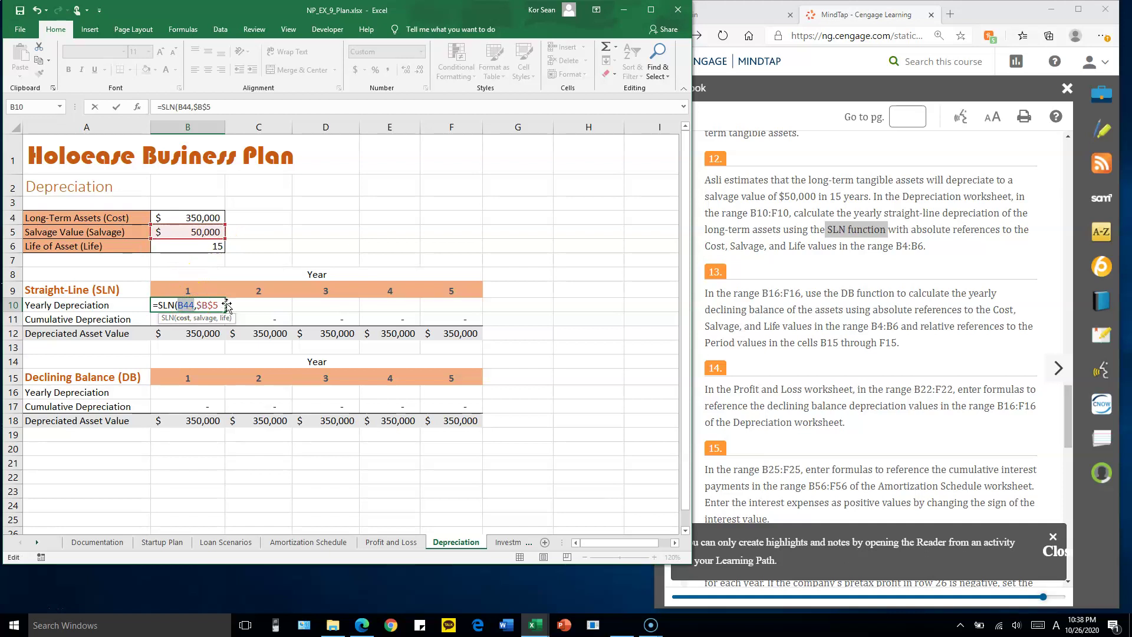
pyautogui.press('F4')
pyautogui.click(231, 303)
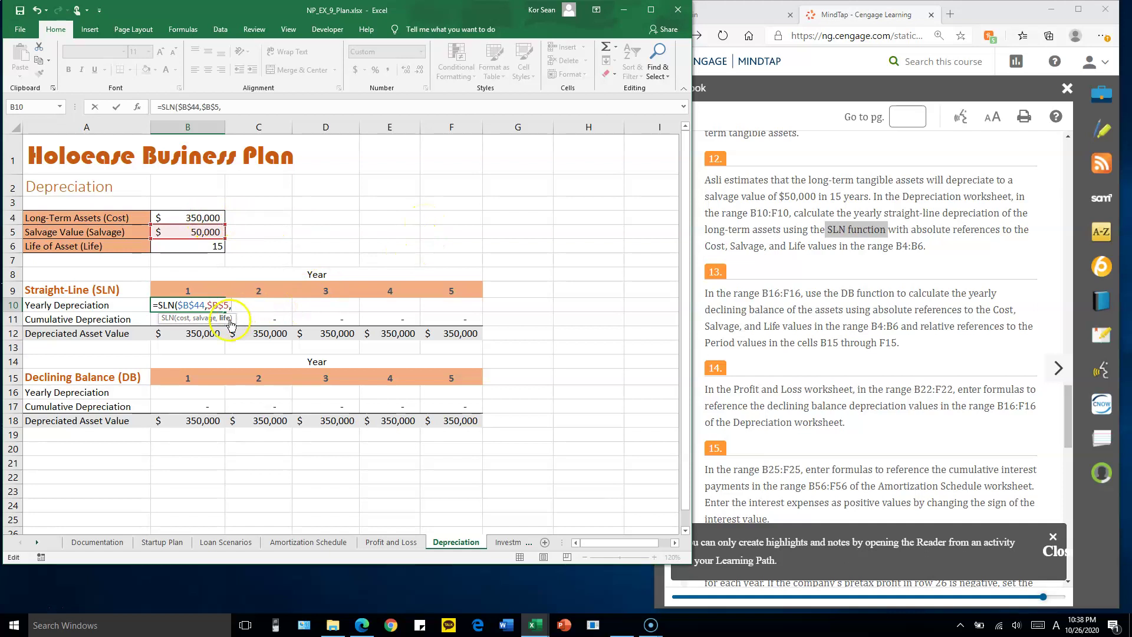
pyautogui.click(218, 248)
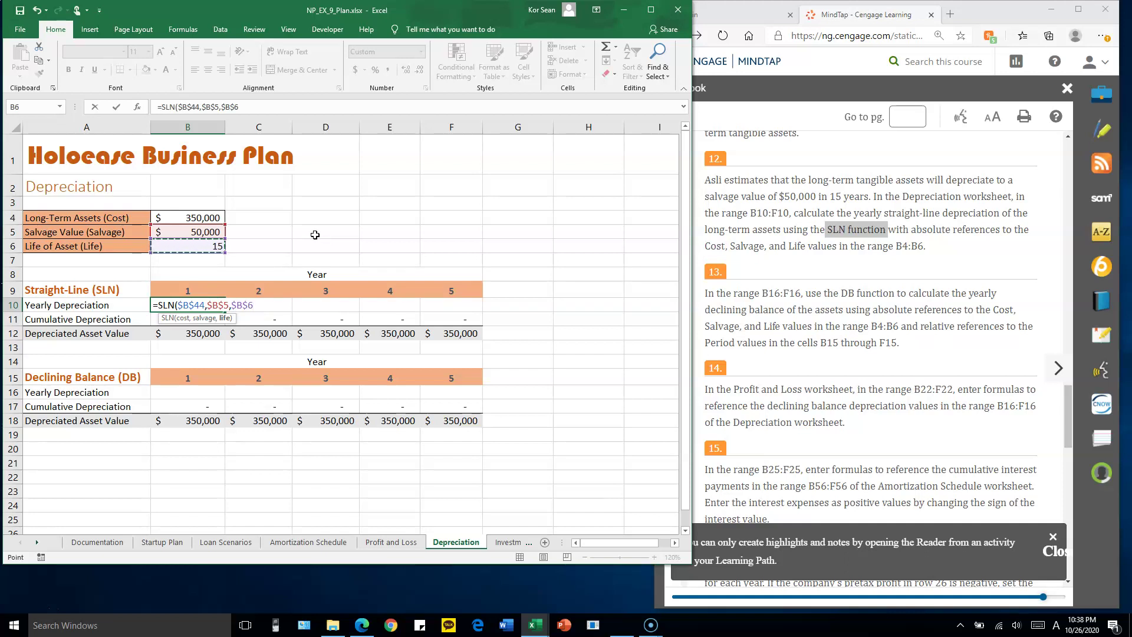
pyautogui.press('F2')
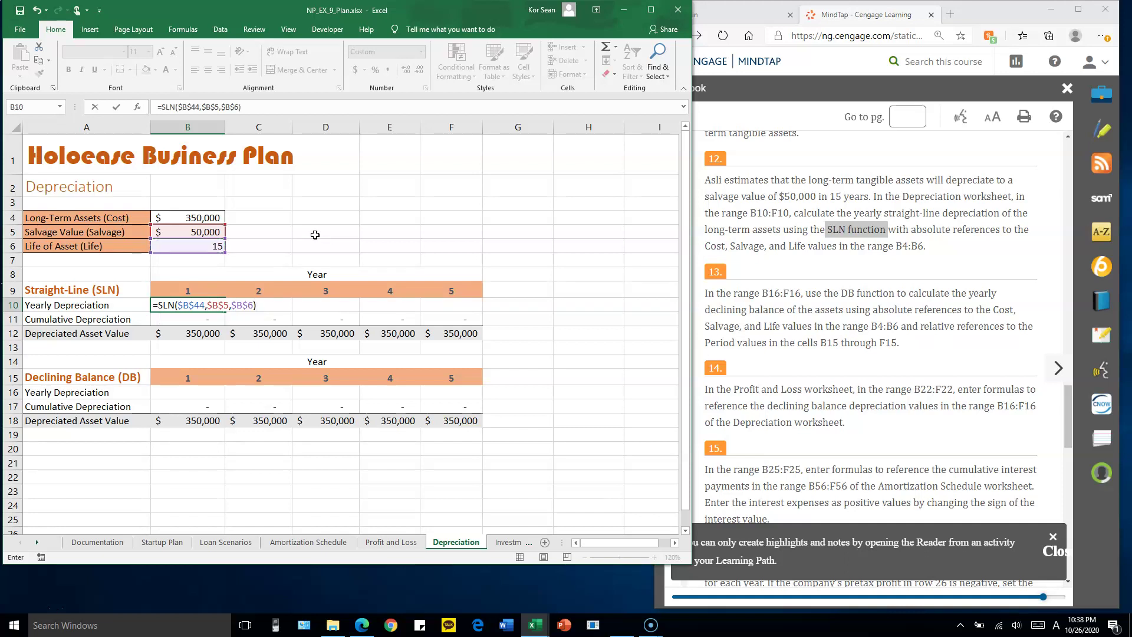
pyautogui.press('Return')
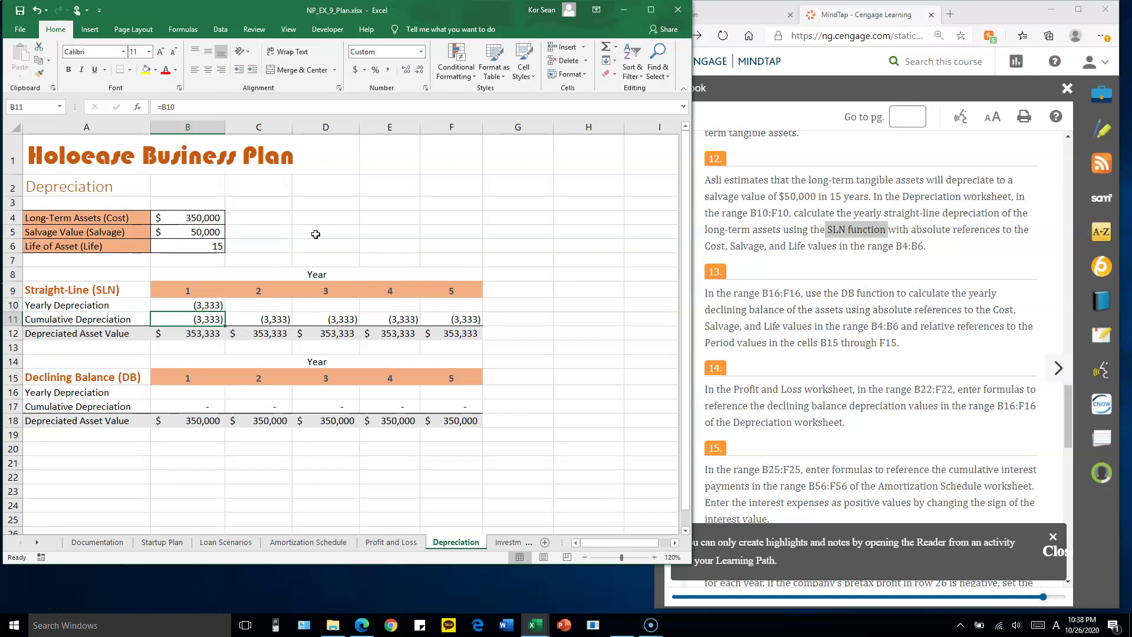
# Step: Fill the Year 1 straight-line depreciation formula in B10 across to F10
pyautogui.click(201, 306)
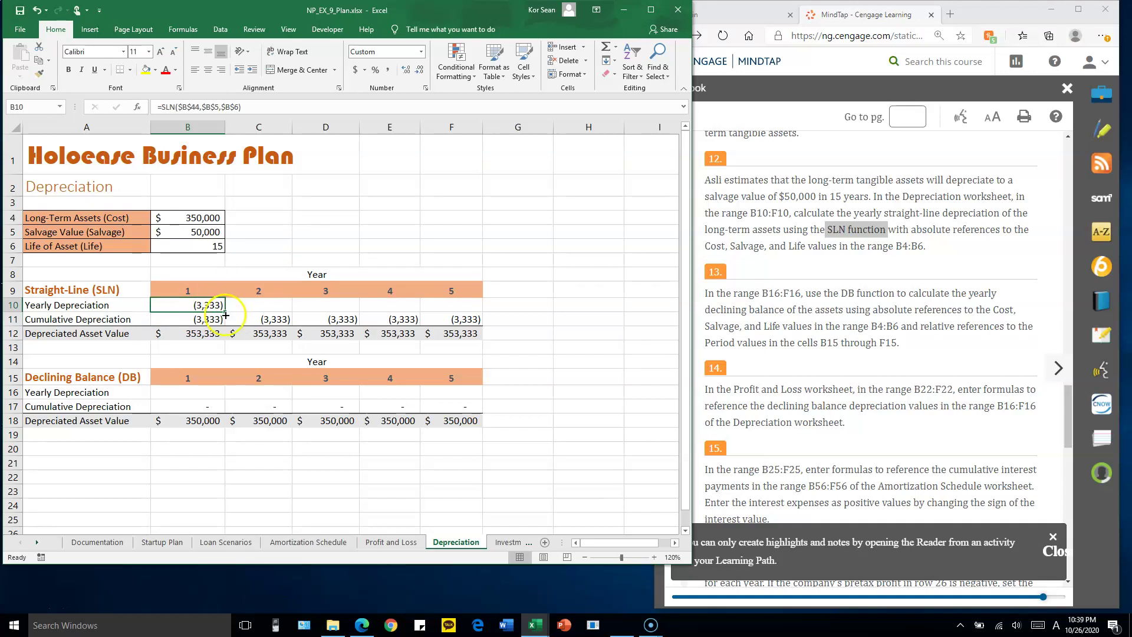
pyautogui.moveTo(225, 312); pyautogui.dragTo(474, 311)
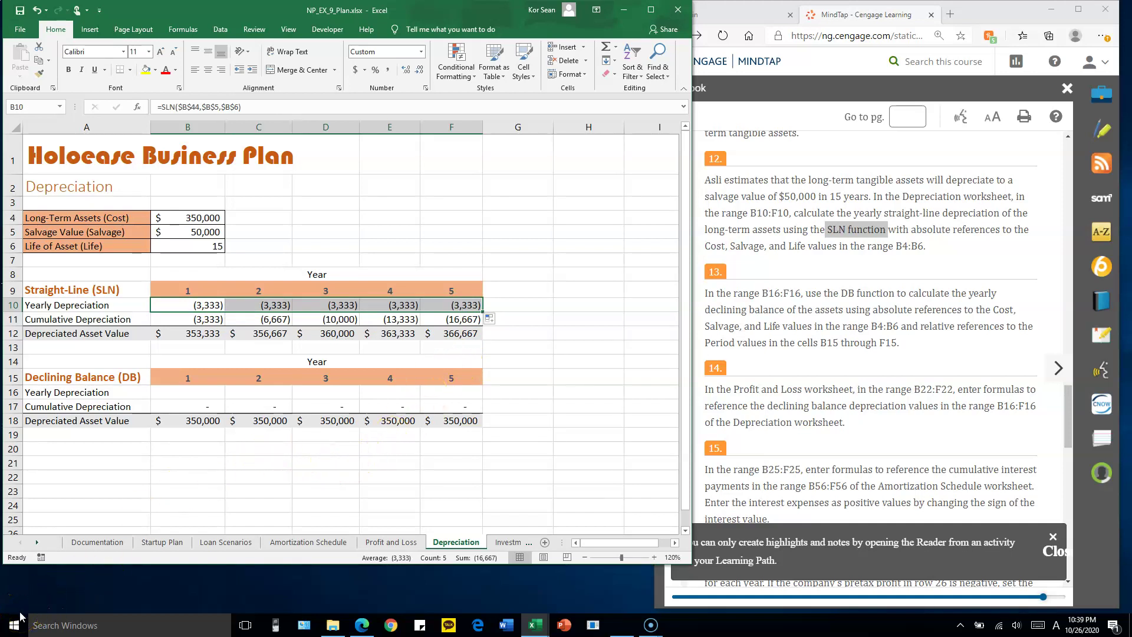
# Step: Correct the cost reference in B10's SLN formula to $B$4 and refill the corrected formula across B10:F10
pyautogui.click(210, 306)
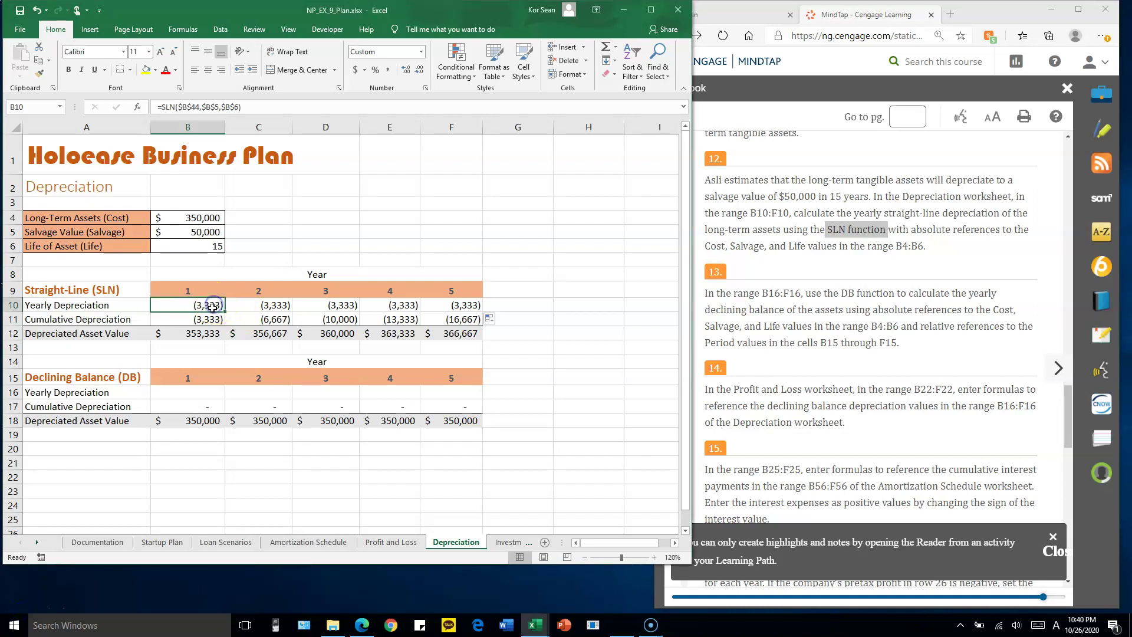
pyautogui.doubleClick(212, 306)
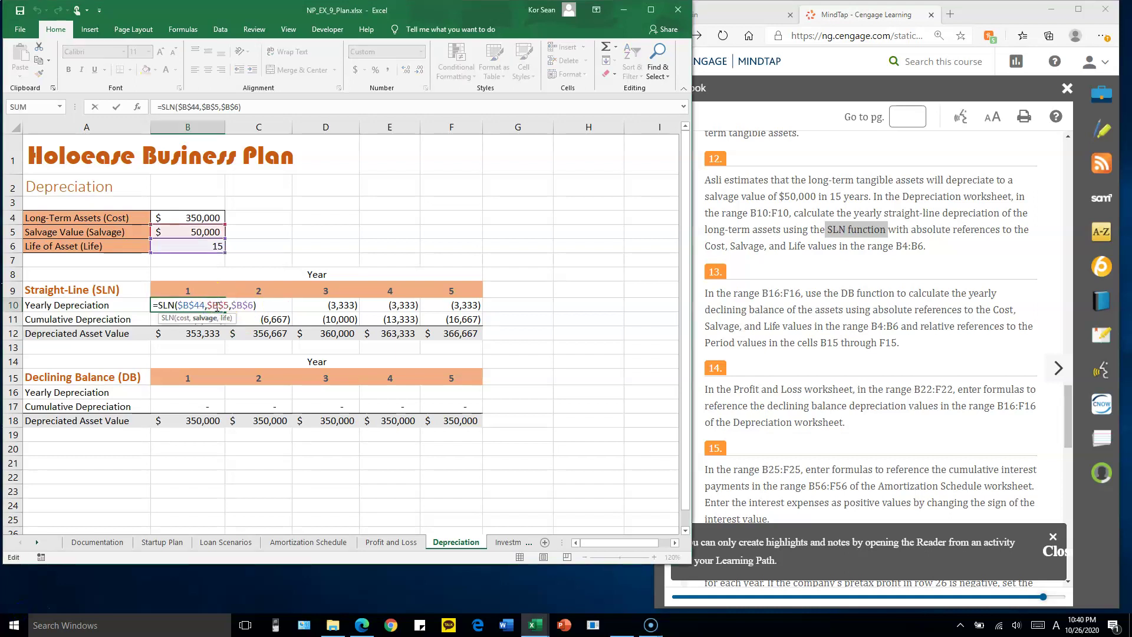
pyautogui.click(242, 305)
pyautogui.click(203, 305)
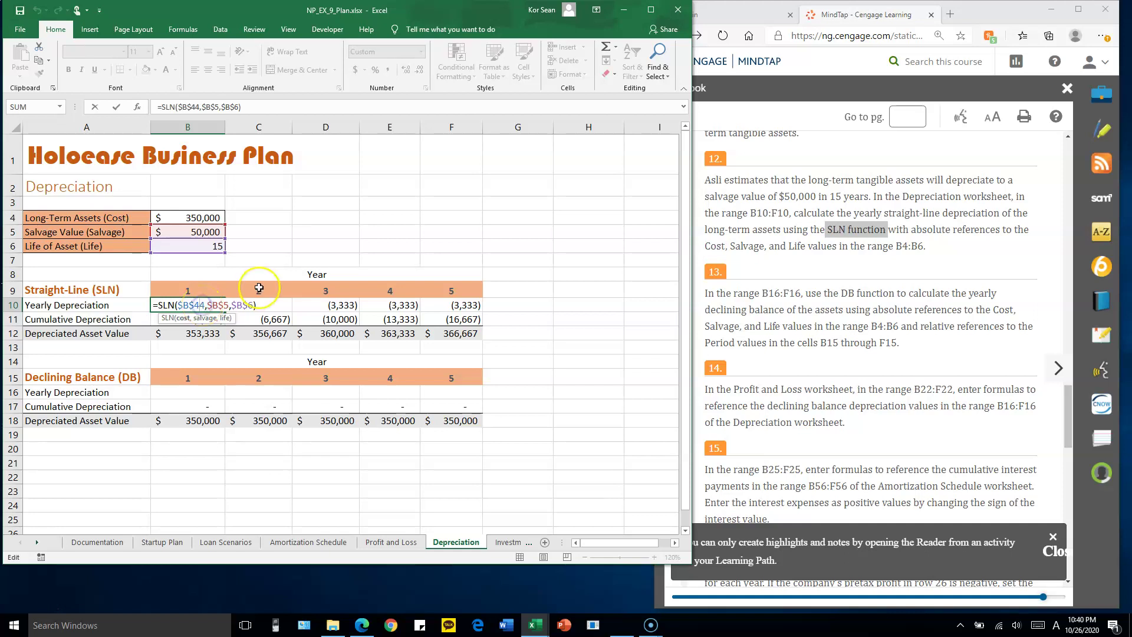
pyautogui.press('BackSpace')
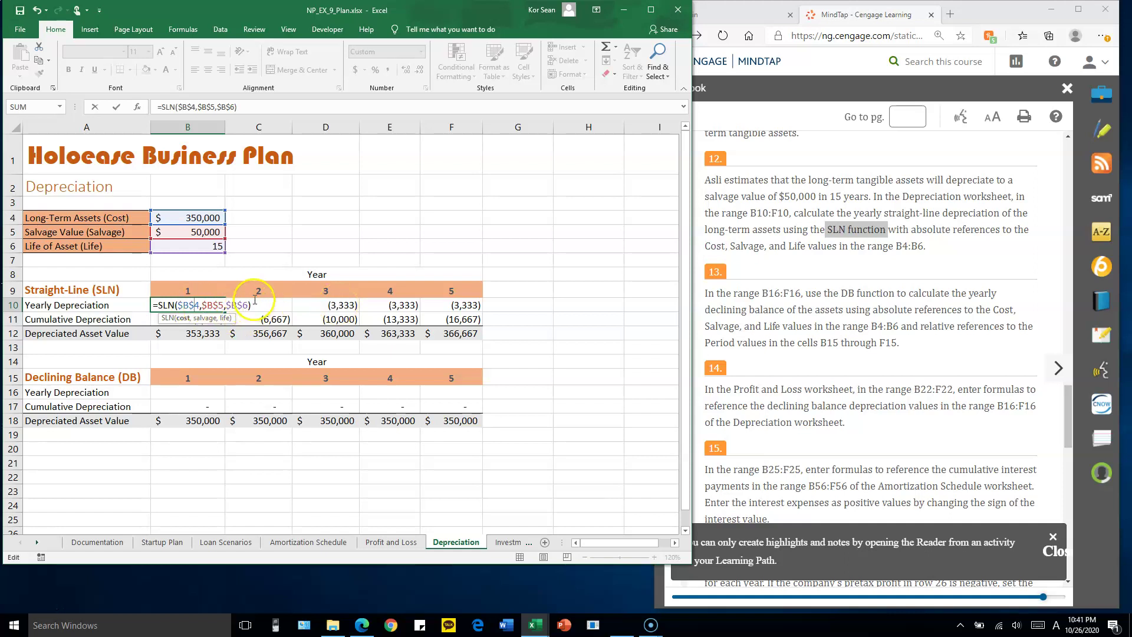
pyautogui.press('Return')
pyautogui.click(217, 305)
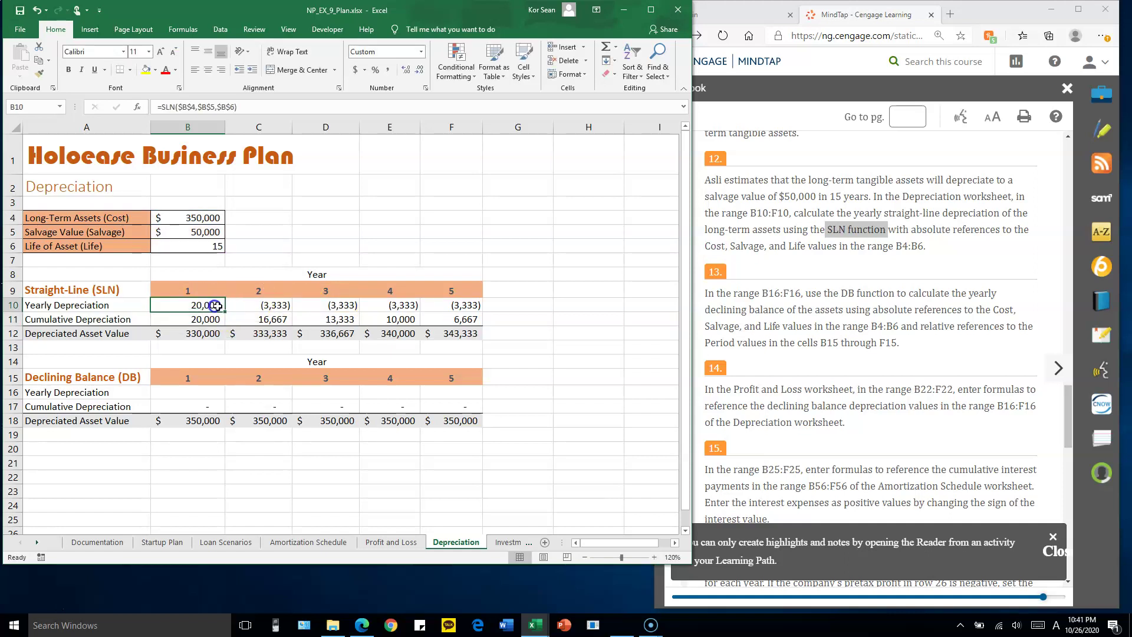
pyautogui.moveTo(217, 305); pyautogui.dragTo(474, 307)
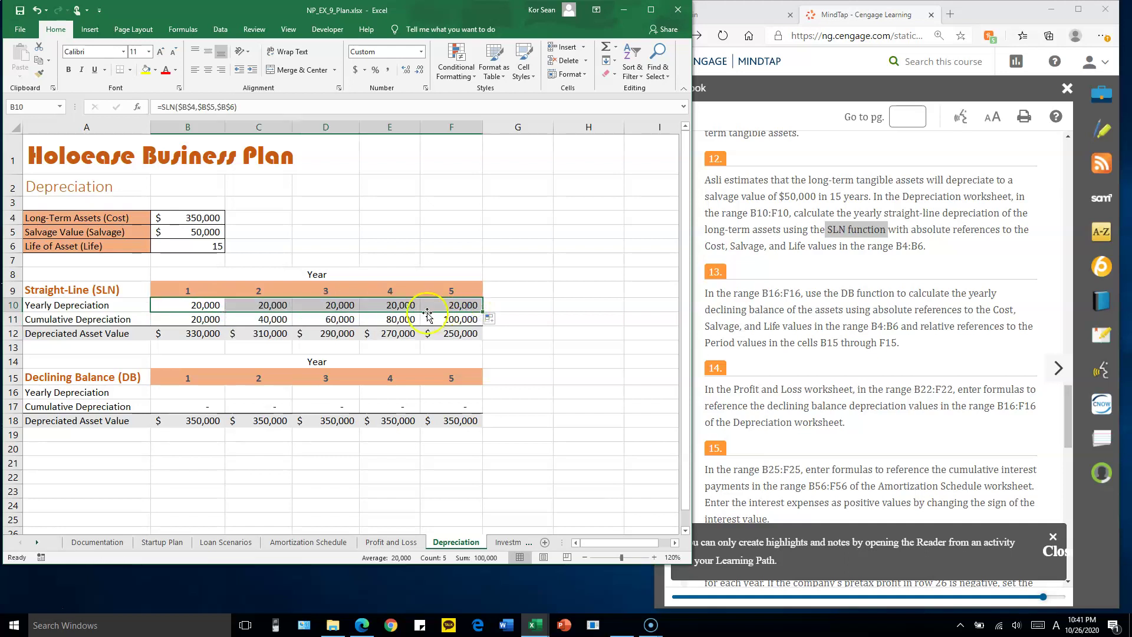
# Step: Read instruction 13 in the browser textbook, switch back to Excel and begin a DB formula in B16 of the Depreciation worksheet
pyautogui.click(805, 298)
pyautogui.scroll(-1, 807, 302)
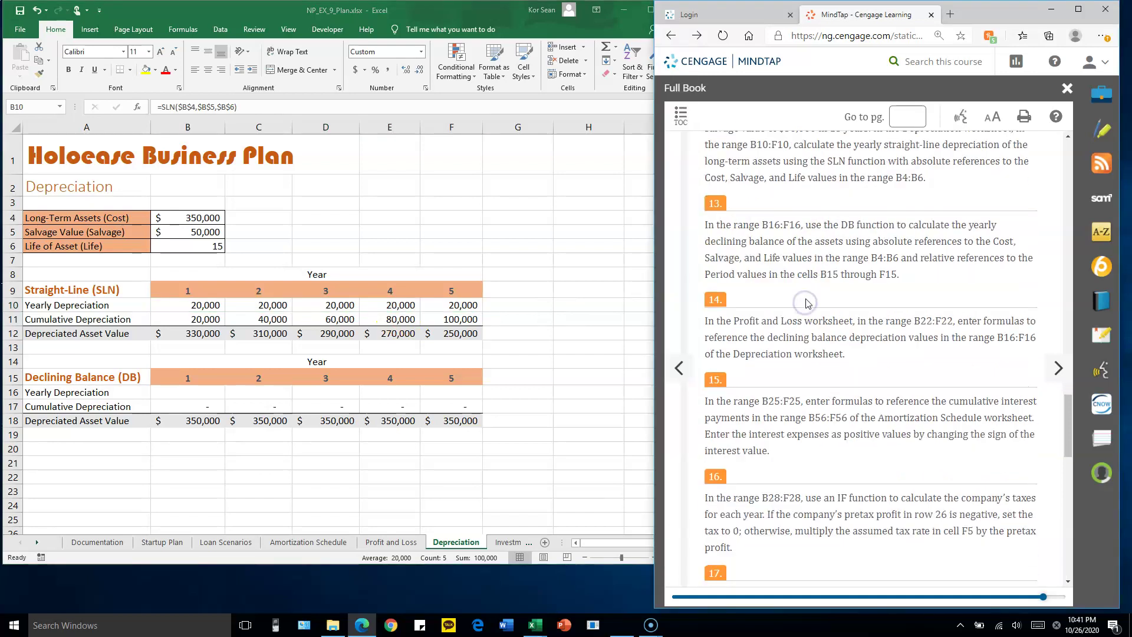
pyautogui.moveTo(712, 241); pyautogui.dragTo(786, 244)
pyautogui.click(843, 232)
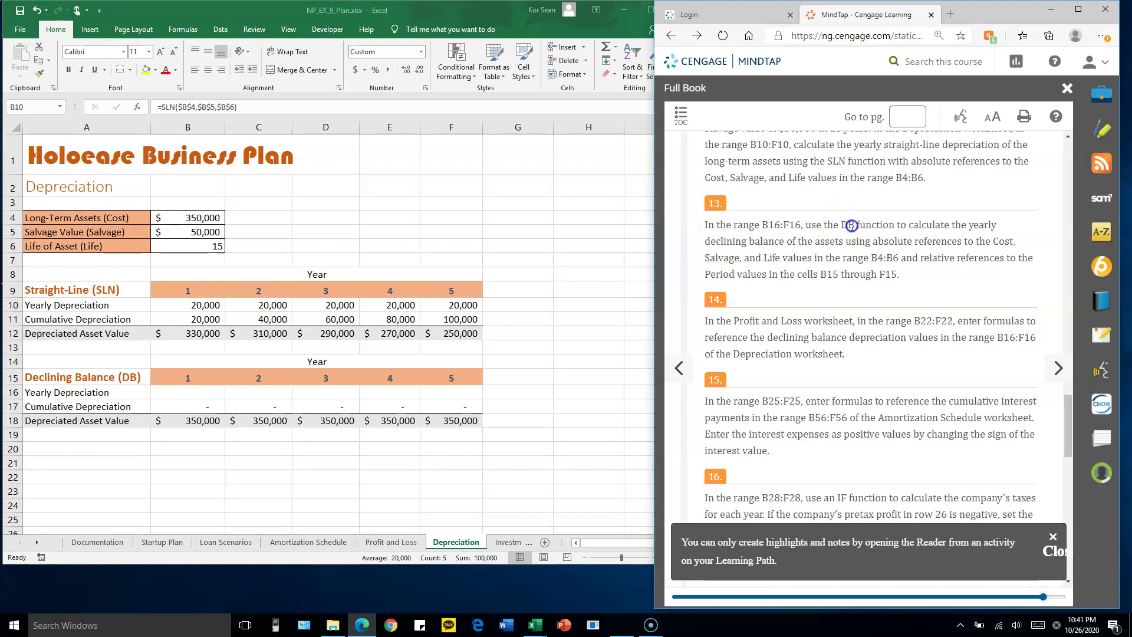
pyautogui.click(204, 390)
pyautogui.press('F2')
pyautogui.click(206, 391)
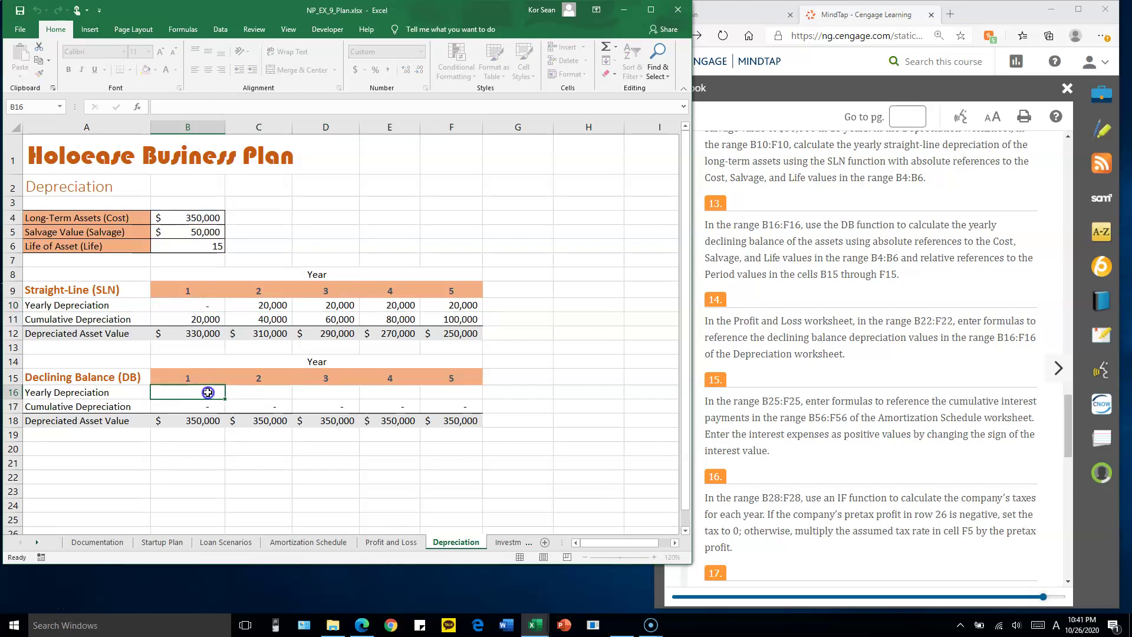
pyautogui.write('=DB')
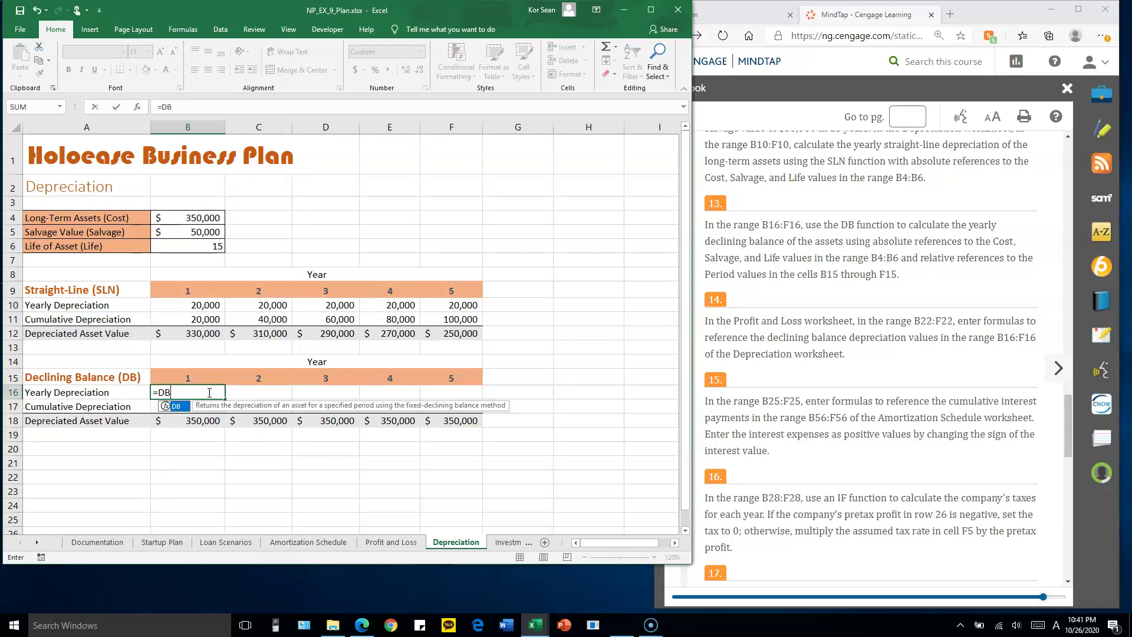
pyautogui.write('(')
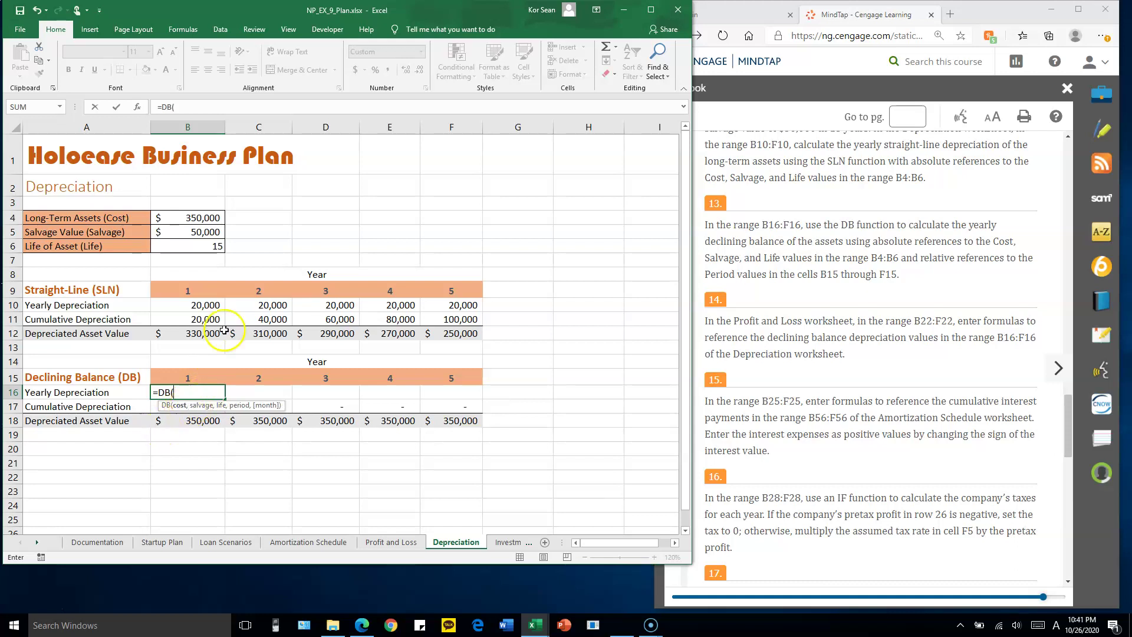
pyautogui.click(206, 218)
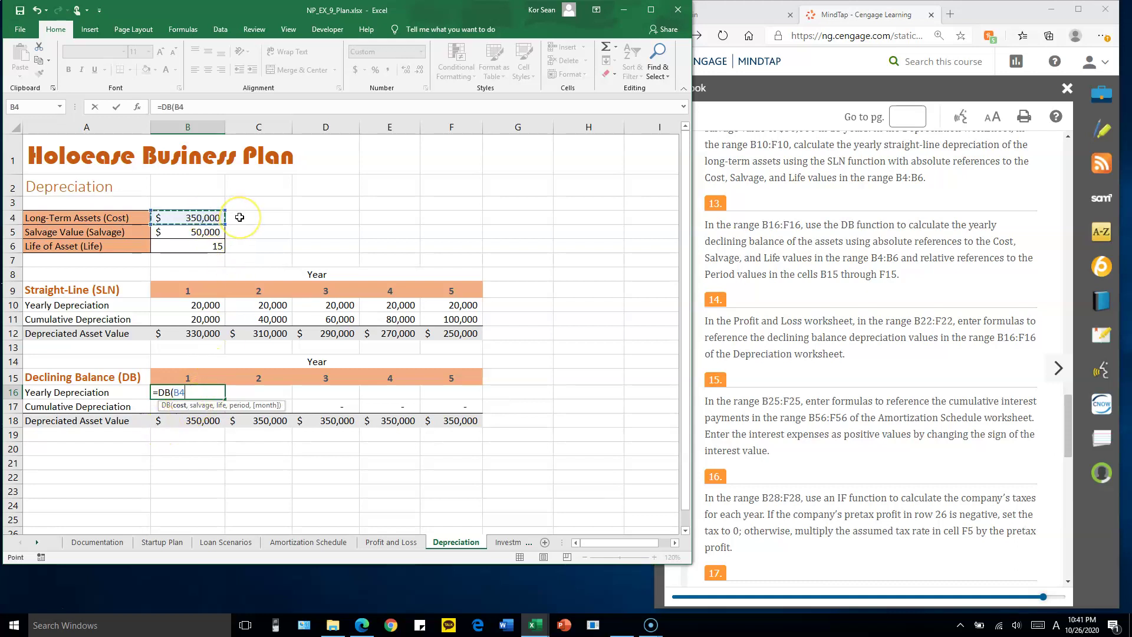
pyautogui.write('4,')
pyautogui.click(203, 231)
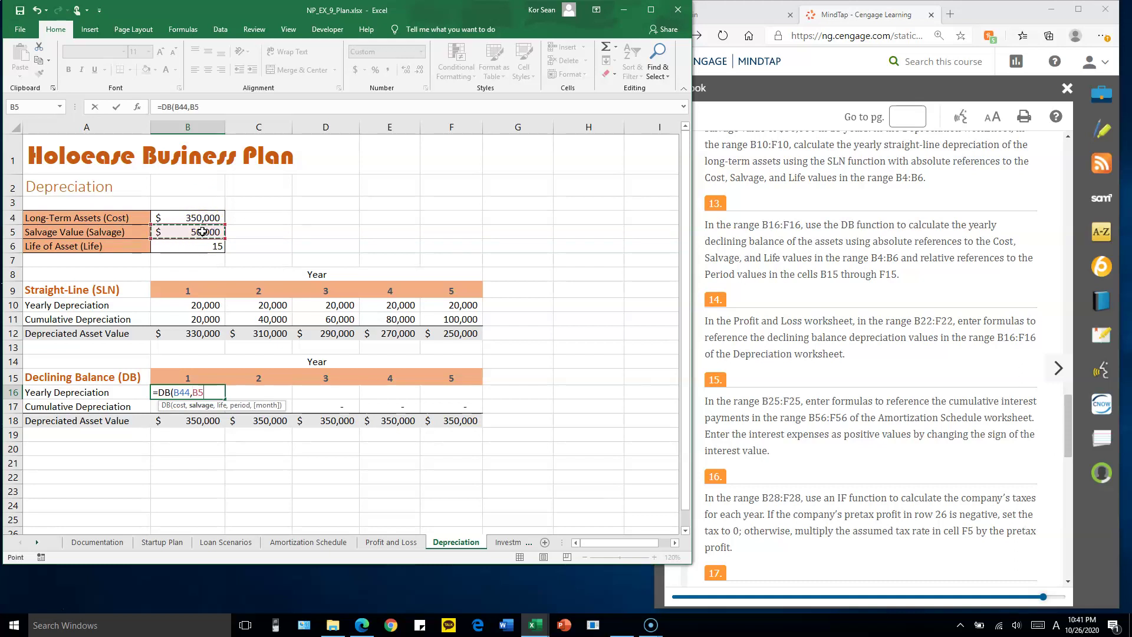
pyautogui.press('BackSpace')
pyautogui.press('BackSpace')
pyautogui.press('BackSpace')
pyautogui.press('BackSpace')
pyautogui.press('BackSpace')
pyautogui.press('BackSpace')
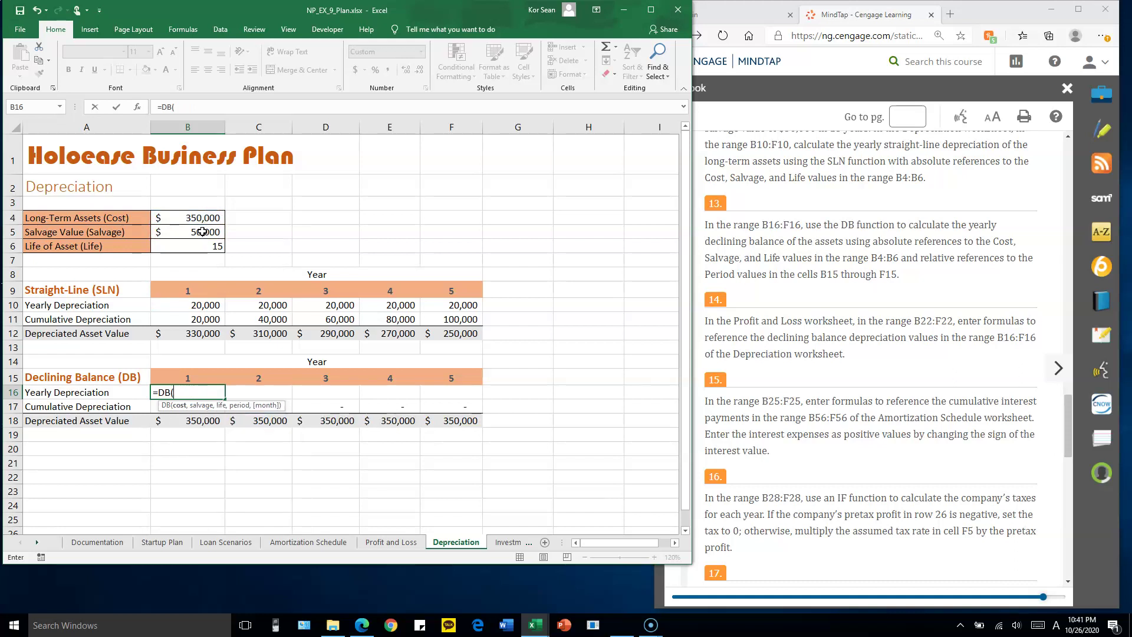
# Step: Complete the Year 1 declining balance formula in B16 as =DB($B$4,$B$5,$B$6,B15)
pyautogui.click(203, 218)
pyautogui.press('F4')
pyautogui.write(',')
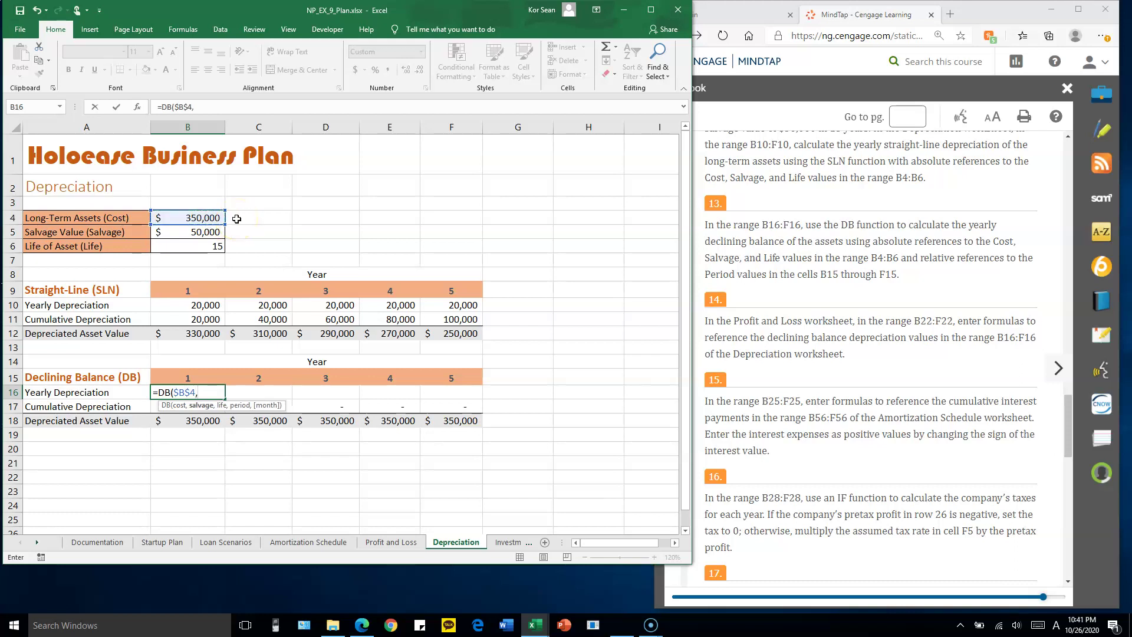
pyautogui.click(207, 233)
pyautogui.press('F4')
pyautogui.write(',')
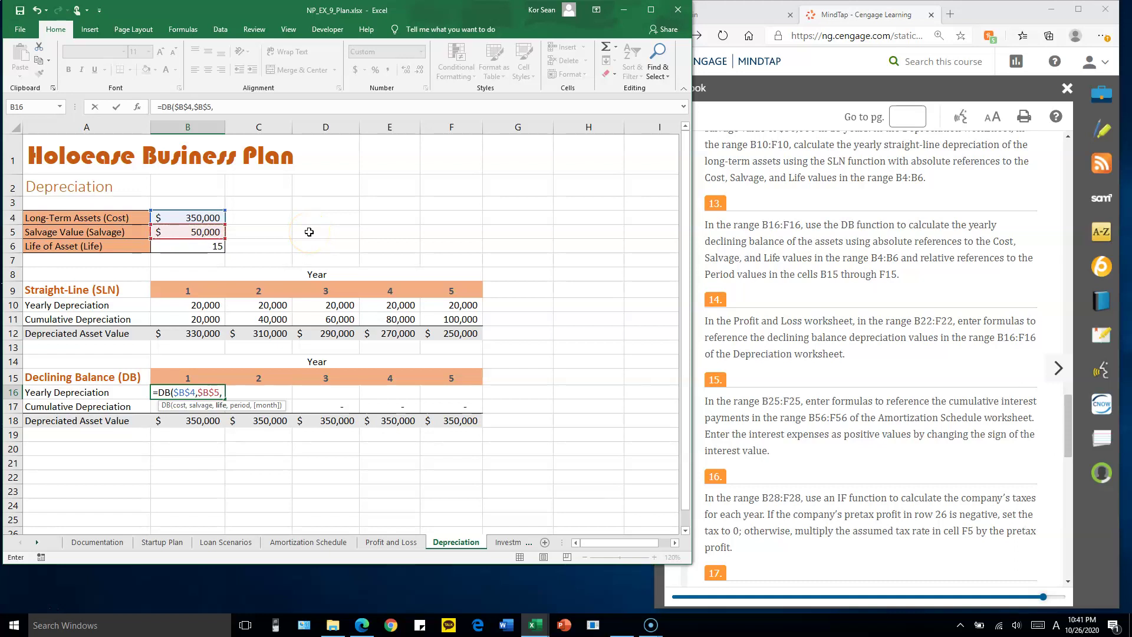
pyautogui.click(207, 246)
pyautogui.press('F4')
pyautogui.write(',')
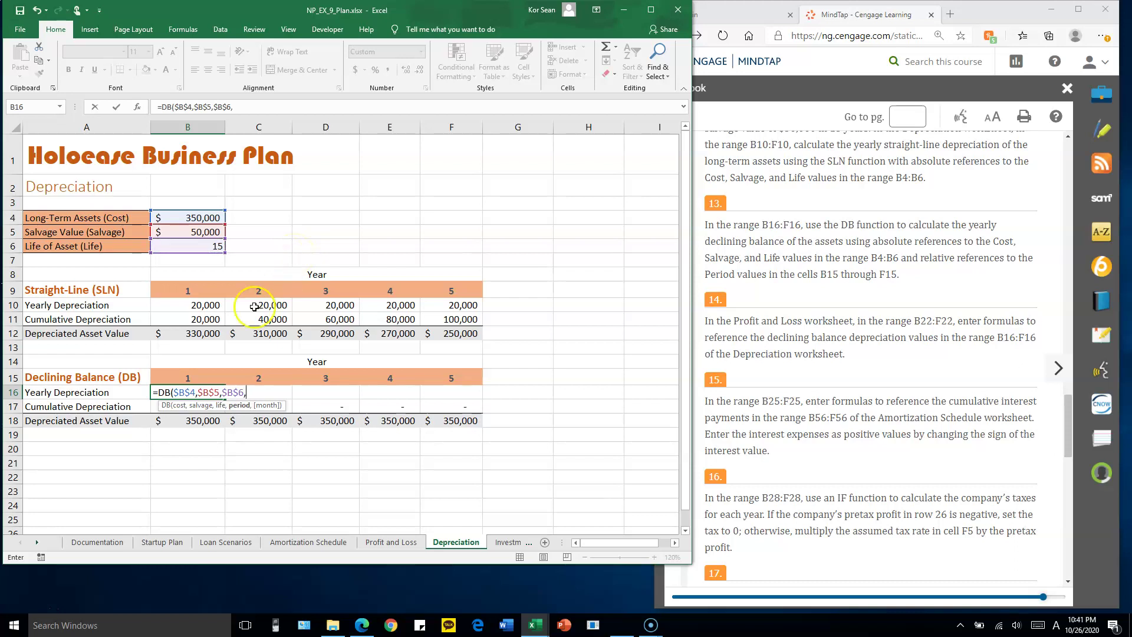
pyautogui.click(189, 376)
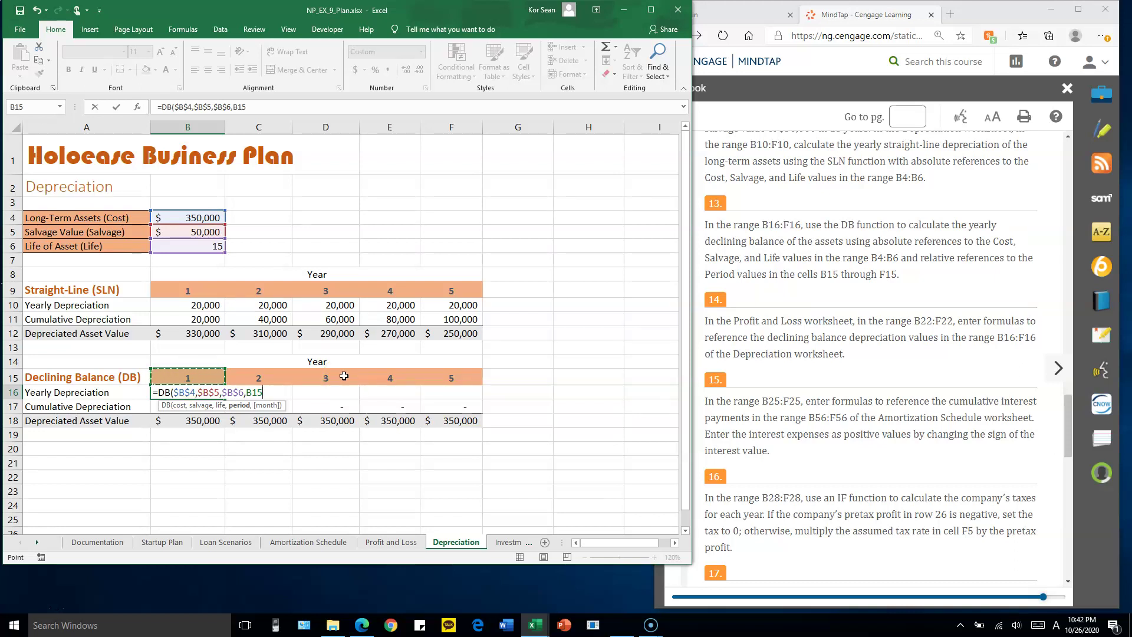
pyautogui.write(')')
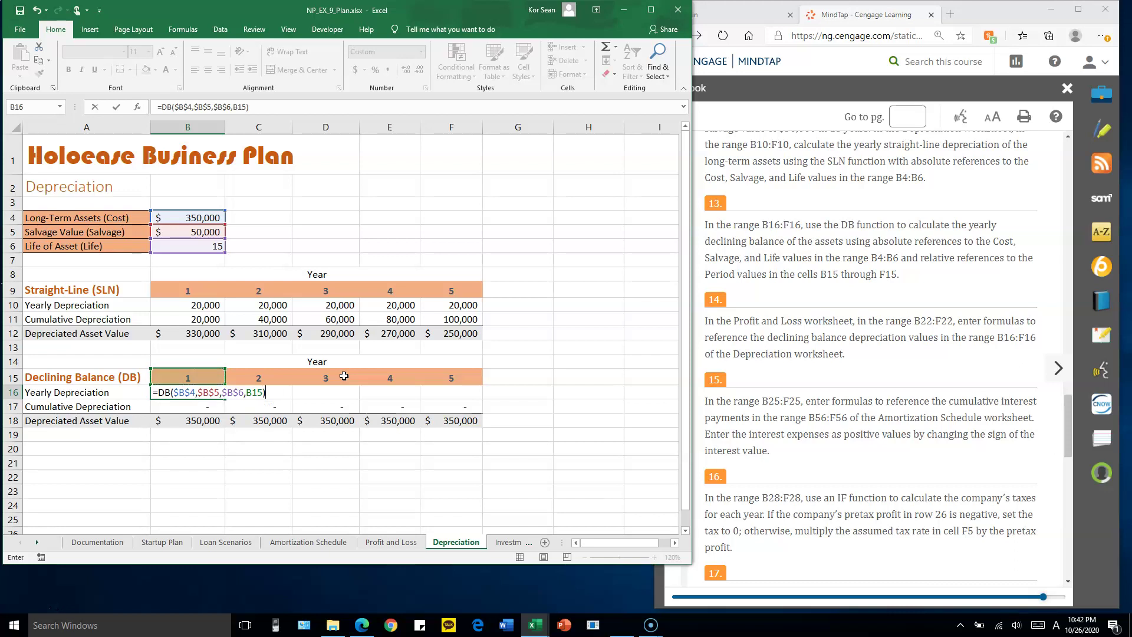
pyautogui.click(249, 392)
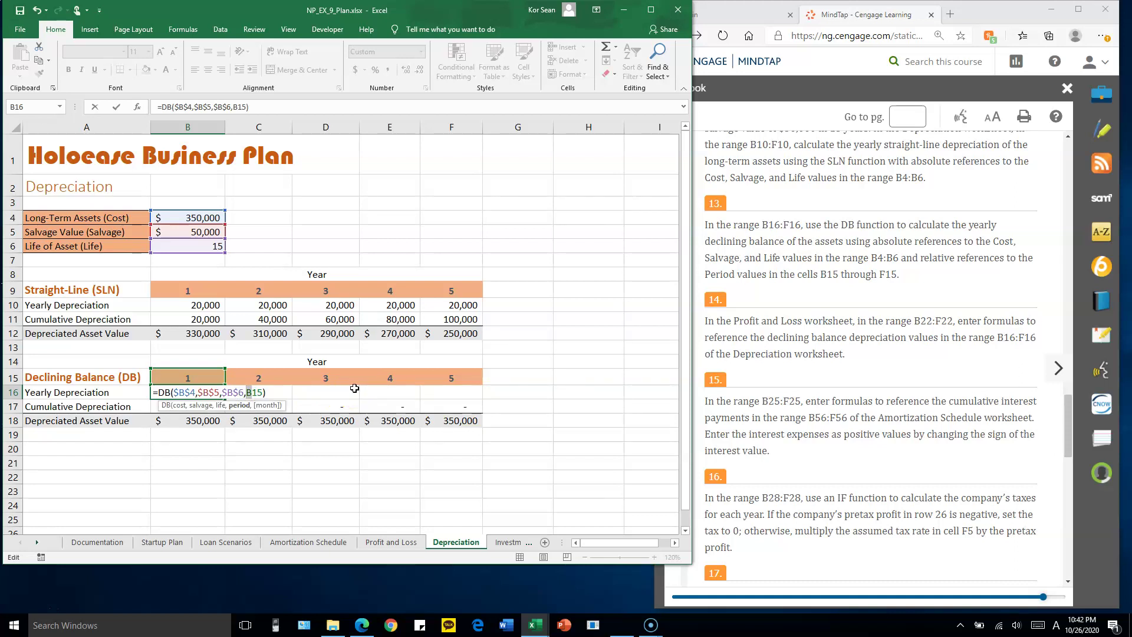
pyautogui.press('Return')
# Step: Fill the DB formula from B16 across to F16 and check the references in the Year 2 to Year 4 copies
pyautogui.click(205, 392)
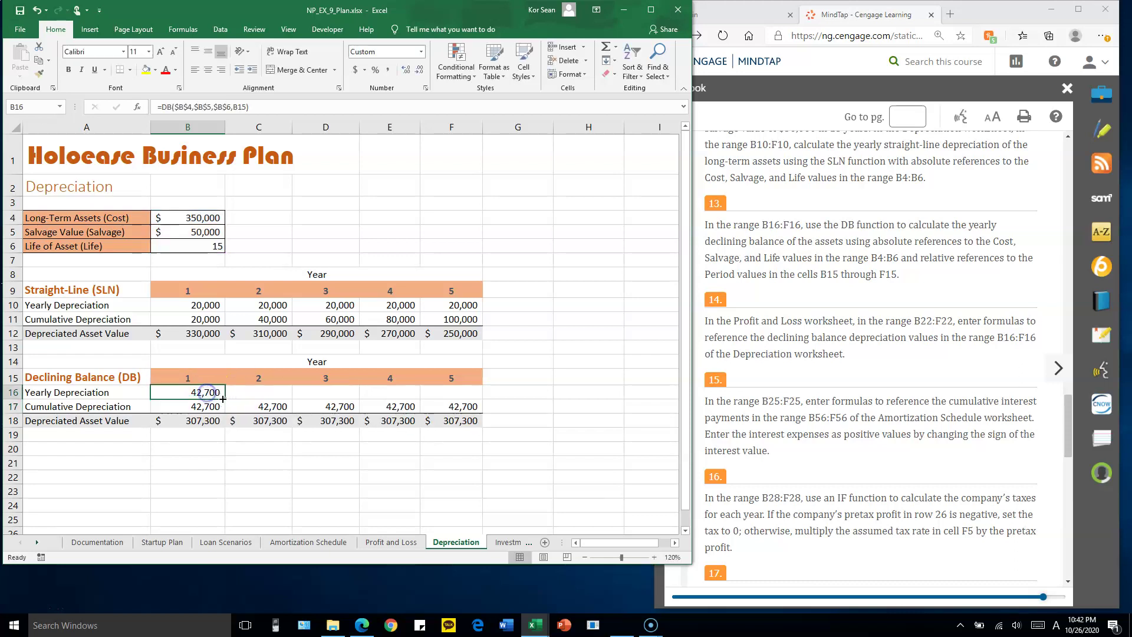
pyautogui.moveTo(226, 399); pyautogui.dragTo(473, 394)
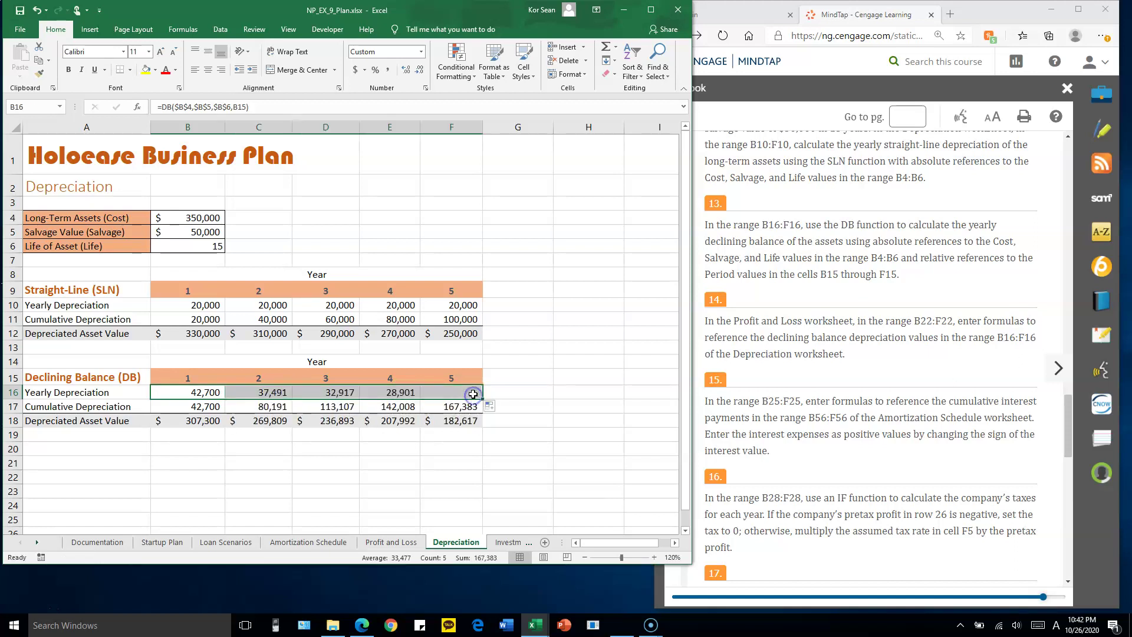
pyautogui.doubleClick(278, 392)
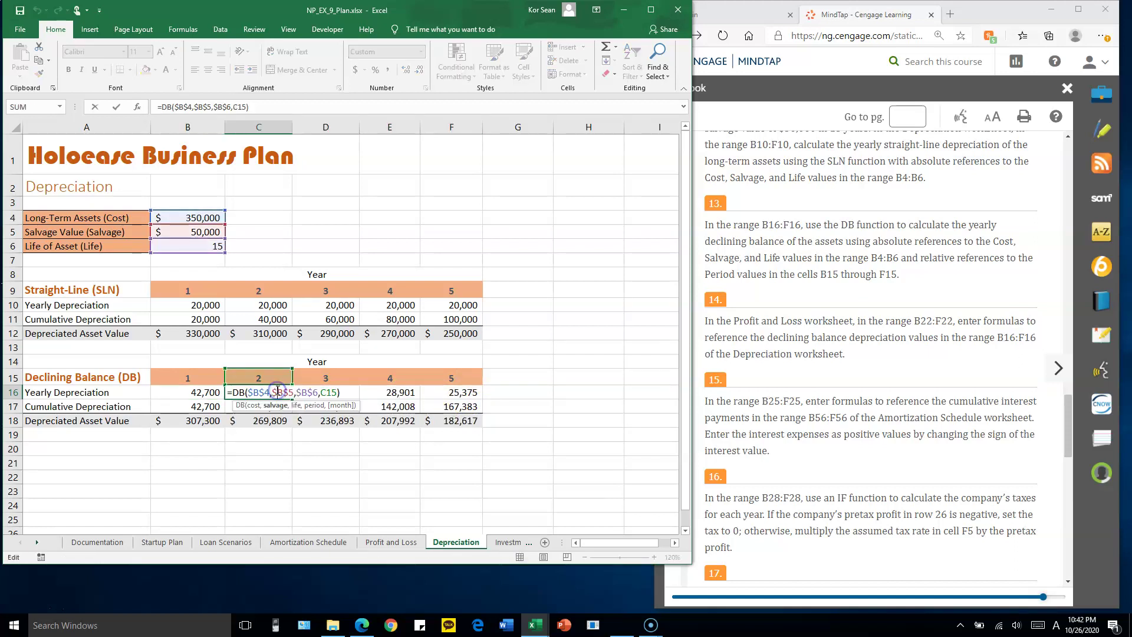
pyautogui.click(327, 393)
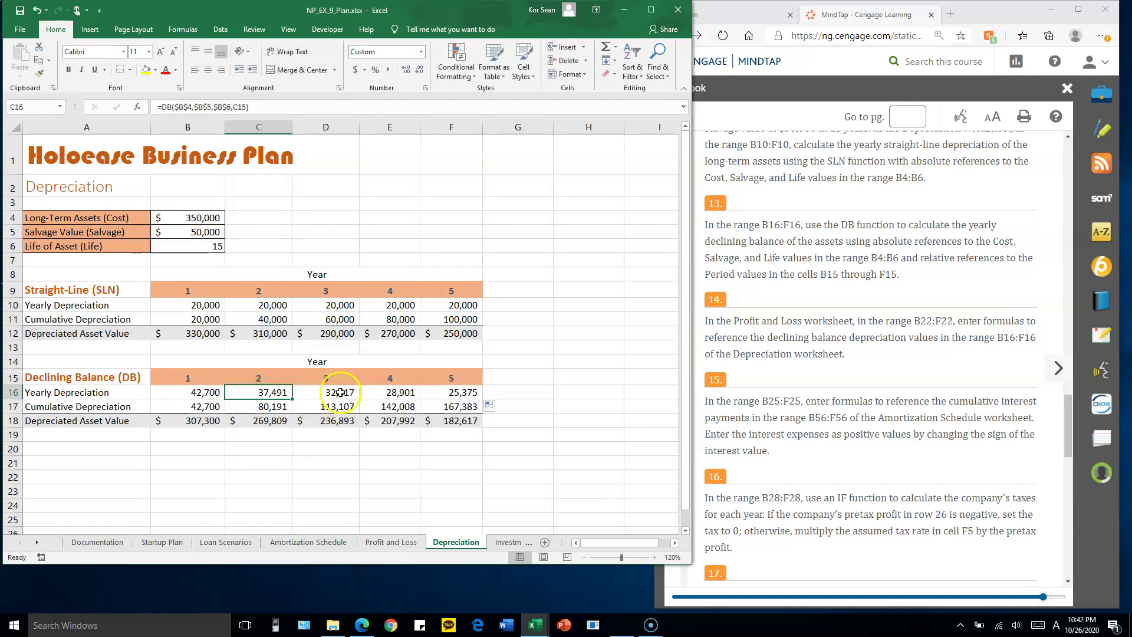
pyautogui.doubleClick(327, 393)
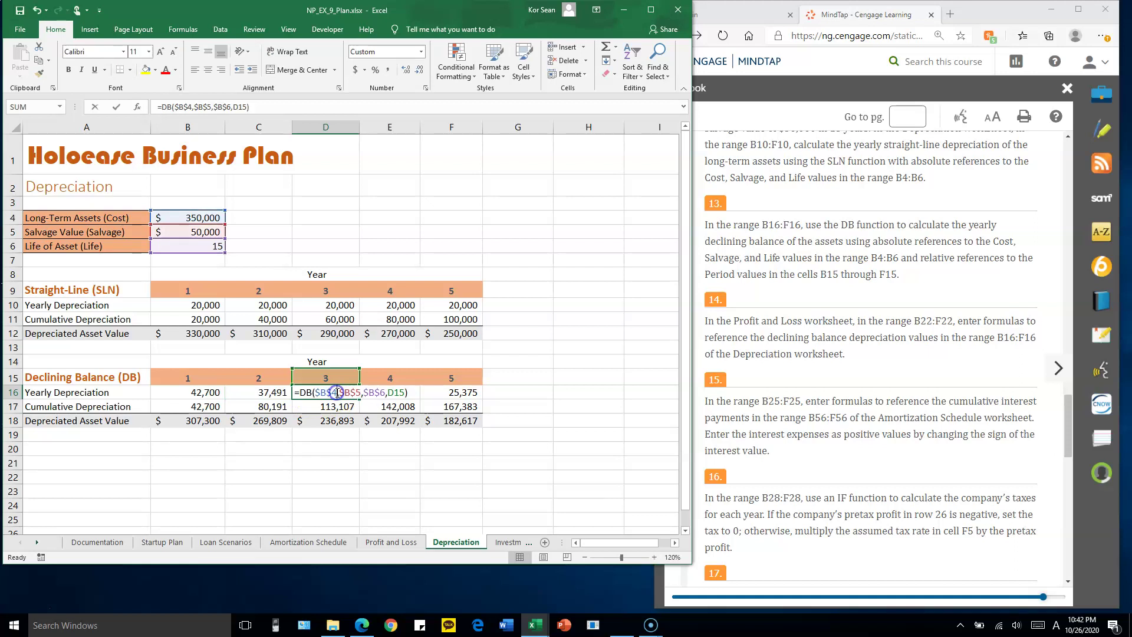
pyautogui.click(410, 392)
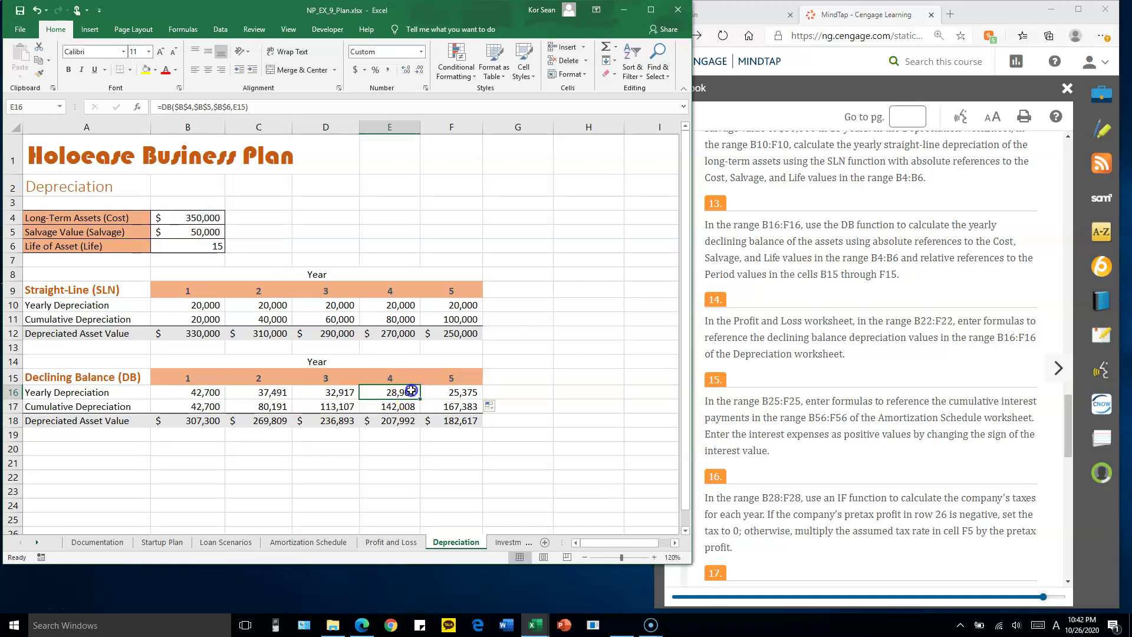
pyautogui.doubleClick(410, 390)
pyautogui.press('Escape')
# Step: In the Profit and Loss worksheet, enter =Depreciation!B16 in B22 and fill the formula across to F22
pyautogui.click(890, 362)
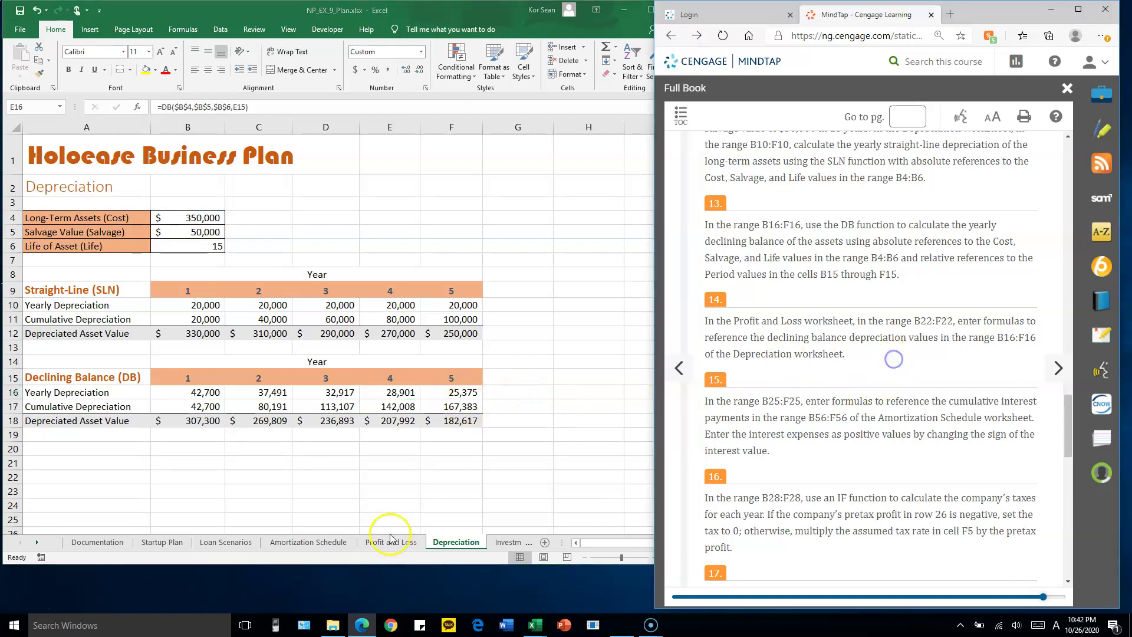
pyautogui.click(44, 622)
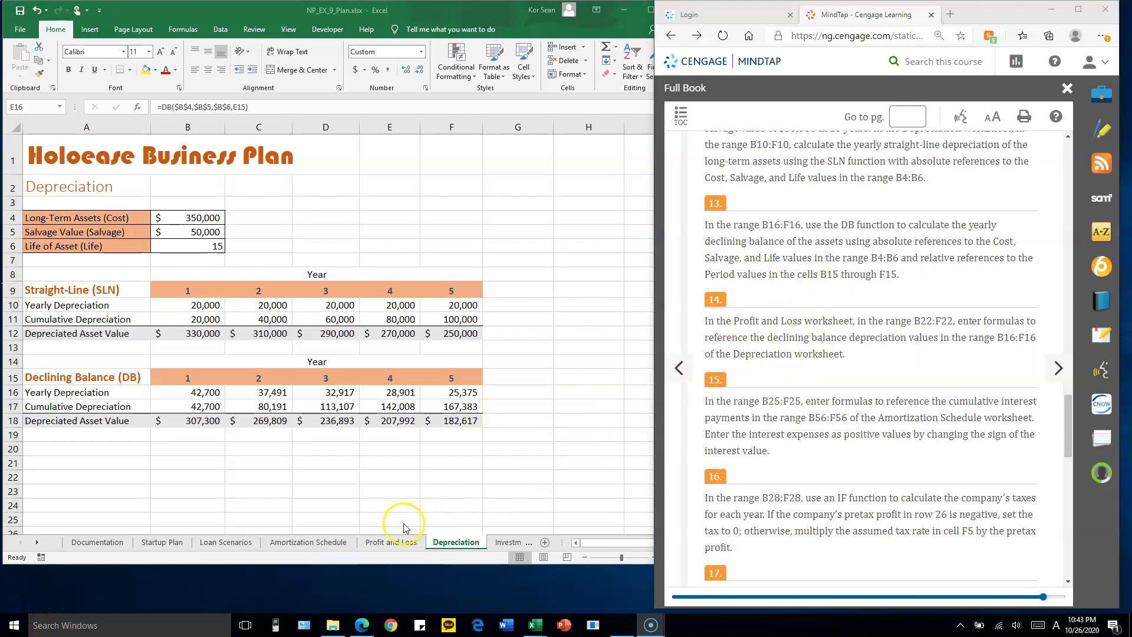
pyautogui.click(391, 541)
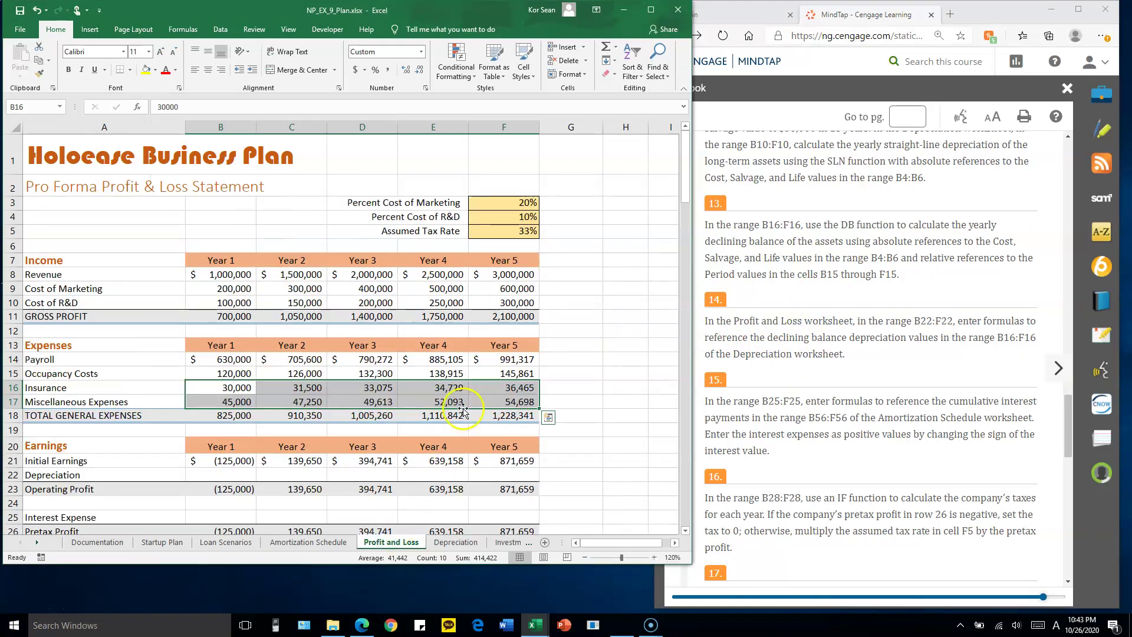
pyautogui.scroll(-1, 463, 409)
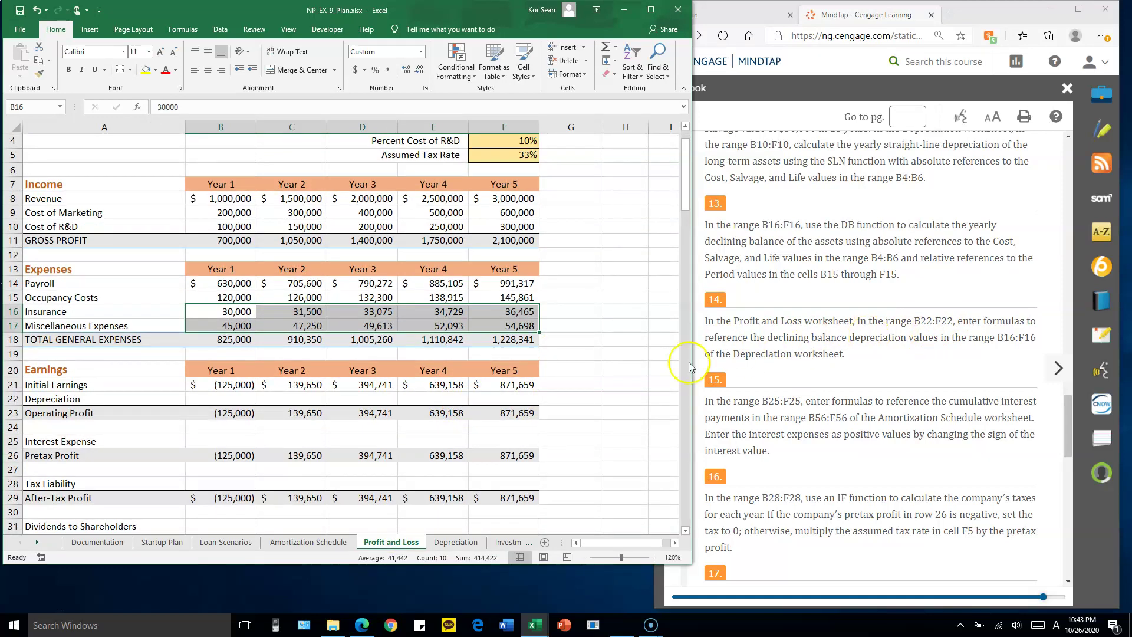
pyautogui.click(231, 399)
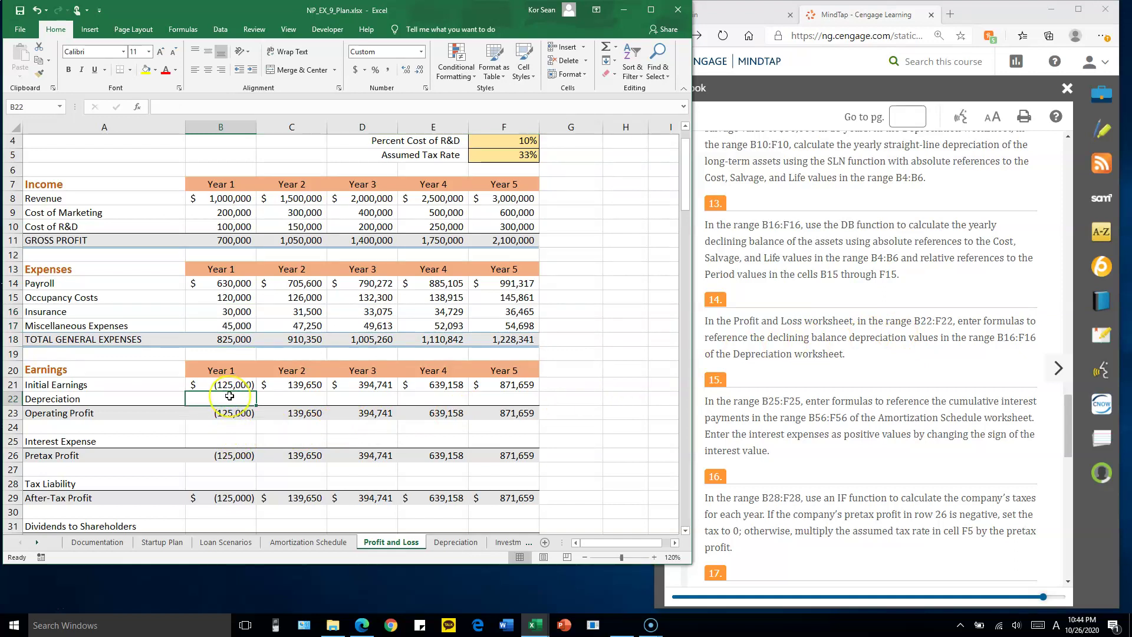
pyautogui.write('=')
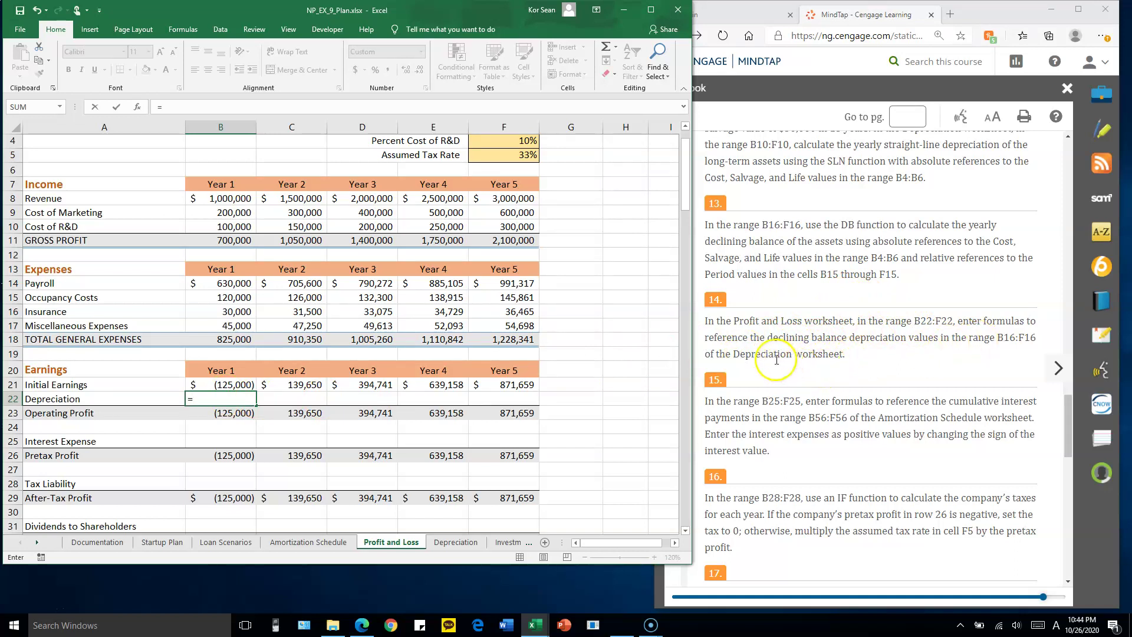
pyautogui.click(454, 543)
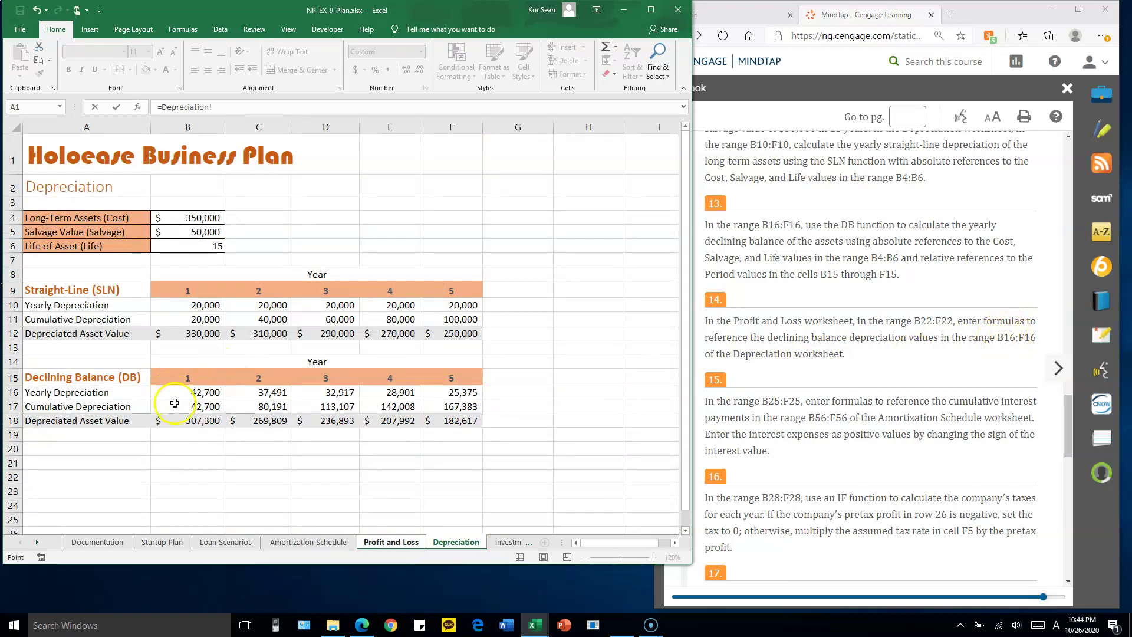
pyautogui.click(190, 392)
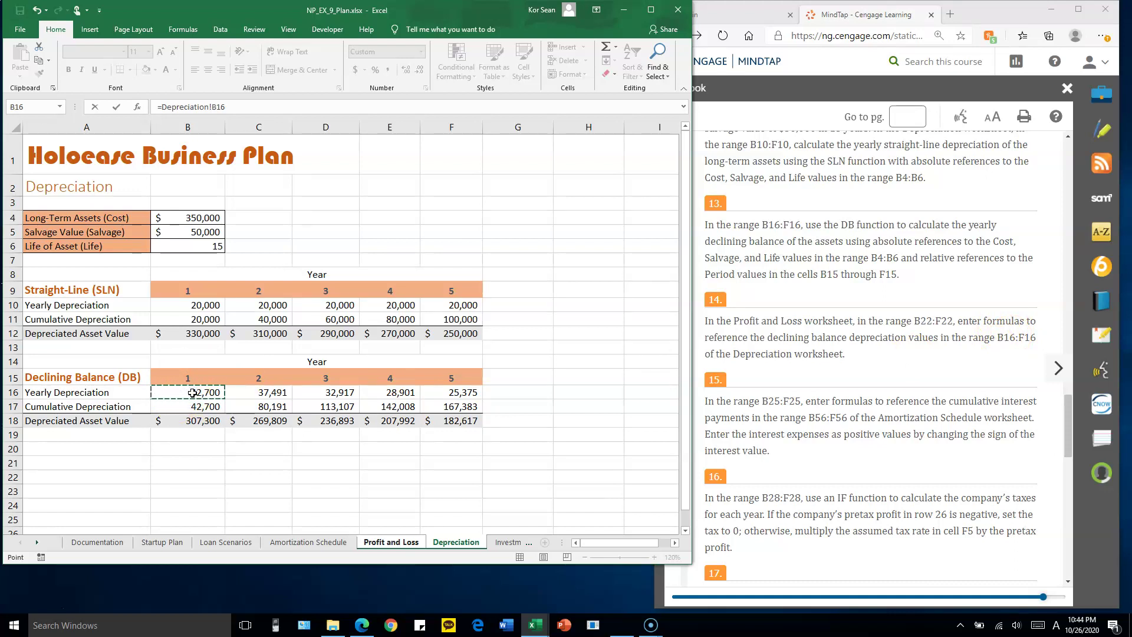
pyautogui.press('Return')
pyautogui.click(219, 399)
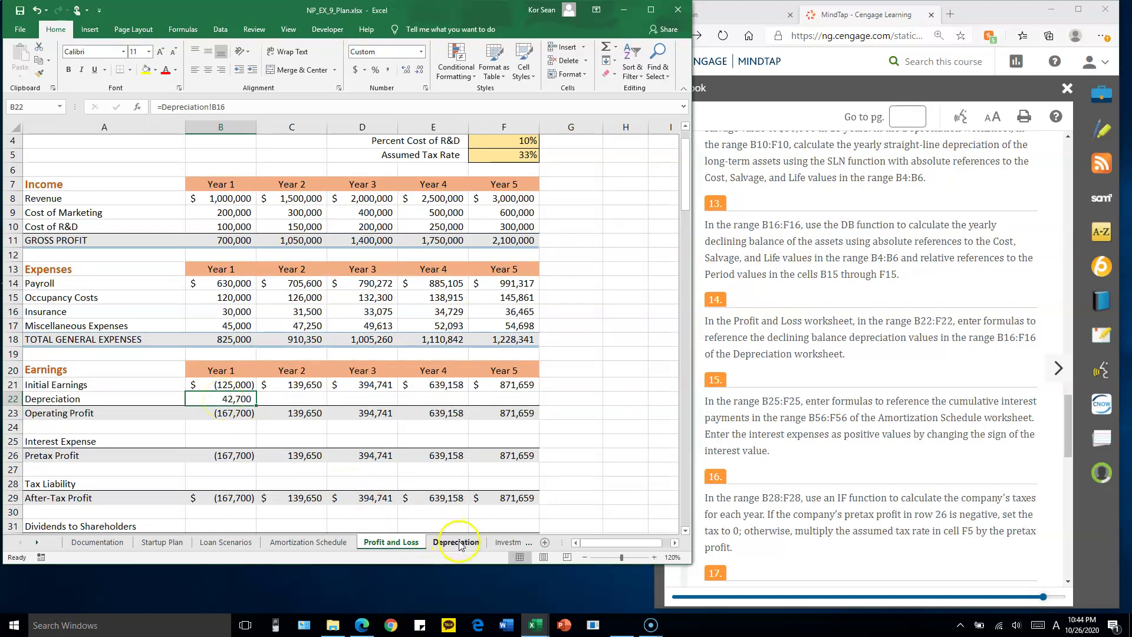
pyautogui.moveTo(257, 405); pyautogui.dragTo(527, 407)
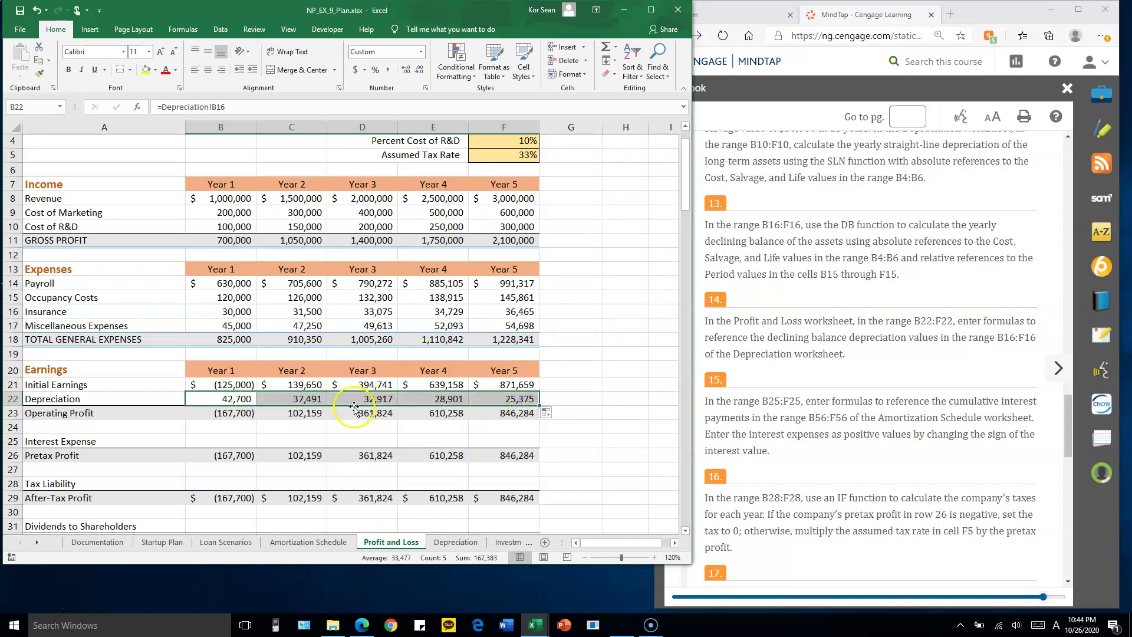
# Step: Check the Depreciation worksheet references in the linked formulas across B22:F22
pyautogui.doubleClick(248, 399)
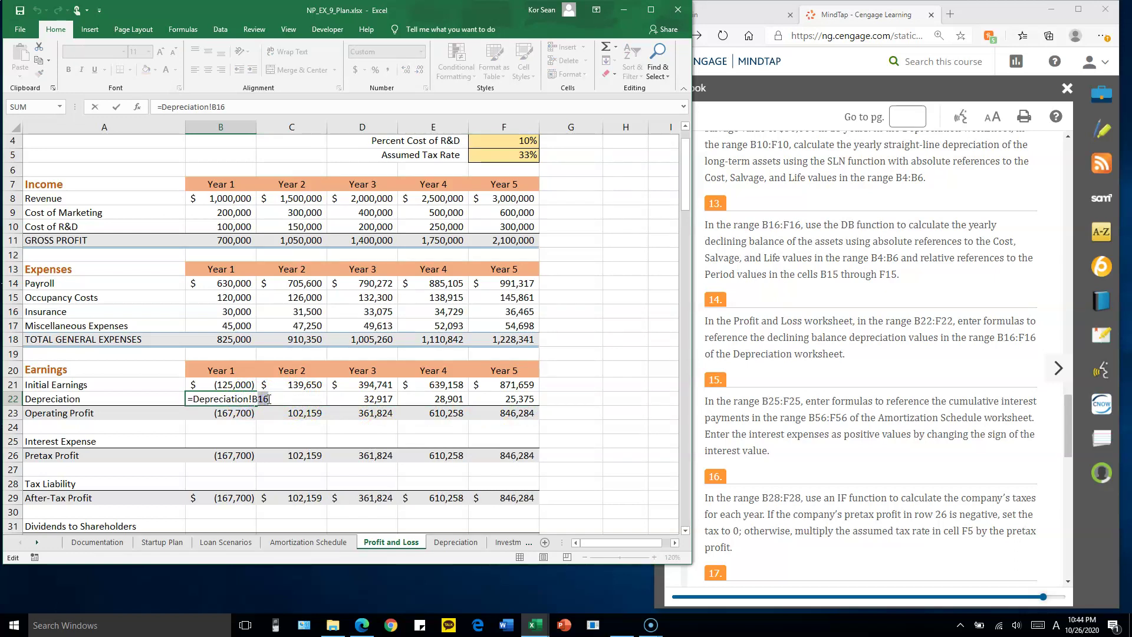
pyautogui.press('Escape')
pyautogui.doubleClick(294, 400)
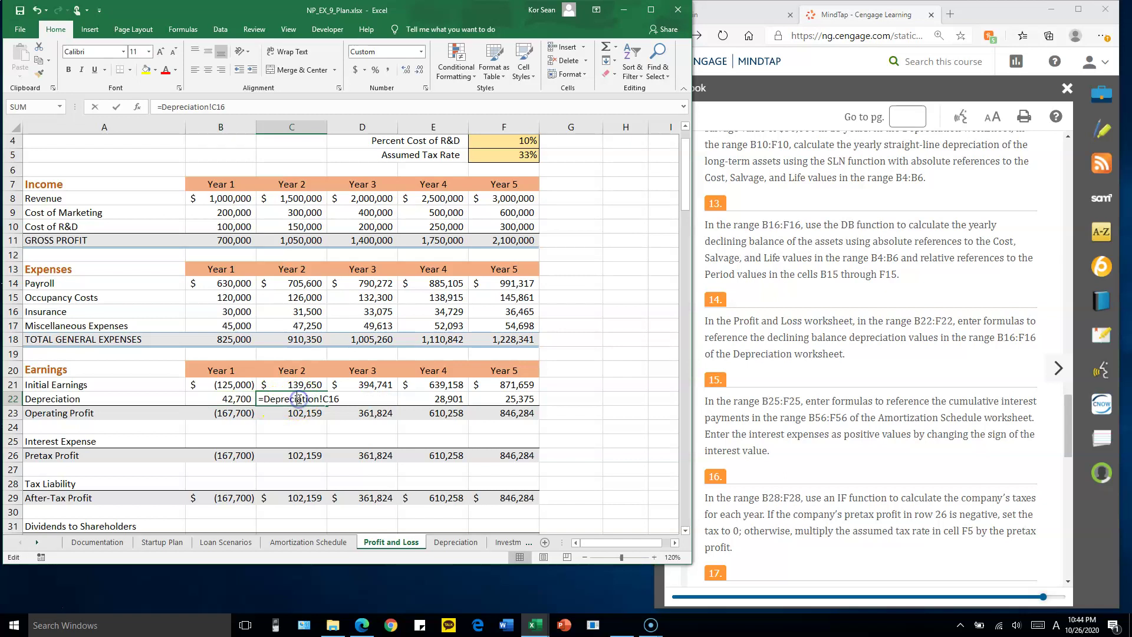
pyautogui.click(281, 400)
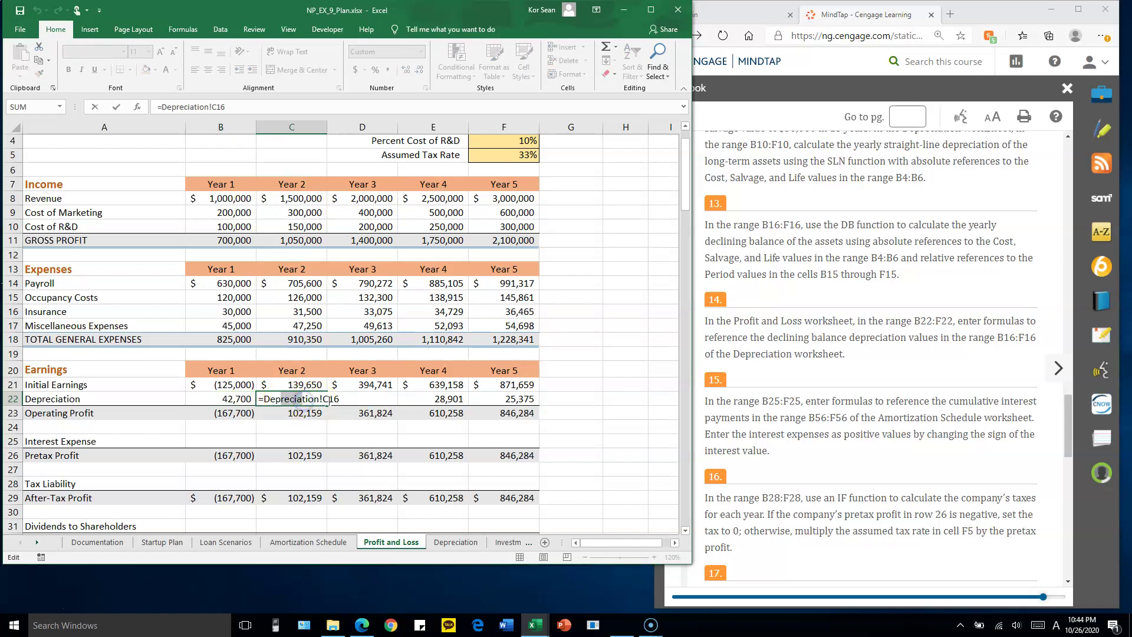
pyautogui.press('Escape')
pyautogui.doubleClick(368, 399)
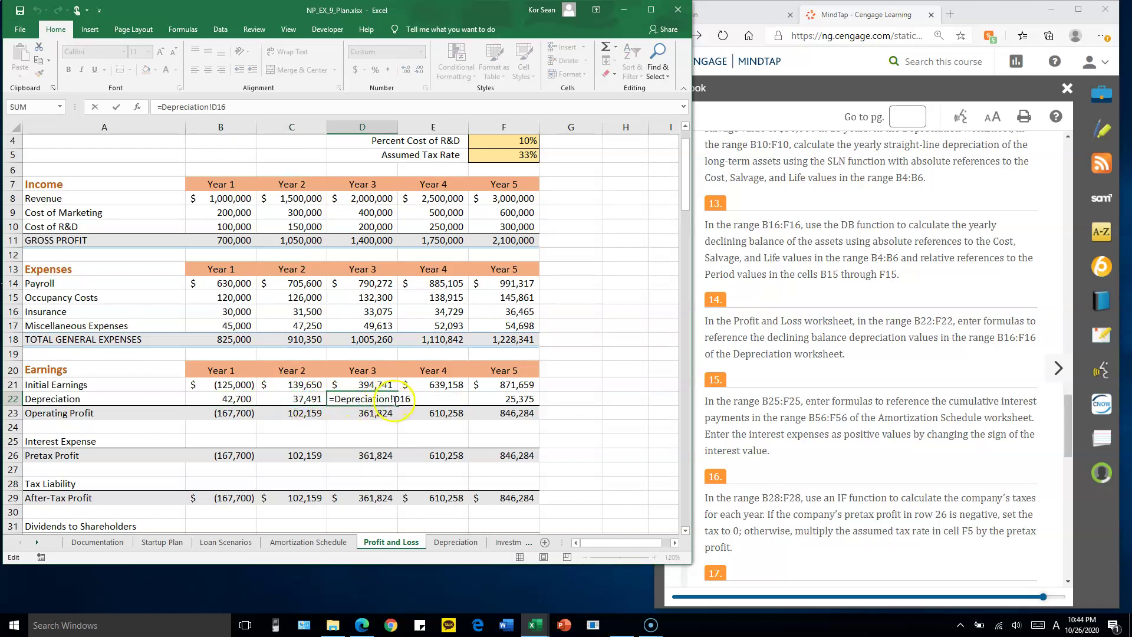
pyautogui.click(417, 399)
pyautogui.press('Escape')
pyautogui.click(230, 399)
pyautogui.click(284, 399)
pyautogui.click(367, 398)
pyautogui.click(437, 398)
pyautogui.doubleClick(519, 400)
pyautogui.press('Escape')
# Step: Read instruction 15 in the textbook, switch back to Excel and enter ='Amortization Schedule'!B56 in B25 for the Year 1 interest expense
pyautogui.click(918, 352)
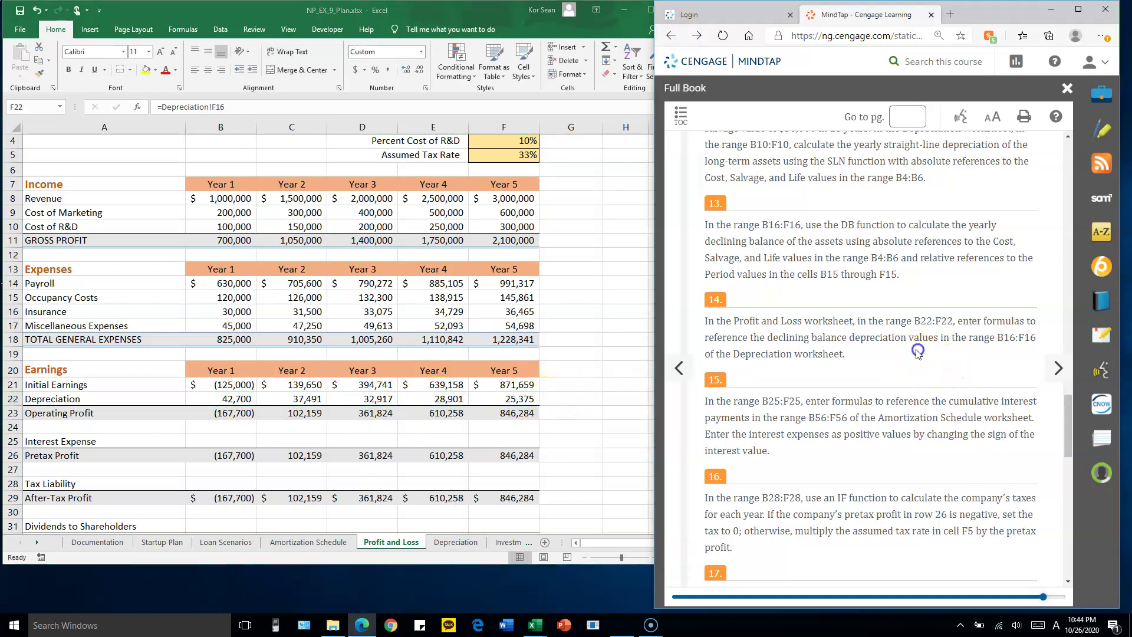
pyautogui.scroll(-4, 918, 352)
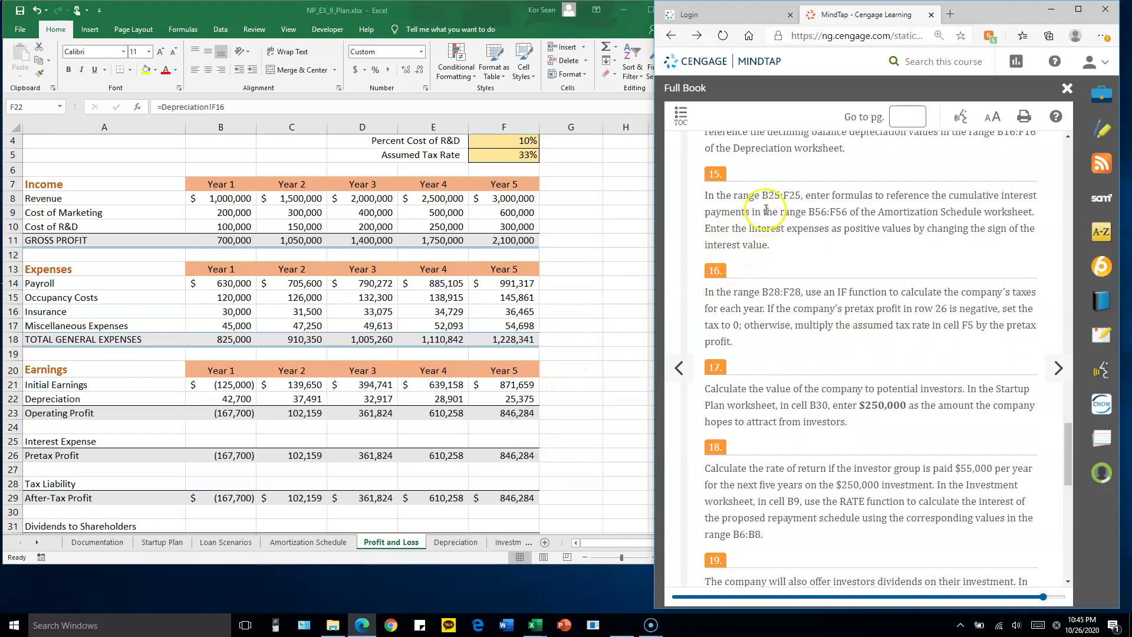
pyautogui.click(224, 440)
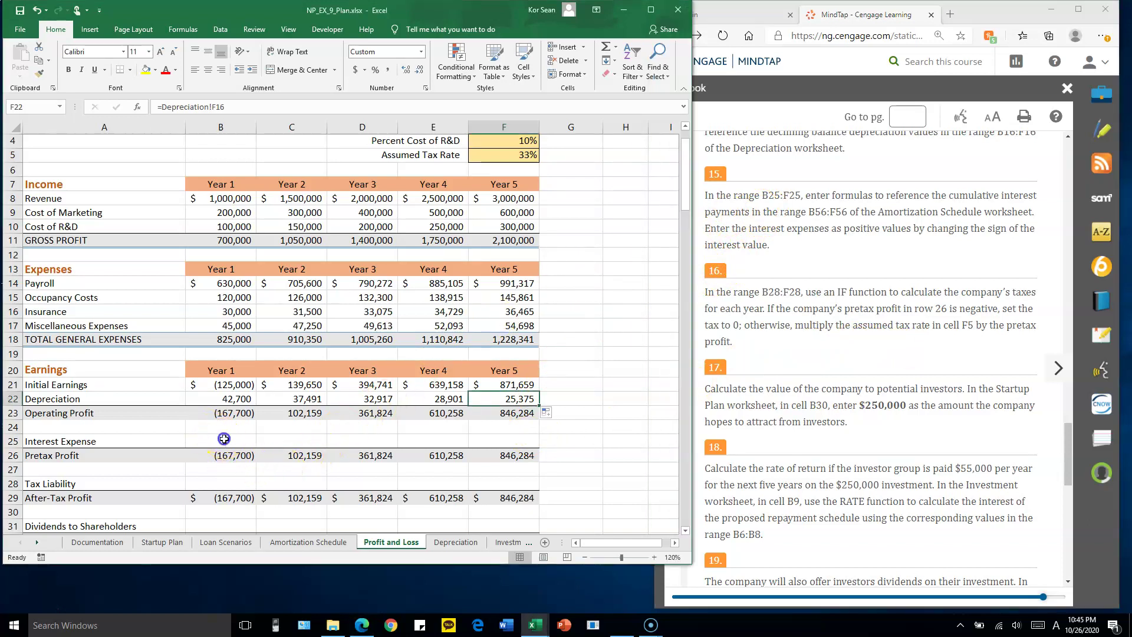
pyautogui.click(226, 441)
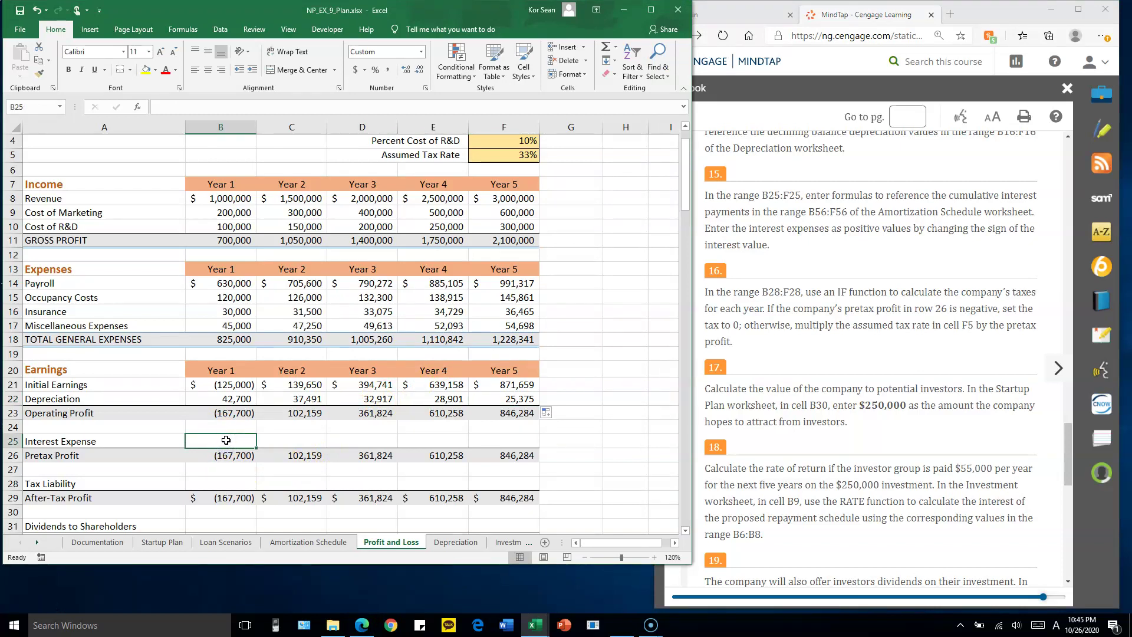
pyautogui.write('=')
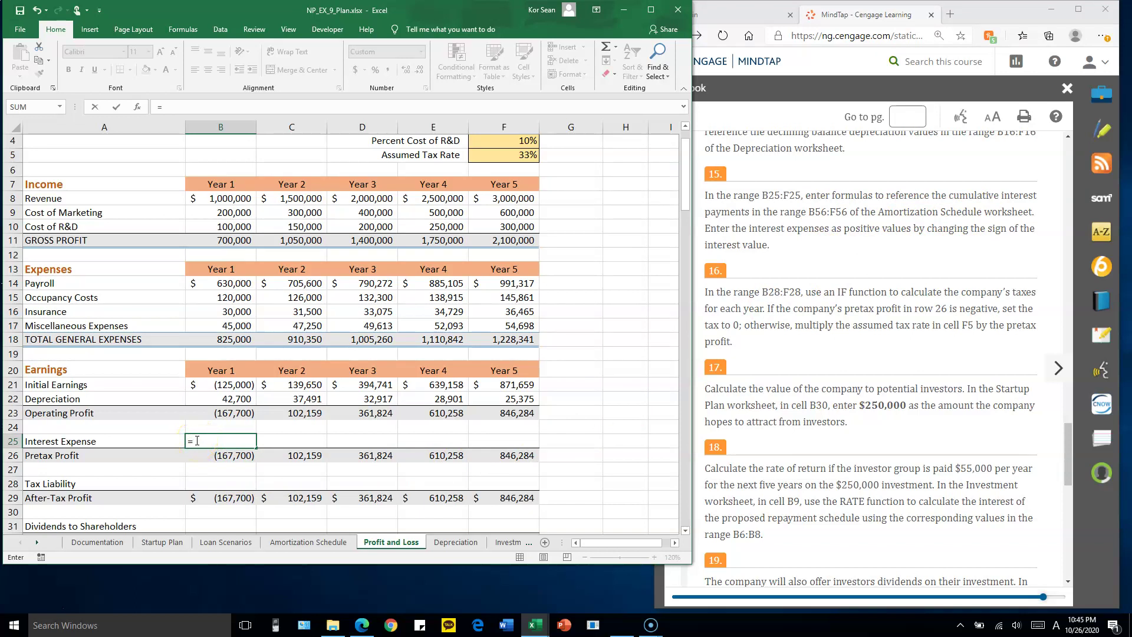
pyautogui.click(310, 543)
pyautogui.click(311, 542)
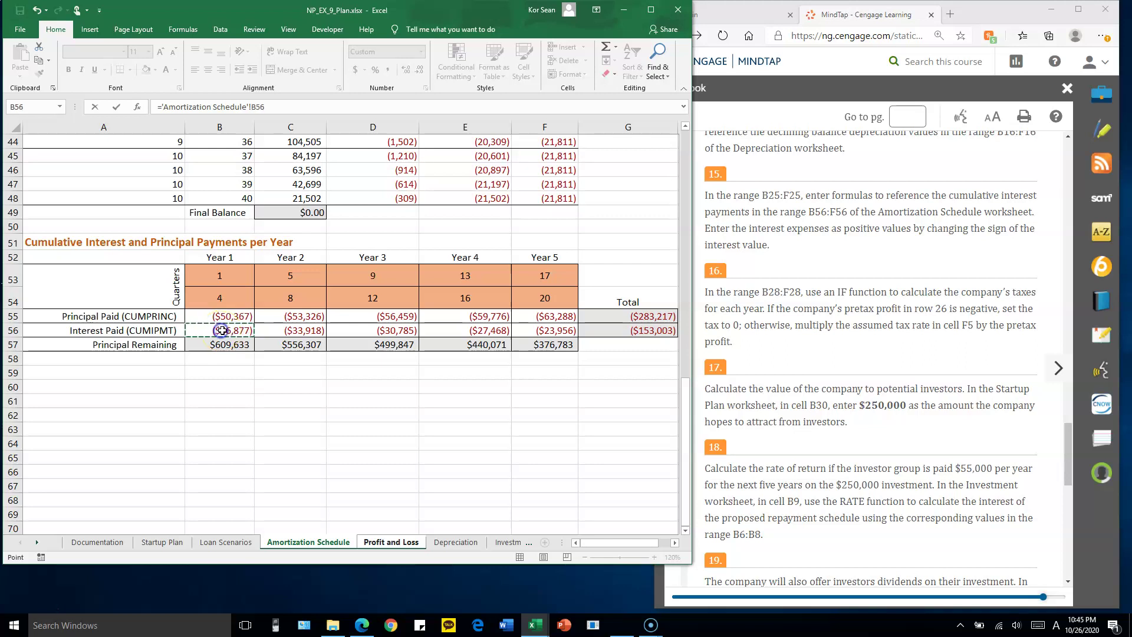
pyautogui.press('Return')
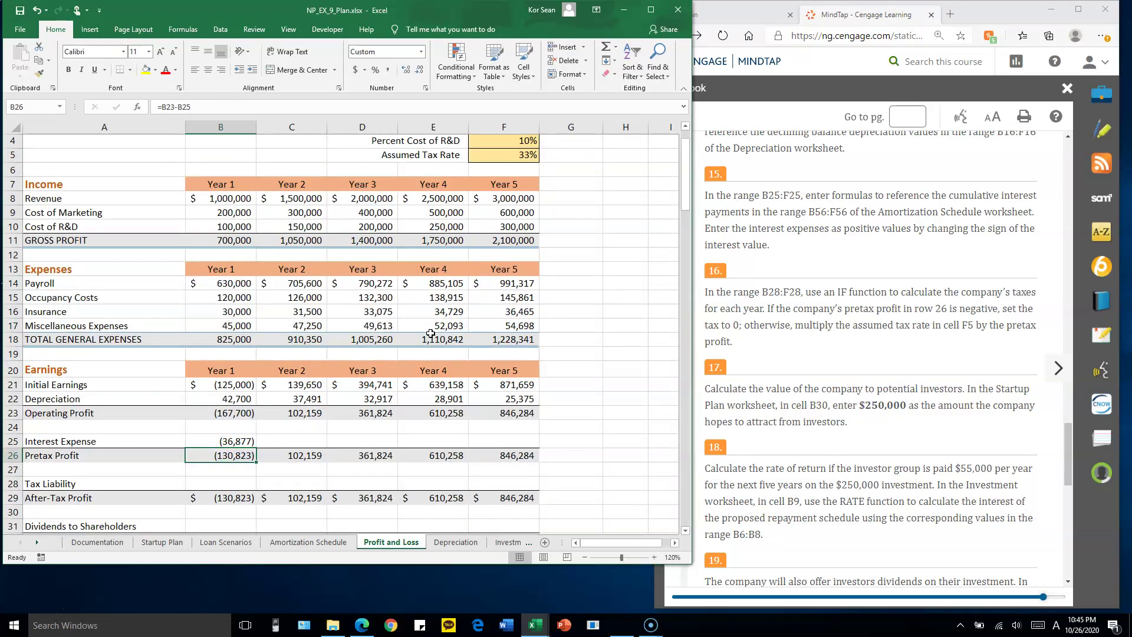
# Step: Fill the interest expense formula from B25 across to F25
pyautogui.click(244, 442)
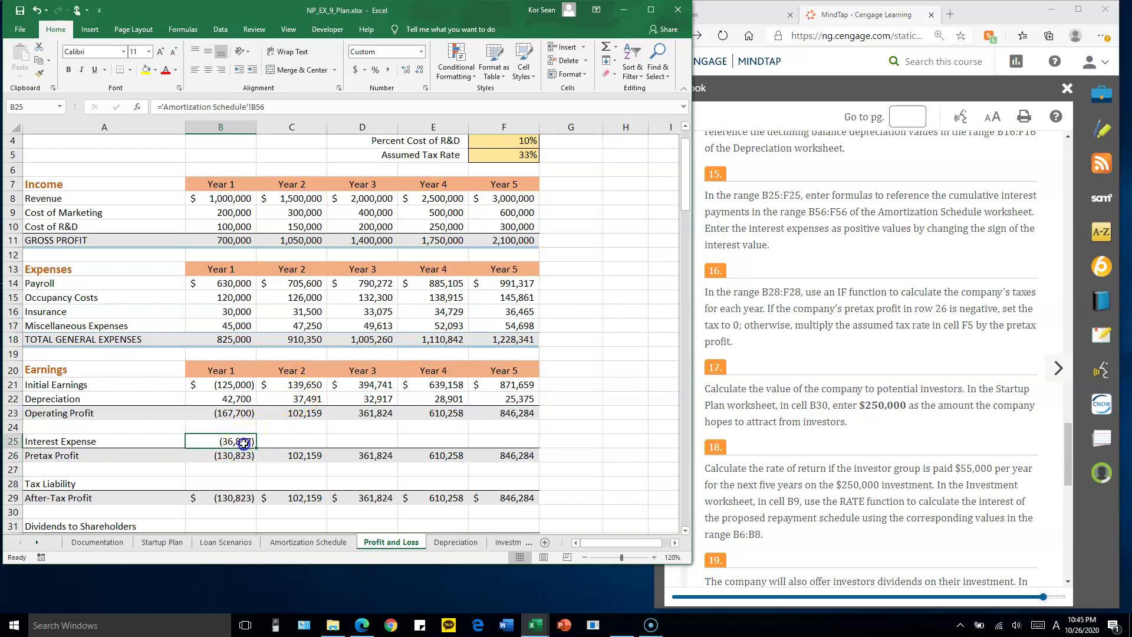
pyautogui.moveTo(255, 447); pyautogui.dragTo(516, 446)
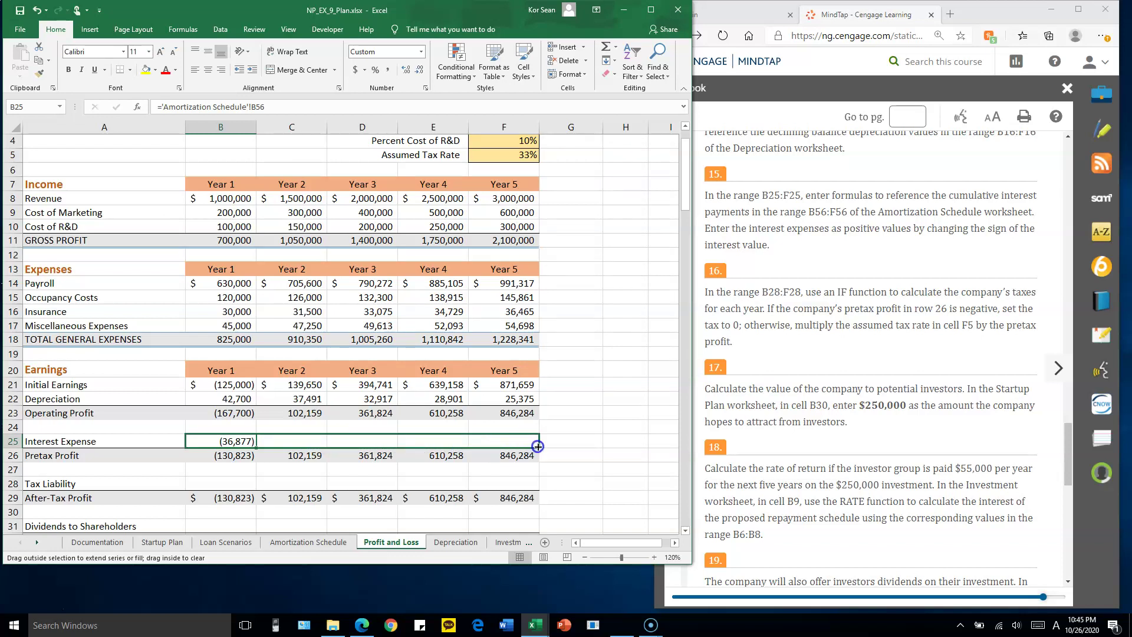
pyautogui.moveTo(538, 446); pyautogui.dragTo(539, 447)
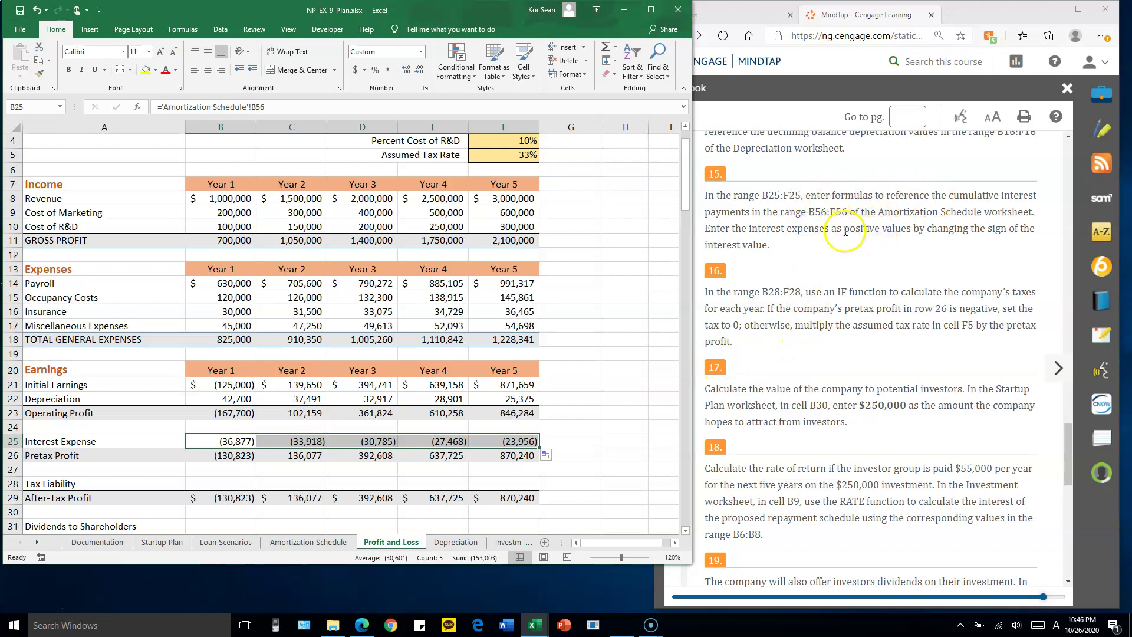
# Step: Reread instruction 15 in the textbook and change B25's formula to =-'Amortization Schedule'!B56 to reverse the interest's sign
pyautogui.scroll(1, 885, 229)
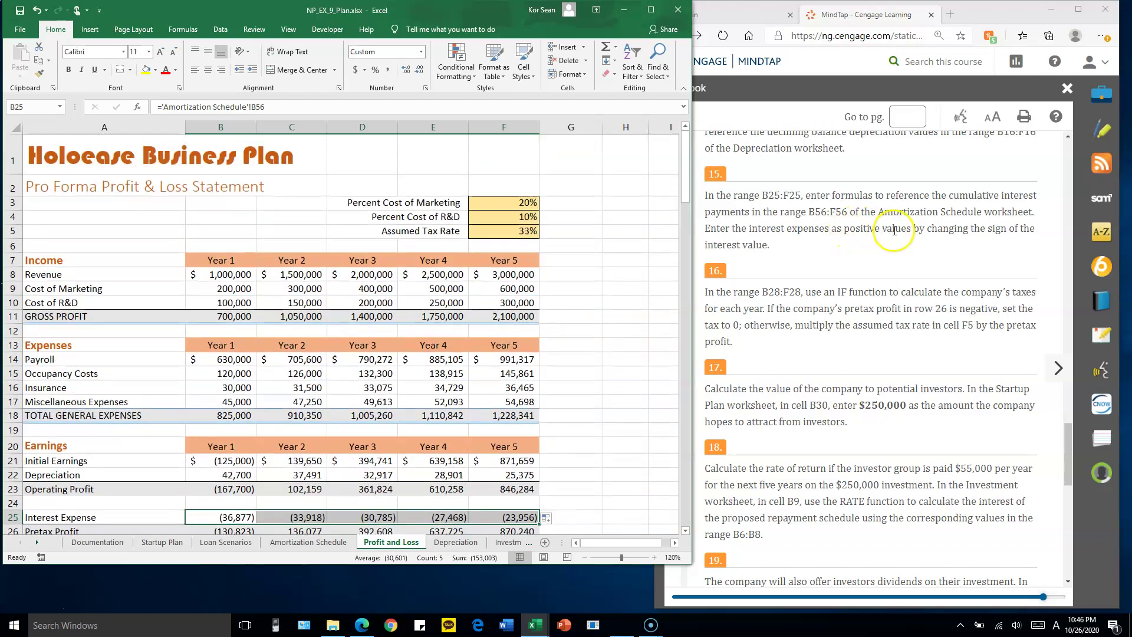
pyautogui.scroll(-1, 893, 229)
pyautogui.click(893, 229)
pyautogui.scroll(1, 893, 229)
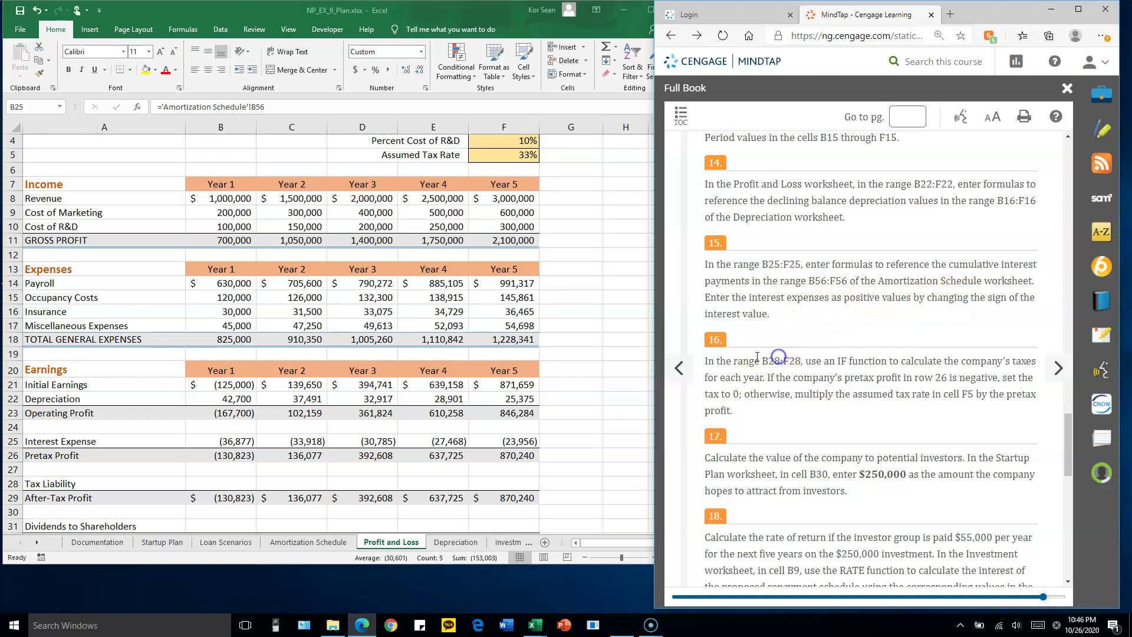
pyautogui.click(295, 557)
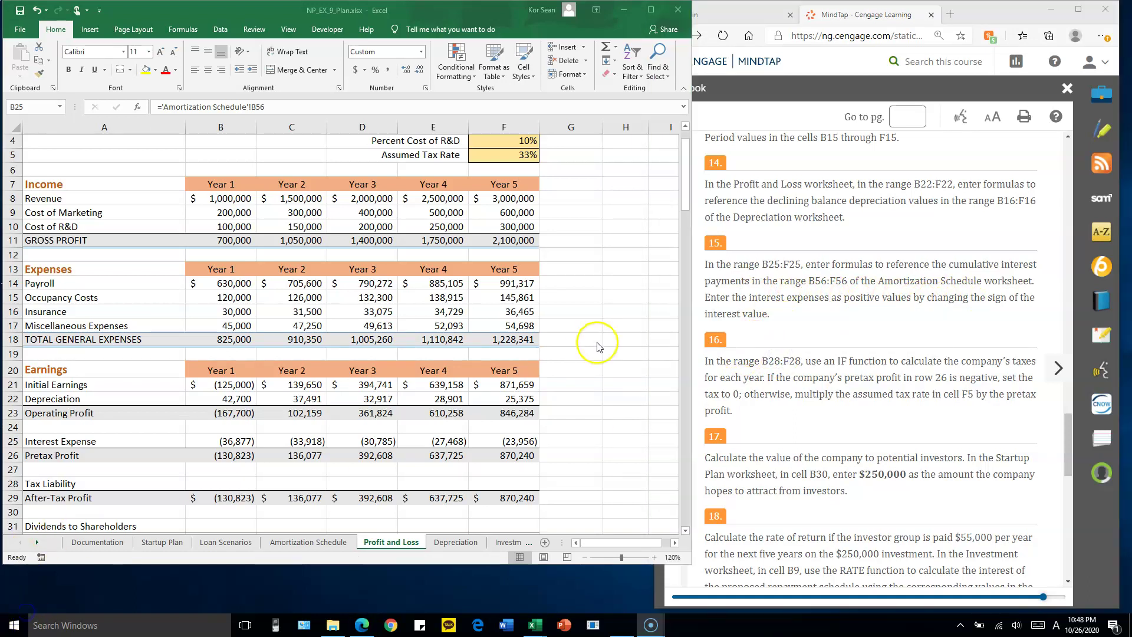
pyautogui.doubleClick(235, 441)
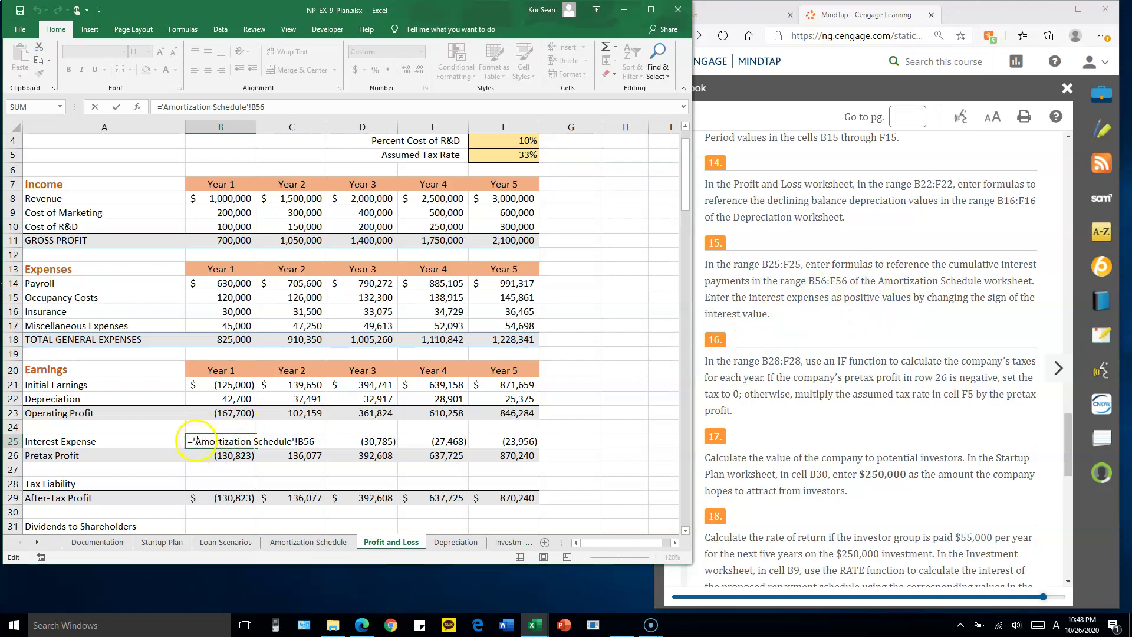
pyautogui.press('Escape')
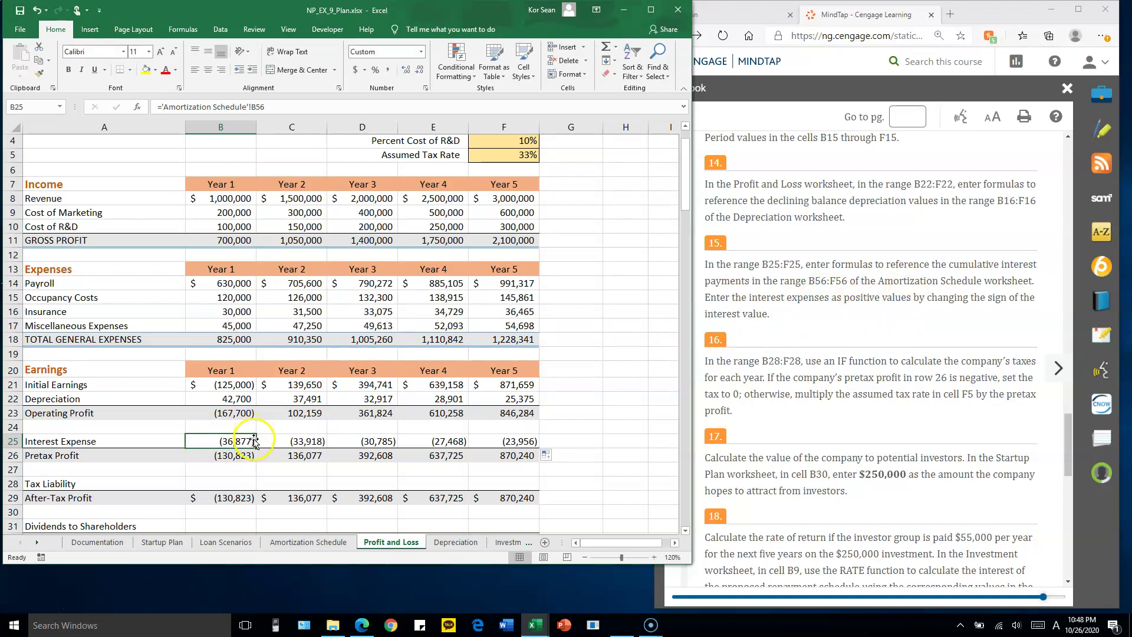
pyautogui.doubleClick(220, 441)
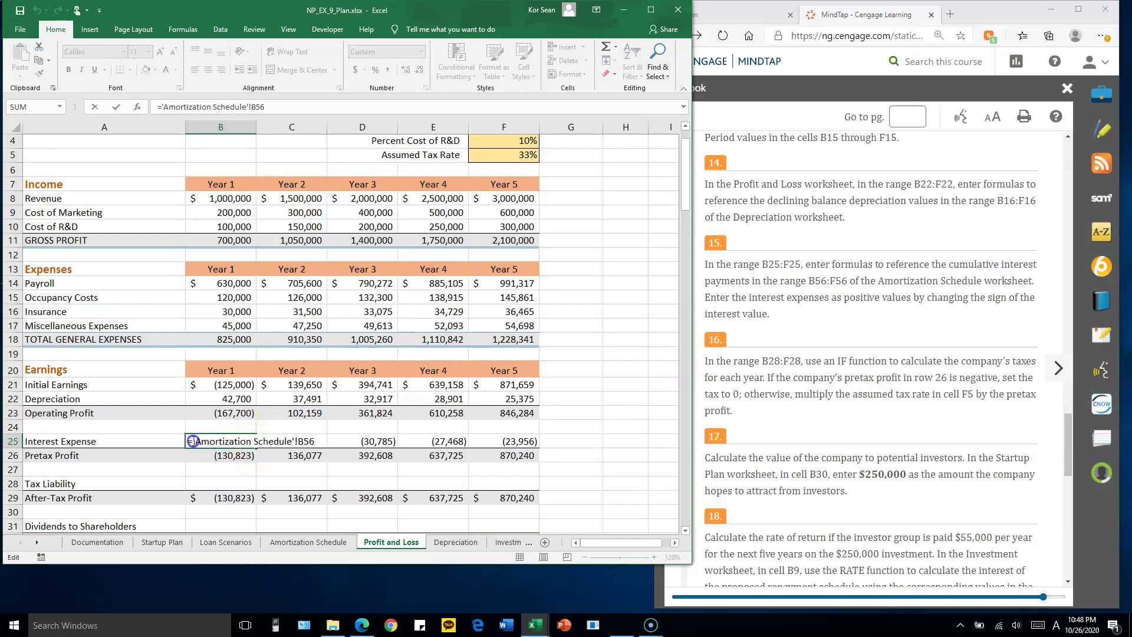
pyautogui.write('=')
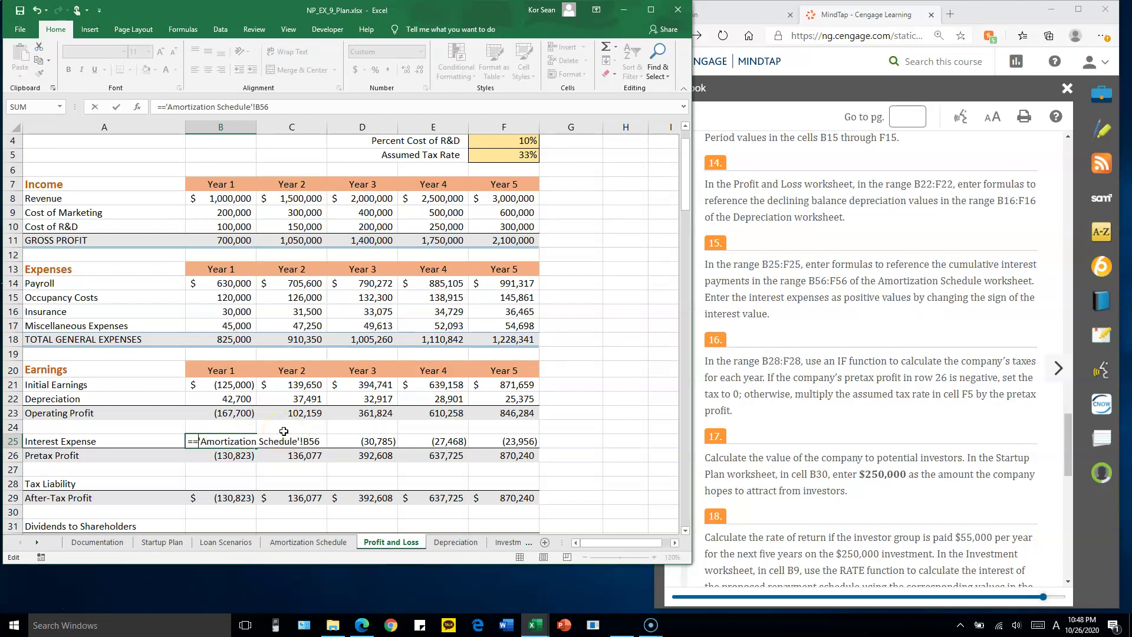
pyautogui.click(376, 456)
pyautogui.press('BackSpace')
pyautogui.write('-')
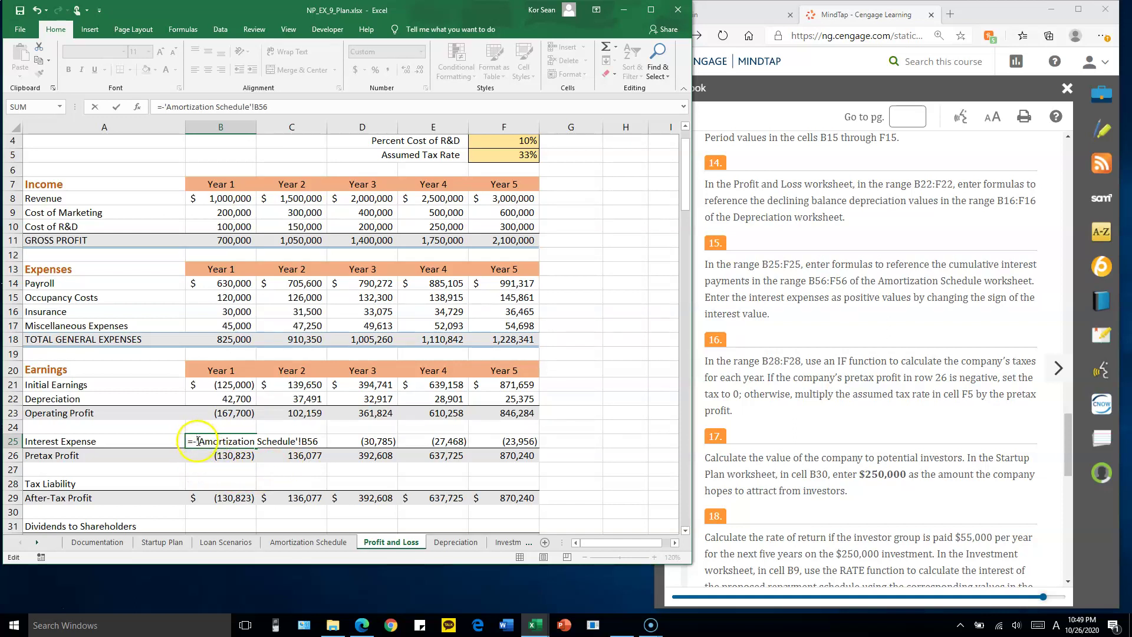
pyautogui.hotkey('ctrl', 'Return')
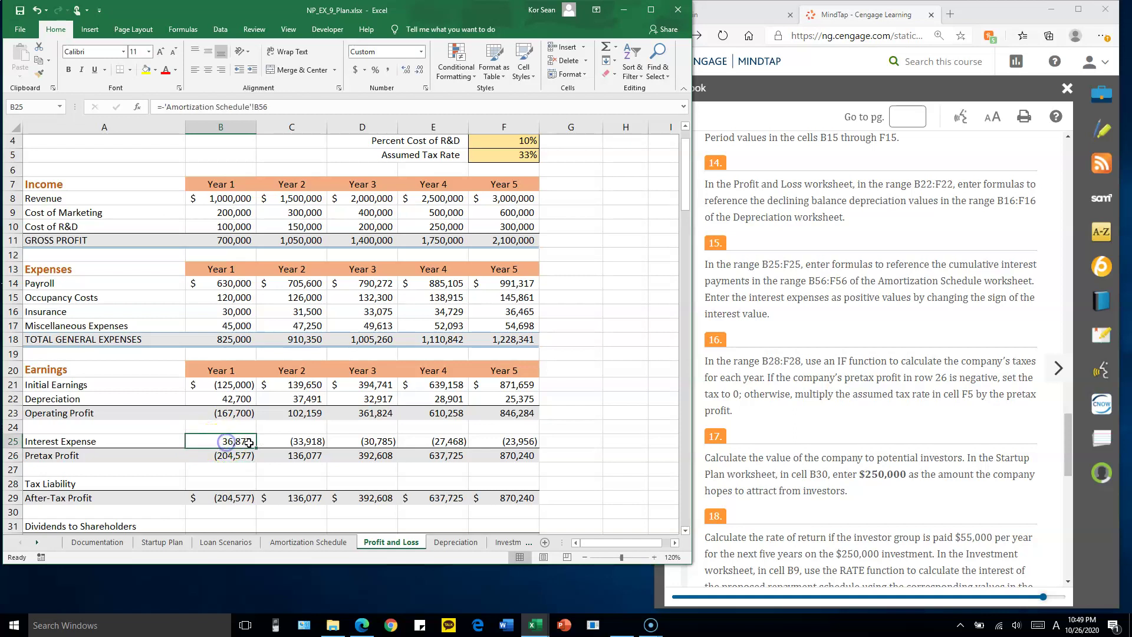
# Step: Refill the sign-reversed interest expense formula from B25 across to F25 and check the copies for Years 2 to 4
pyautogui.moveTo(256, 447); pyautogui.dragTo(535, 444)
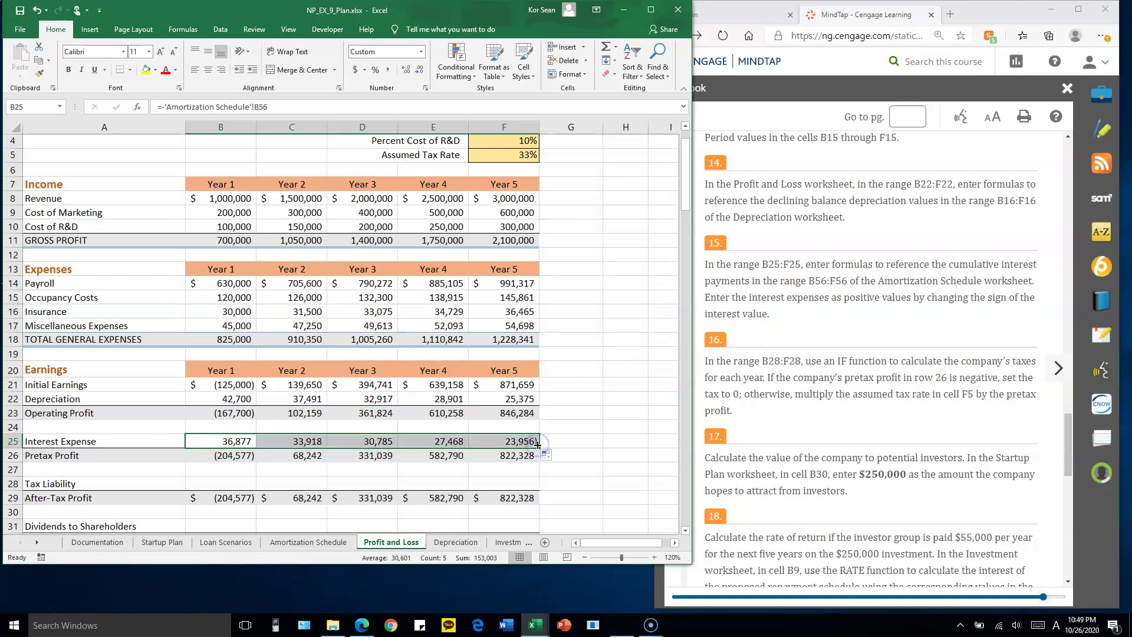
pyautogui.click(360, 442)
pyautogui.click(300, 441)
pyautogui.click(436, 442)
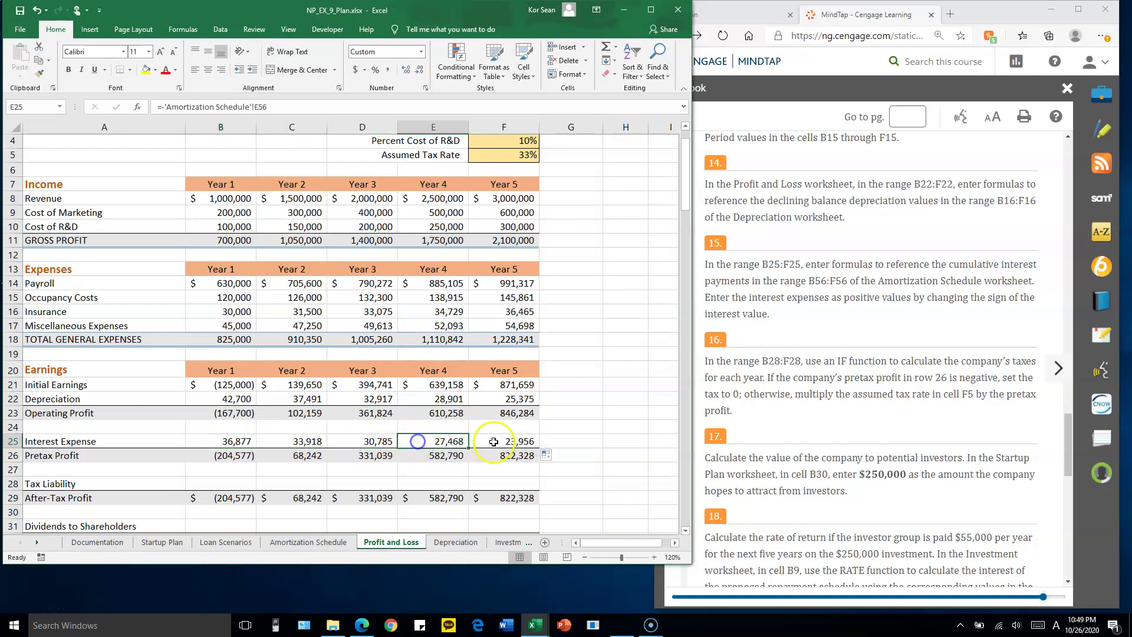
# Step: Check the Year 5 interest expense formula in F25 and read instruction 16 in the textbook
pyautogui.click(498, 442)
pyautogui.scroll(-2, 472, 421)
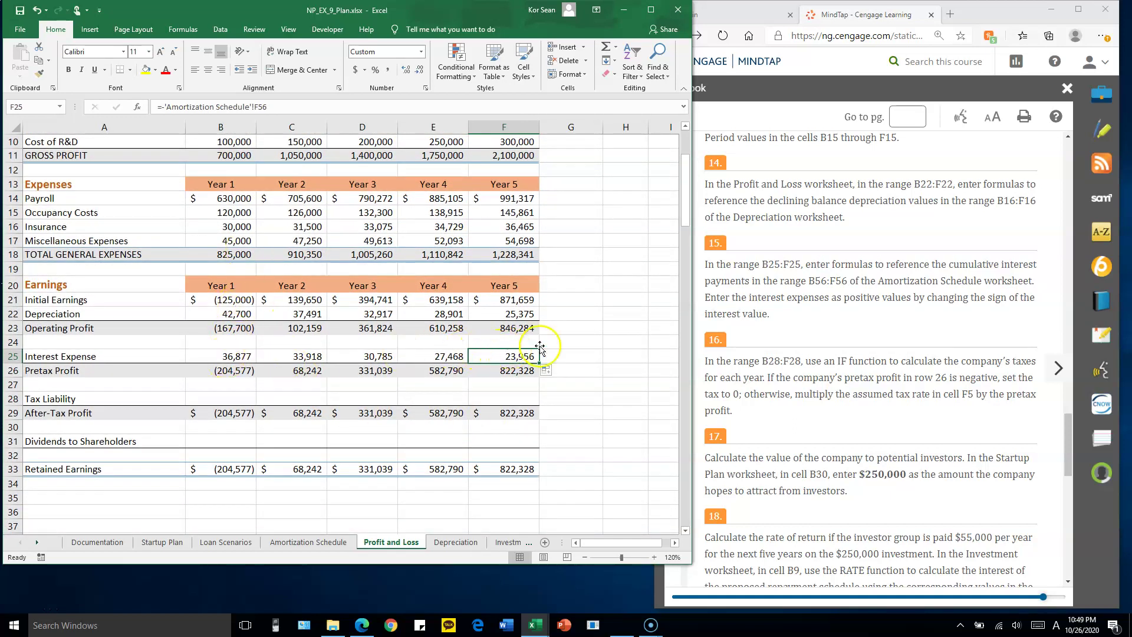
pyautogui.click(813, 268)
pyautogui.scroll(-3, 829, 306)
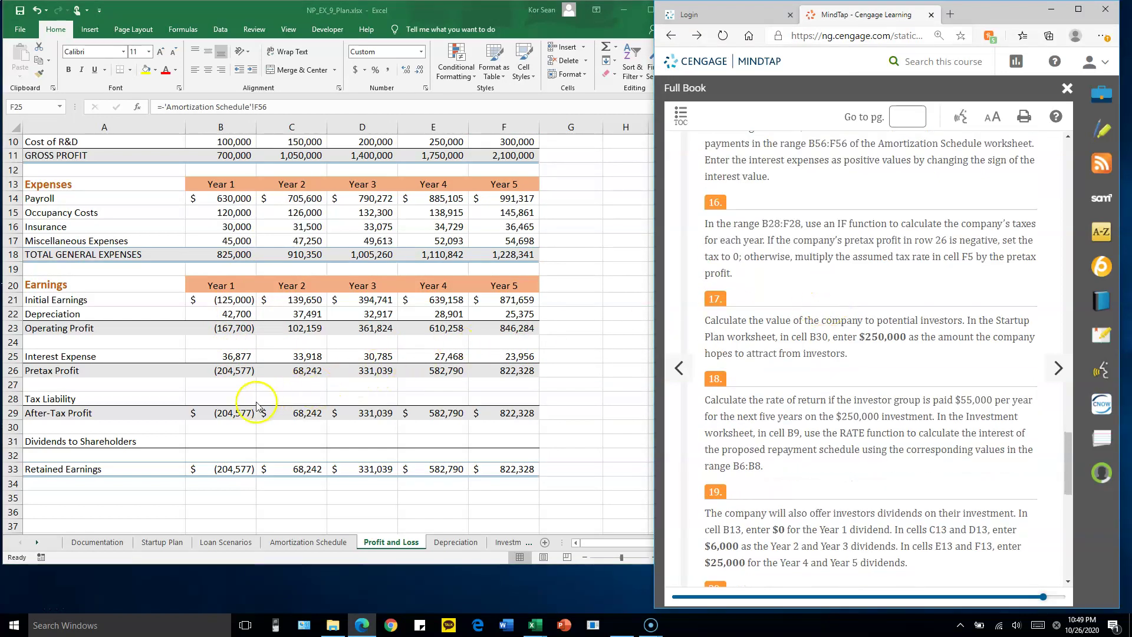
# Step: Switch back to Excel and begin the Year 1 tax liability formula in B28 with =IF(B26<0, 0, for a negative pretax profit
pyautogui.click(236, 392)
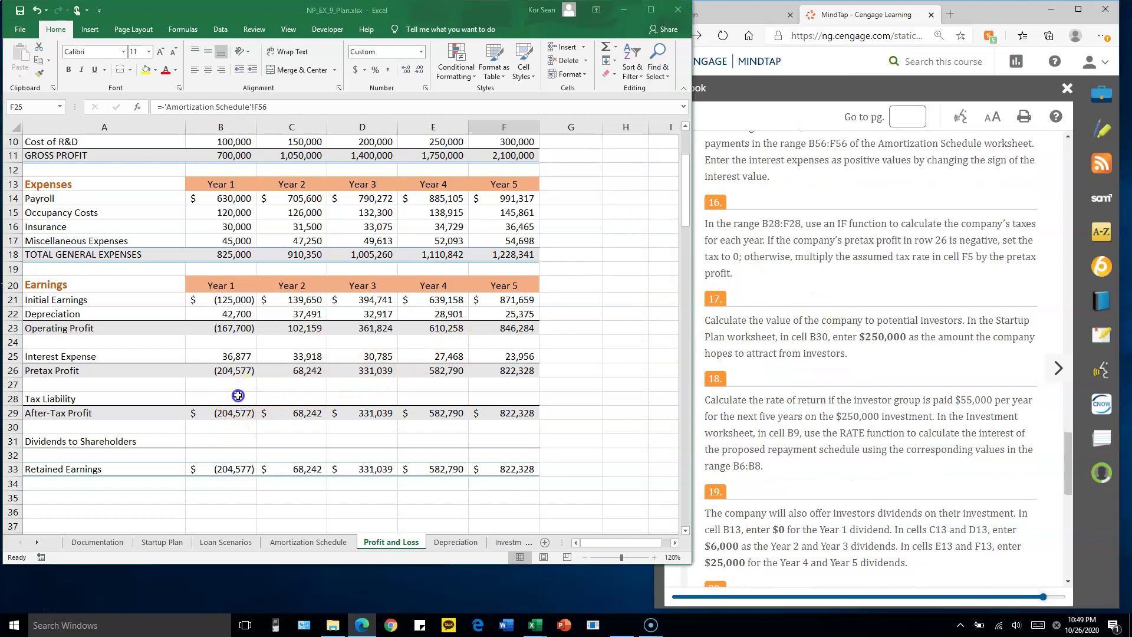
pyautogui.press('F2')
pyautogui.click(237, 401)
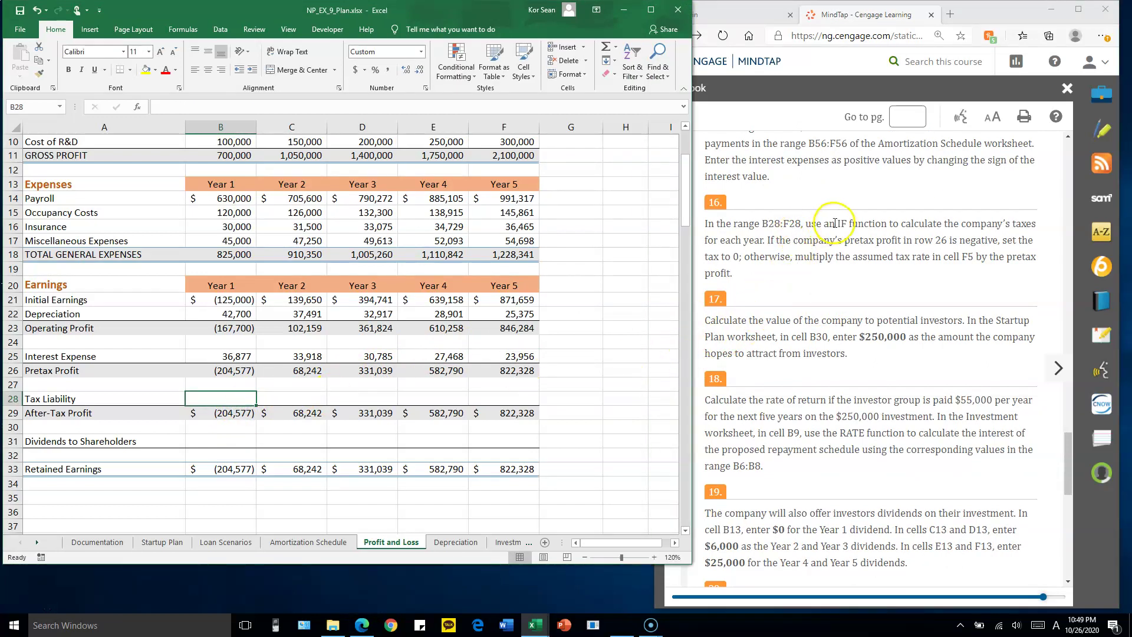
pyautogui.write('=')
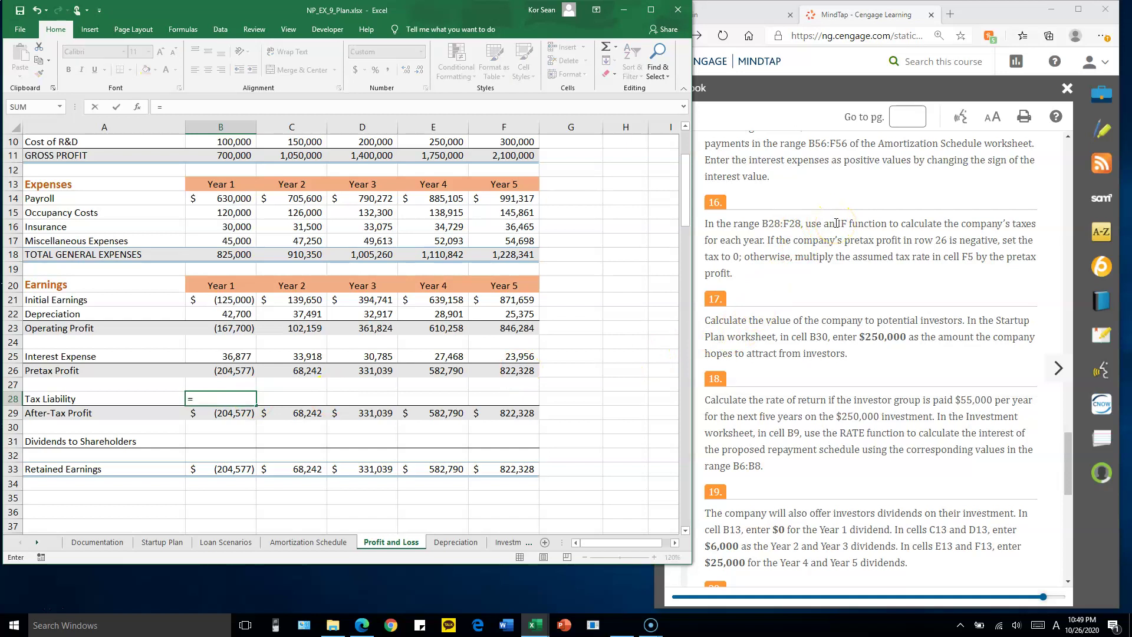
pyautogui.write('IF')
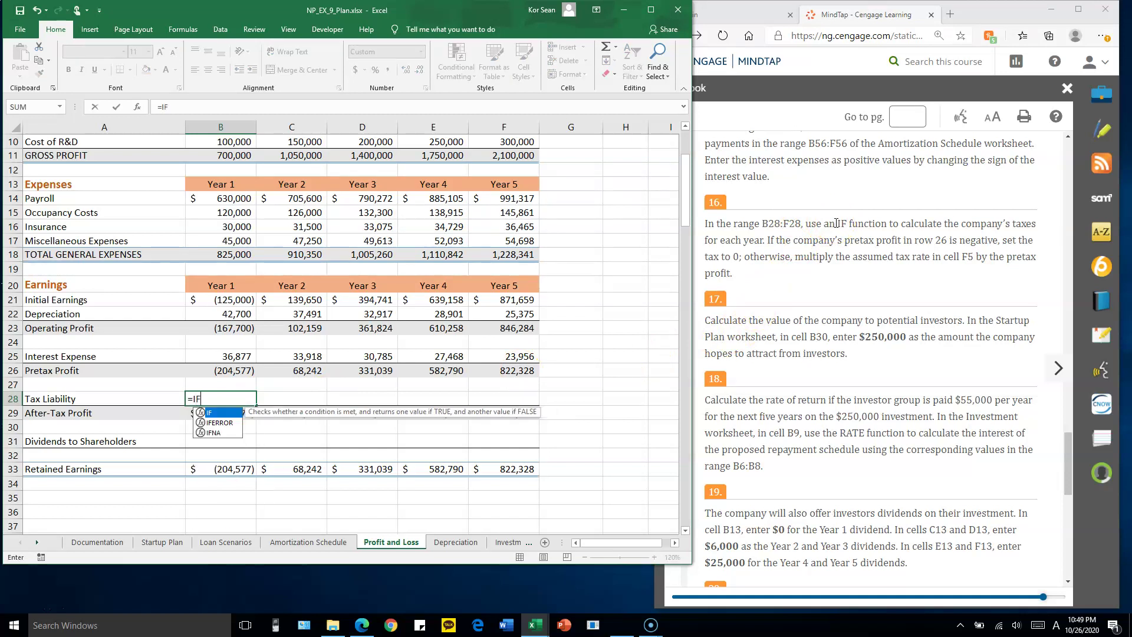
pyautogui.write('(')
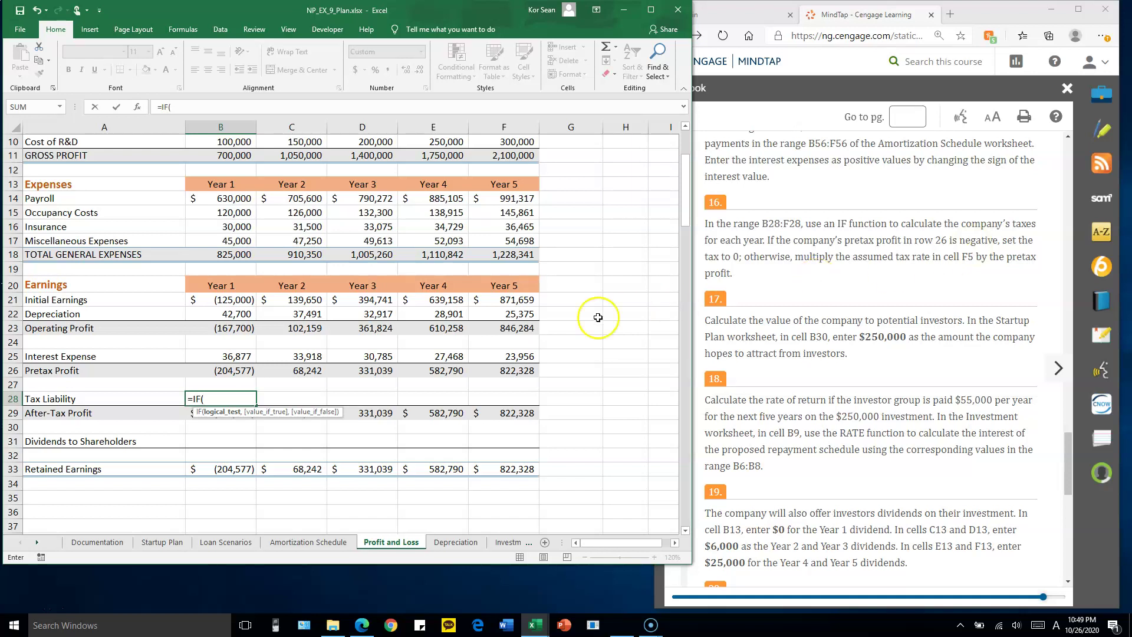
pyautogui.click(239, 370)
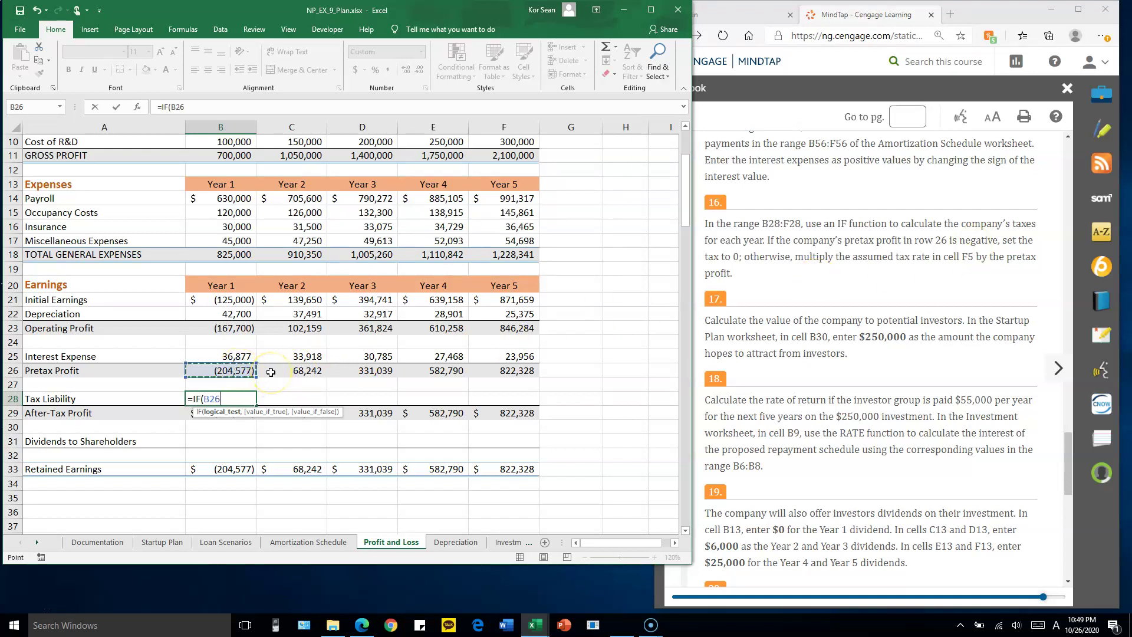
pyautogui.write('<0')
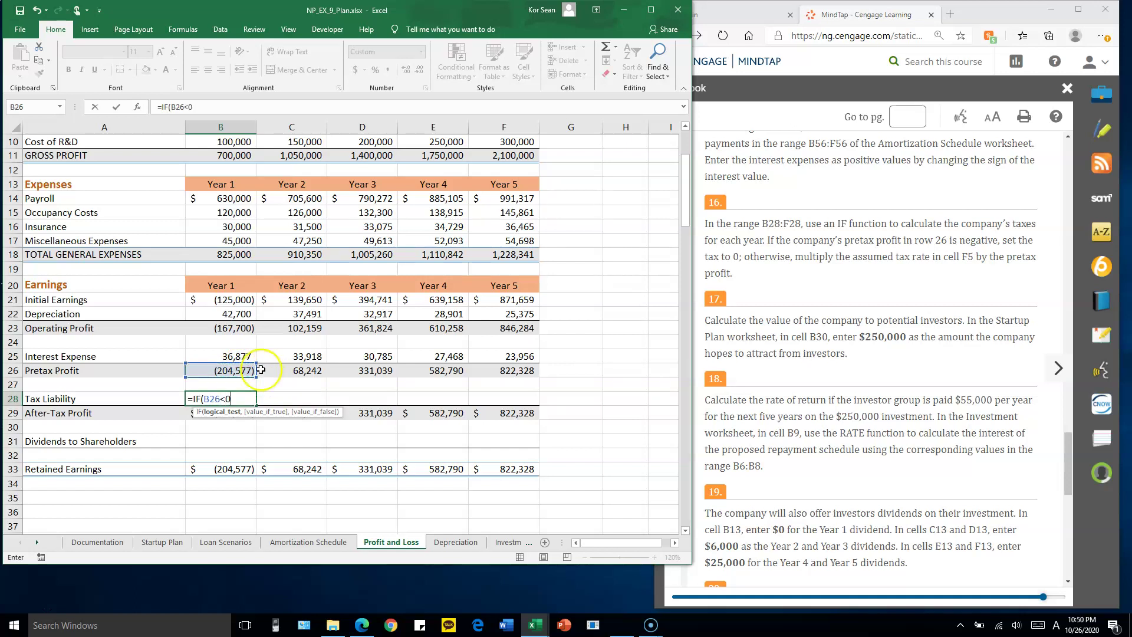
pyautogui.write(',')
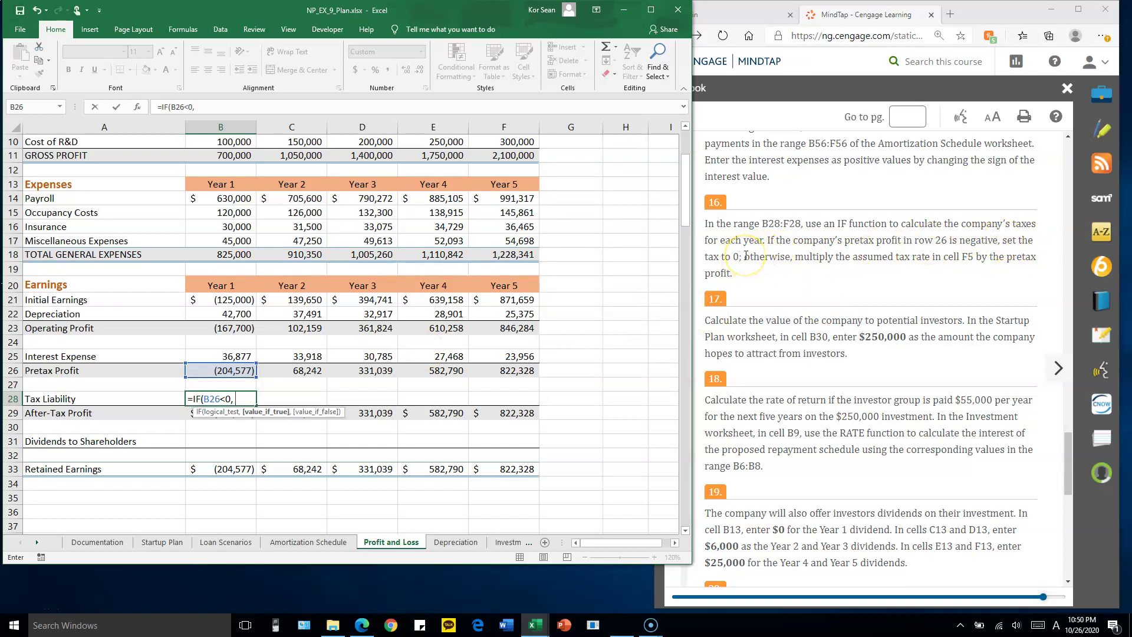
pyautogui.write(',')
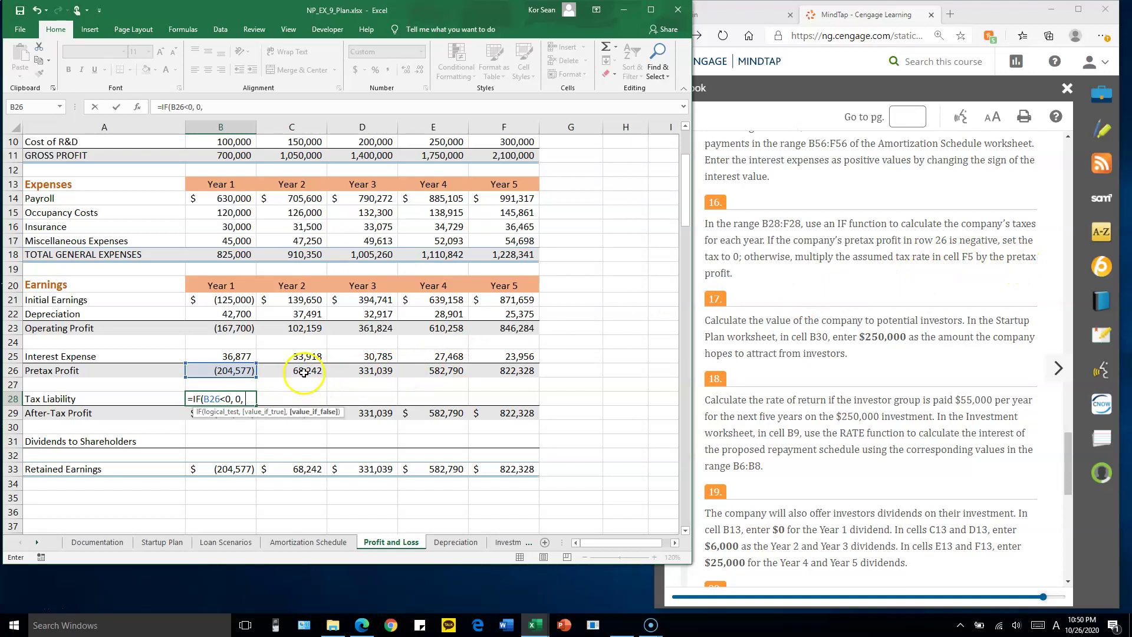
# Step: Complete B28's IF formula with B26*$F$5 as the value if false, using an absolute reference to the assumed tax rate
pyautogui.click(229, 370)
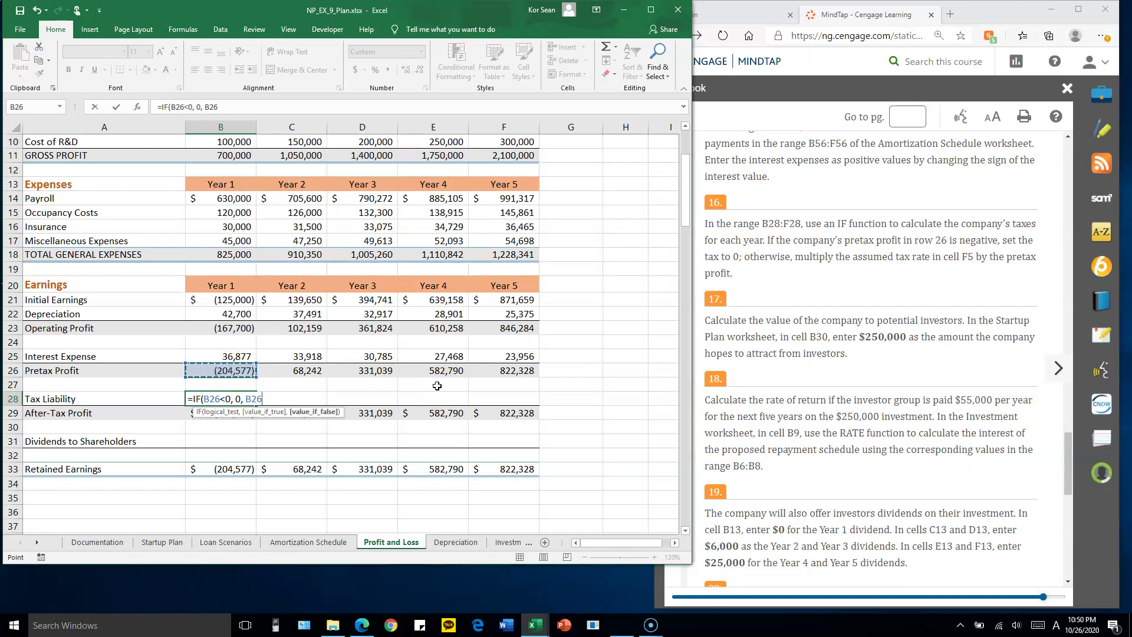
pyautogui.write('*')
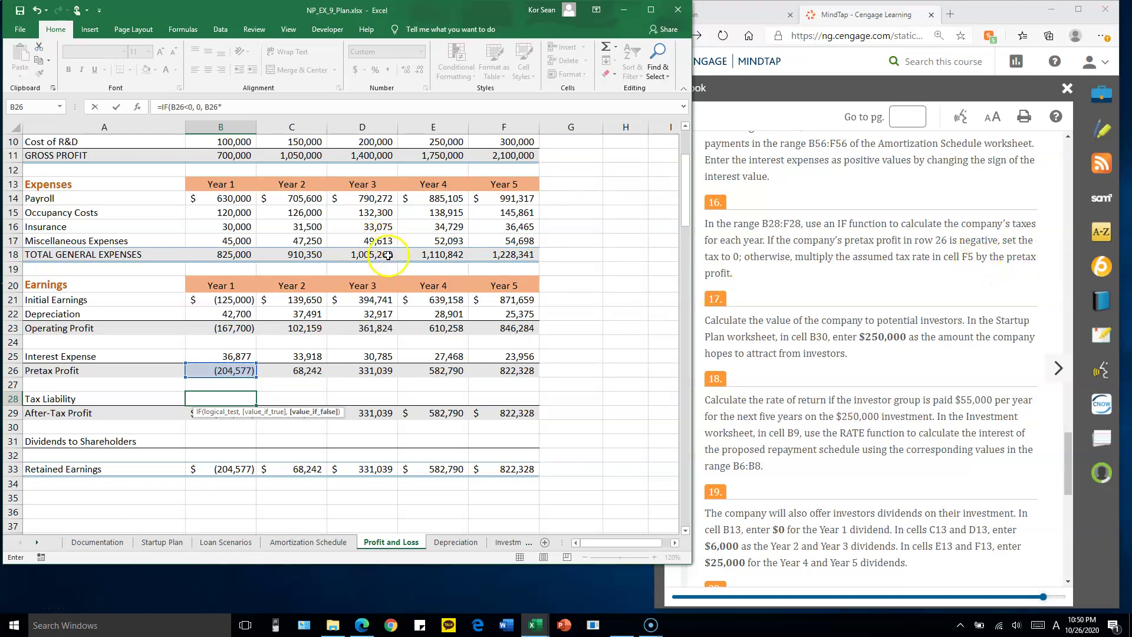
pyautogui.scroll(3, 389, 254)
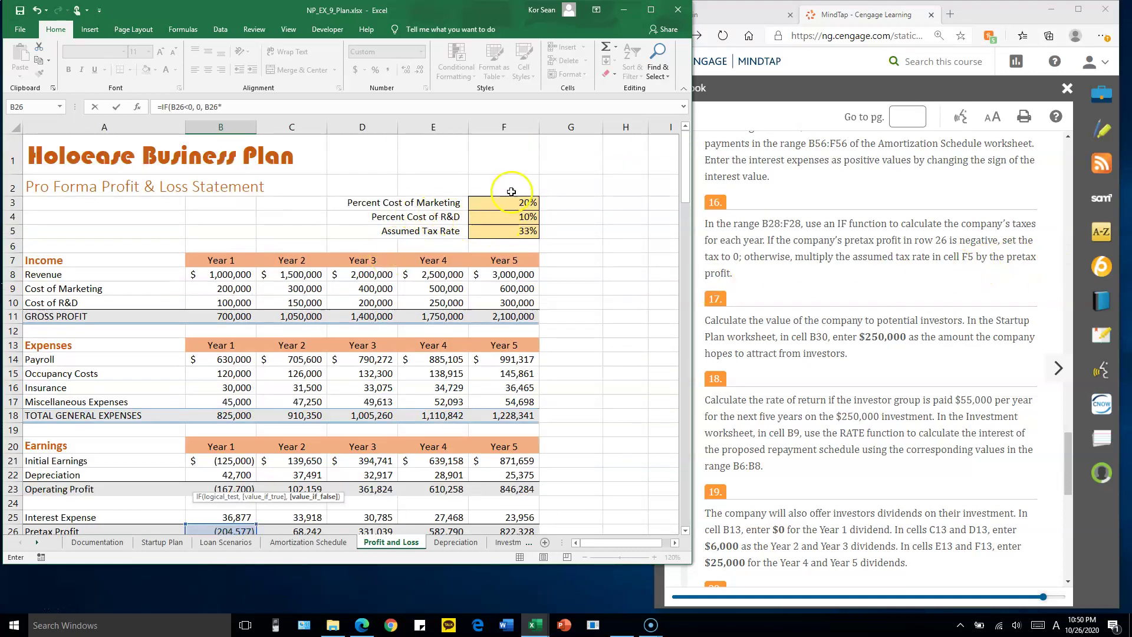
pyautogui.click(520, 230)
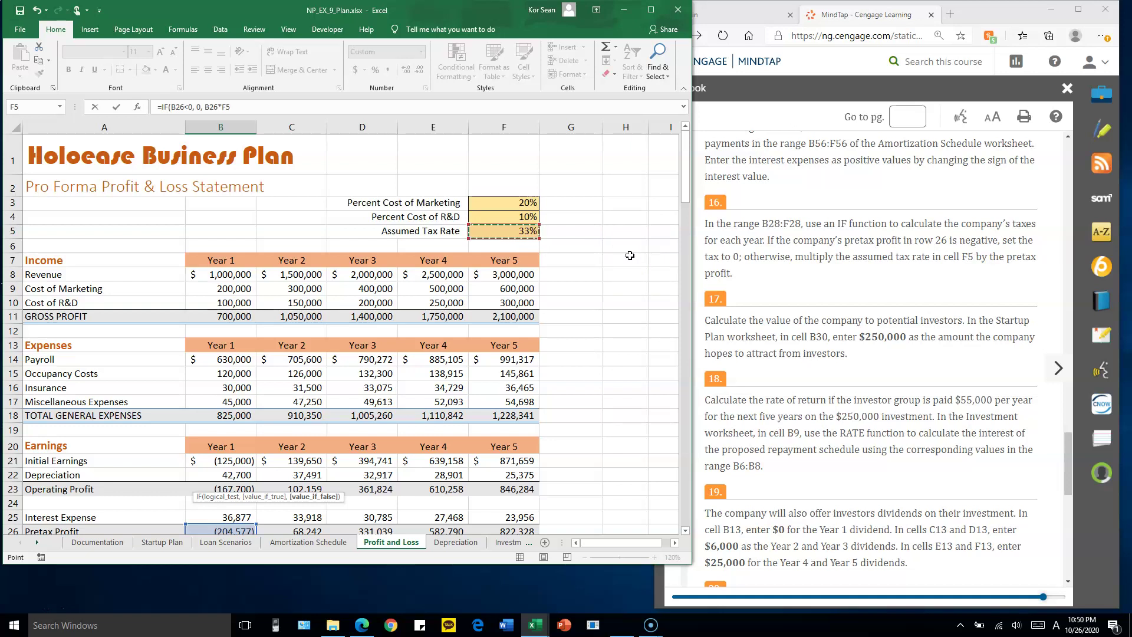
pyautogui.press('F4')
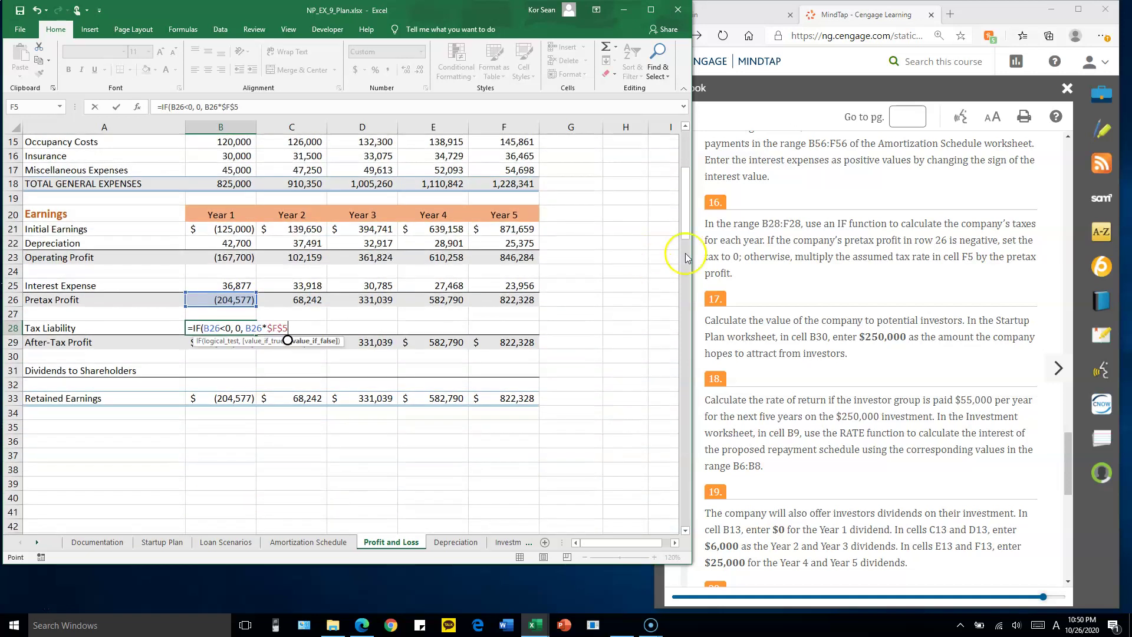
pyautogui.moveTo(266, 328); pyautogui.dragTo(288, 329)
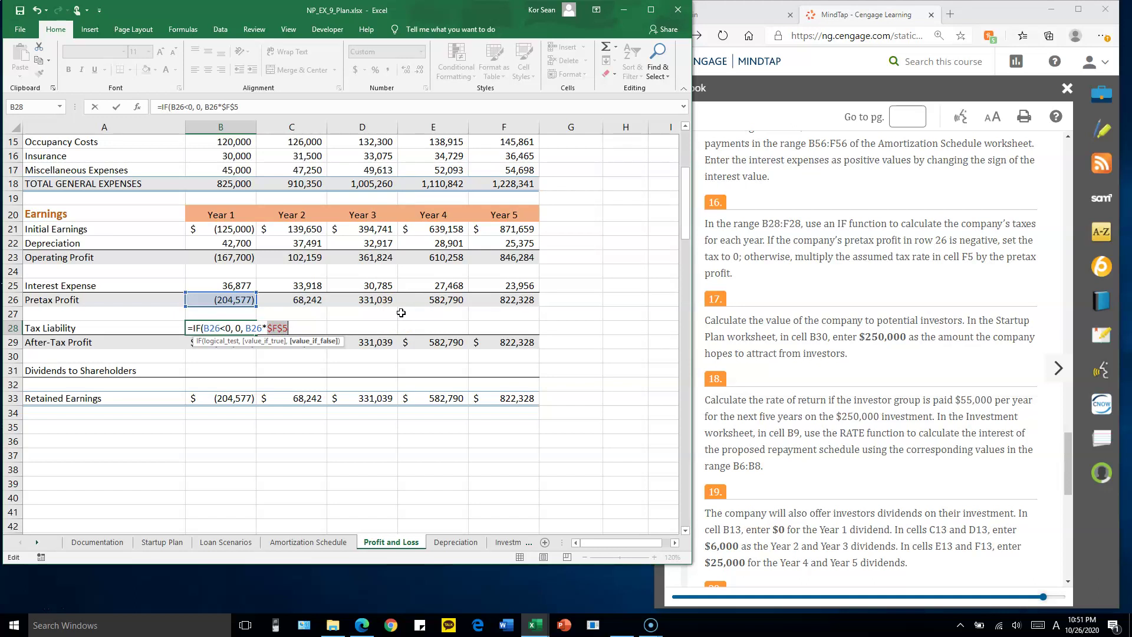
pyautogui.scroll(5, 425, 260)
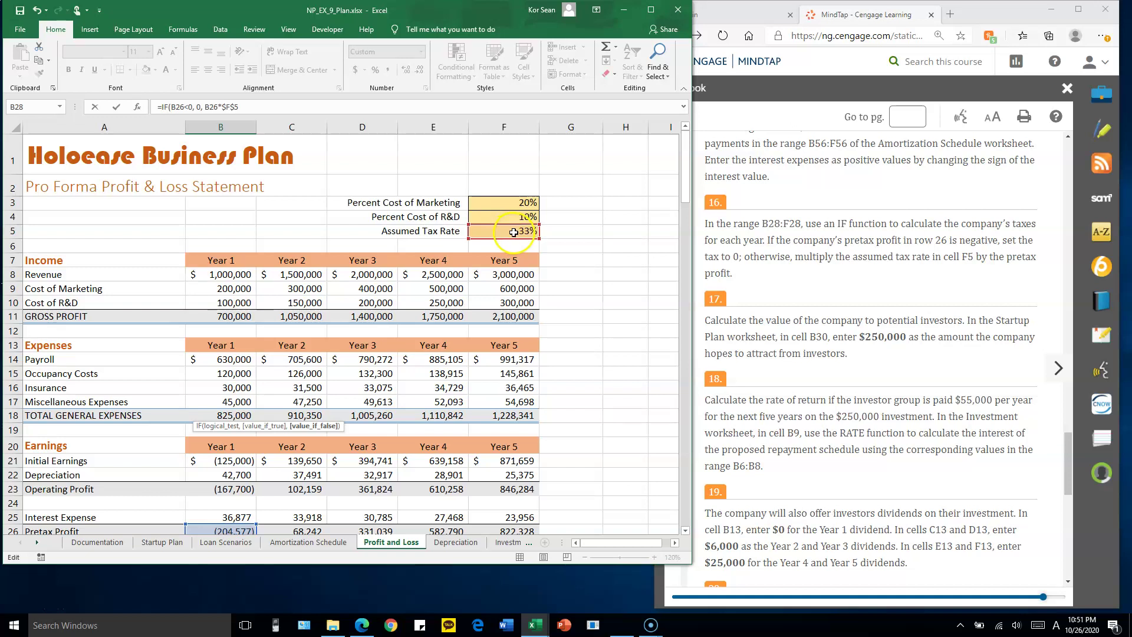
pyautogui.scroll(-6, 514, 235)
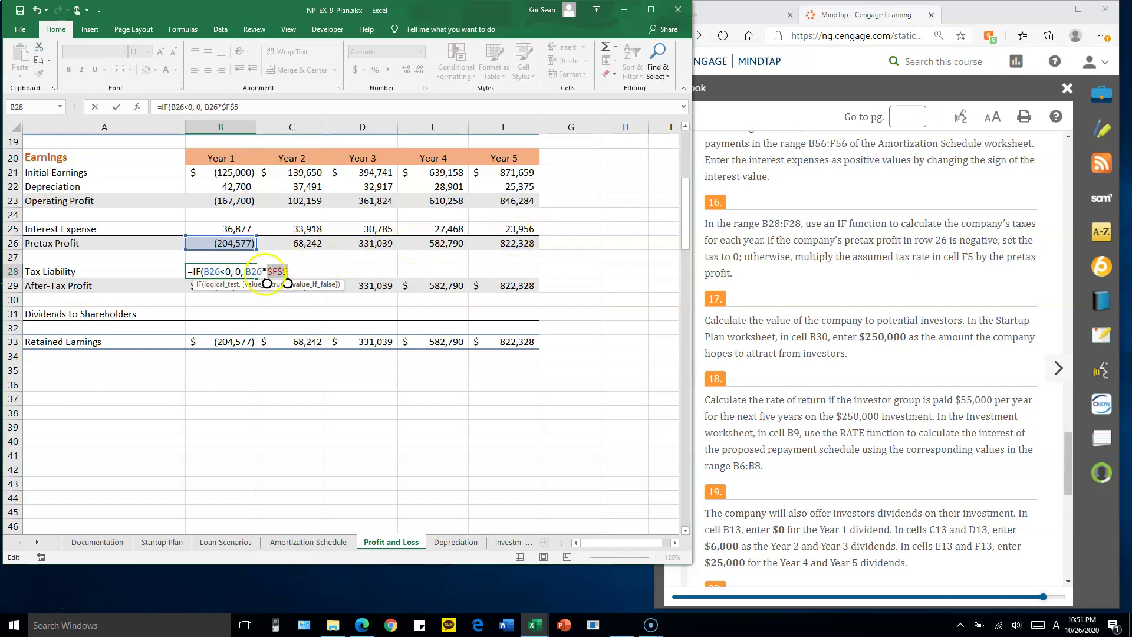
pyautogui.doubleClick(248, 272)
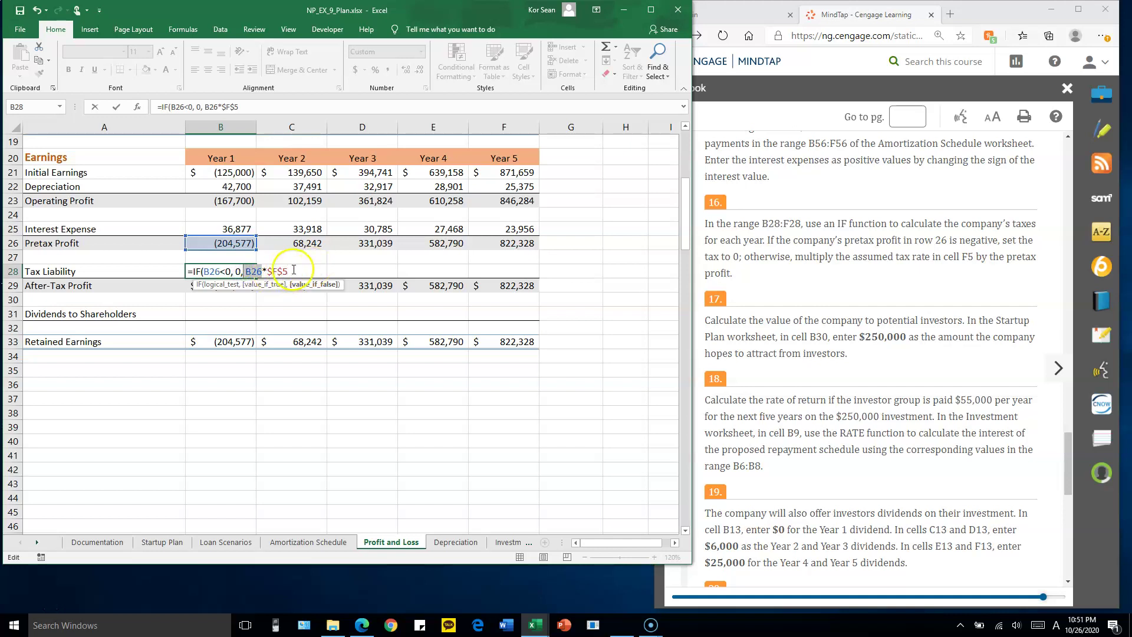
pyautogui.write(')')
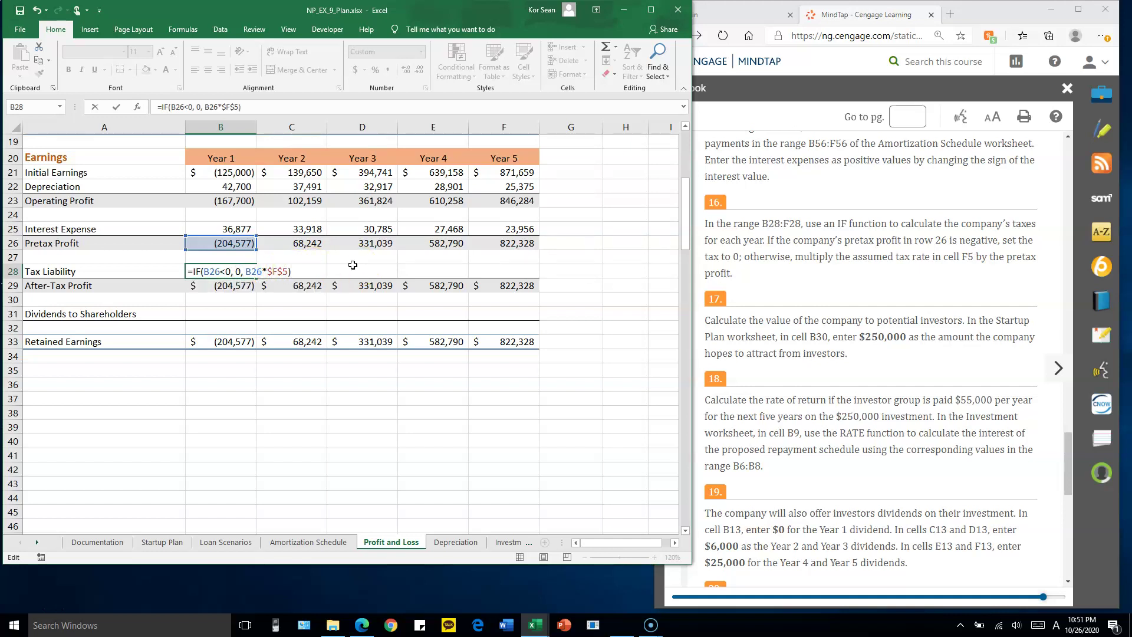
pyautogui.press('Return')
# Step: Compare B28's tax formula with the pretax profits in row 26 and fill it across to F28
pyautogui.click(252, 271)
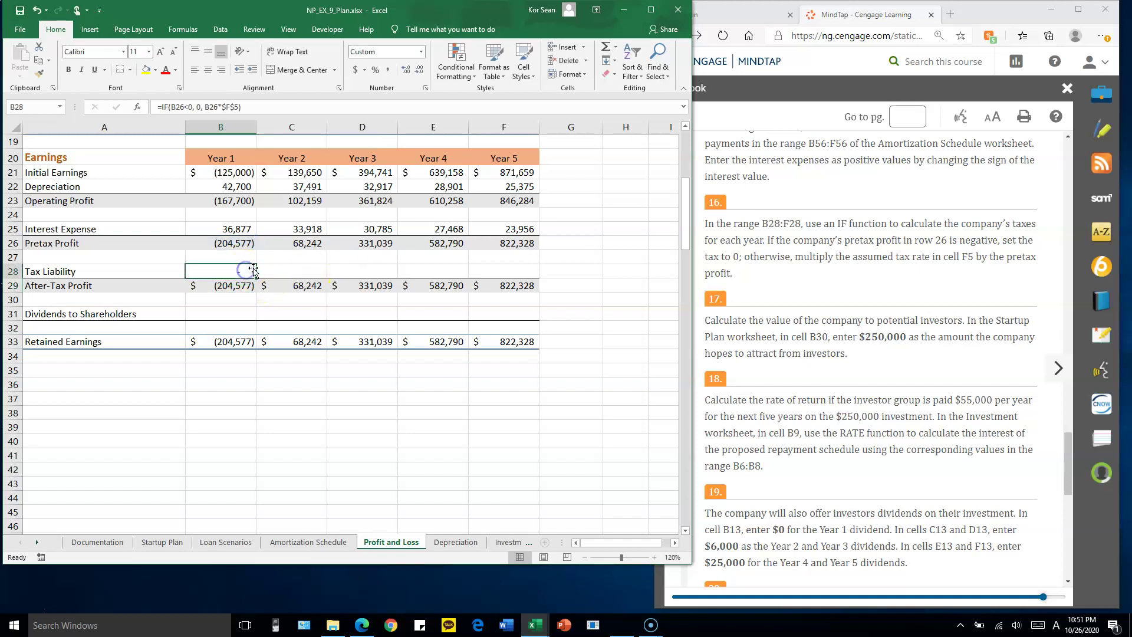
pyautogui.click(244, 243)
pyautogui.click(247, 273)
pyautogui.moveTo(298, 248); pyautogui.dragTo(527, 243)
pyautogui.click(300, 244)
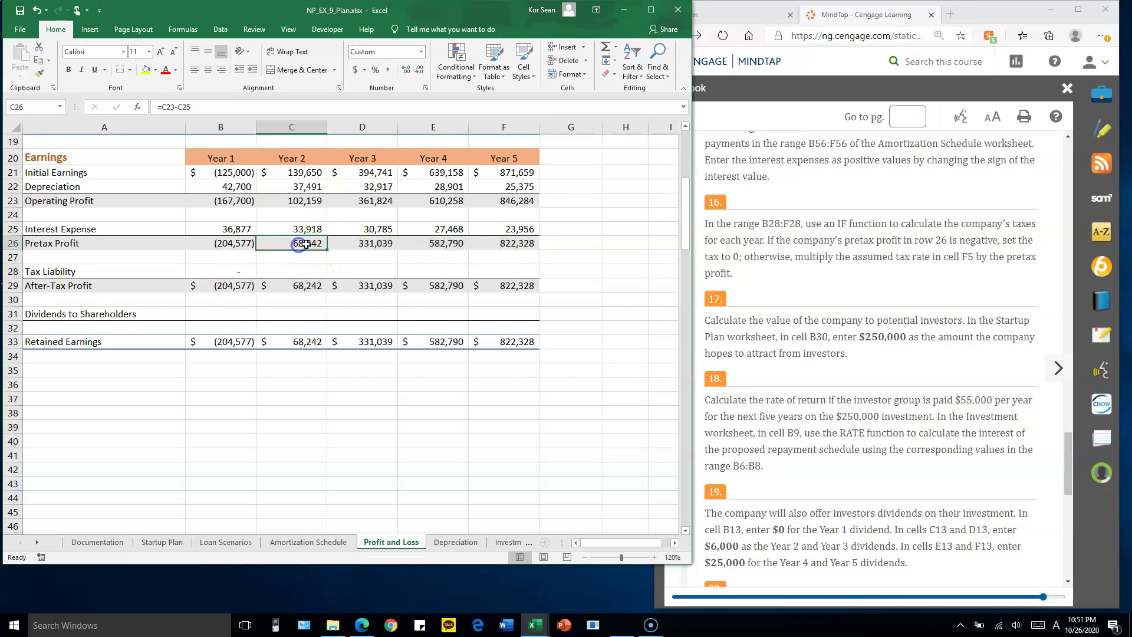
pyautogui.click(239, 271)
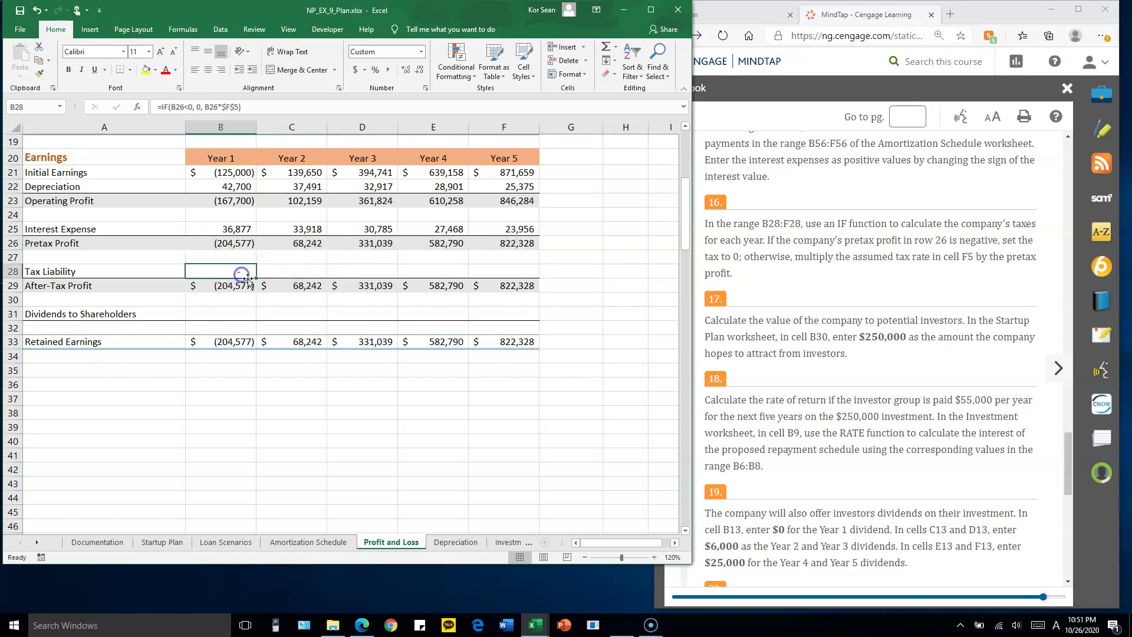
pyautogui.moveTo(258, 278); pyautogui.dragTo(539, 279)
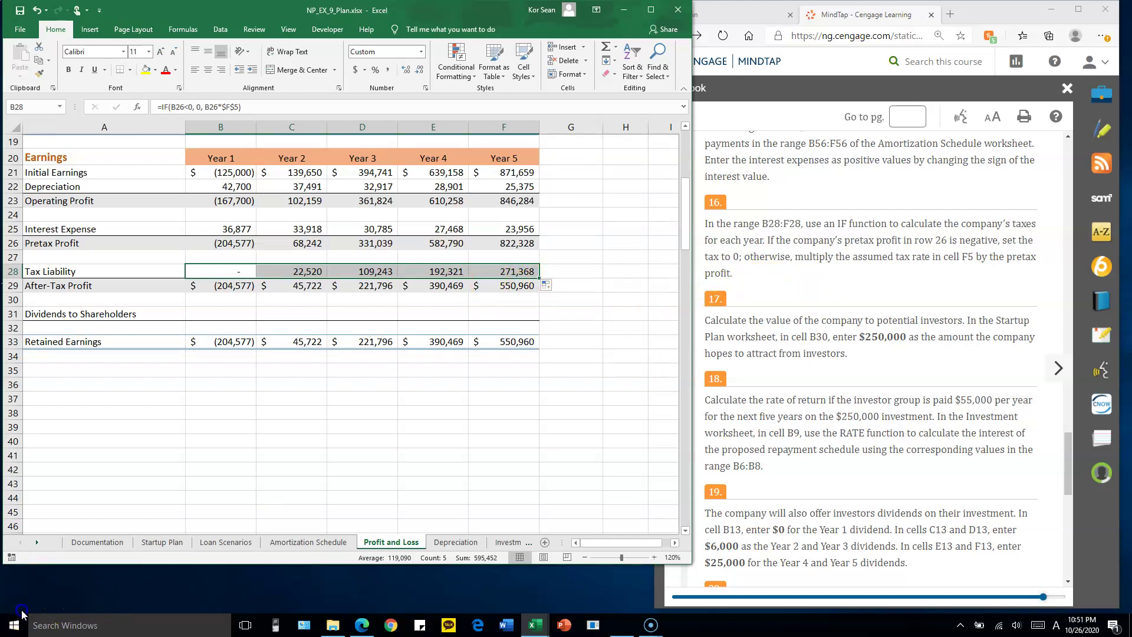
# Step: Read instruction 17 in the textbook and enter 250,000 as the Investors amount in B30 of Excel's Startup Plan worksheet
pyautogui.click(849, 340)
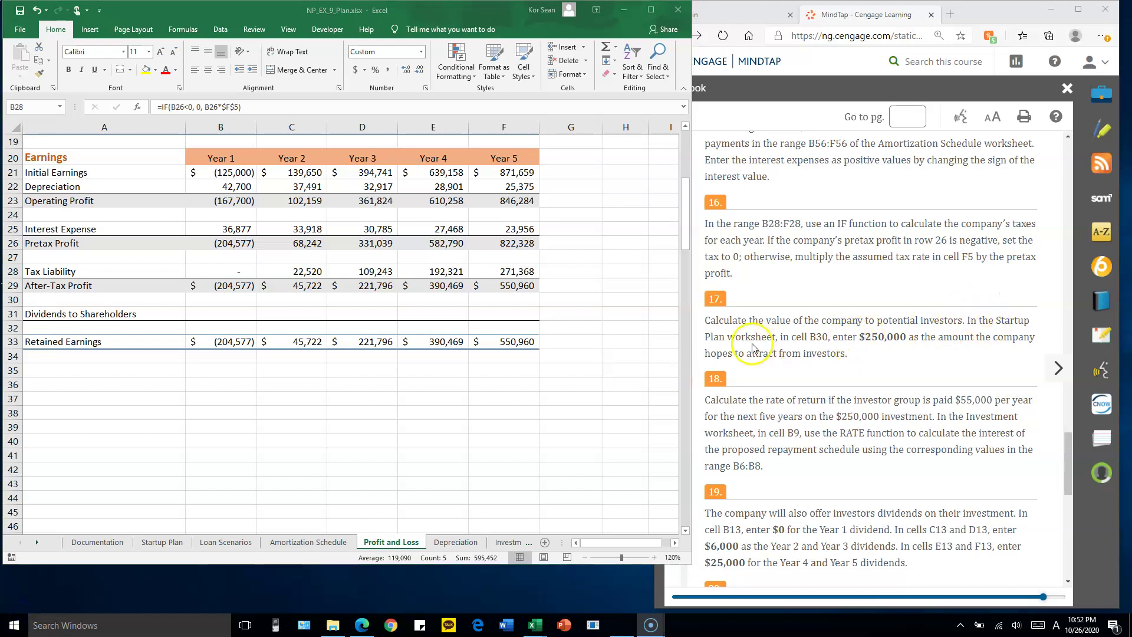
pyautogui.click(168, 545)
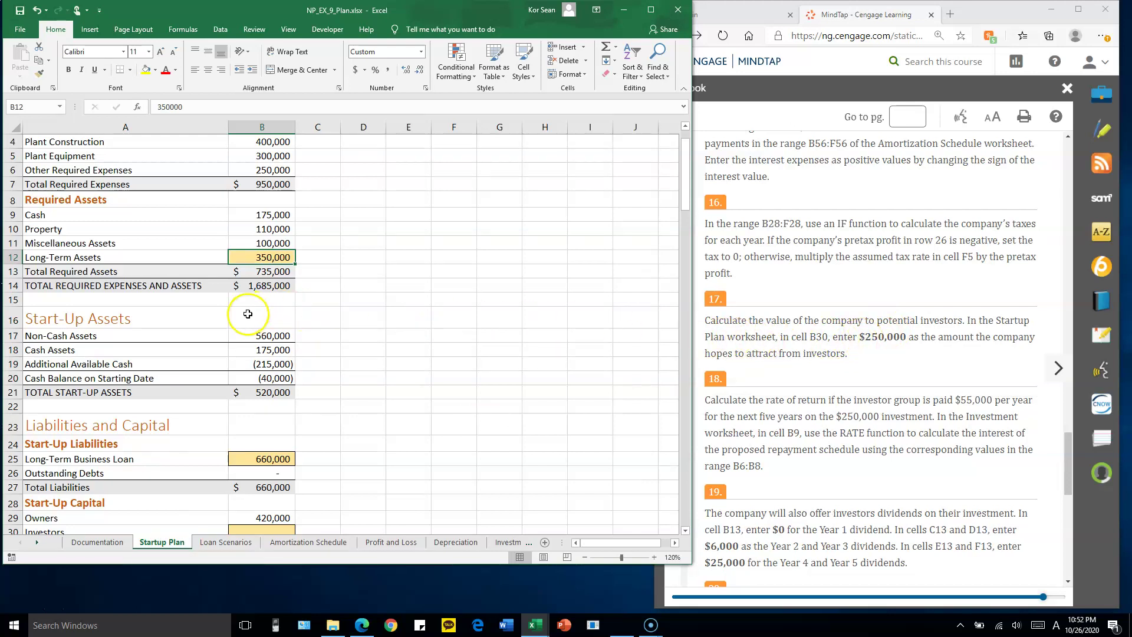
pyautogui.scroll(-2, 250, 413)
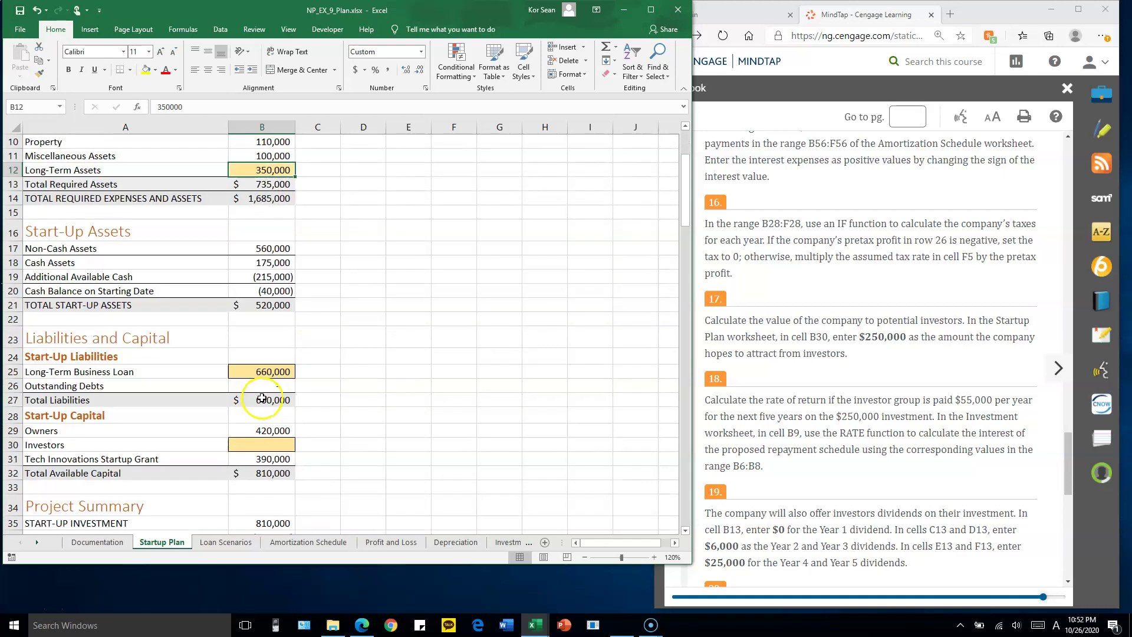
pyautogui.click(272, 445)
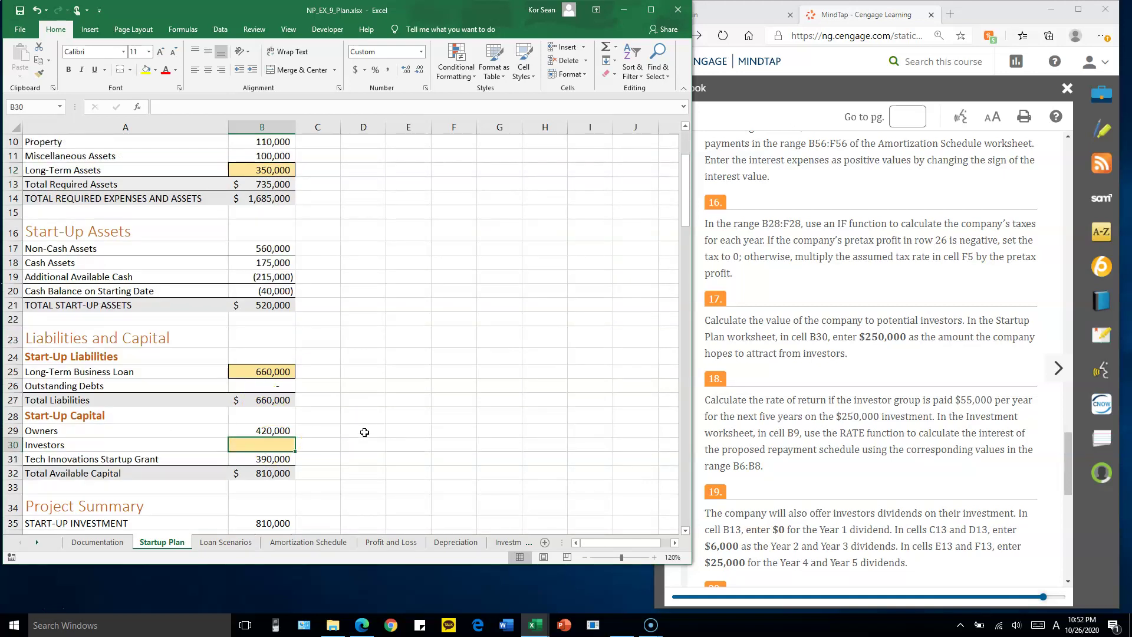
pyautogui.write('250')
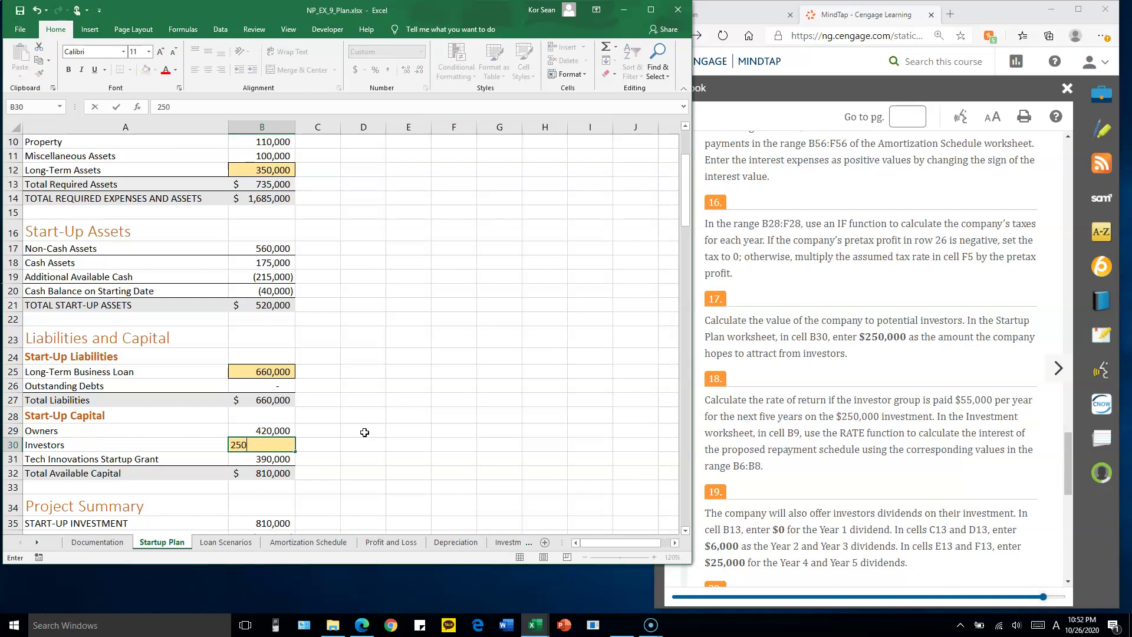
pyautogui.write(',000')
pyautogui.press('Return')
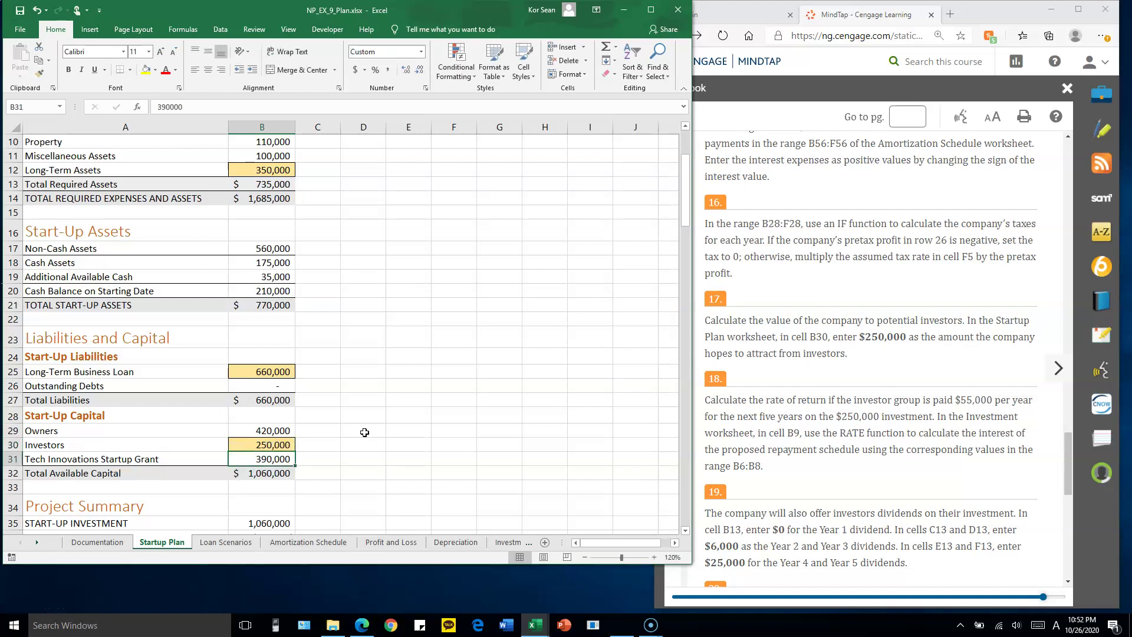
# Step: Read instruction 18 in the textbook, then open Excel's Investment worksheet and select the repayment values in B6:B8
pyautogui.click(913, 387)
pyautogui.scroll(-3, 905, 384)
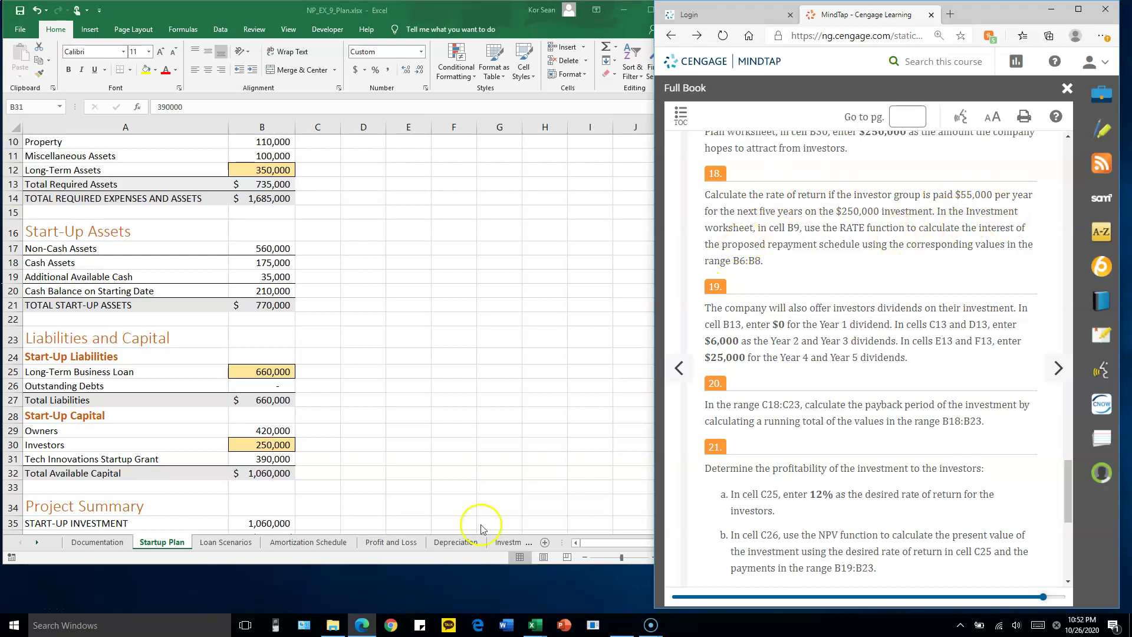
pyautogui.click(500, 543)
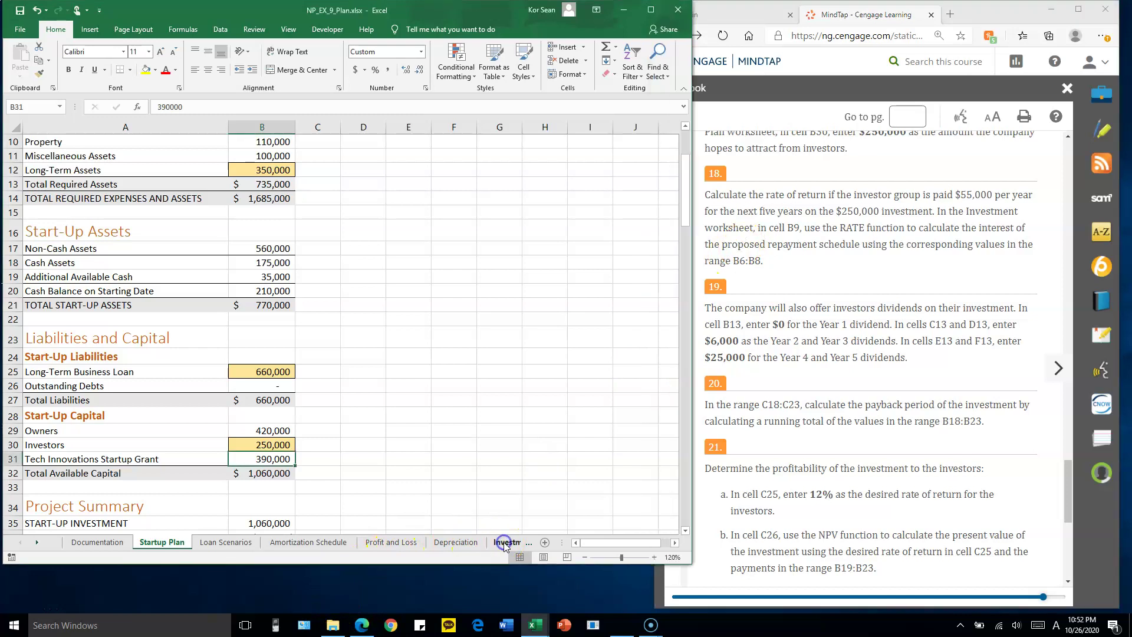
pyautogui.click(452, 542)
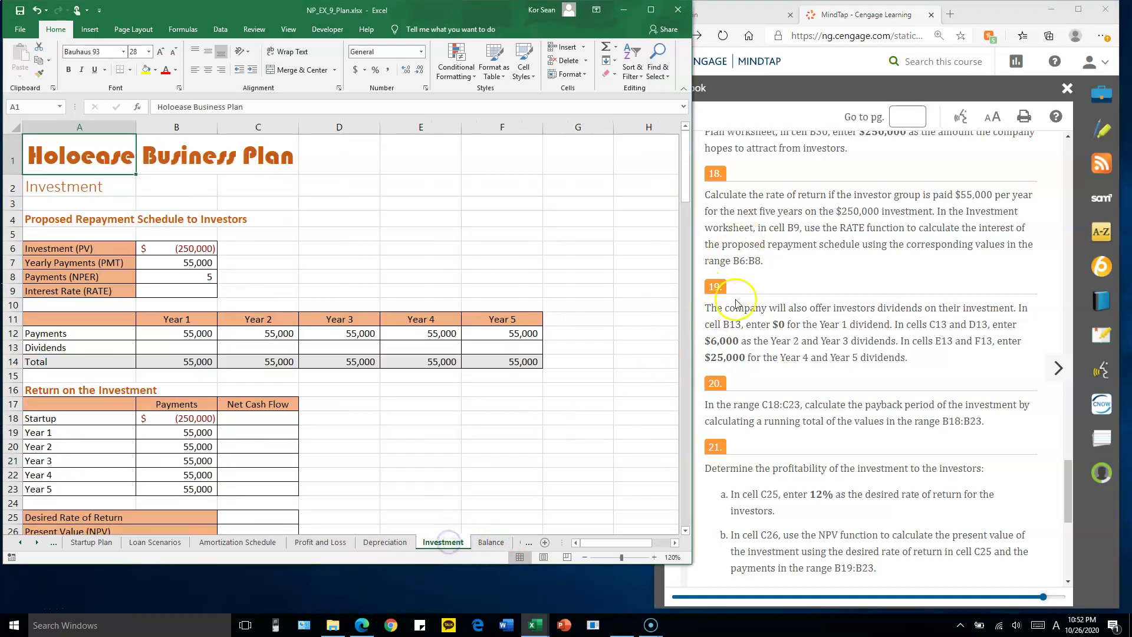
pyautogui.click(187, 289)
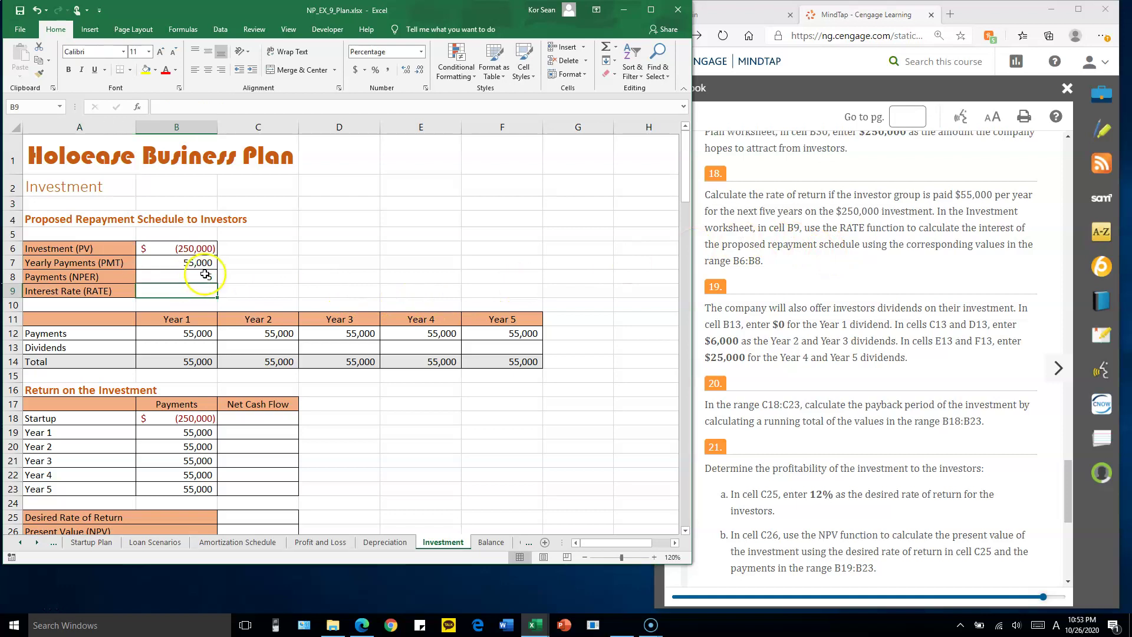
pyautogui.moveTo(204, 240); pyautogui.dragTo(201, 276)
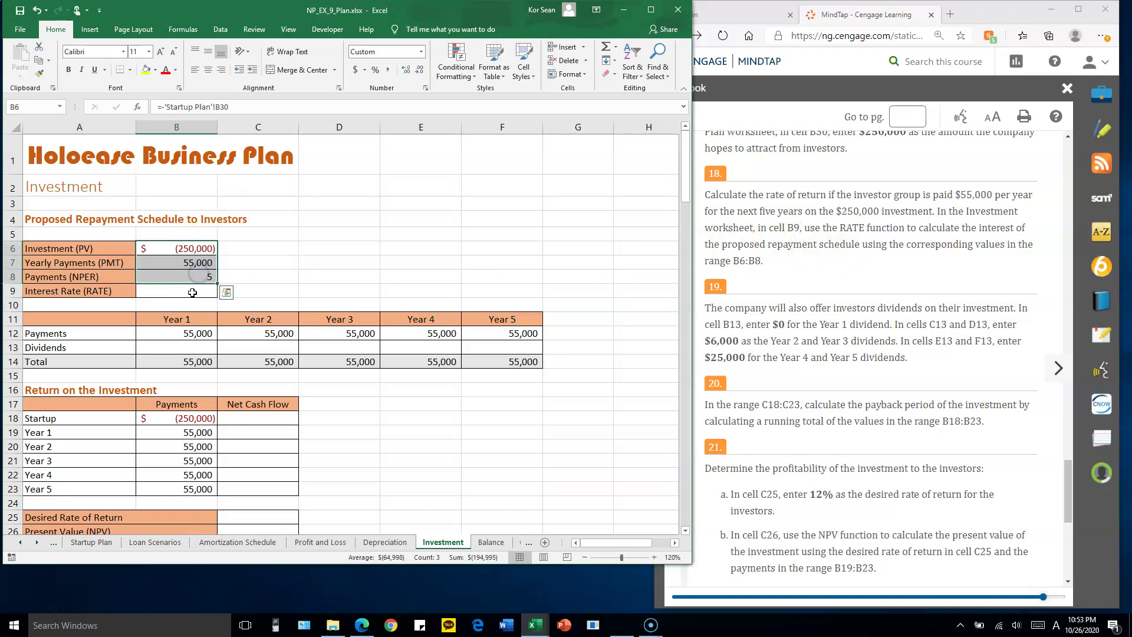
# Step: Calculate the investment's interest rate in B9 with =RATE(B8,B7,B6)
pyautogui.click(193, 293)
pyautogui.write('=RA')
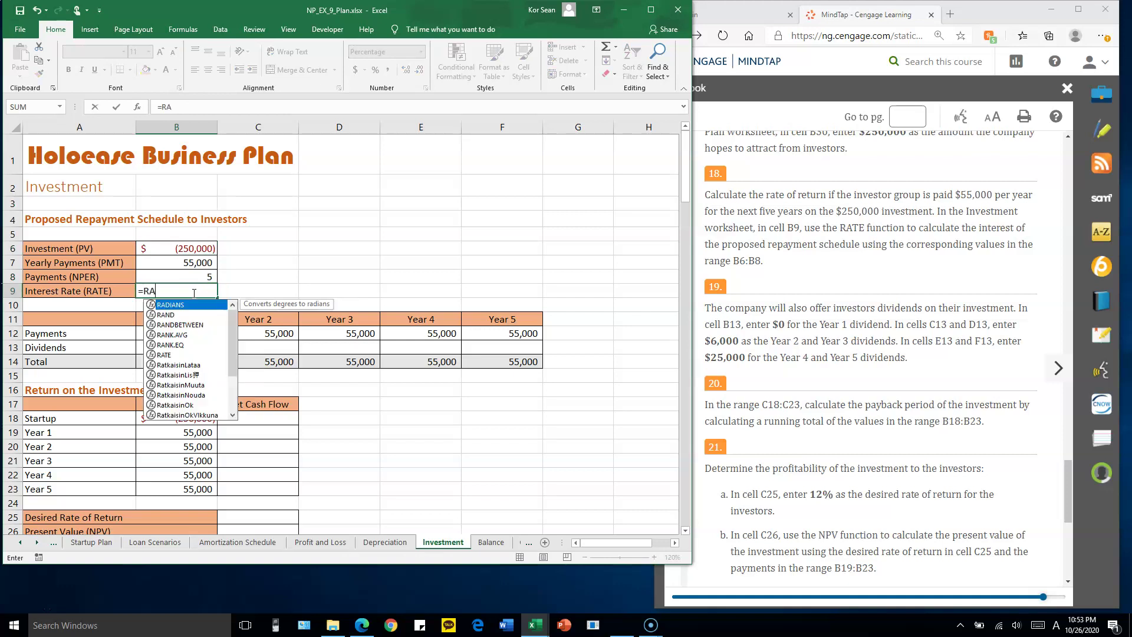
pyautogui.write('TE(')
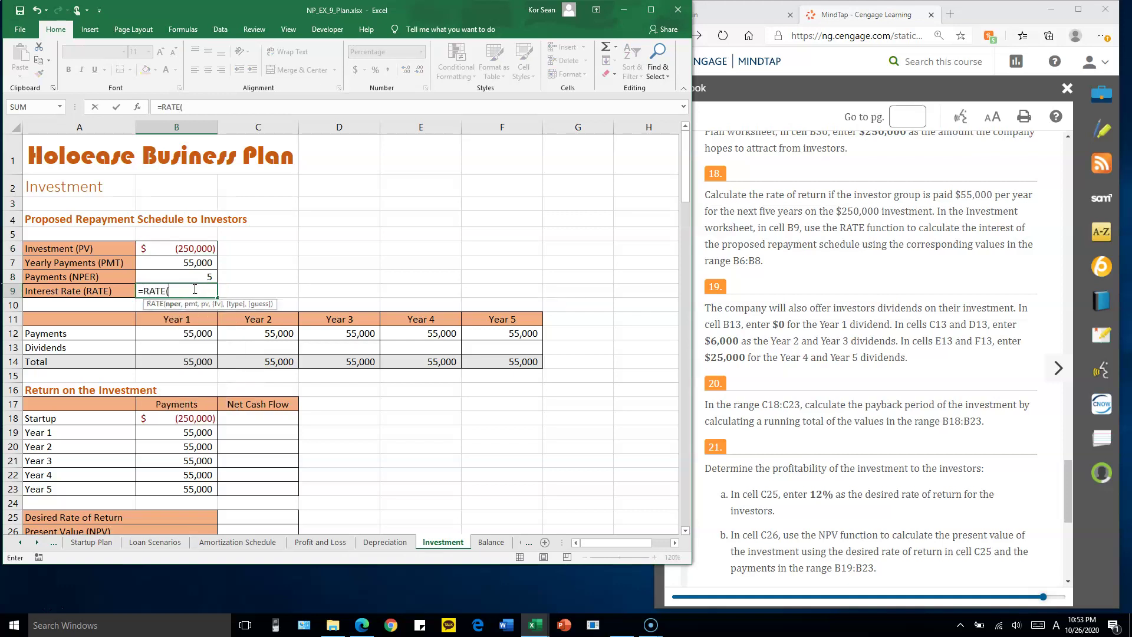
pyautogui.click(203, 276)
pyautogui.click(203, 277)
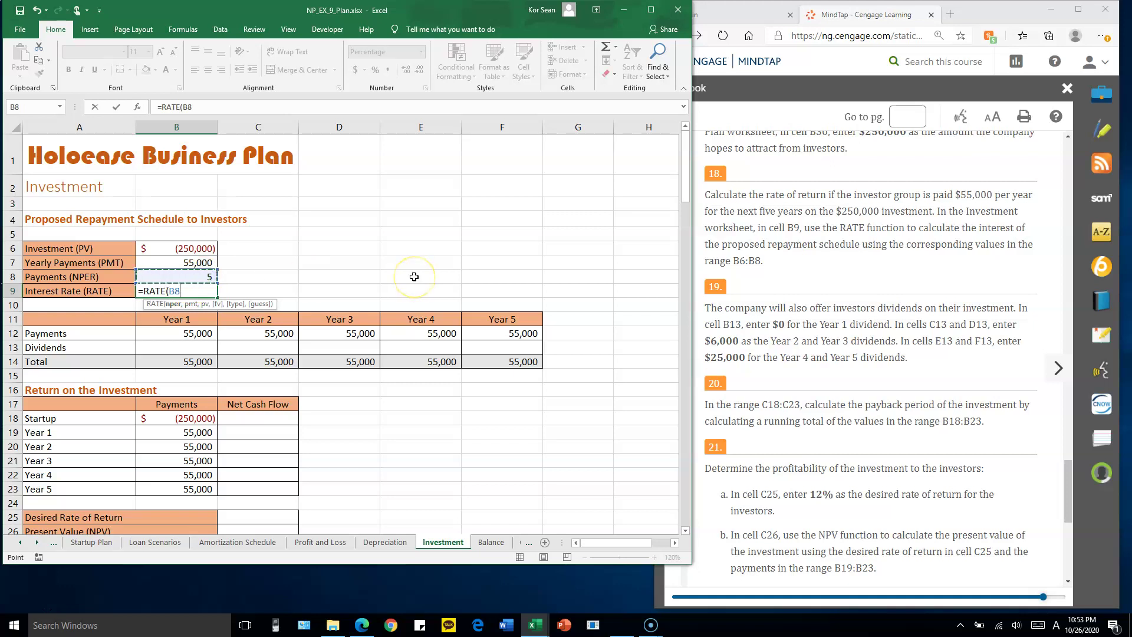
pyautogui.write(',')
pyautogui.click(205, 263)
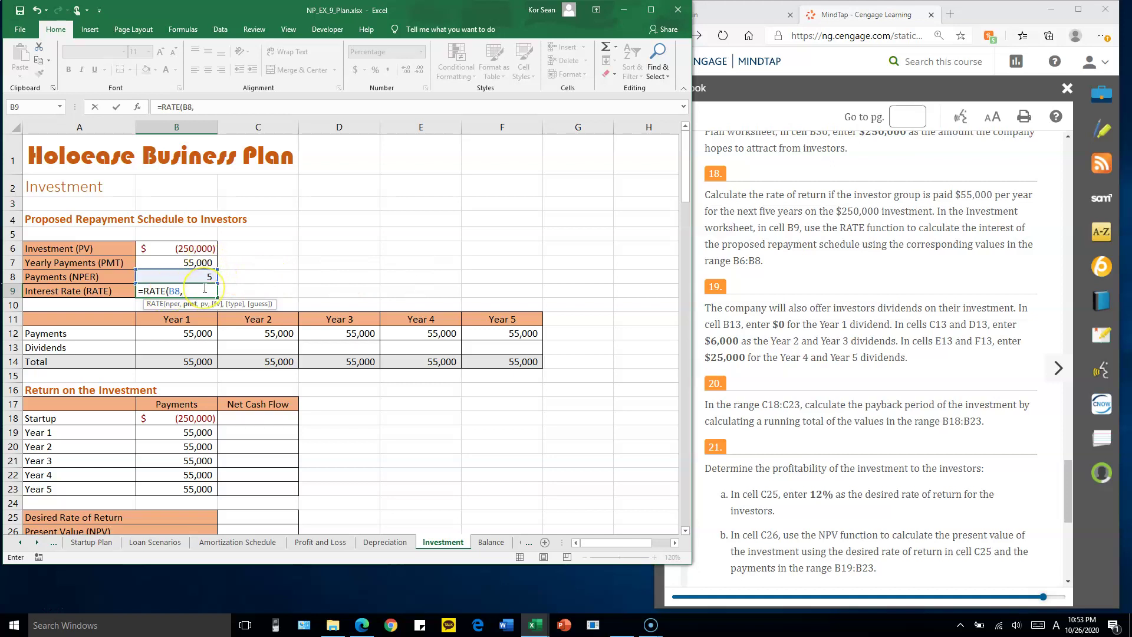
pyautogui.click(206, 262)
pyautogui.click(205, 263)
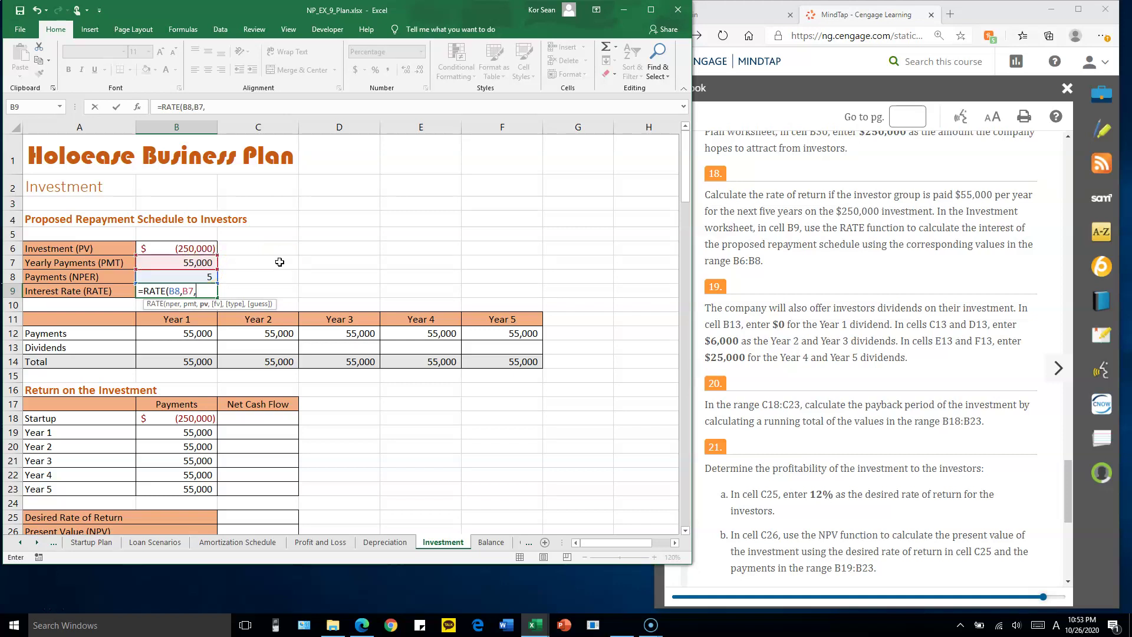
pyautogui.click(175, 249)
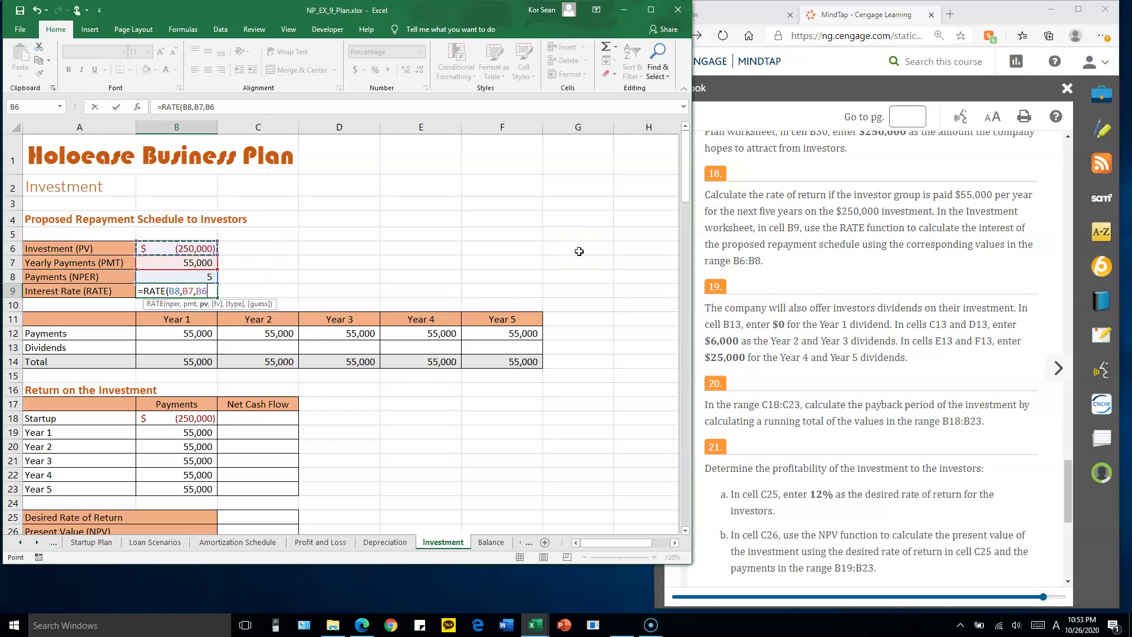
pyautogui.write(')')
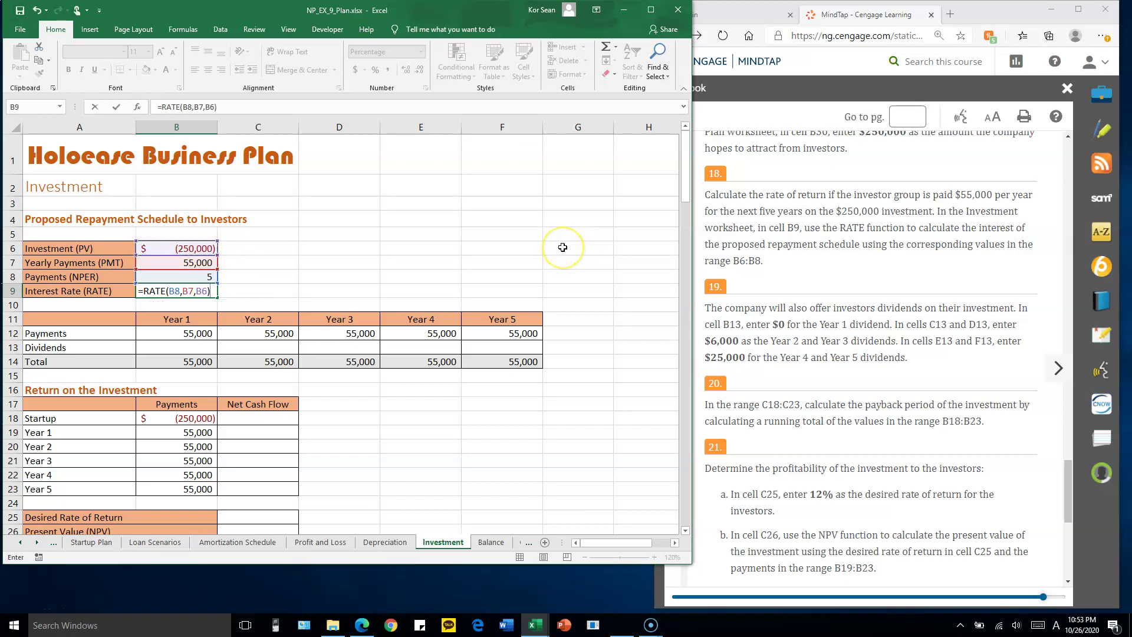
pyautogui.press('Return')
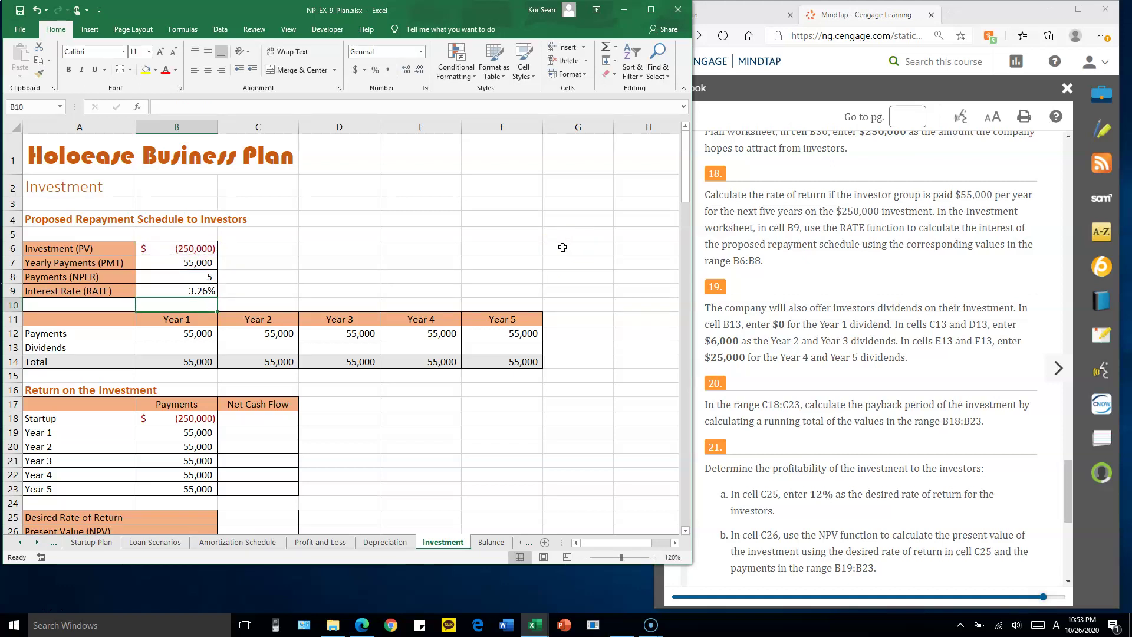
pyautogui.click(167, 290)
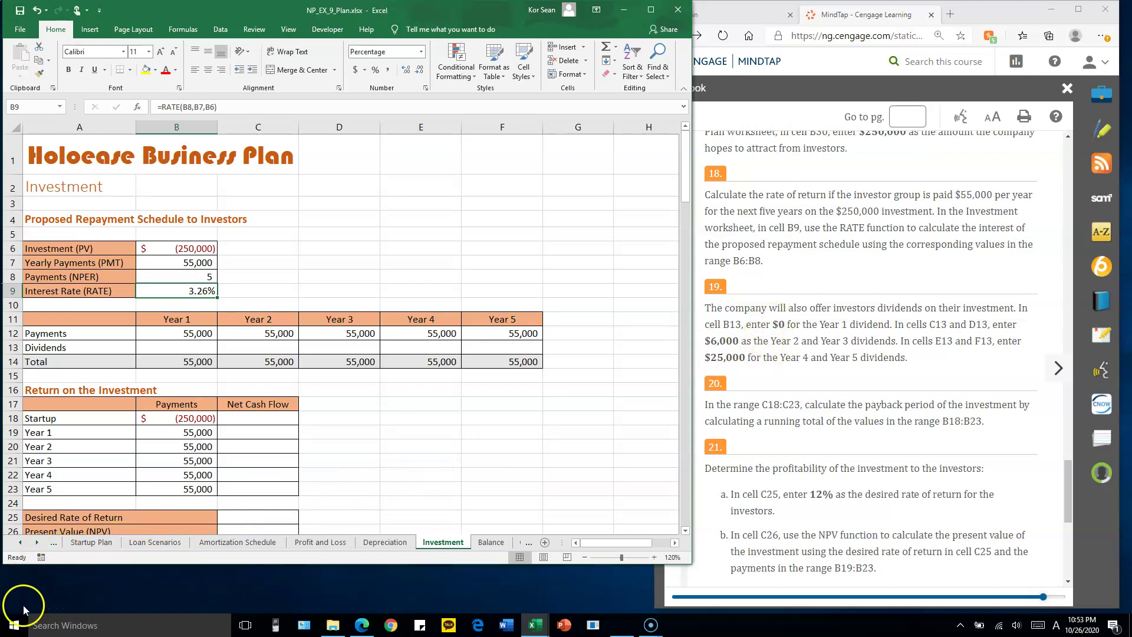
# Step: Following instruction 19, enter dividends of 0 for Year 1 in B13 and 6,000 for Years 2 and 3 in C13 and D13
pyautogui.click(837, 227)
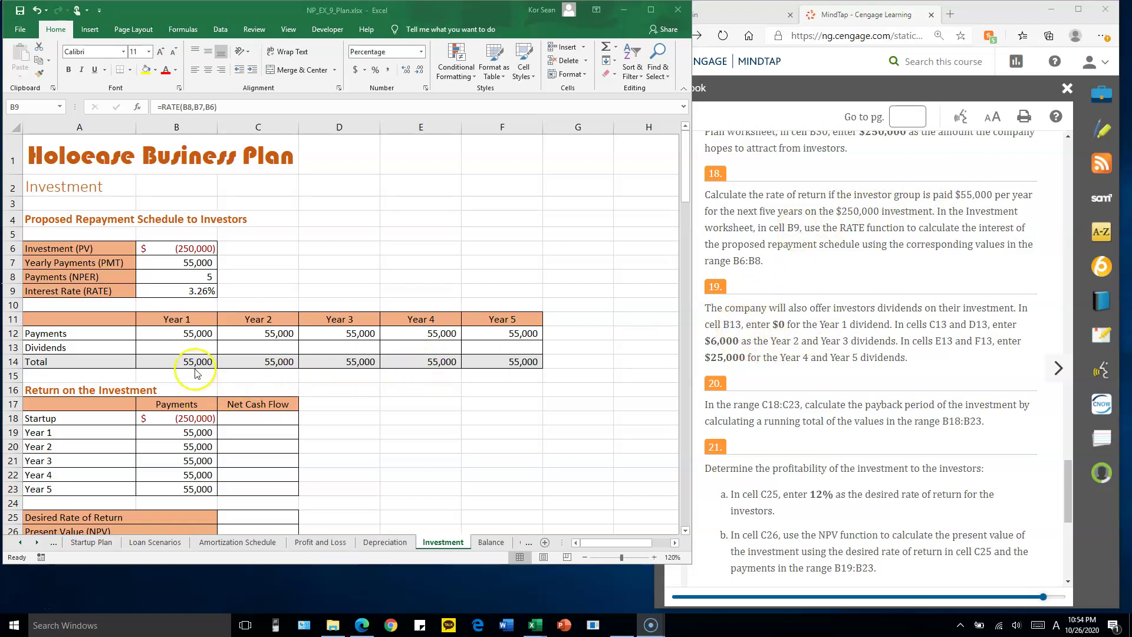
pyautogui.press('F2')
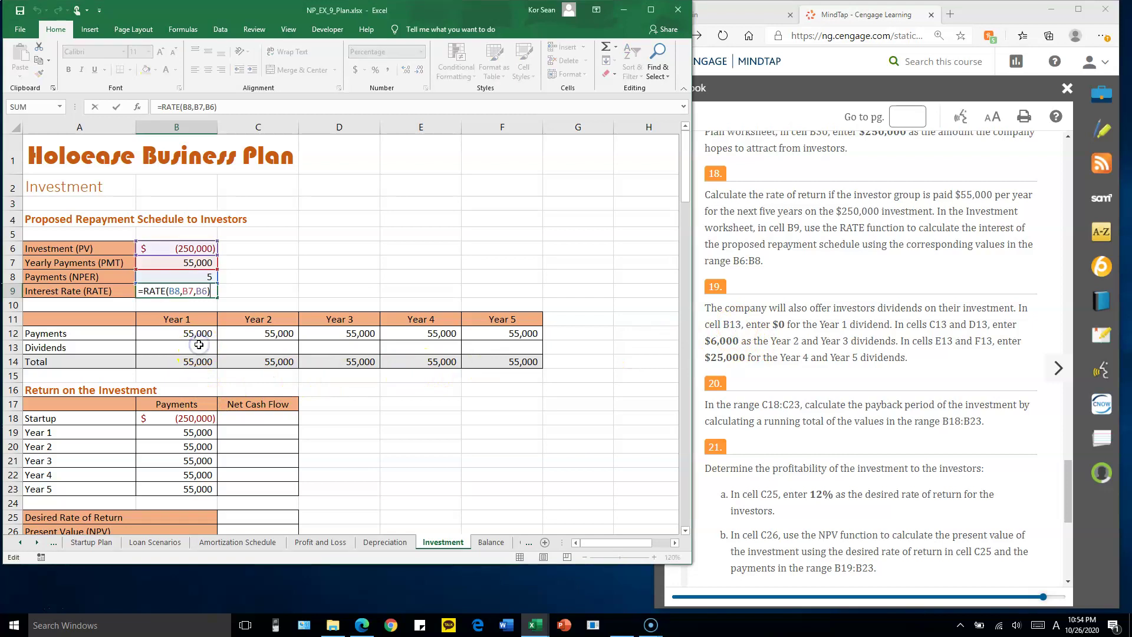
pyautogui.click(199, 346)
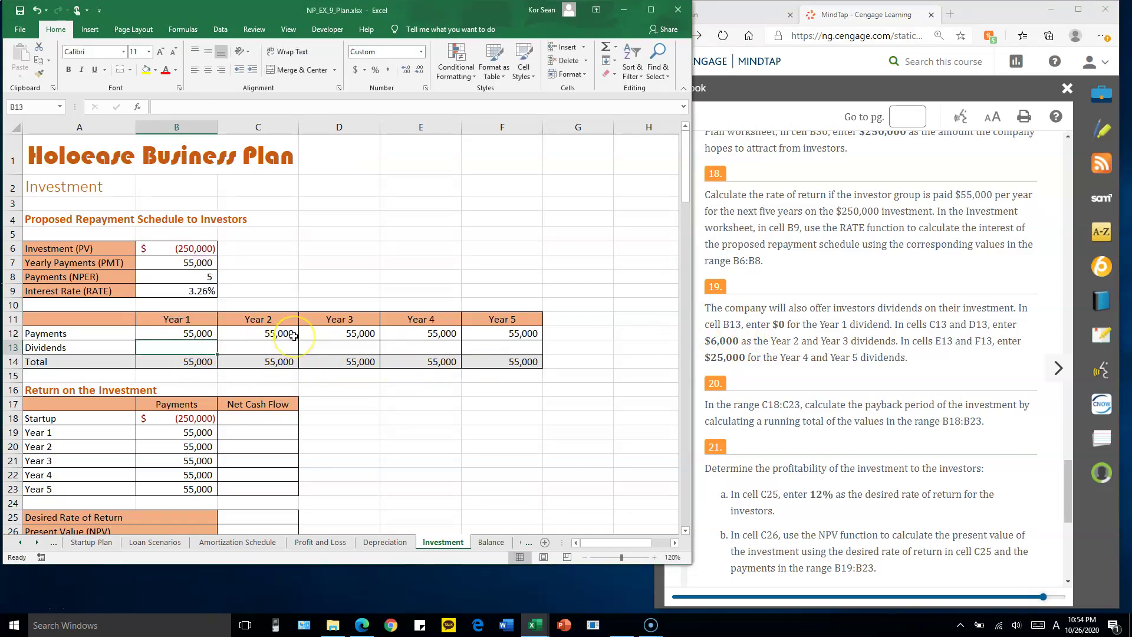
pyautogui.write('0')
pyautogui.press('Tab')
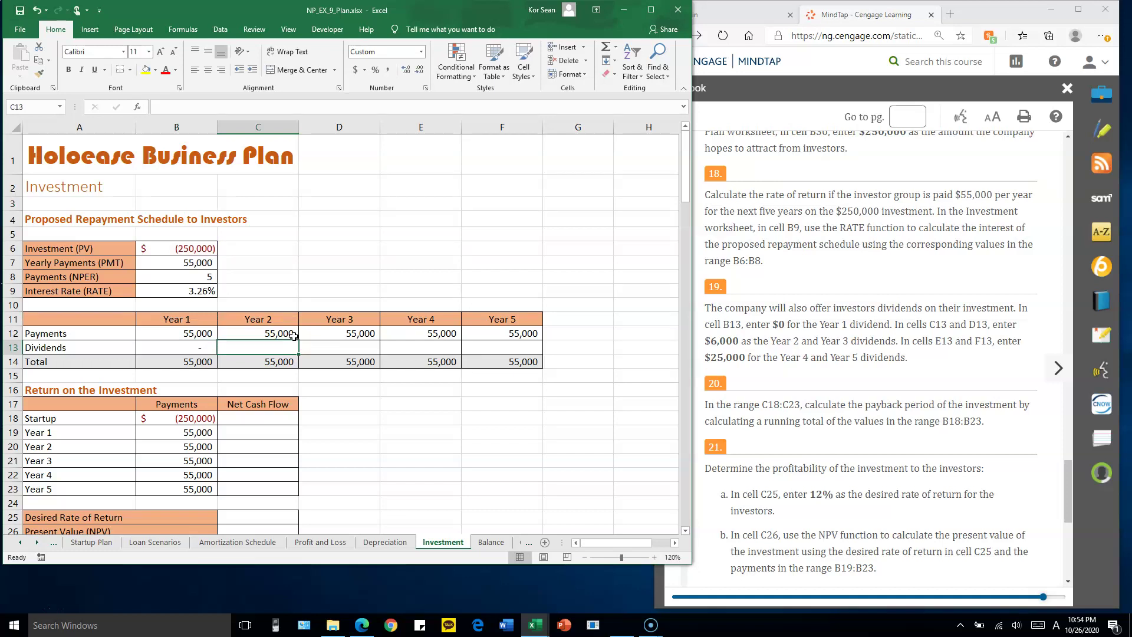
pyautogui.write('6,00')
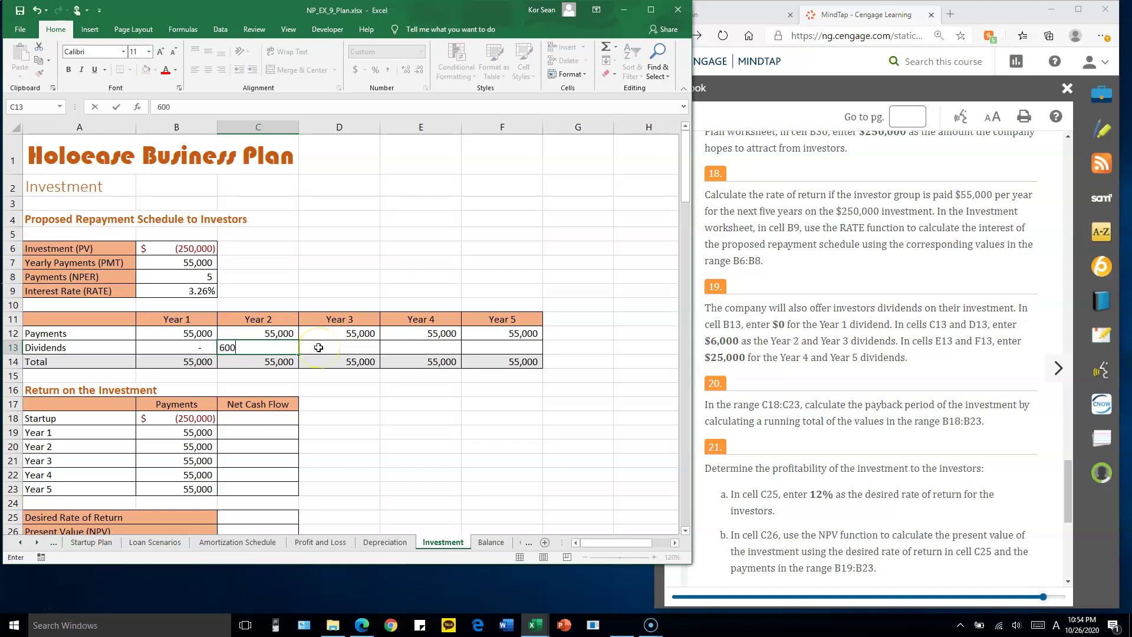
pyautogui.write('0')
pyautogui.press('Tab')
pyautogui.write('60')
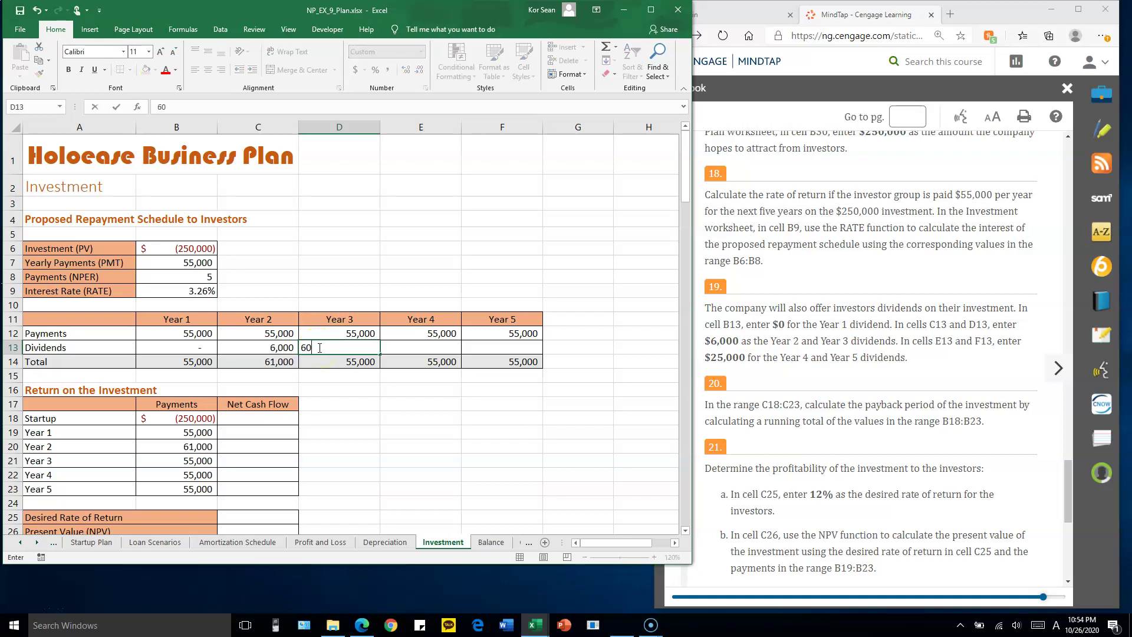
pyautogui.press('Tab')
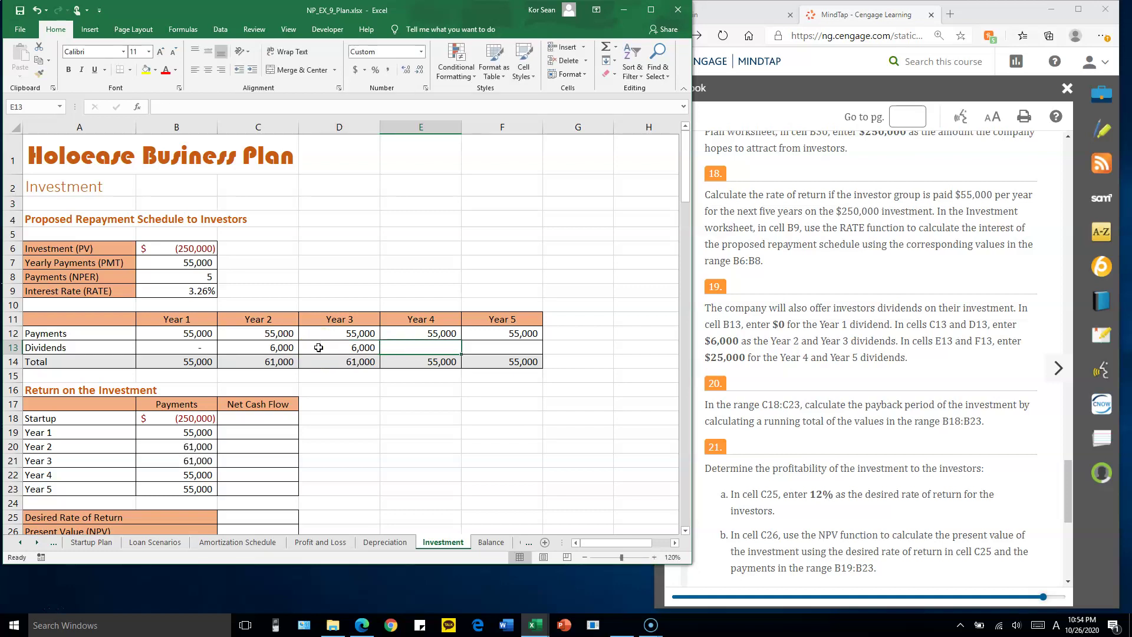
# Step: Enter 25,000 as the Year 4 and Year 5 dividends in E13 and F13
pyautogui.write('25')
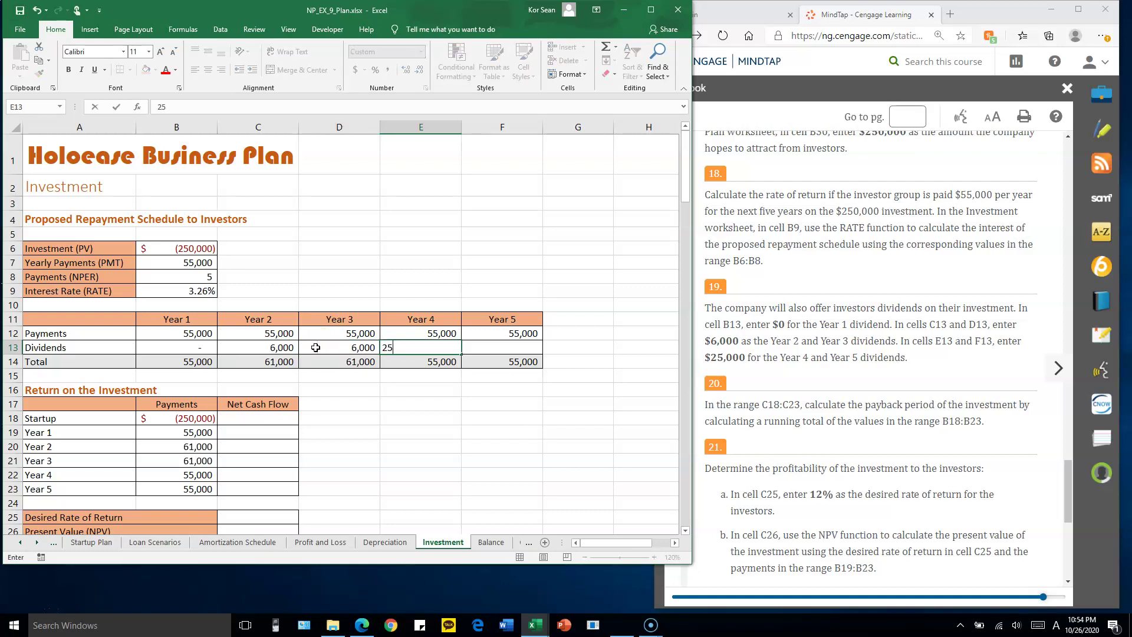
pyautogui.write(',000')
pyautogui.press('Tab')
pyautogui.write('25,000')
pyautogui.press('Return')
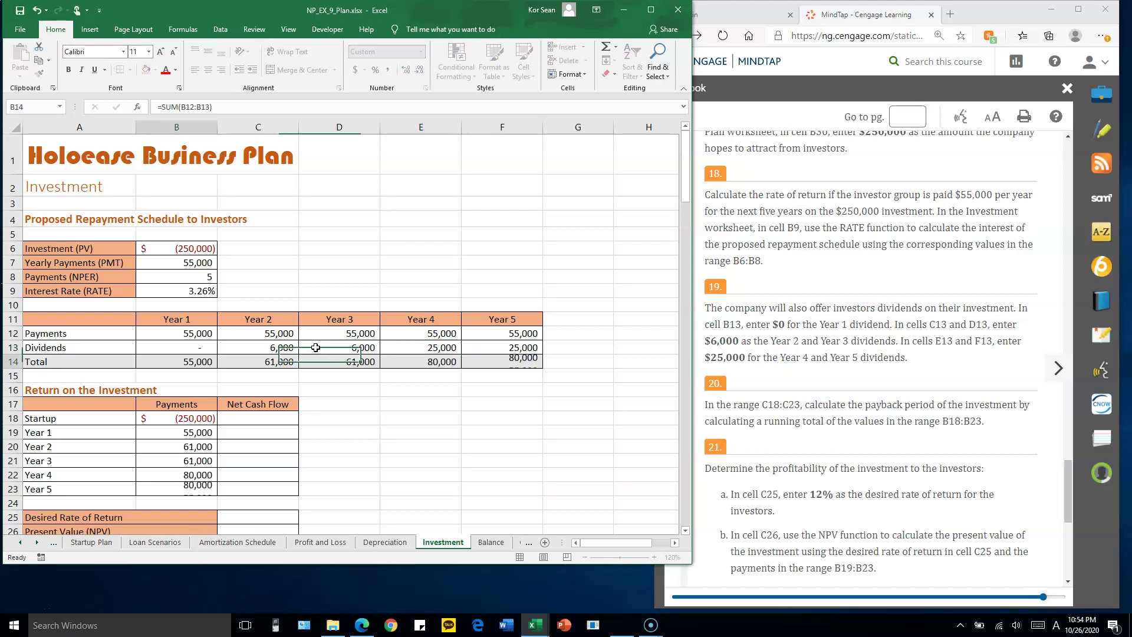
# Step: Read instruction 20 in the textbook and trace in Excel which payments in B18:B23 each Net Cash Flow cell has to accumulate
pyautogui.click(818, 350)
pyautogui.scroll(-3, 819, 344)
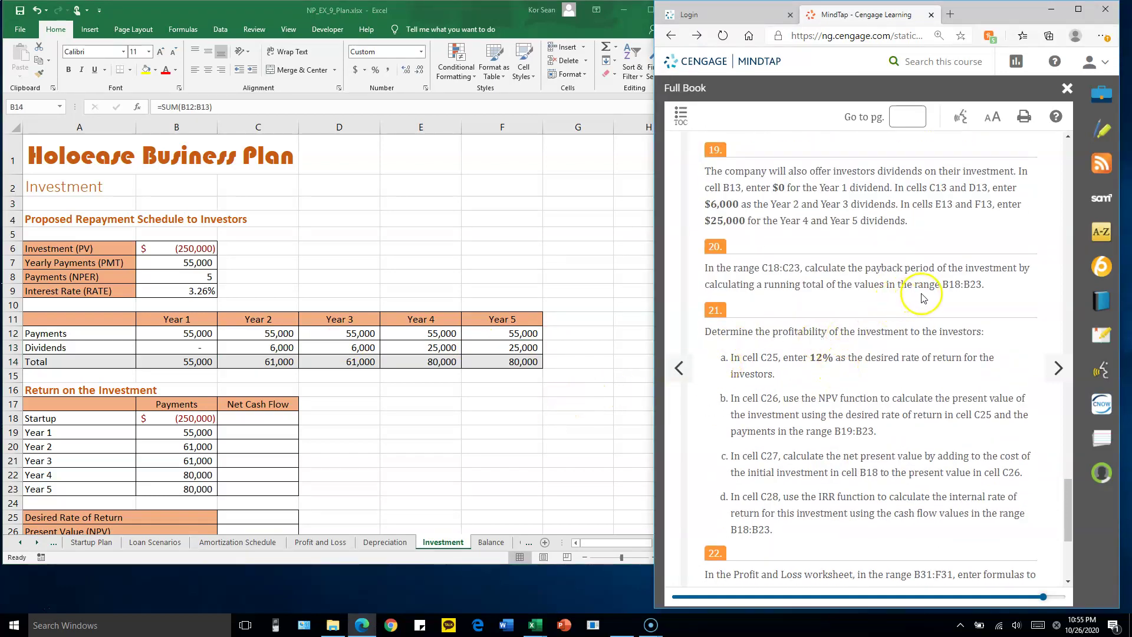
pyautogui.click(277, 420)
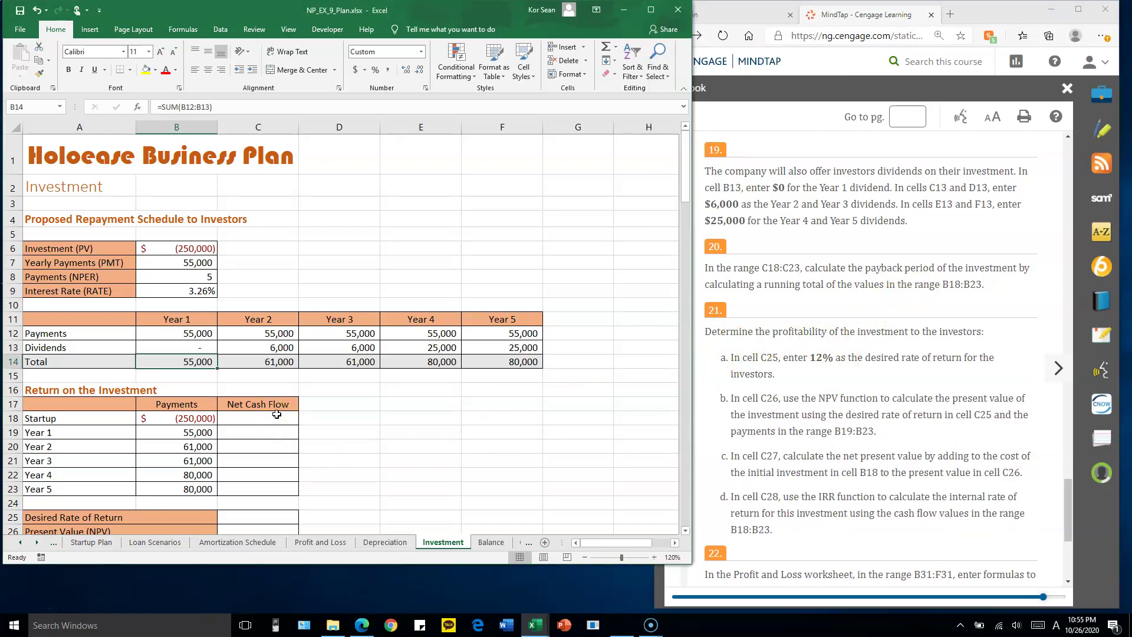
pyautogui.click(277, 416)
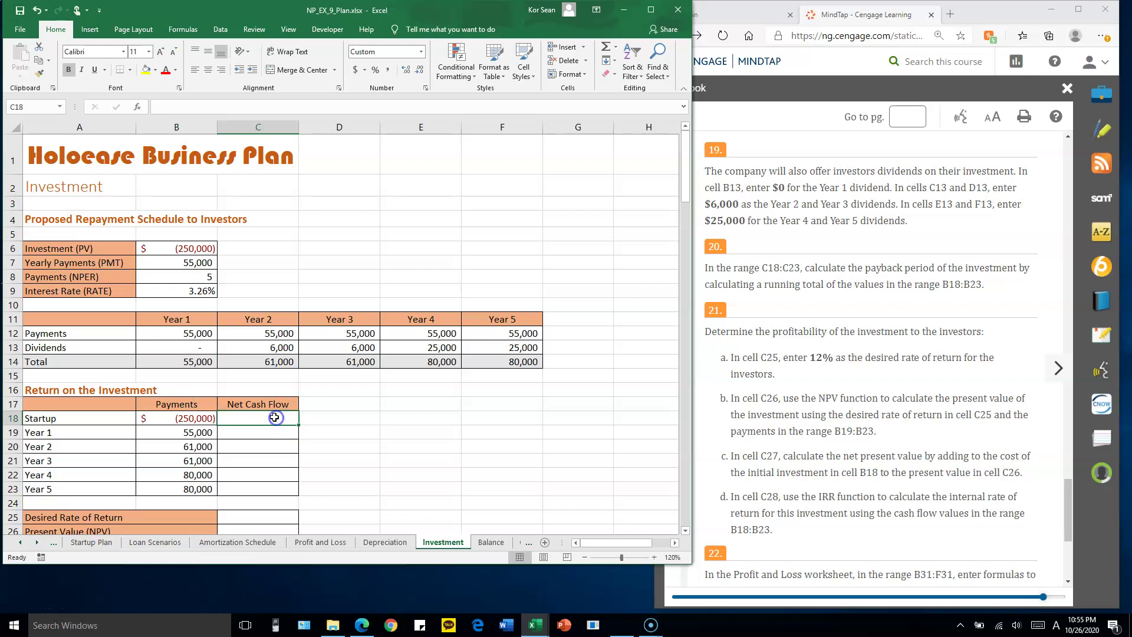
pyautogui.click(197, 418)
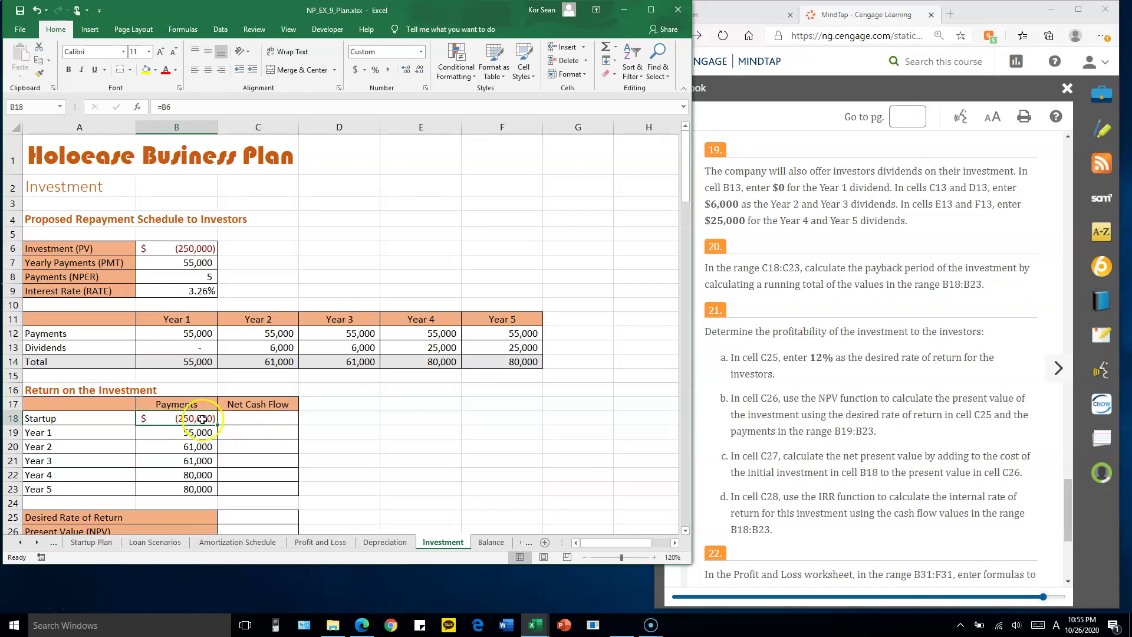
pyautogui.moveTo(202, 419); pyautogui.dragTo(198, 434)
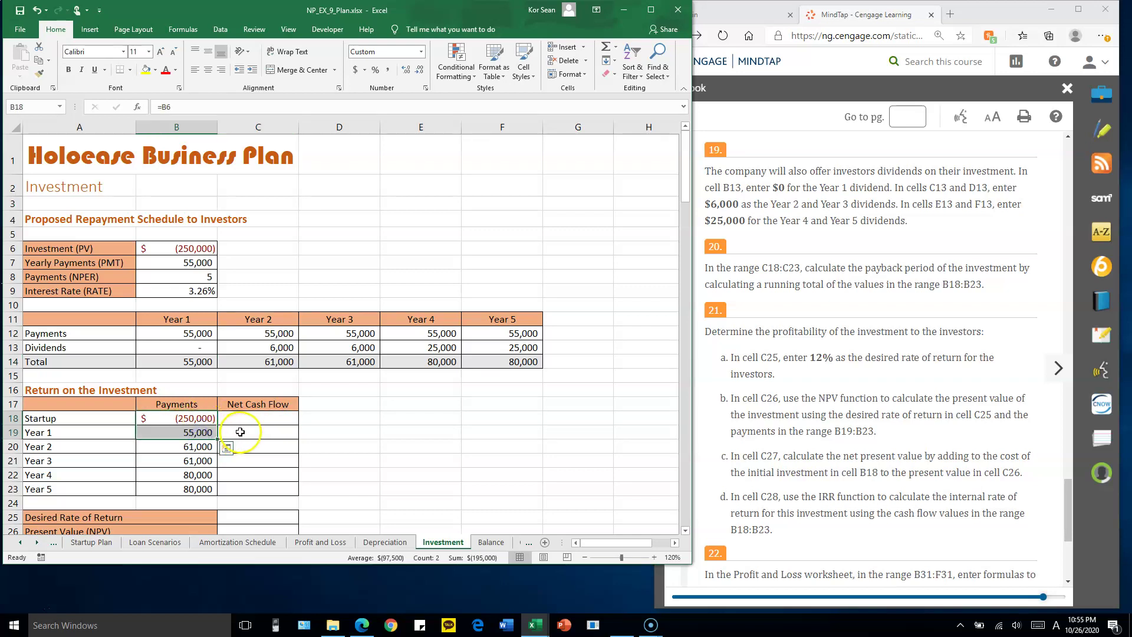
pyautogui.click(251, 432)
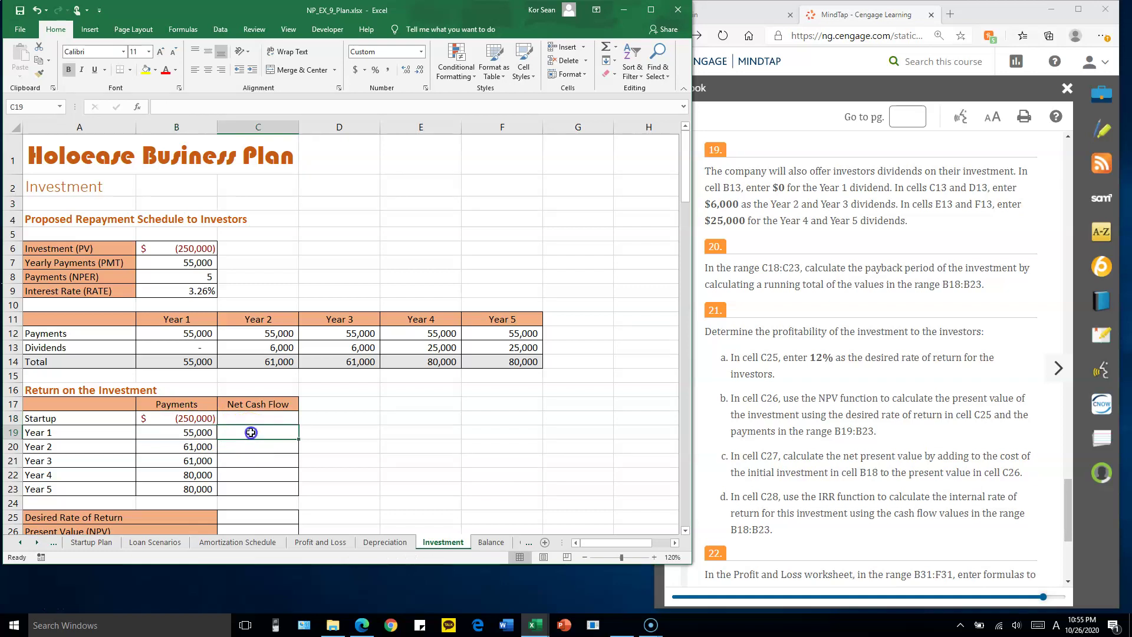
pyautogui.moveTo(198, 419); pyautogui.dragTo(203, 449)
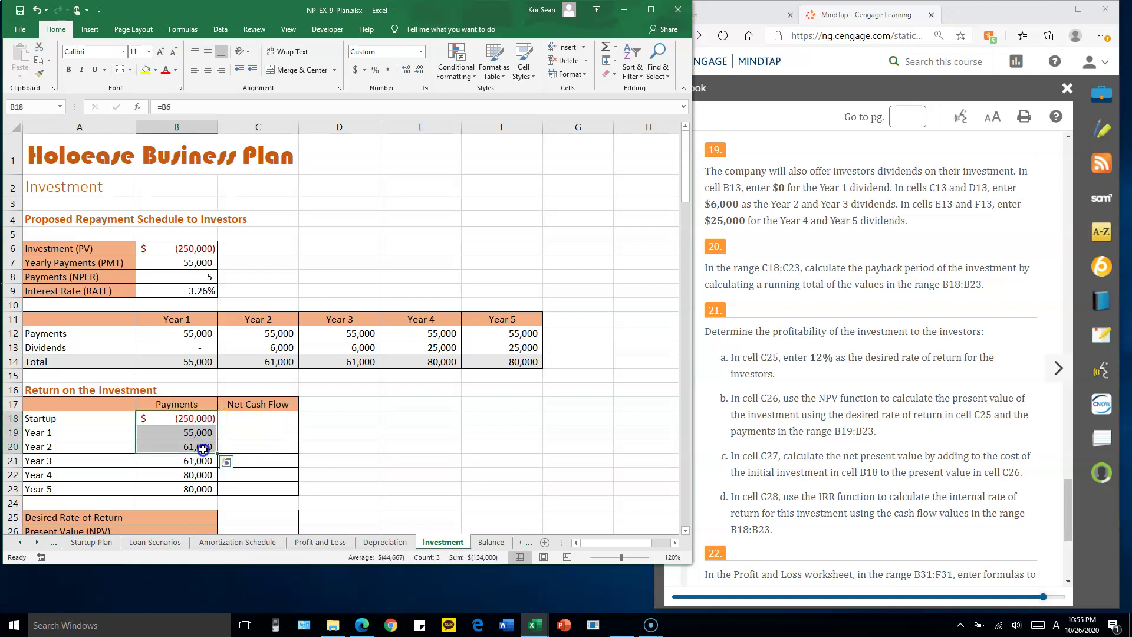
pyautogui.click(252, 446)
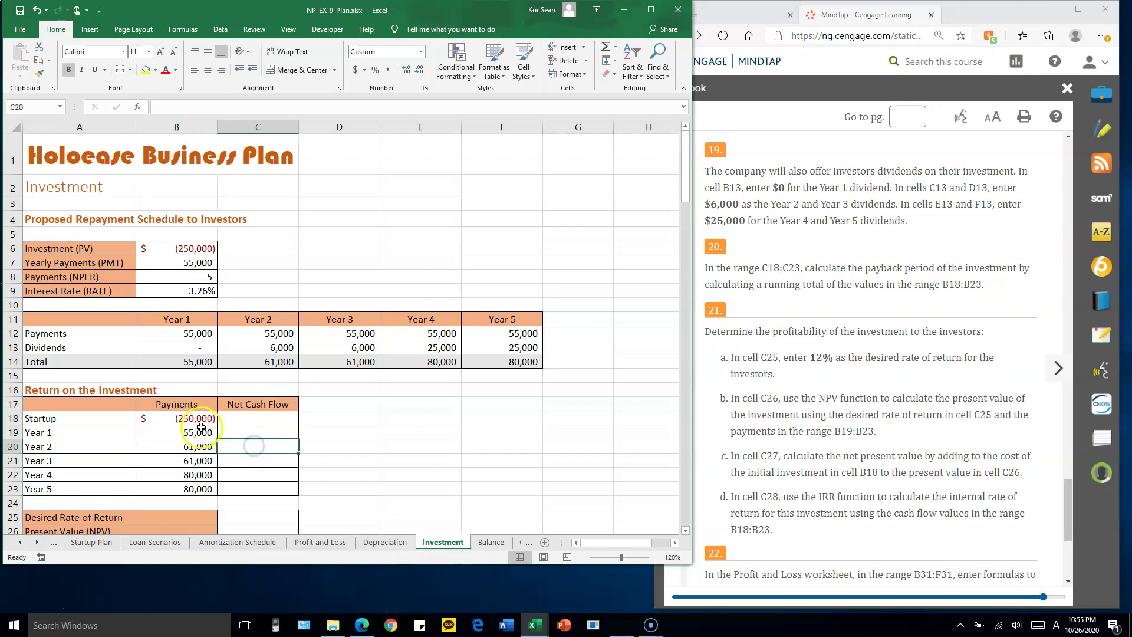
pyautogui.moveTo(203, 420); pyautogui.dragTo(203, 489)
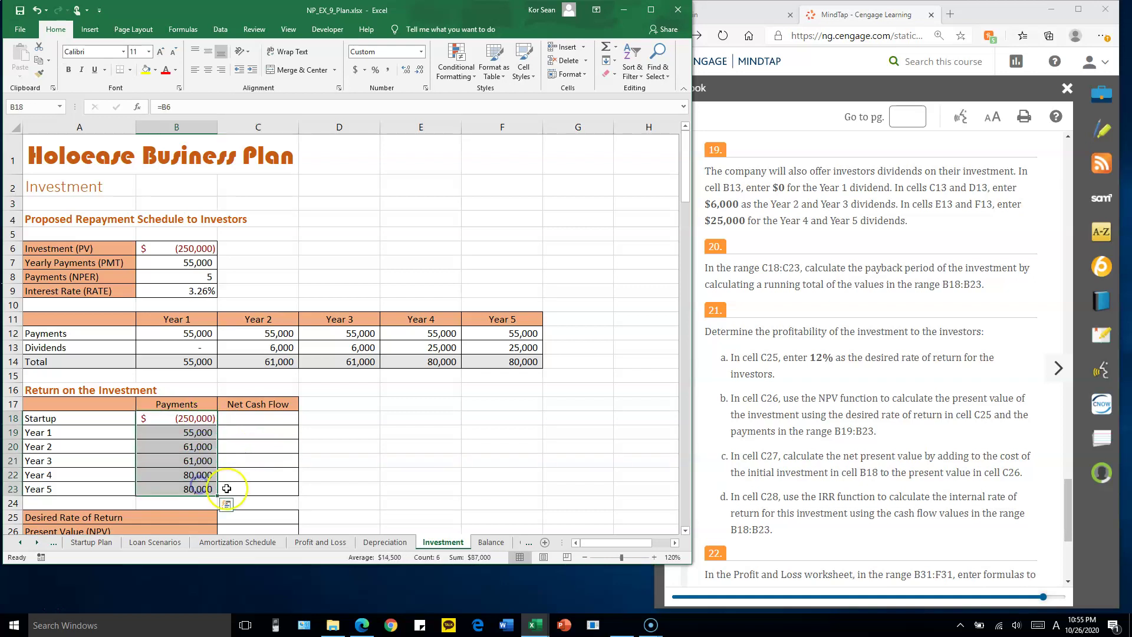
pyautogui.click(244, 490)
# Step: Begin the Net Cash Flow running total in C18 with the formula =SUM(B18:B18)
pyautogui.click(263, 417)
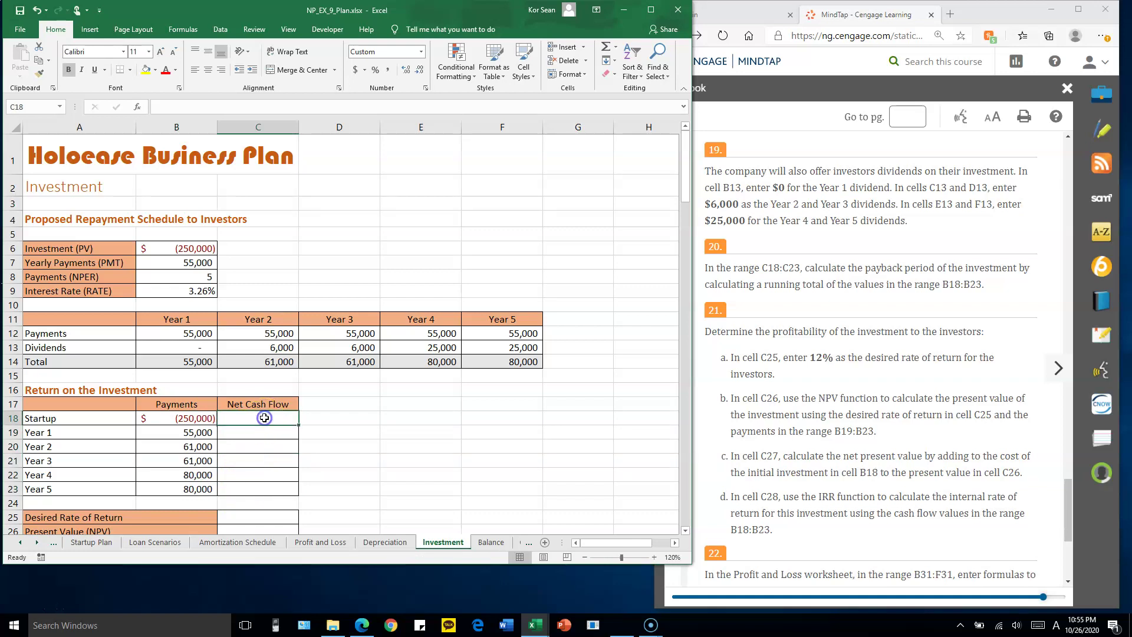
pyautogui.write('=SU')
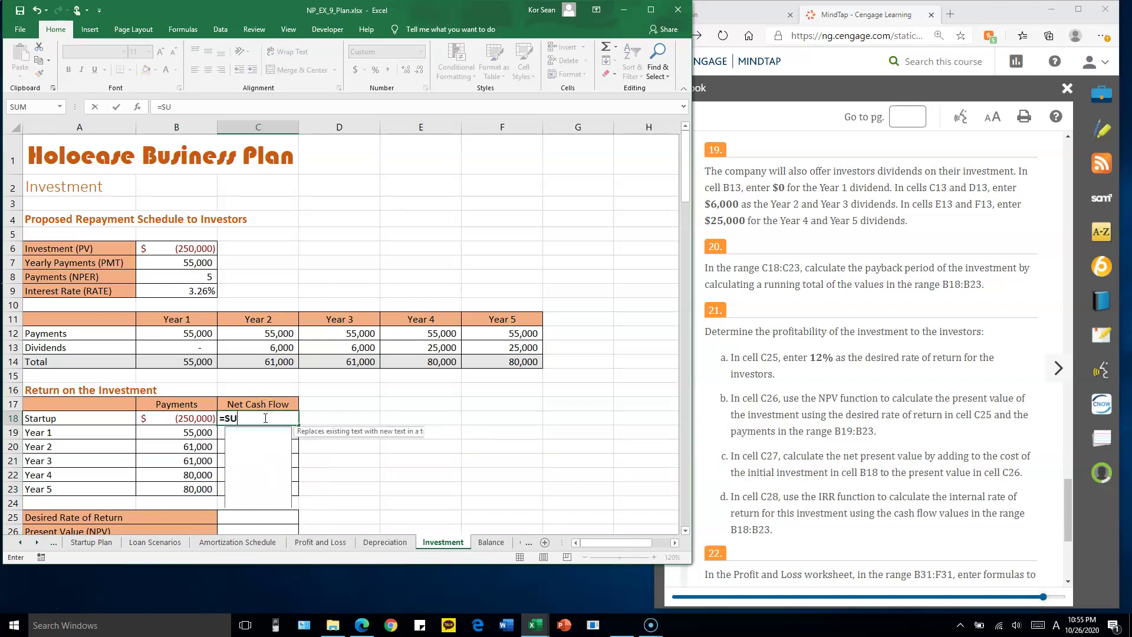
pyautogui.write('M(')
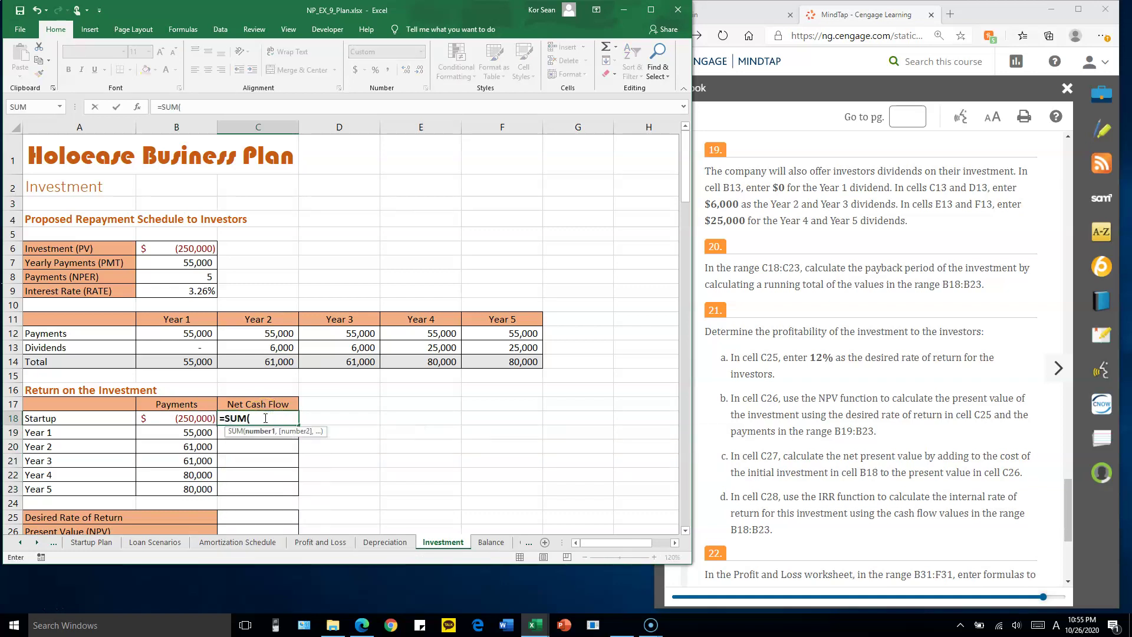
pyautogui.click(192, 419)
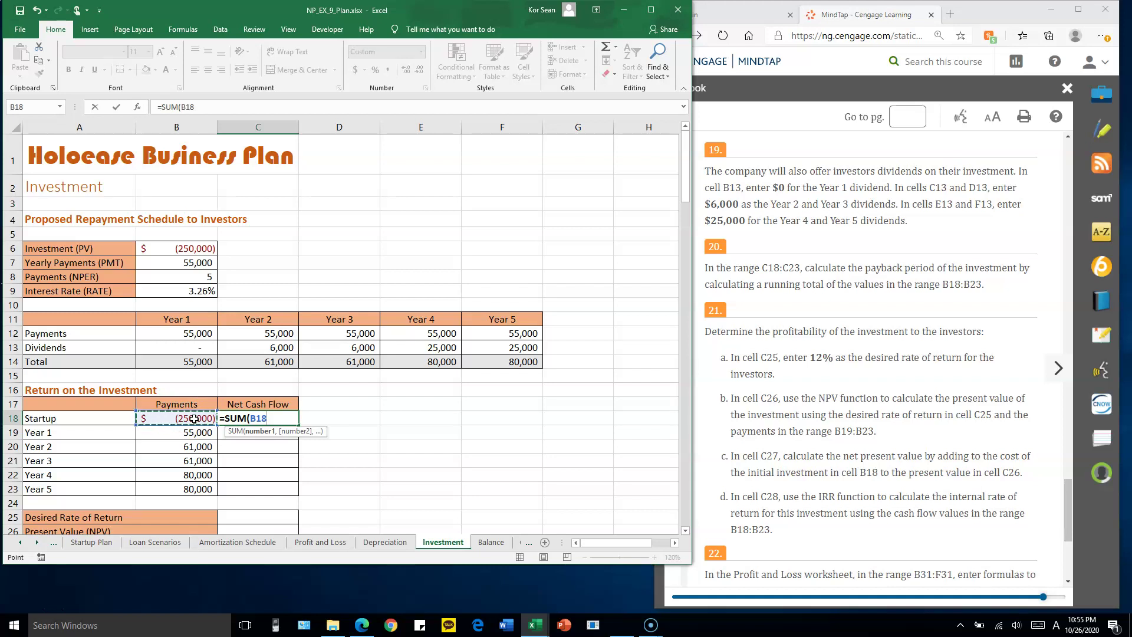
pyautogui.press('F4')
pyautogui.press('F8')
pyautogui.write(')')
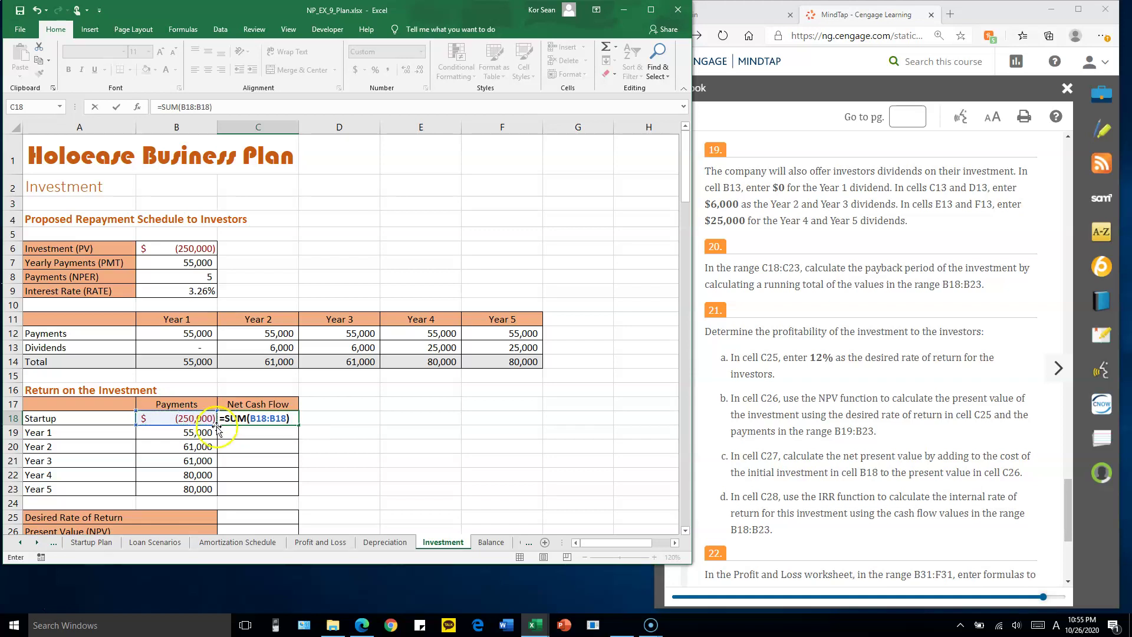
# Step: Make the first reference absolute so C18 reads =SUM($B$18:B18), and fill the formula down through C23
pyautogui.click(264, 416)
pyautogui.doubleClick(251, 416)
pyautogui.press('F4')
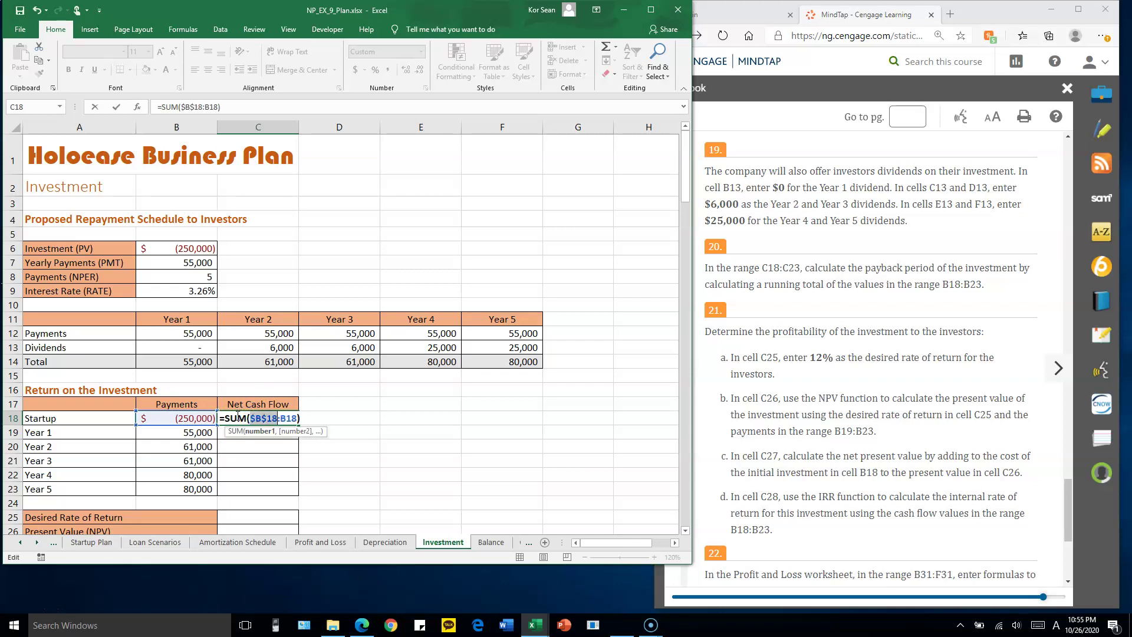
pyautogui.click(279, 418)
pyautogui.click(279, 418)
pyautogui.press('Return')
pyautogui.click(295, 419)
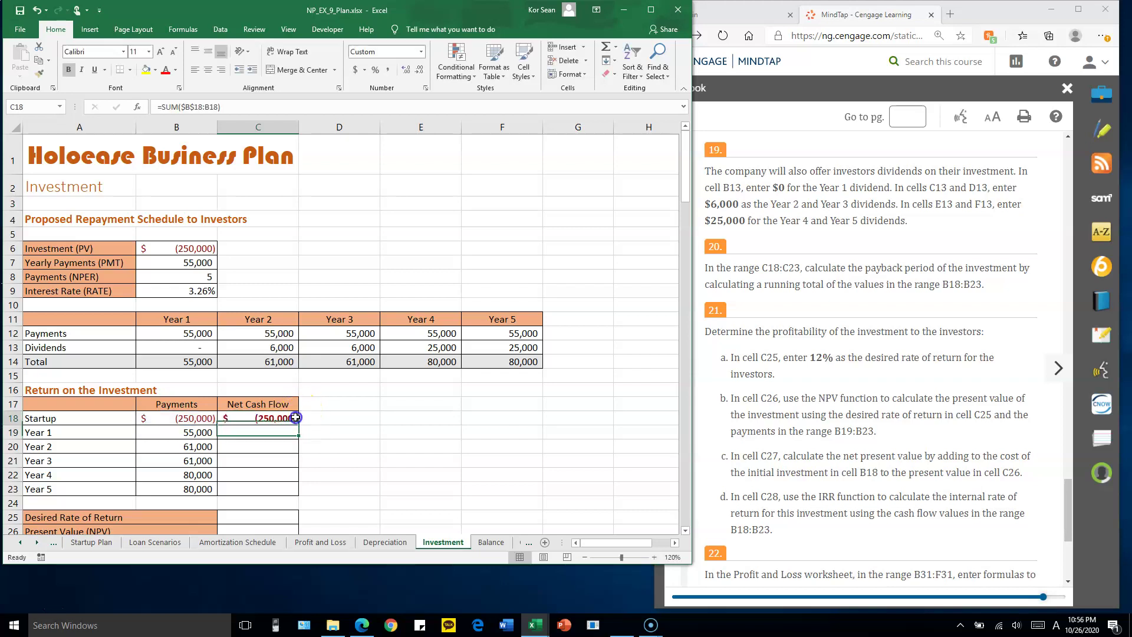
pyautogui.doubleClick(298, 425)
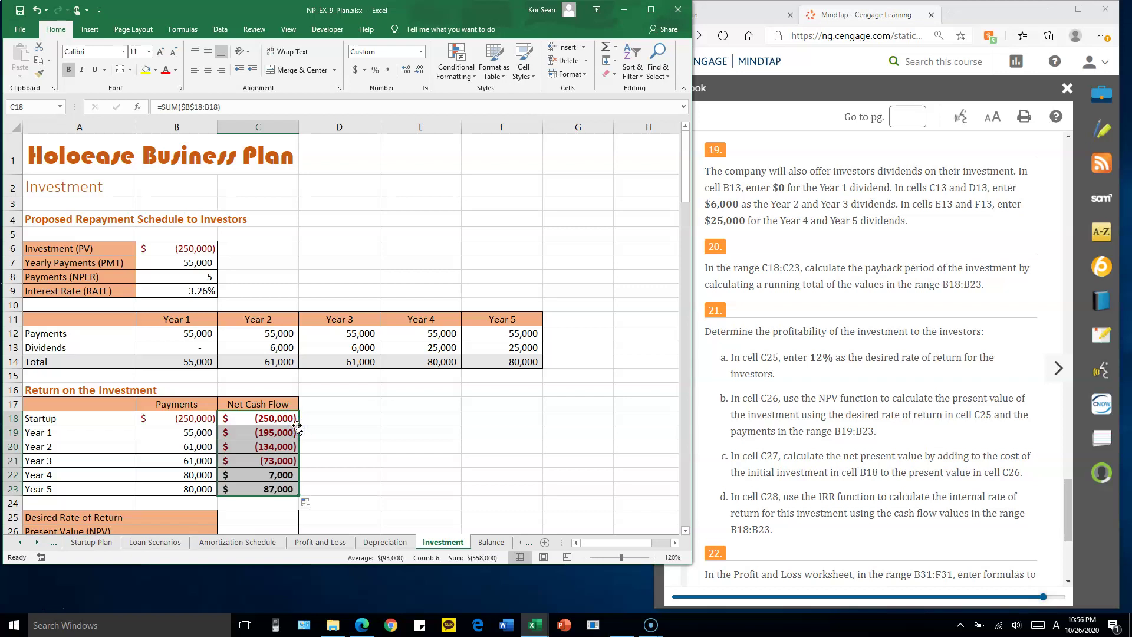
# Step: Check the running total formulas in C19 and C23 against the payments they accumulate in B18:B23
pyautogui.moveTo(195, 420); pyautogui.dragTo(198, 433)
pyautogui.doubleClick(285, 433)
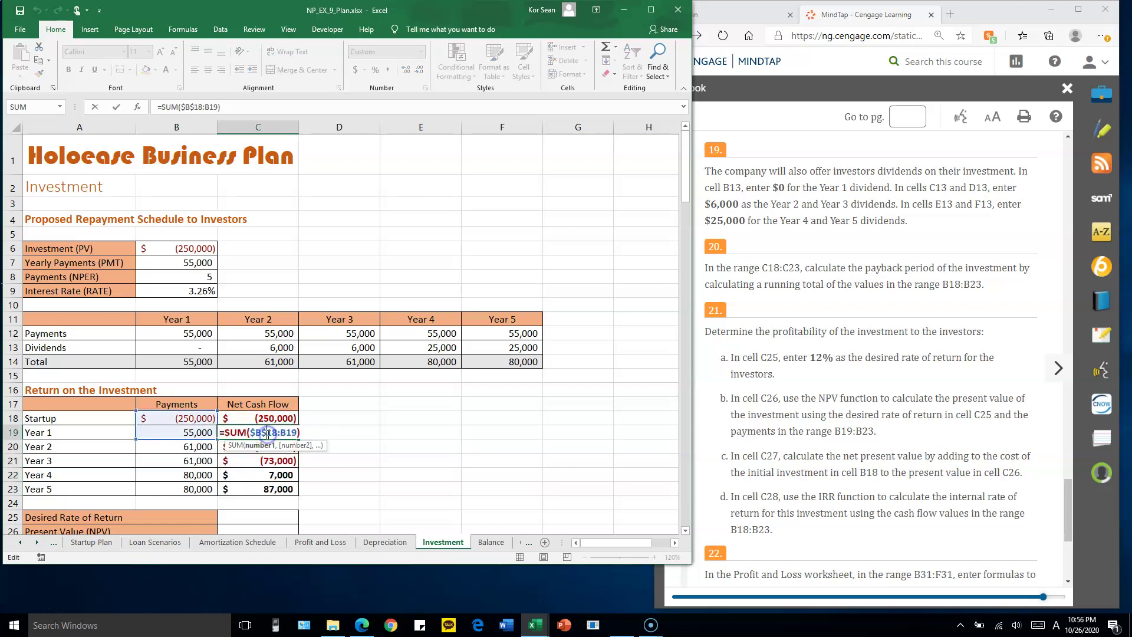
pyautogui.press('Escape')
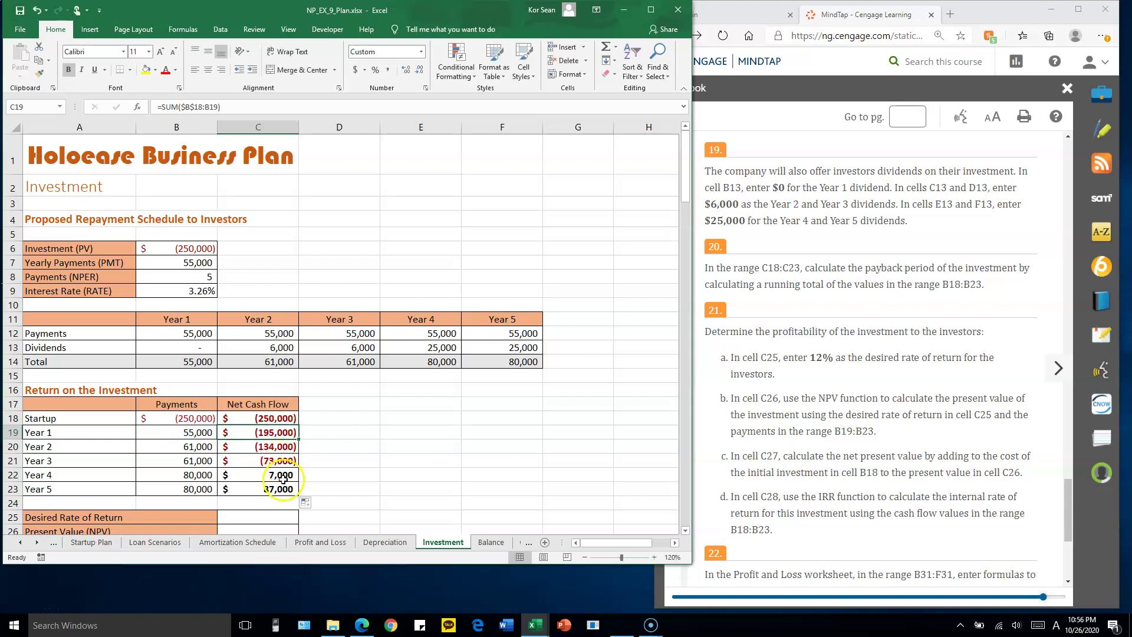
pyautogui.moveTo(194, 419); pyautogui.dragTo(199, 484)
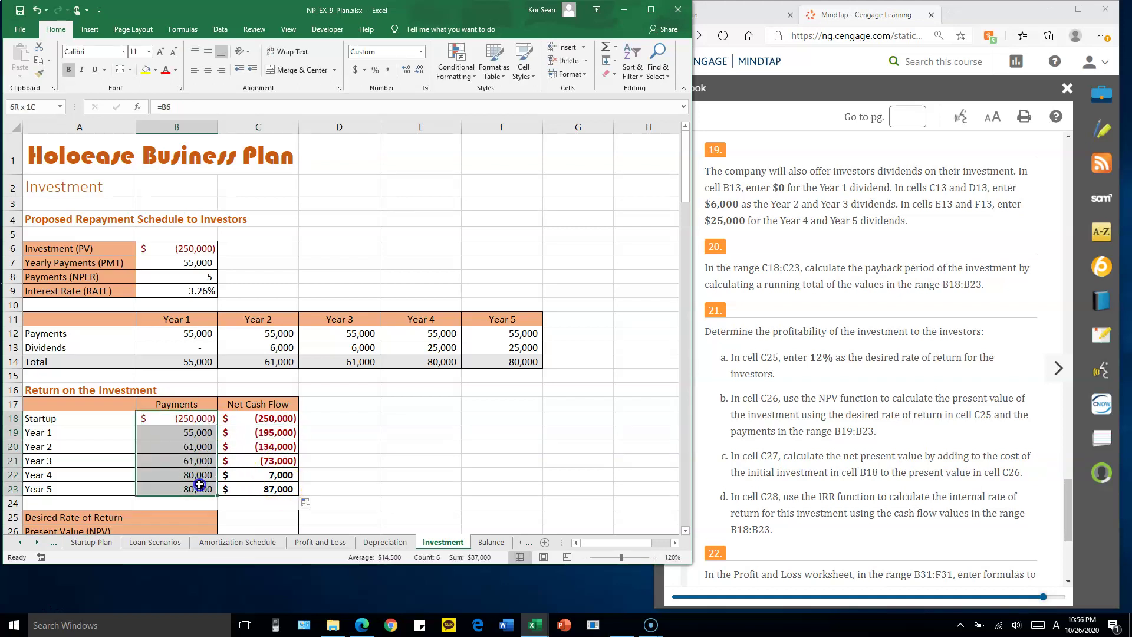
pyautogui.click(275, 491)
pyautogui.doubleClick(275, 491)
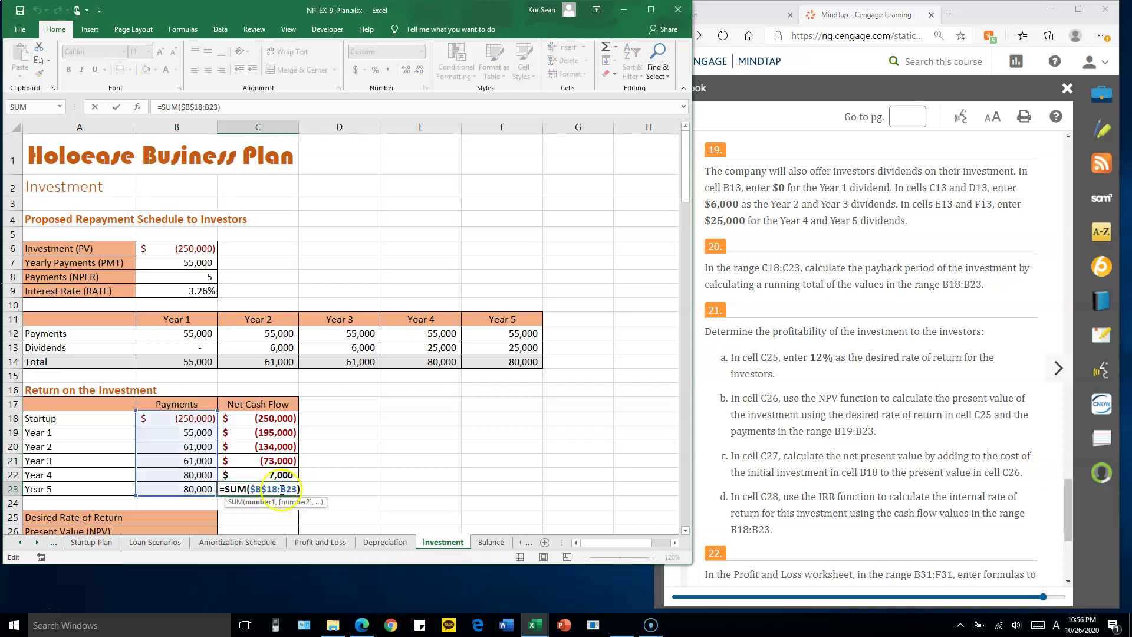
pyautogui.press('Return')
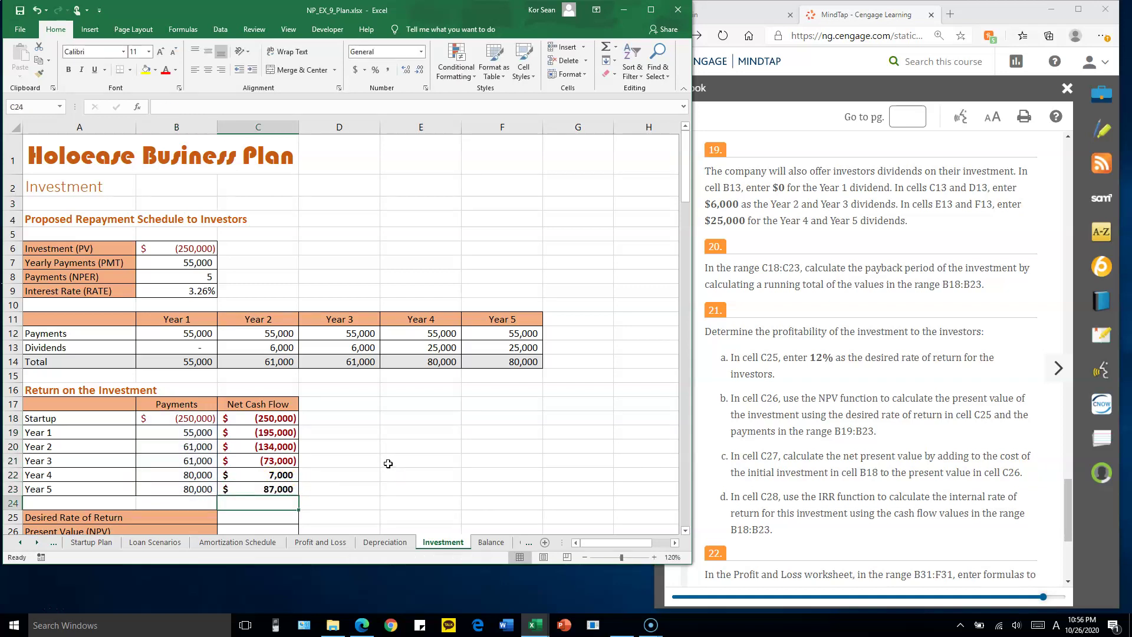
# Step: Read instruction 21 in the MindTap textbook, and back in Excel enter 12% as the Desired Rate of Return in C25
pyautogui.click(843, 312)
pyautogui.scroll(-3, 843, 313)
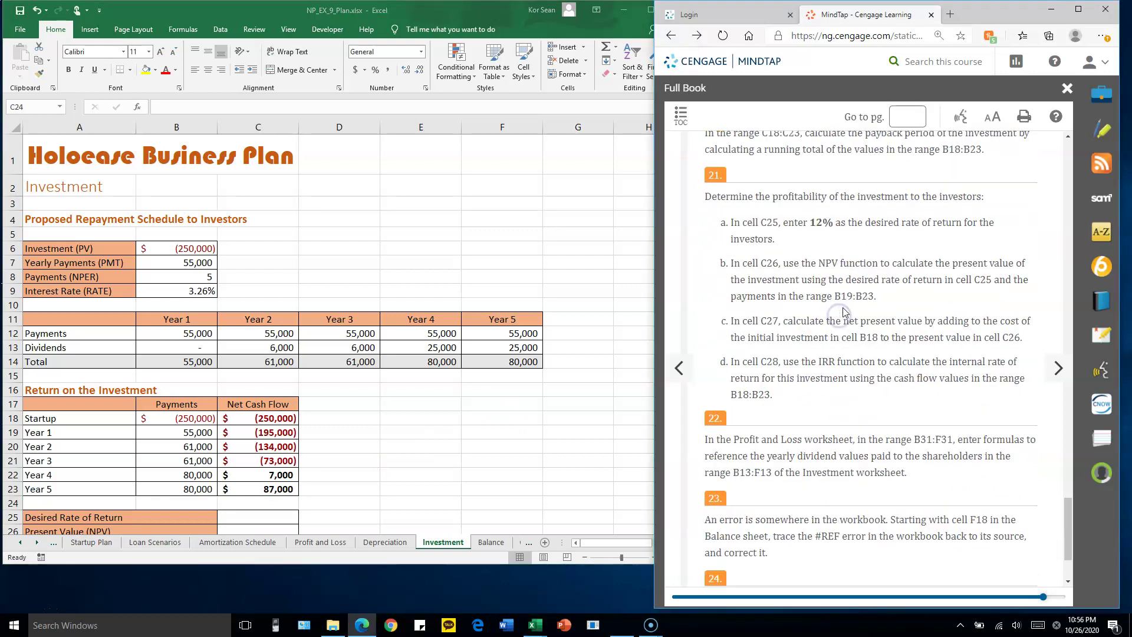
pyautogui.scroll(1, 844, 312)
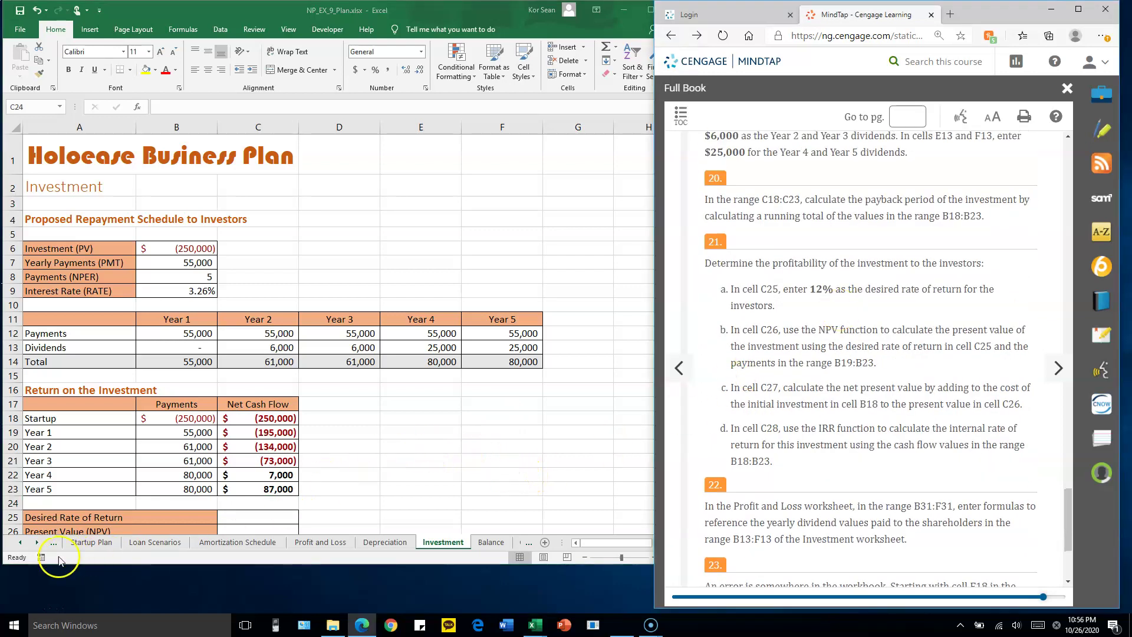
pyautogui.hotkey('alt', 'Tab')
pyautogui.scroll(-2, 335, 472)
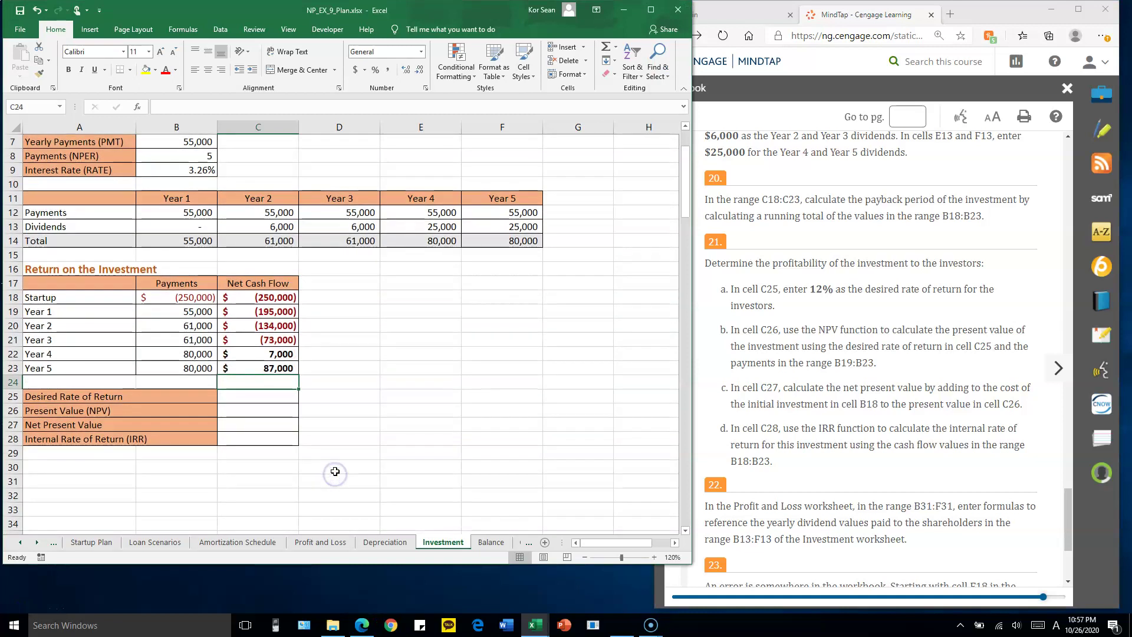
pyautogui.click(274, 396)
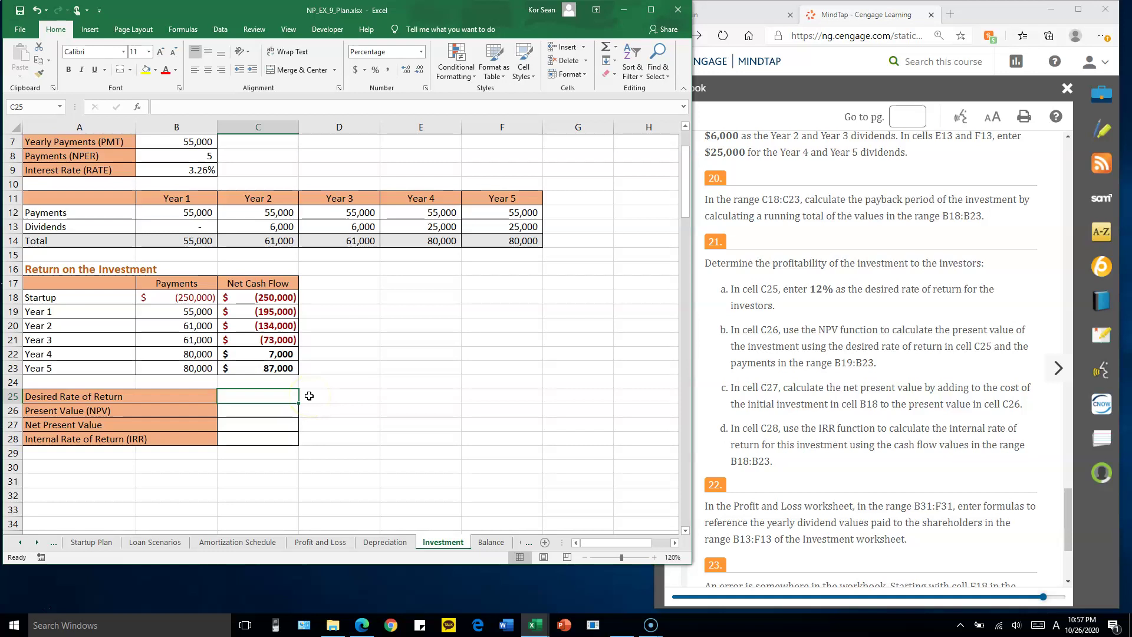
pyautogui.write('12')
pyautogui.press('Return')
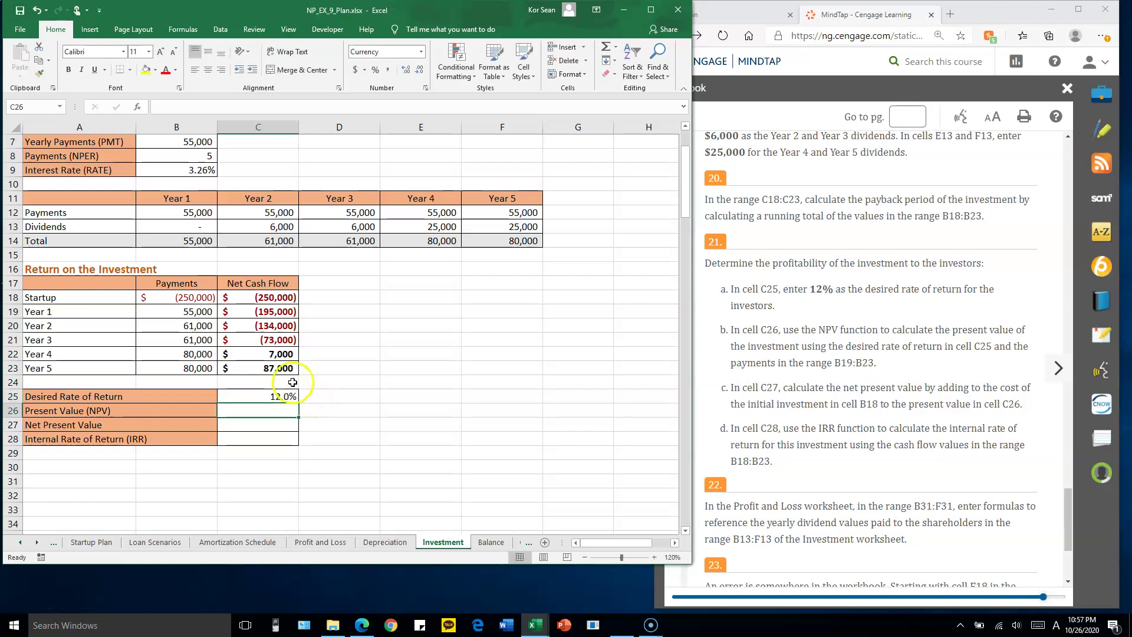
# Step: Calculate the investment's present value in C26 with =NPV(C25,B19:B23)
pyautogui.click(266, 418)
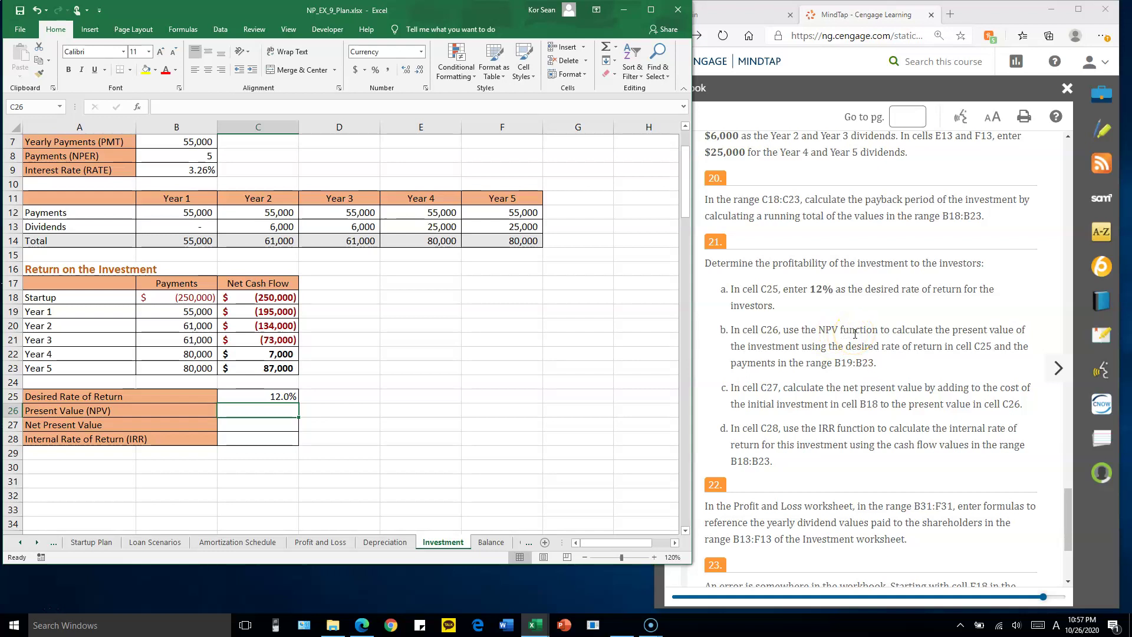
pyautogui.write('=NPV(')
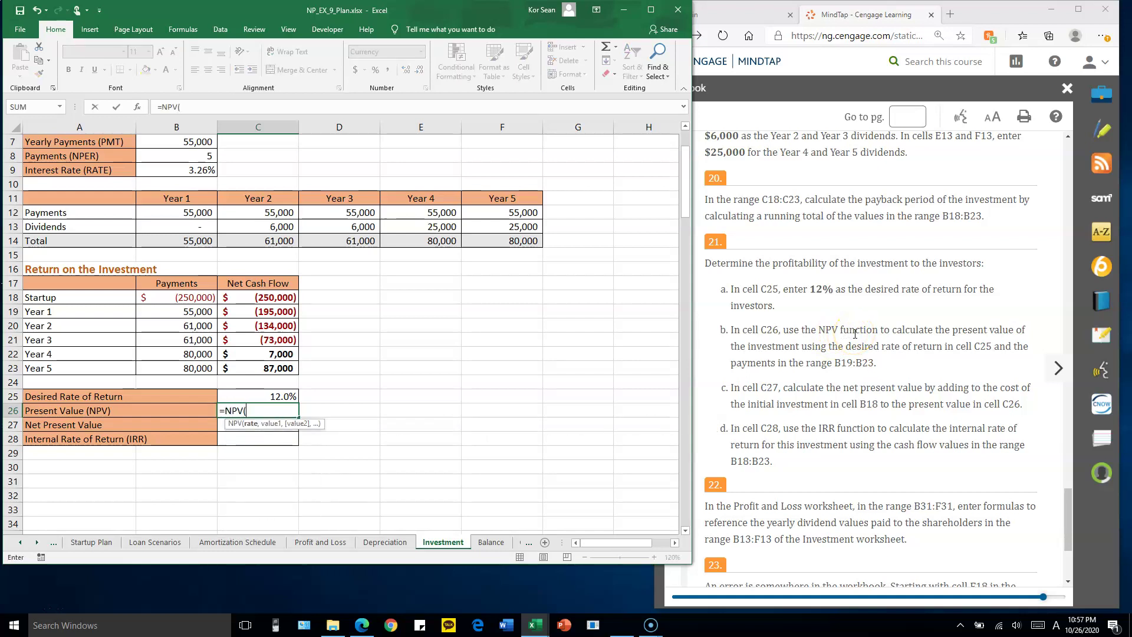
pyautogui.click(265, 396)
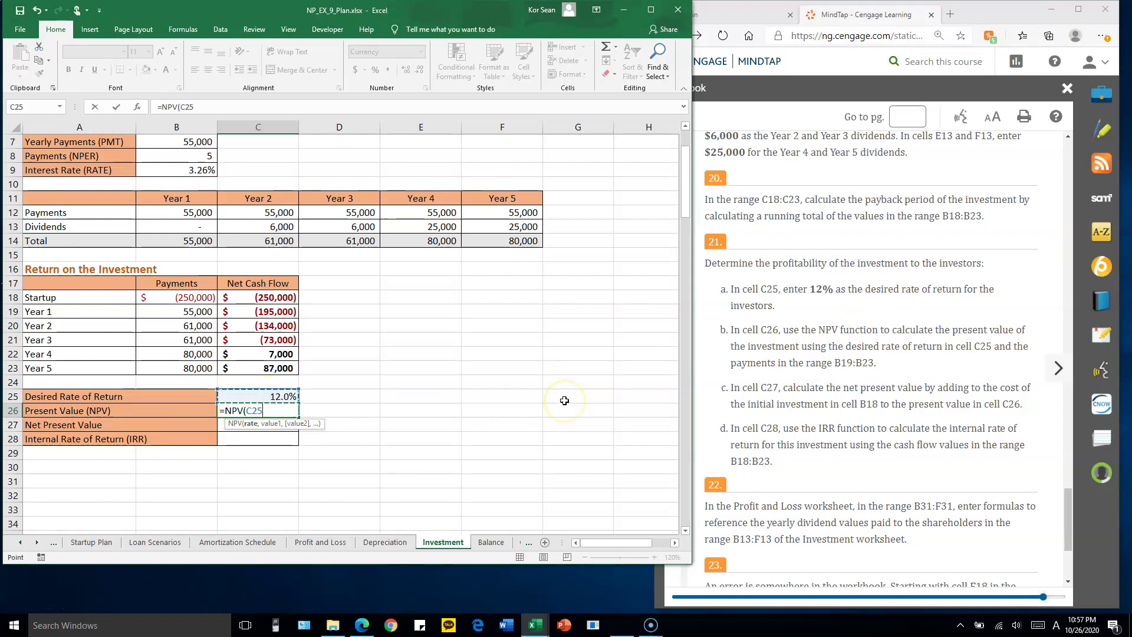
pyautogui.write(',')
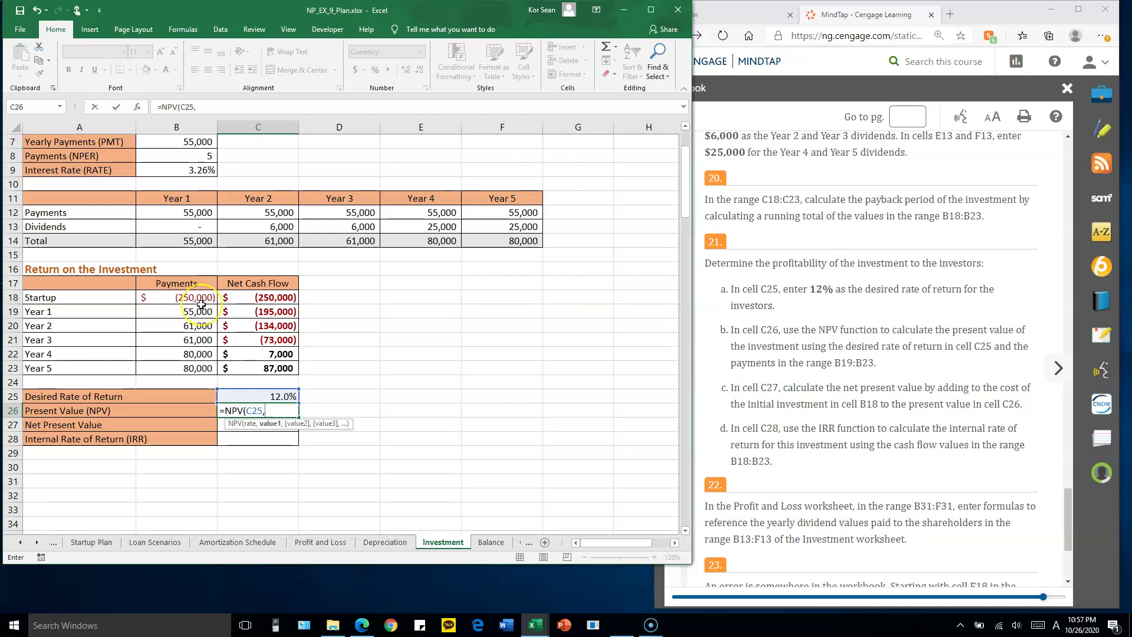
pyautogui.moveTo(194, 313); pyautogui.dragTo(194, 366)
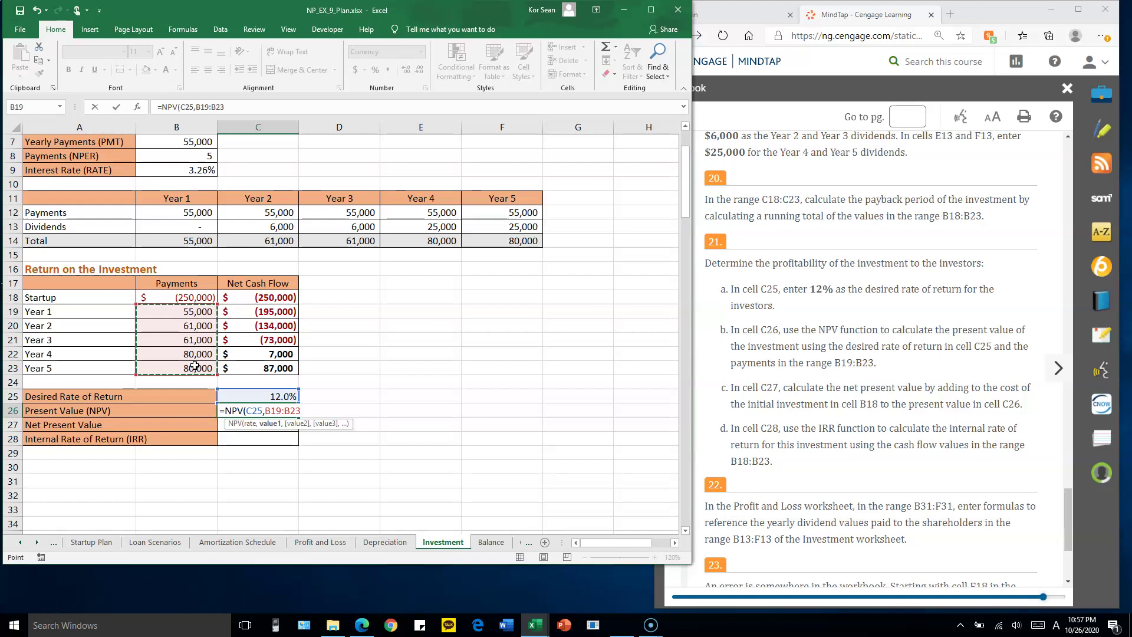
pyautogui.write(')')
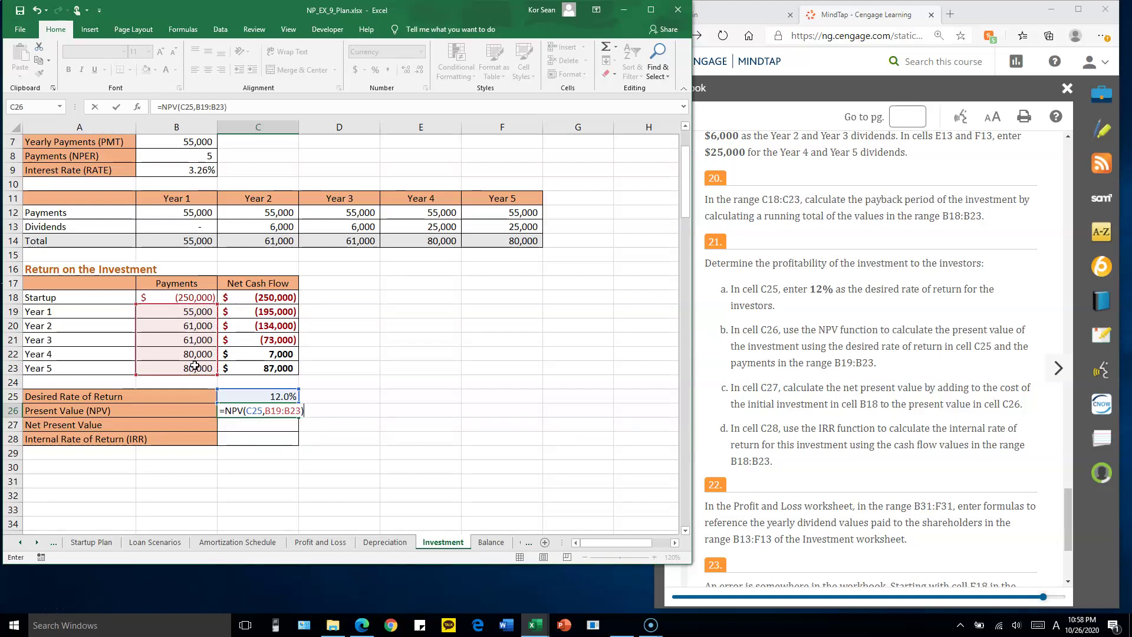
pyautogui.press('Return')
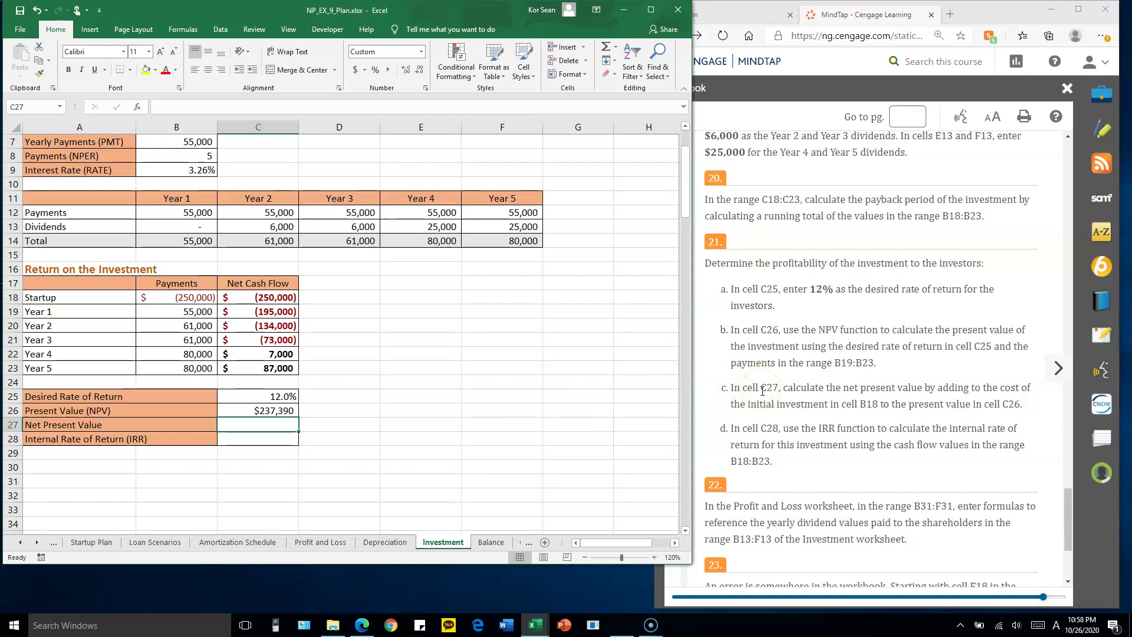
# Step: Calculate the Net Present Value in C27 with =B18+C26
pyautogui.write('=')
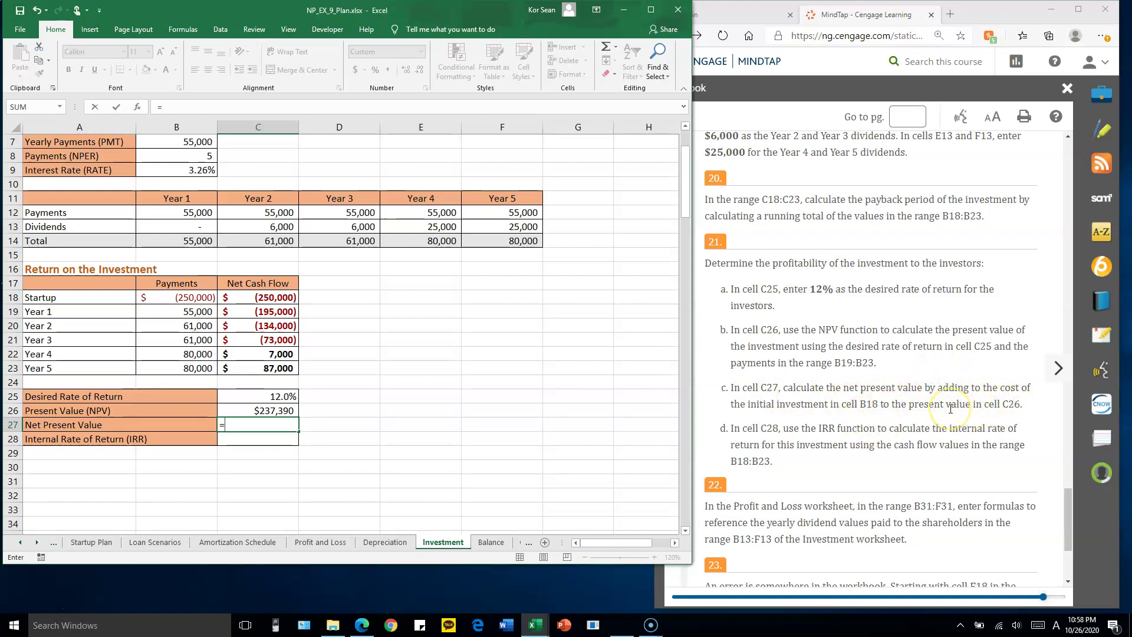
pyautogui.write('B18+B16')
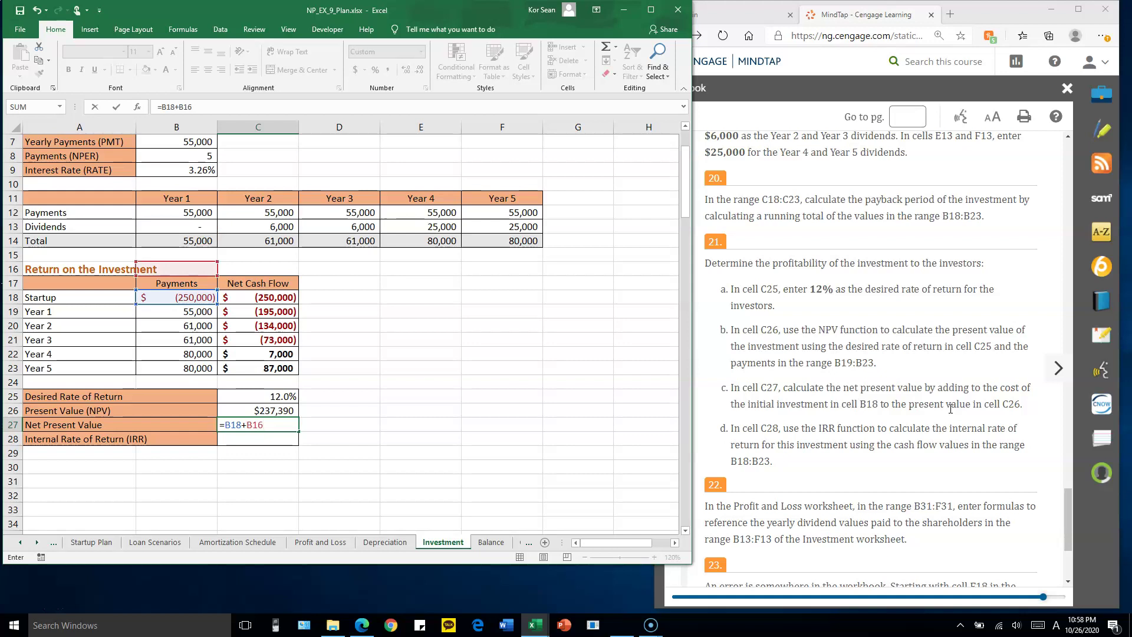
pyautogui.press('BackSpace')
pyautogui.press('BackSpace')
pyautogui.press('BackSpace')
pyautogui.write('C26')
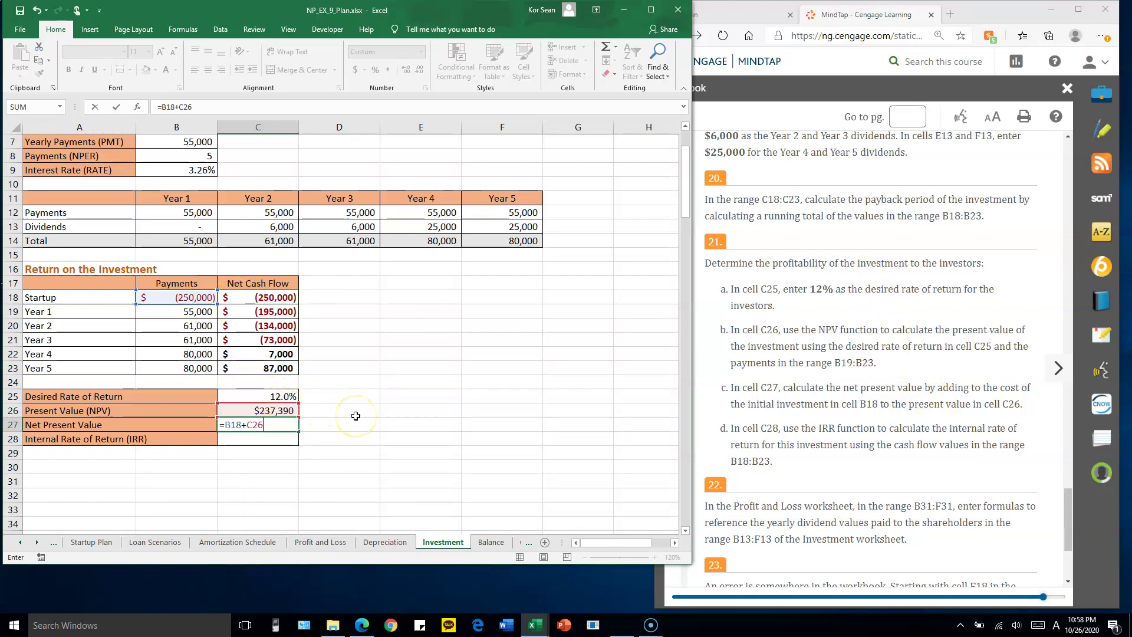
pyautogui.press('Return')
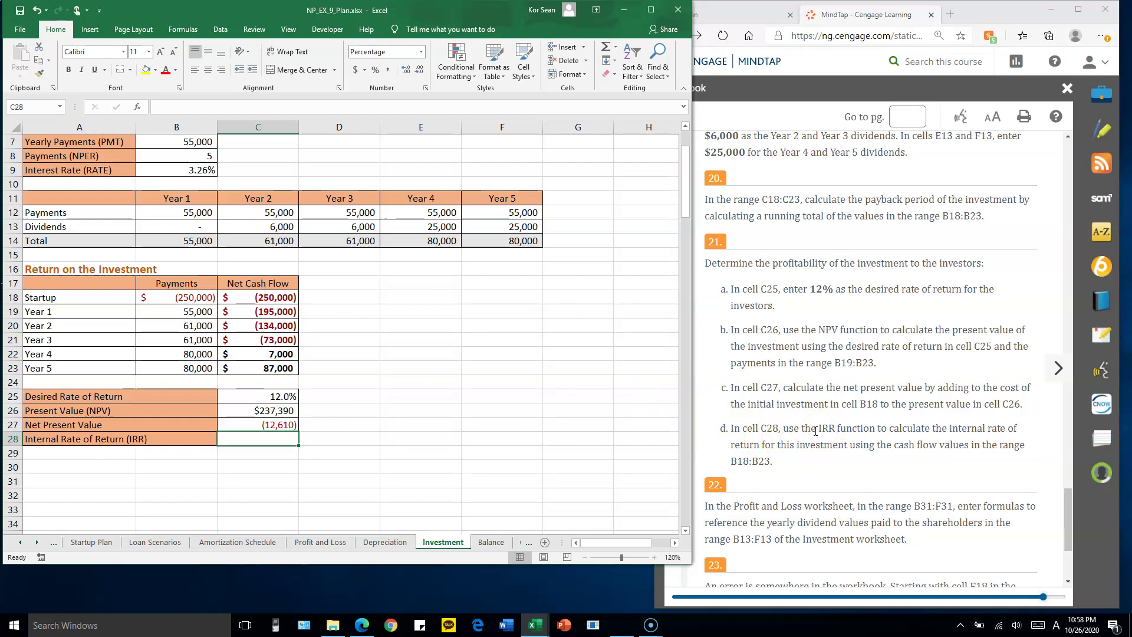
# Step: Calculate the Internal Rate of Return in C28 with =IRR(B18:B23)
pyautogui.write('=')
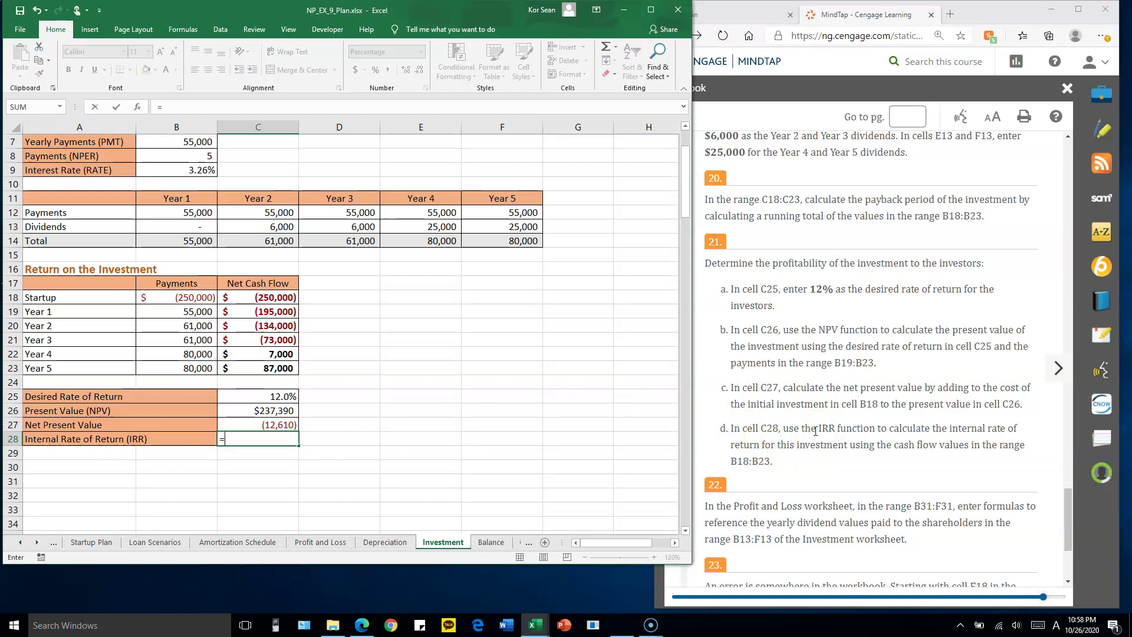
pyautogui.write('IRR(')
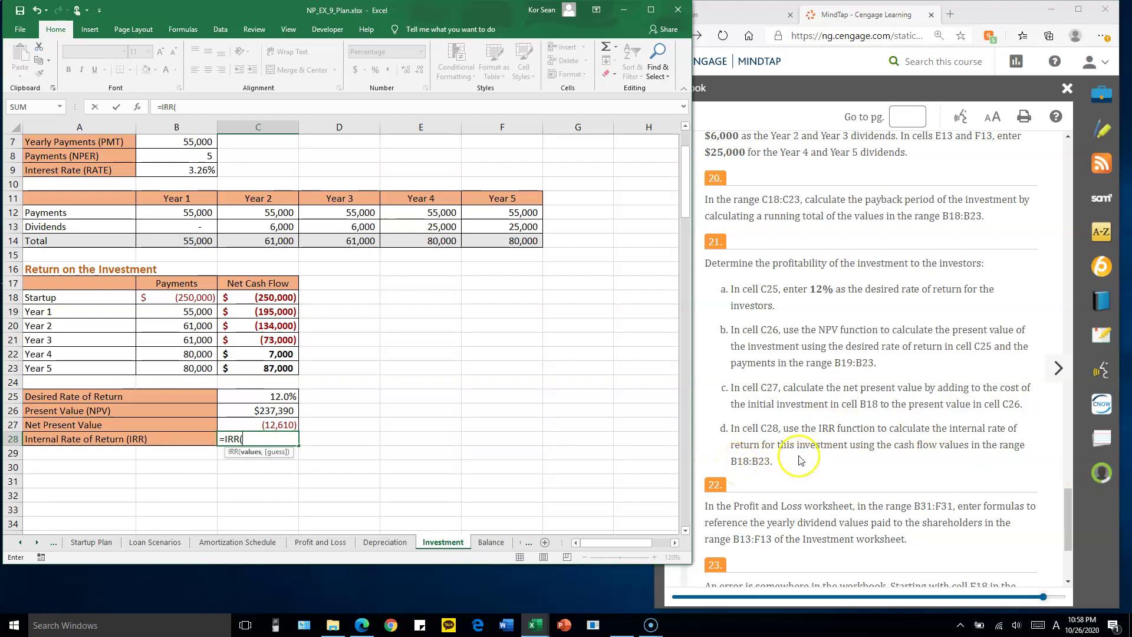
pyautogui.moveTo(194, 297); pyautogui.dragTo(198, 368)
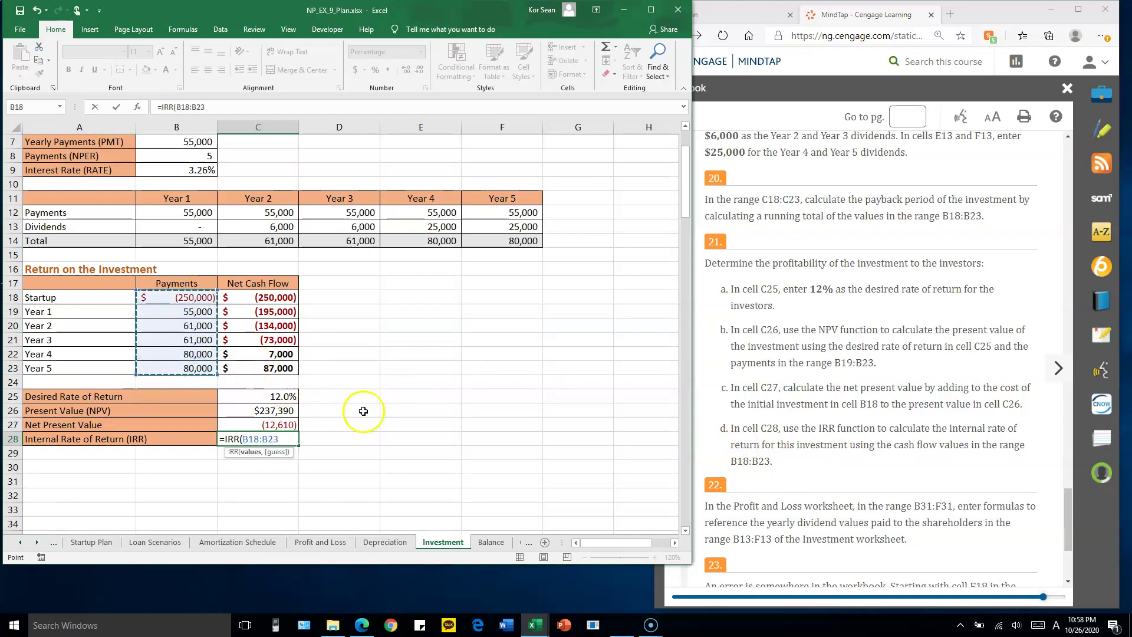
pyautogui.write(')')
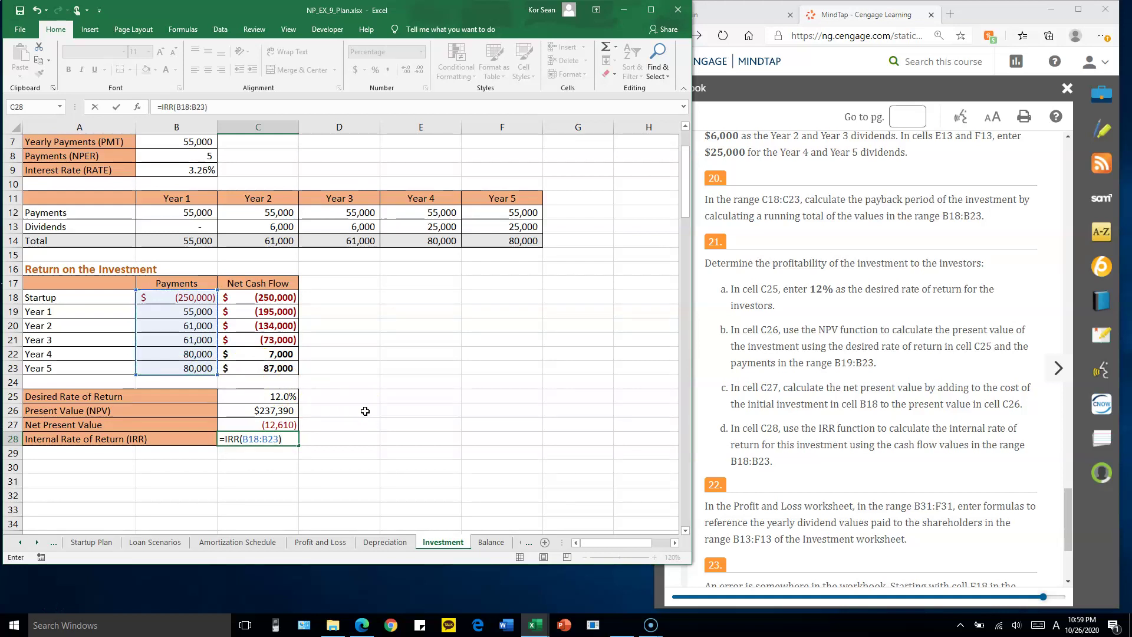
pyautogui.press('Return')
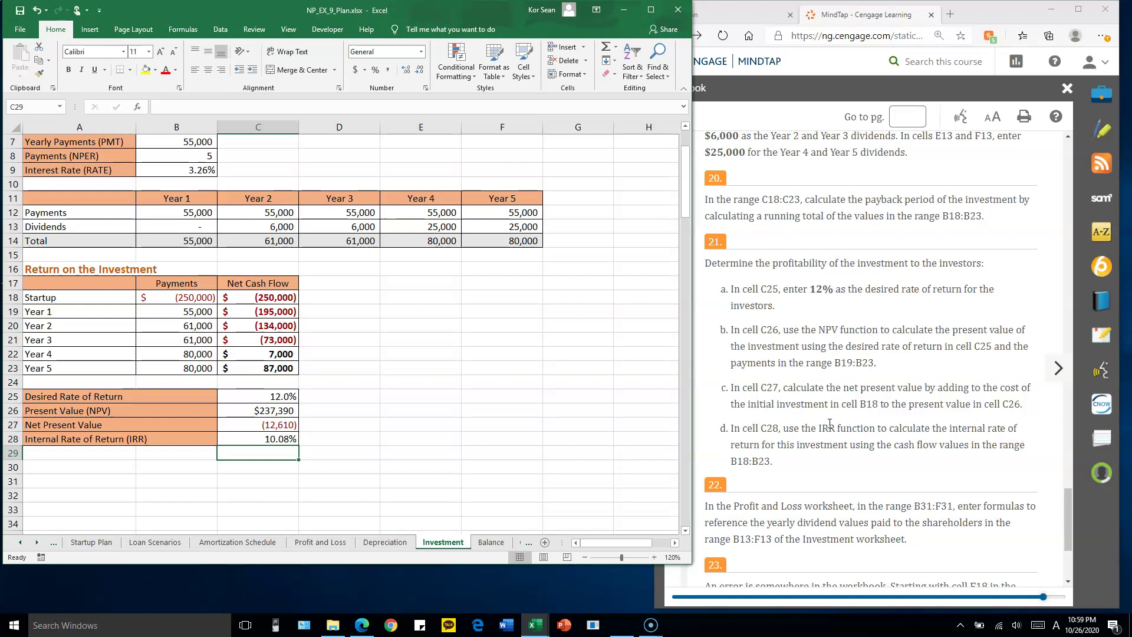
# Step: Read instruction 22 in the MindTap textbook, and in Excel reference the Year 1 dividend in Profit and Loss cell B31 with =Investment!B13
pyautogui.click(861, 431)
pyautogui.scroll(-2, 869, 426)
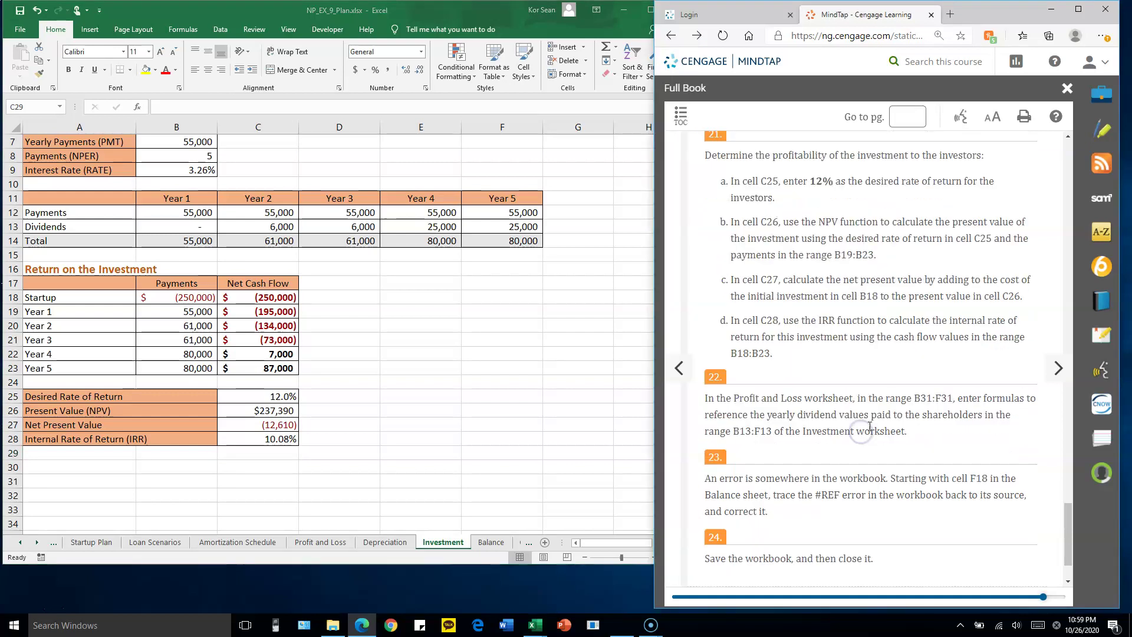
pyautogui.scroll(-1, 869, 426)
pyautogui.scroll(-1, 869, 431)
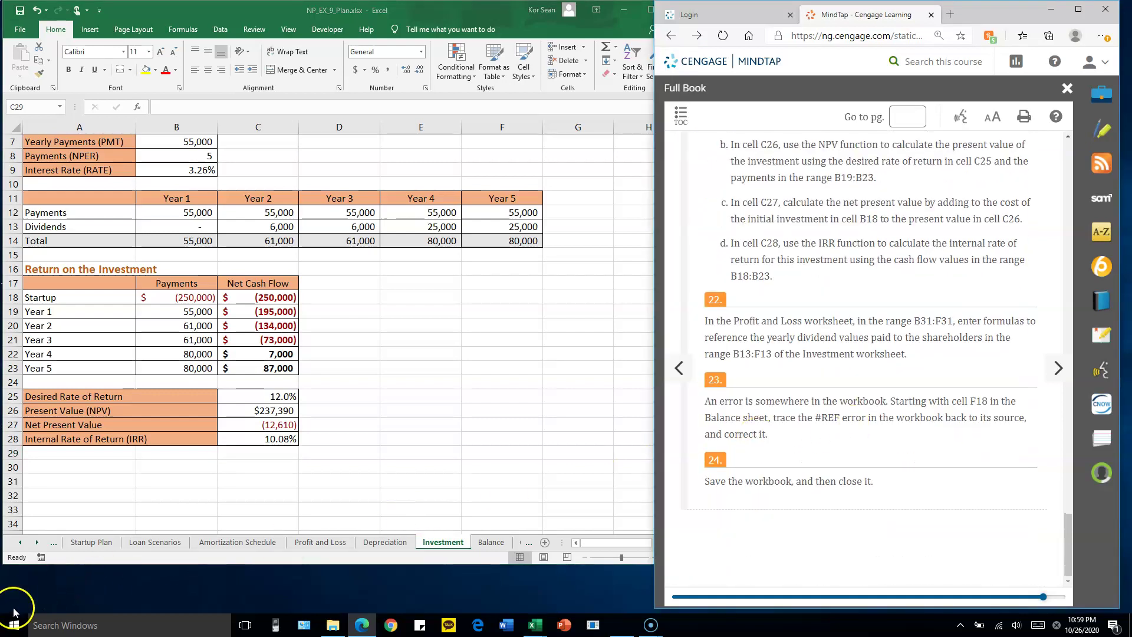
pyautogui.click(162, 560)
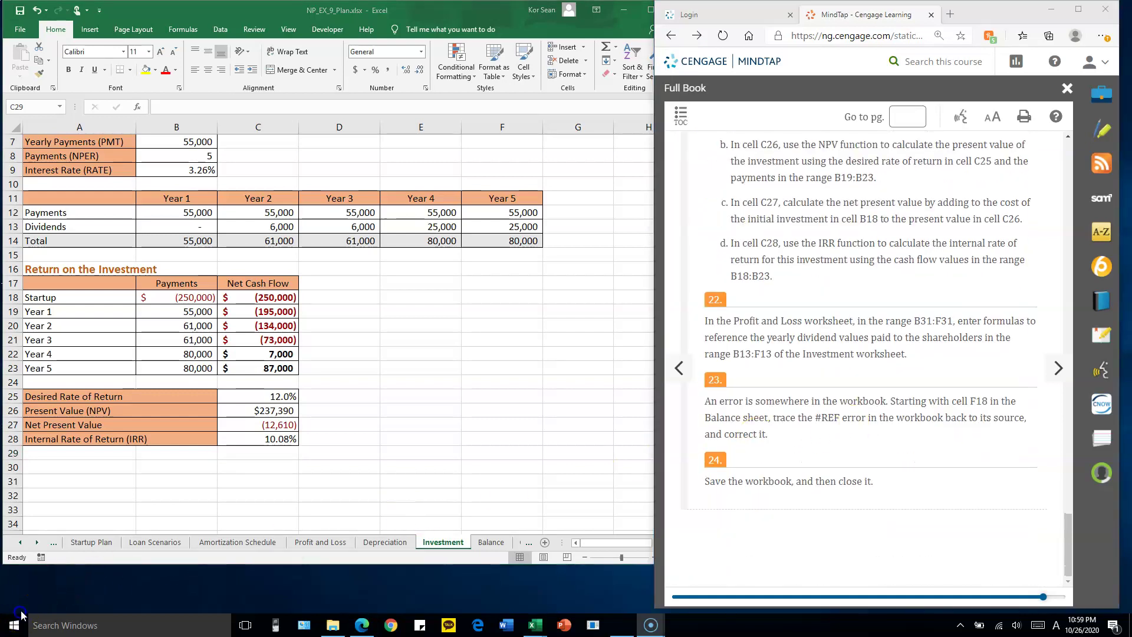
pyautogui.click(322, 542)
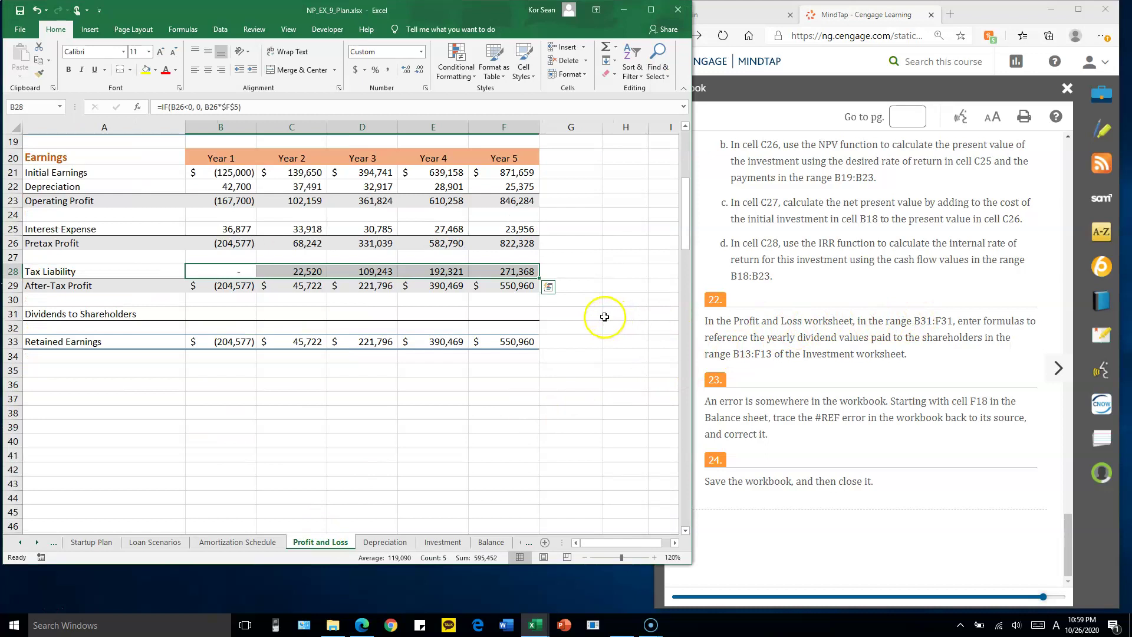
pyautogui.click(240, 317)
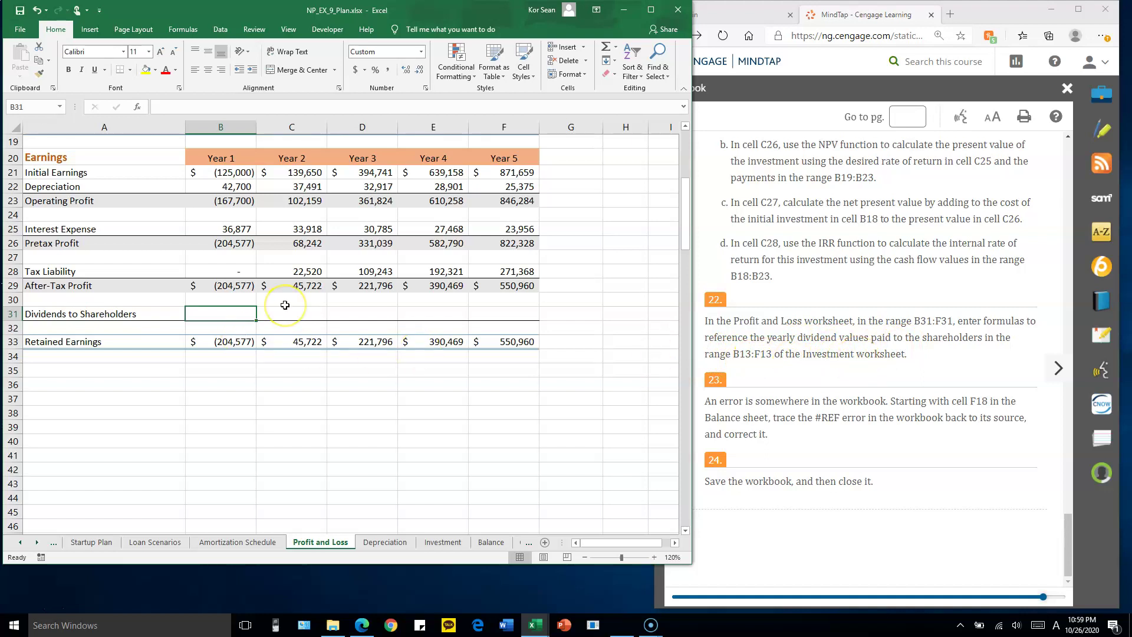
pyautogui.write('=')
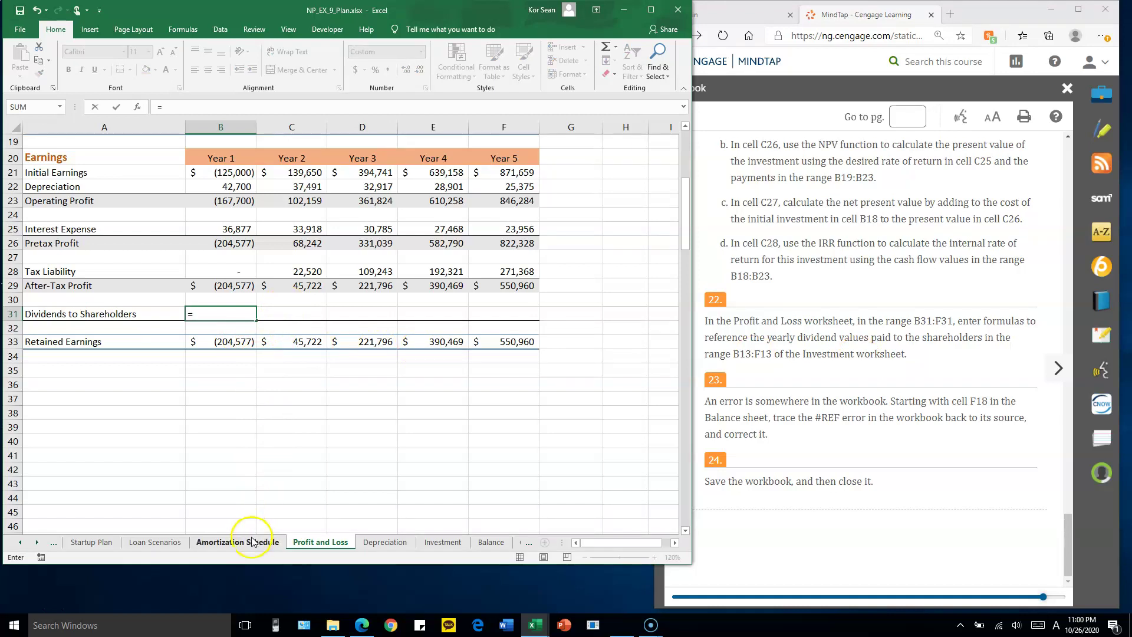
pyautogui.click(443, 542)
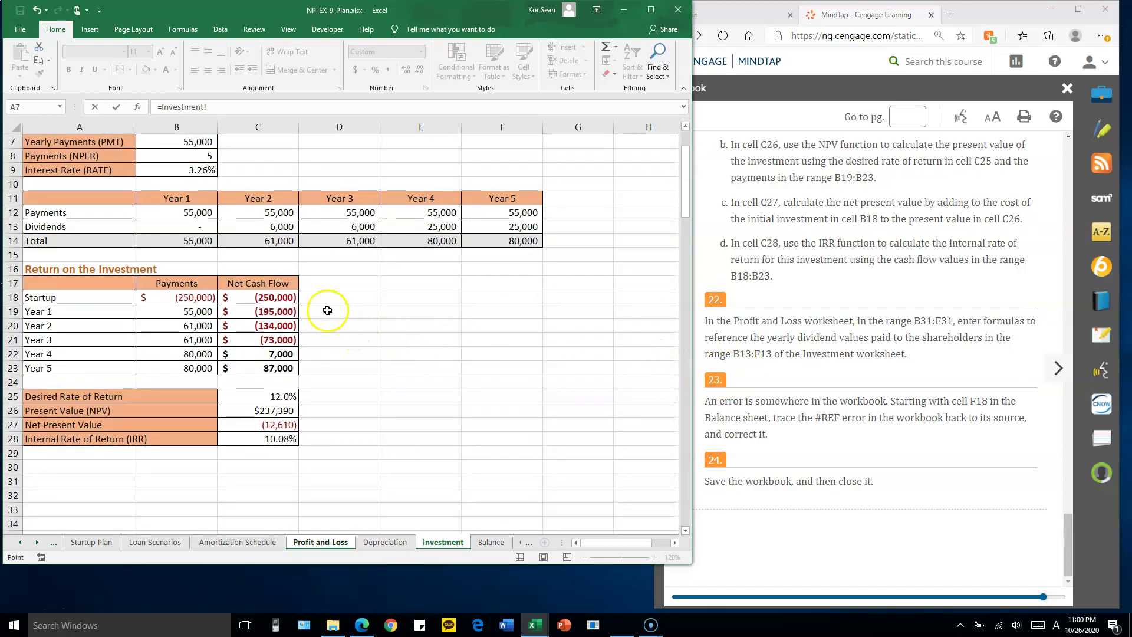
pyautogui.click(201, 226)
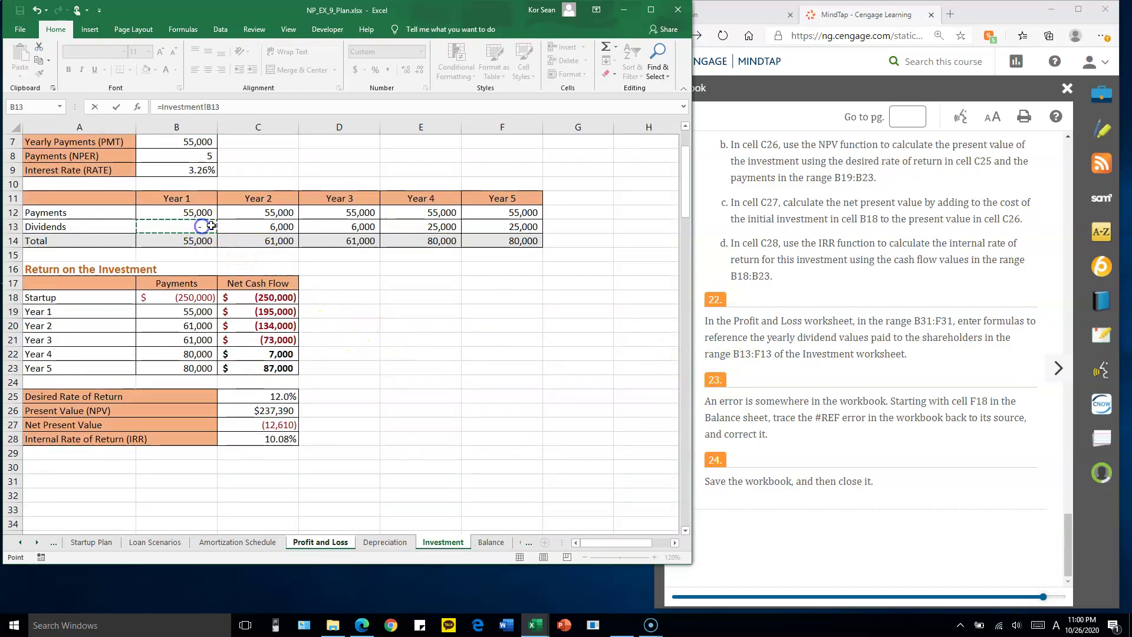
pyautogui.press('Return')
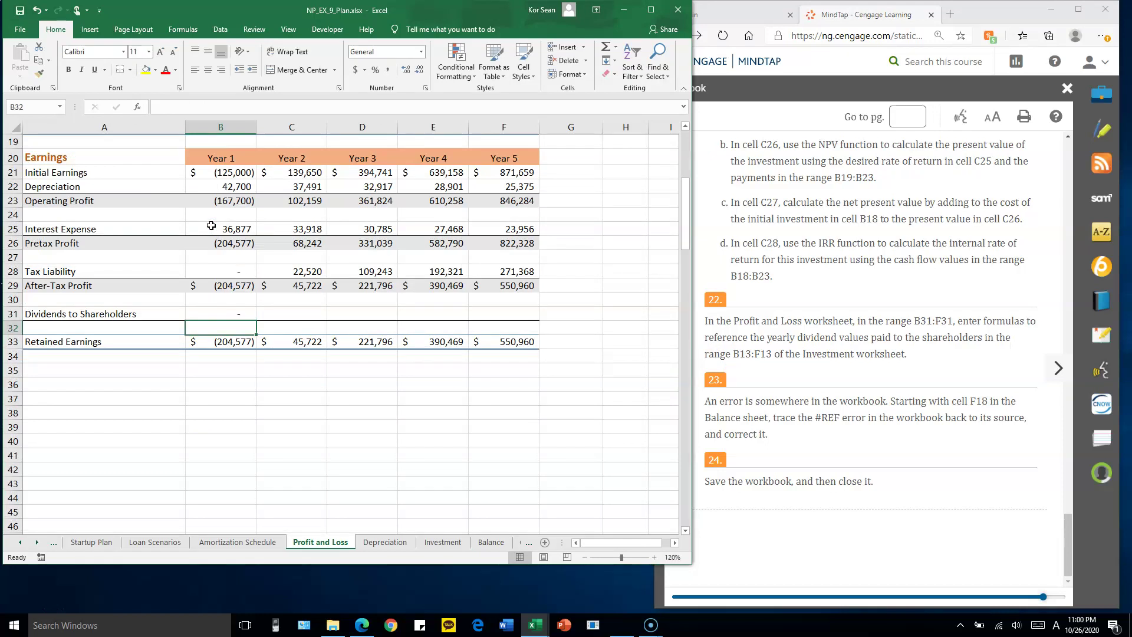
# Step: Fill the dividend reference from B31 across to F31 and check the Year 4 Retained Earnings formula
pyautogui.moveTo(256, 319); pyautogui.dragTo(524, 320)
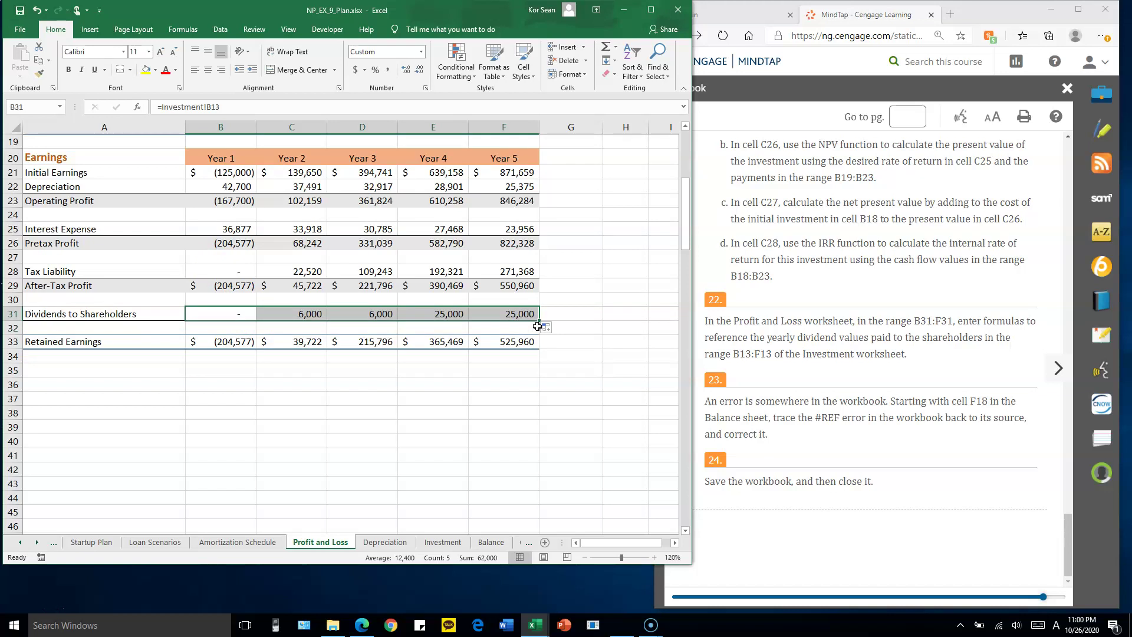
pyautogui.click(434, 342)
pyautogui.scroll(2, 434, 343)
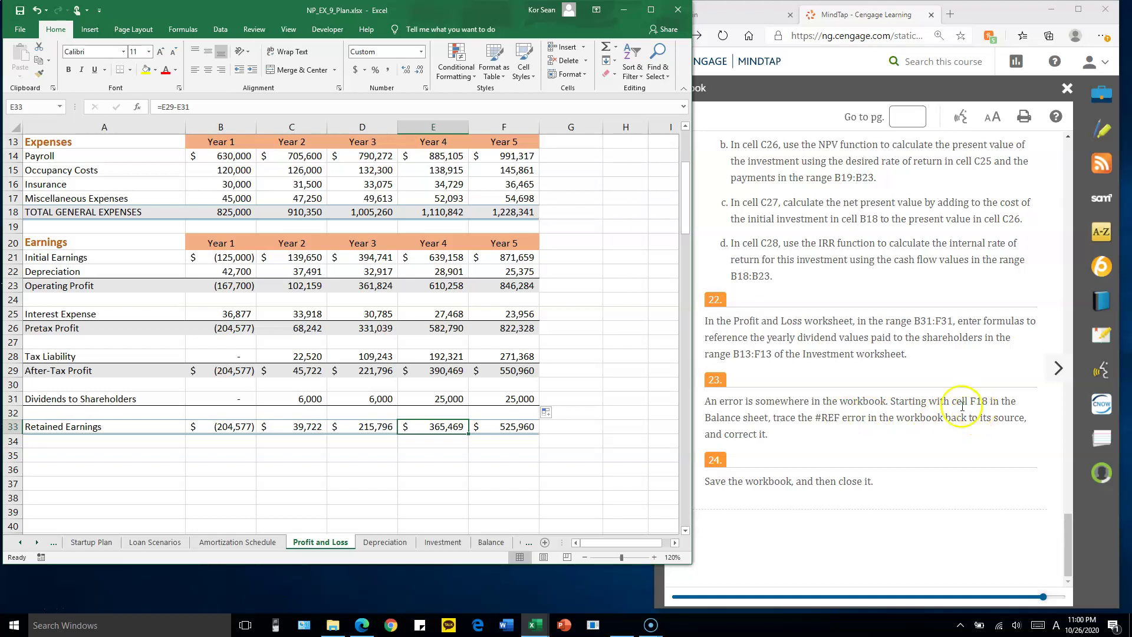
# Step: Inspect the Year 1 Cash formula in B6 of the Balance worksheet to trace the source of the #REF! error
pyautogui.click(492, 543)
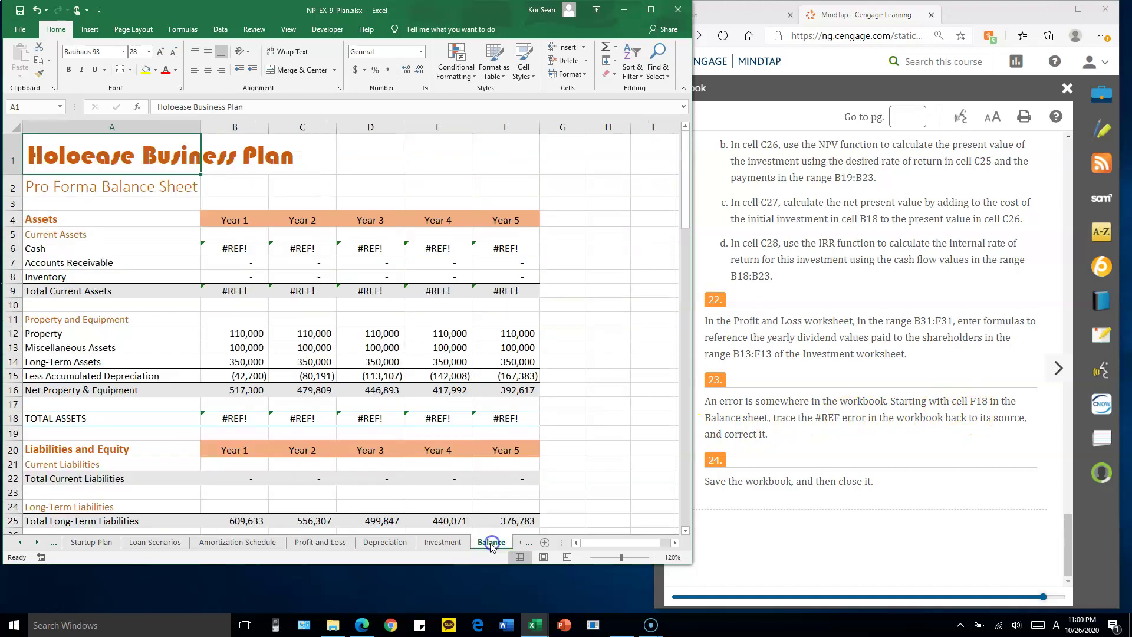
pyautogui.click(248, 248)
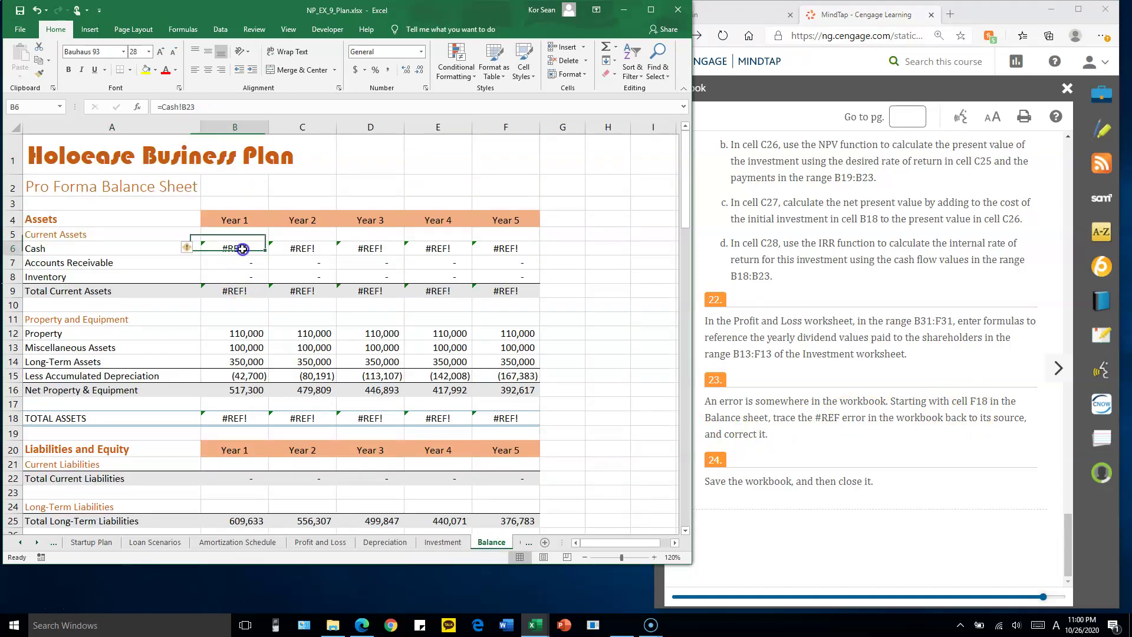
pyautogui.click(250, 248)
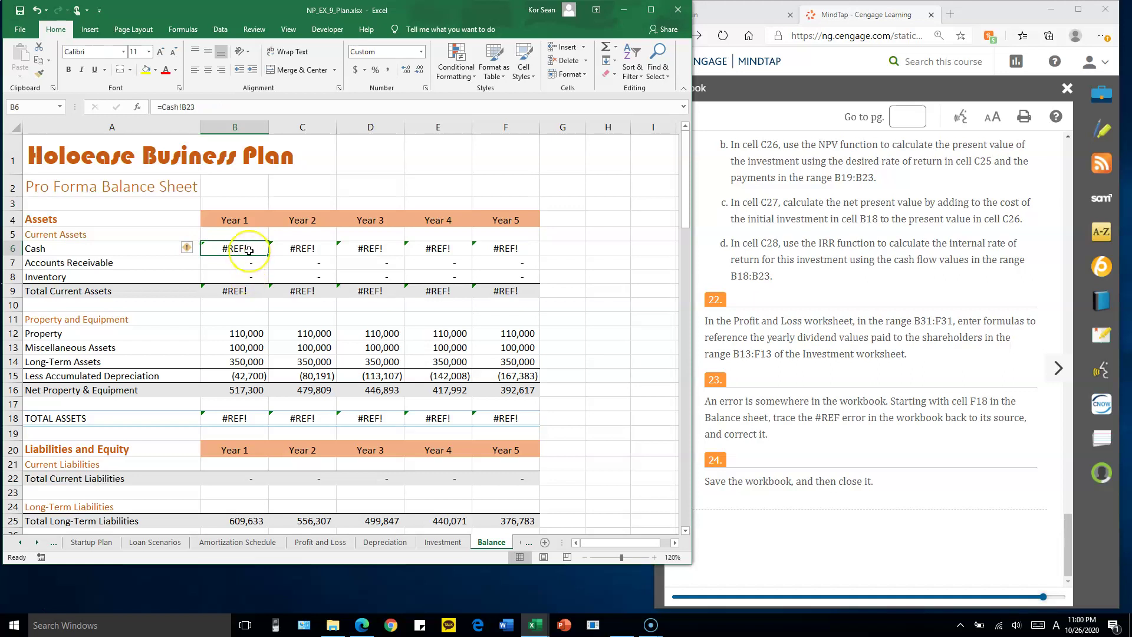
pyautogui.click(244, 249)
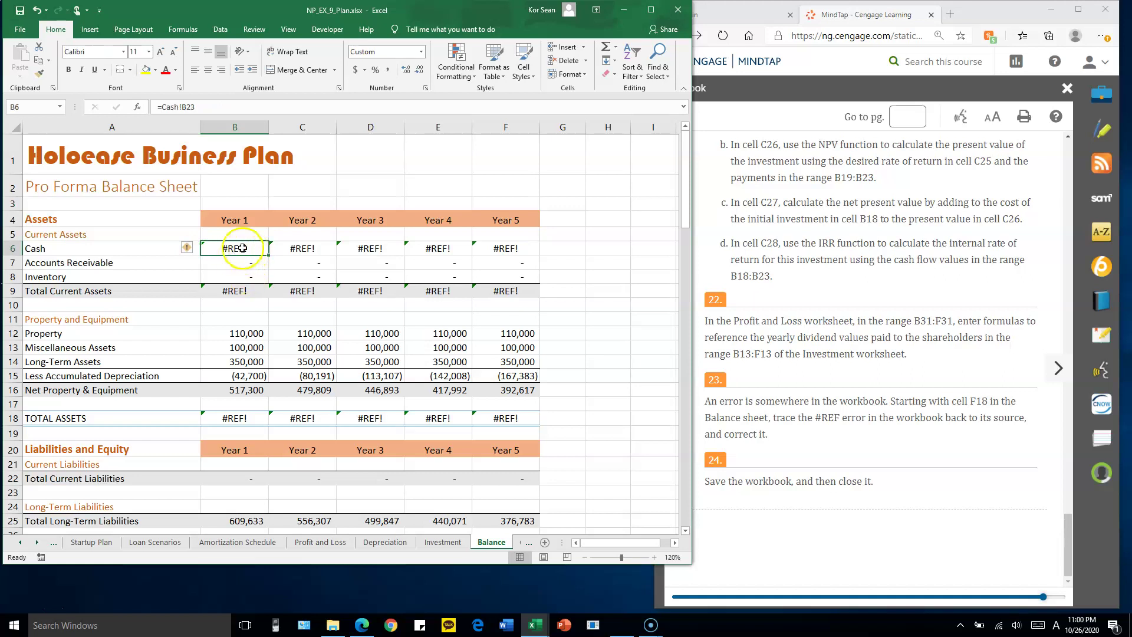
pyautogui.doubleClick(244, 249)
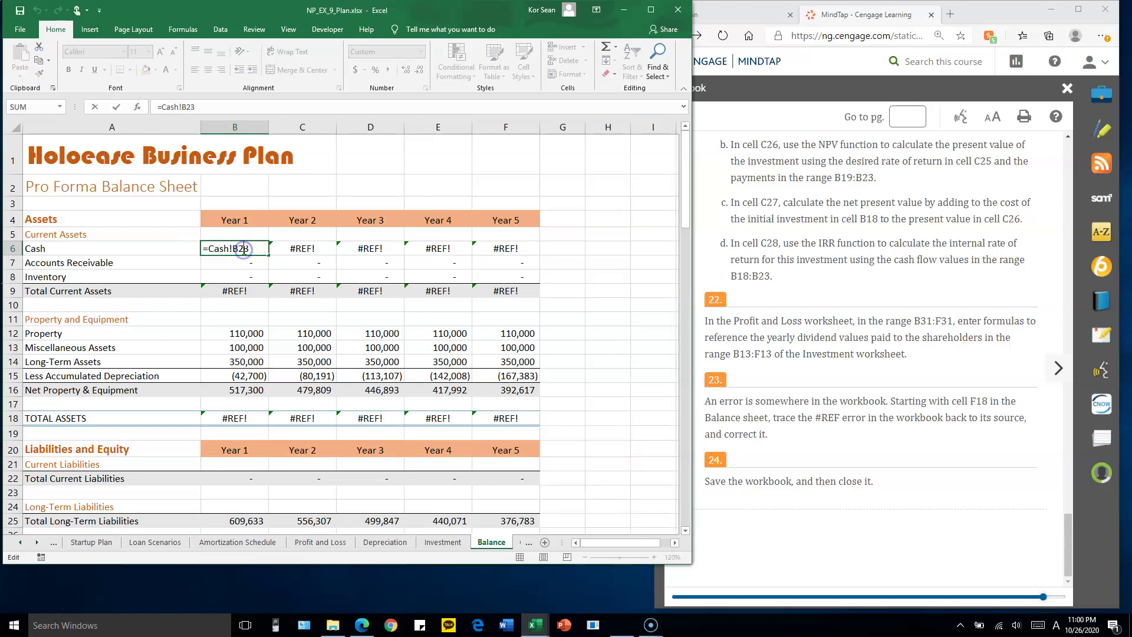
pyautogui.click(255, 247)
pyautogui.click(240, 248)
pyautogui.click(230, 248)
pyautogui.click(237, 248)
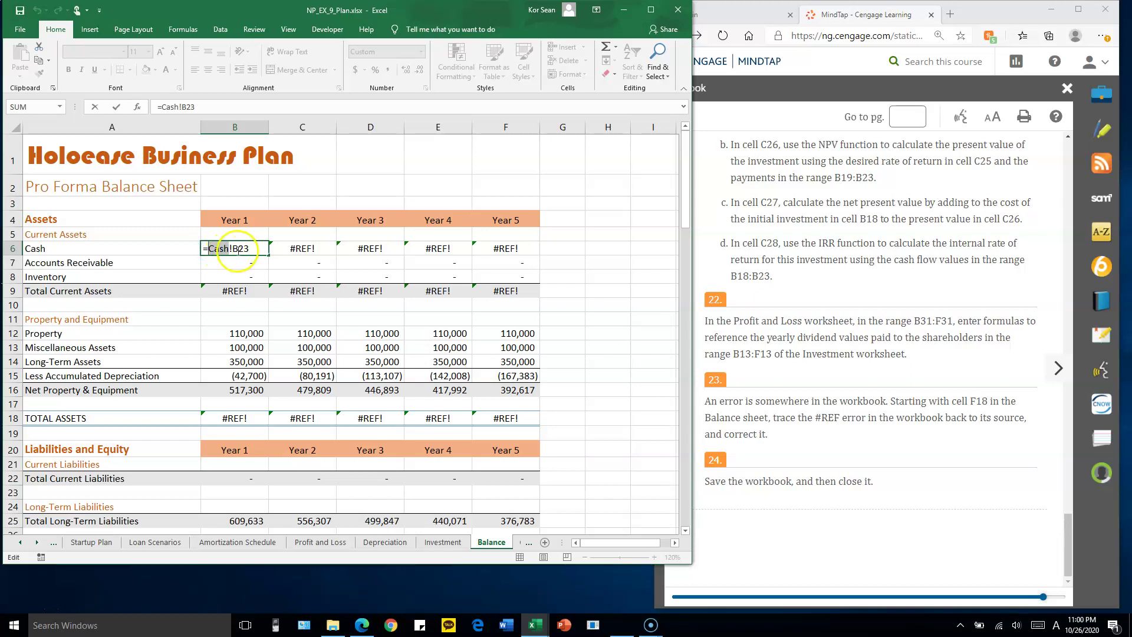
pyautogui.moveTo(235, 248); pyautogui.dragTo(243, 248)
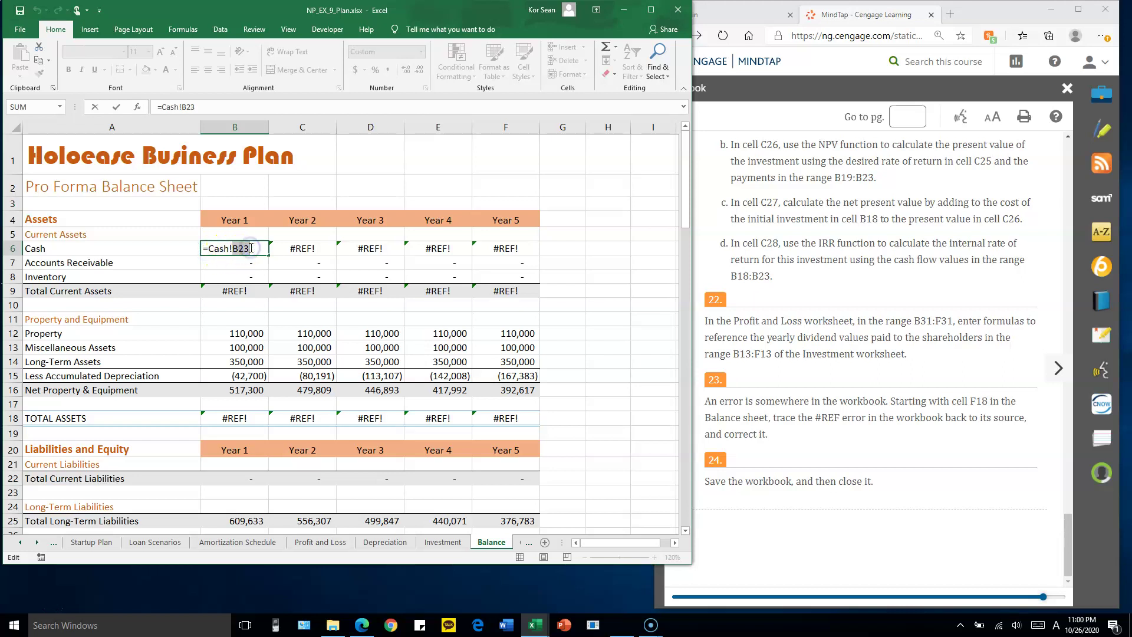
pyautogui.hotkey('ctrl', 'Return')
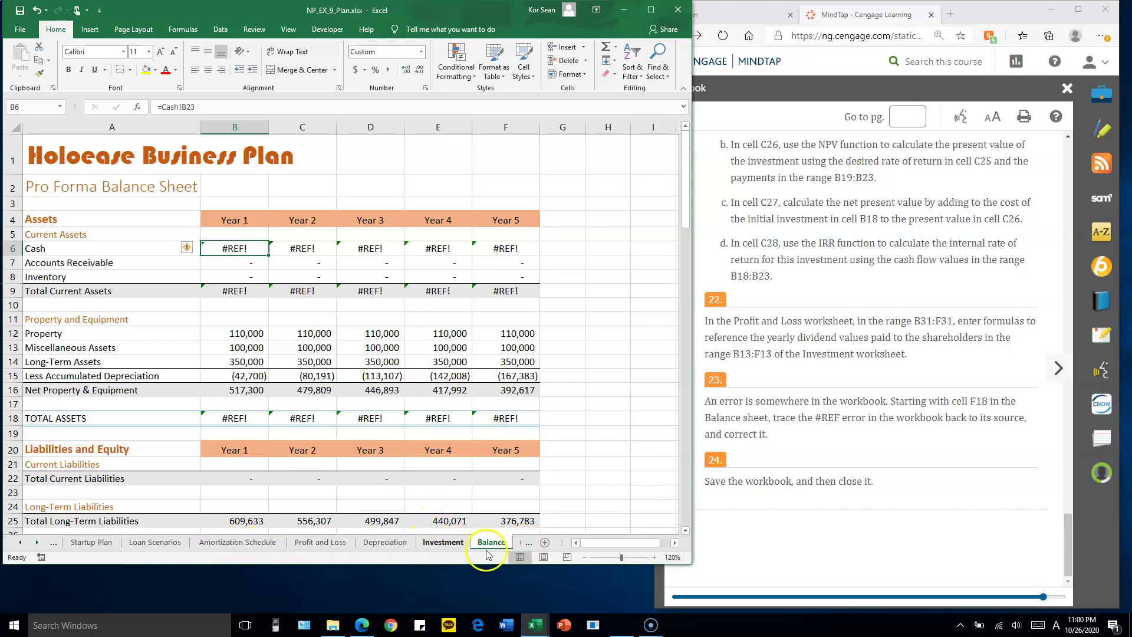
# Step: Follow the error to the Cash worksheet and examine the Year 1 Cash Balance formula in B23
pyautogui.click(521, 545)
pyautogui.click(522, 545)
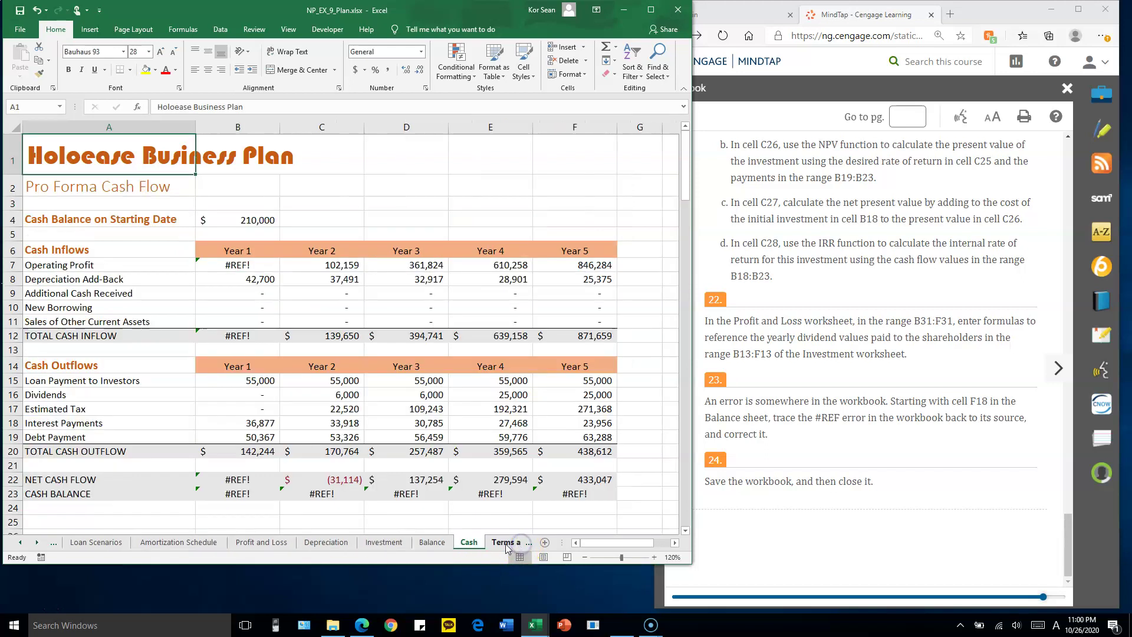
pyautogui.click(469, 544)
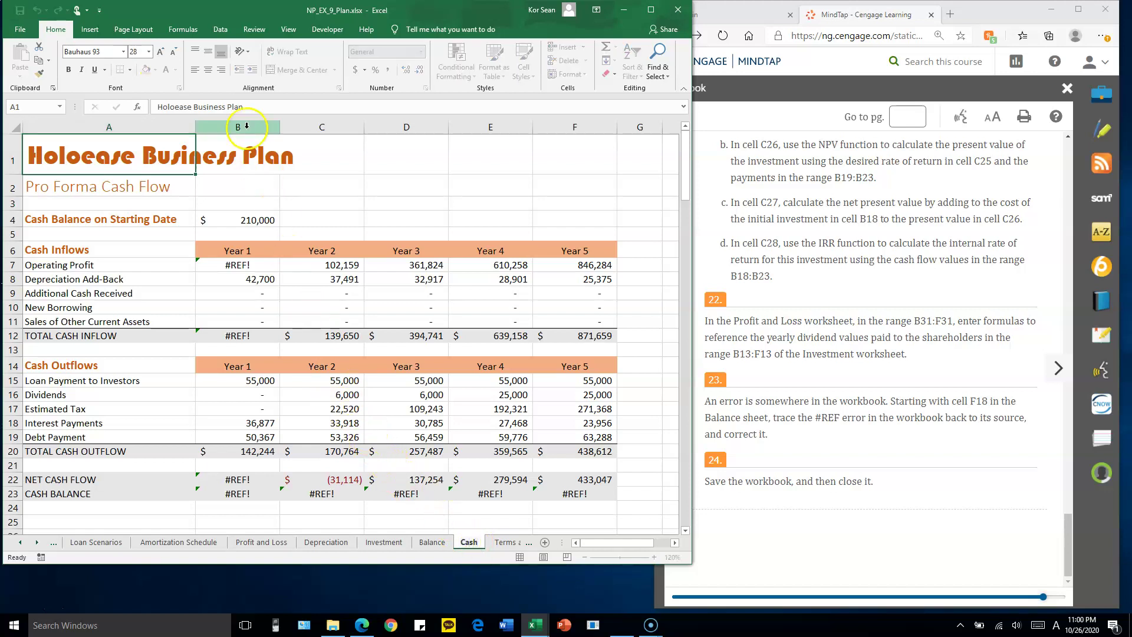
pyautogui.doubleClick(262, 494)
pyautogui.press('Escape')
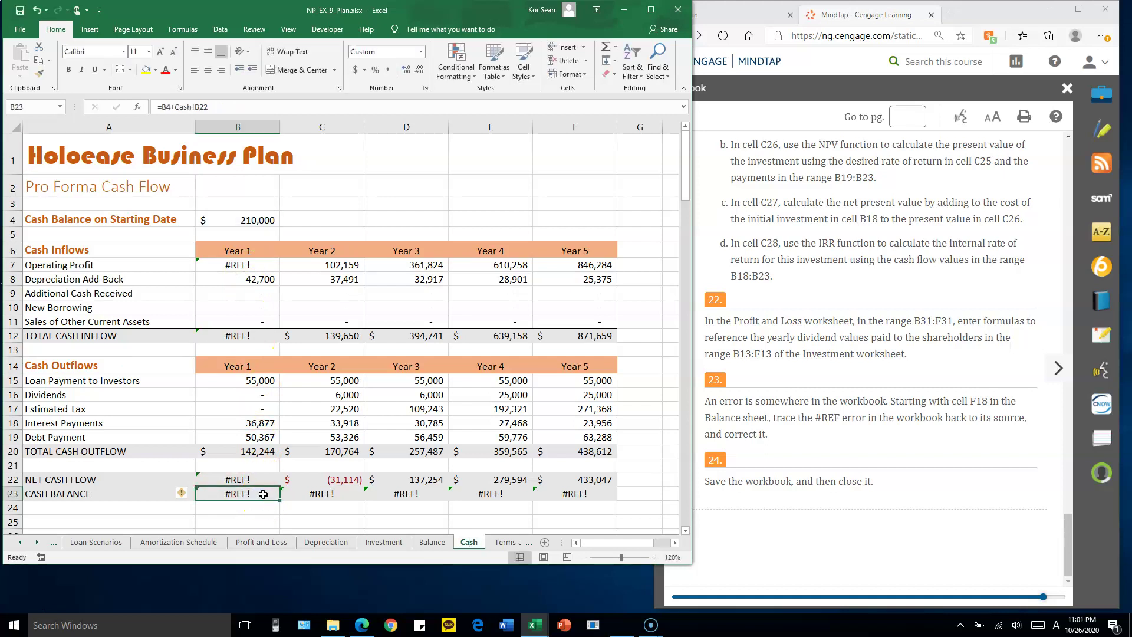
pyautogui.doubleClick(263, 494)
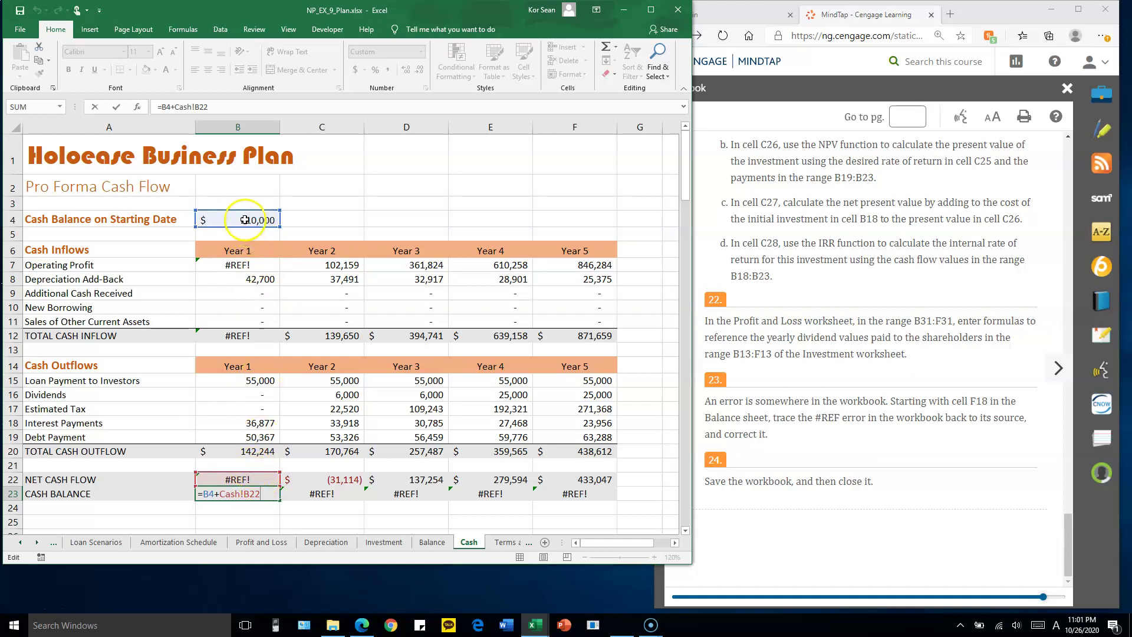
pyautogui.hotkey('ctrl', 'Return')
# Step: Examine which cells the Year 1 Net Cash Flow formula in B22 refers to
pyautogui.doubleClick(257, 479)
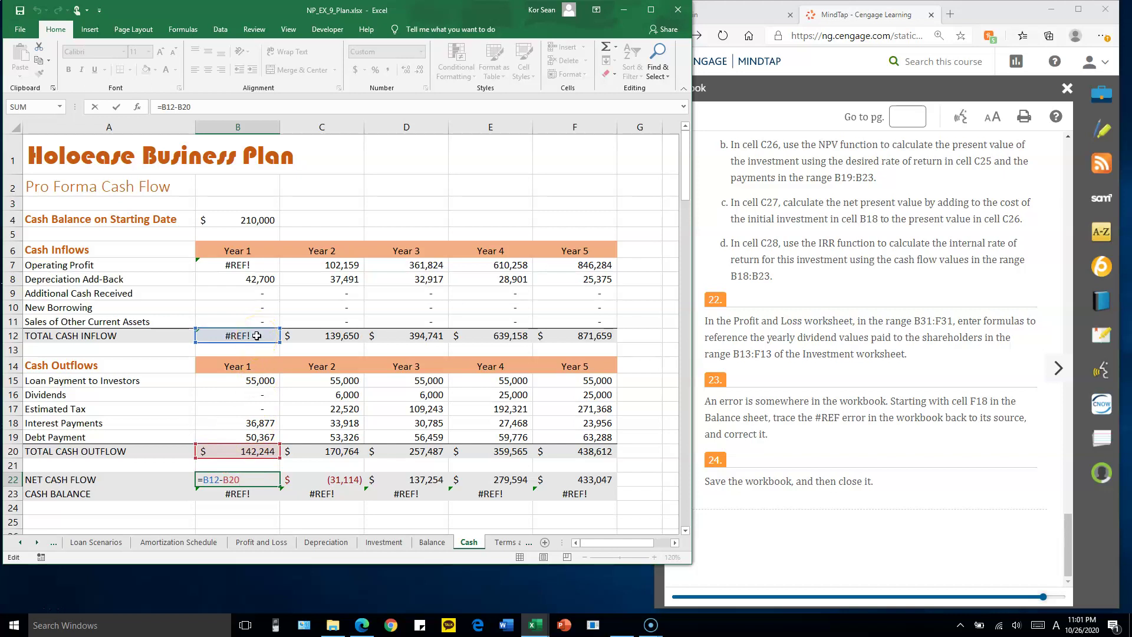
pyautogui.press('Return')
pyautogui.click(254, 480)
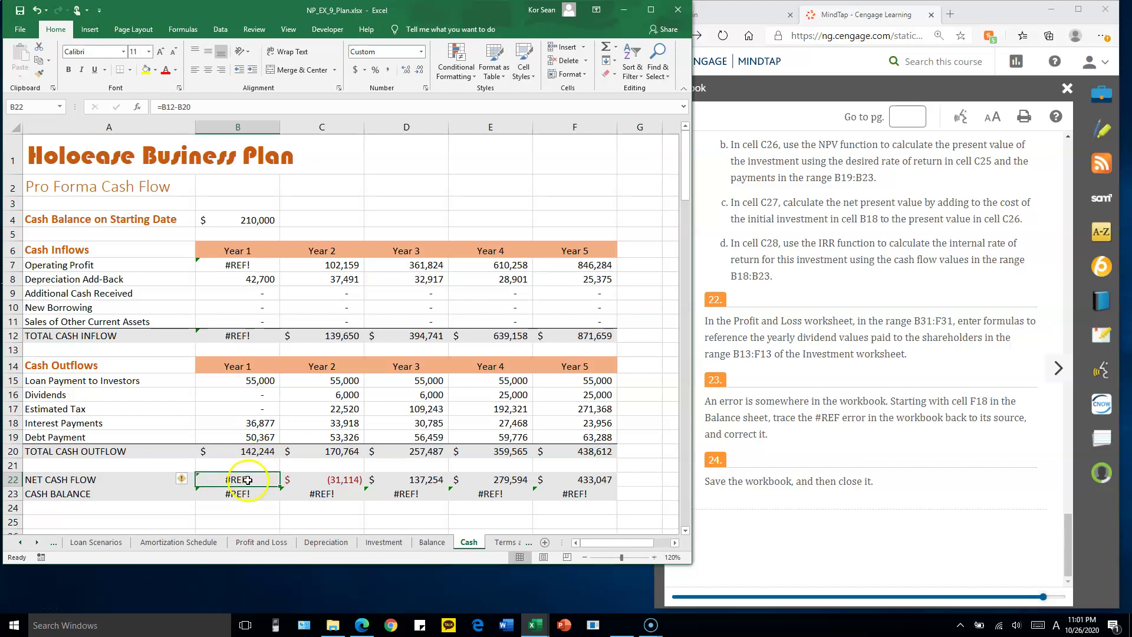
pyautogui.doubleClick(255, 480)
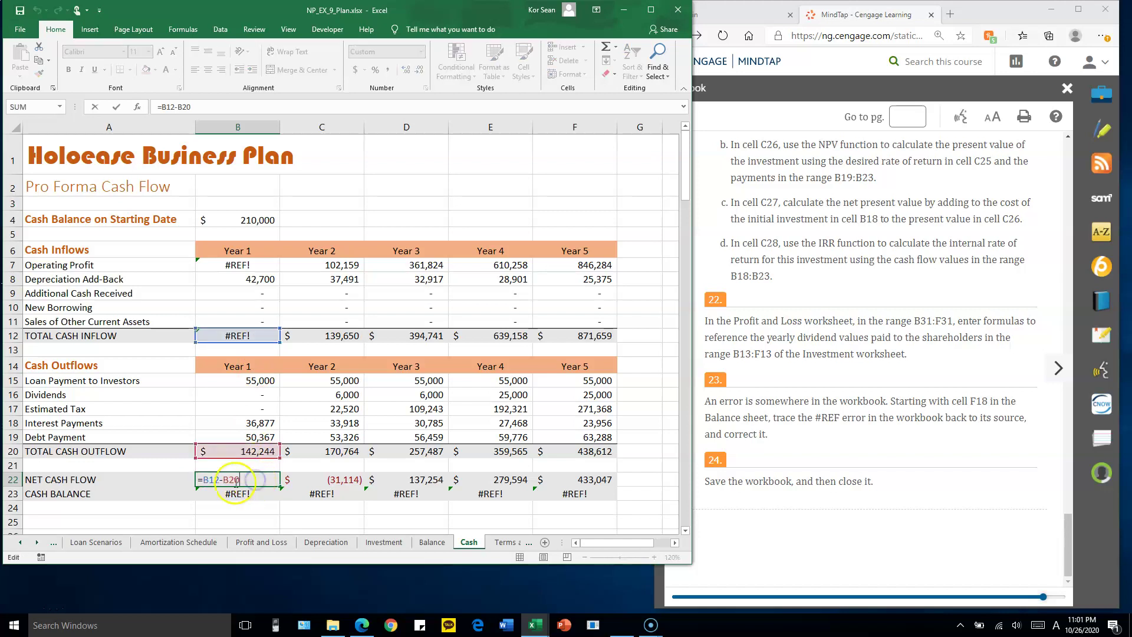
pyautogui.press('Escape')
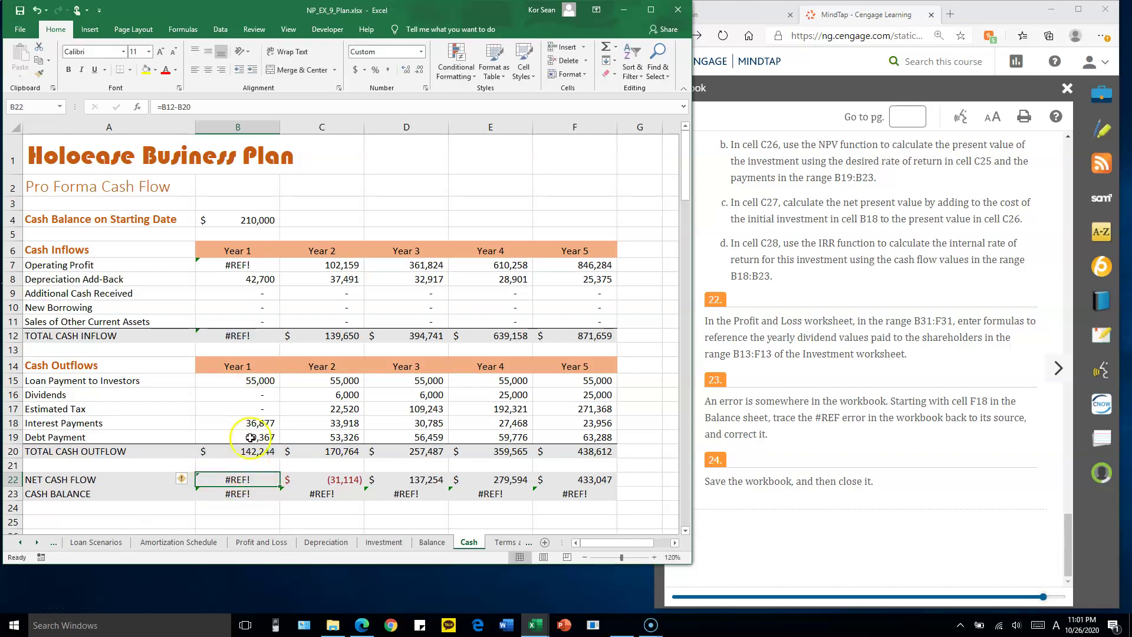
# Step: Examine the range summed by the Year 1 Total Cash Inflow formula in B12
pyautogui.click(259, 335)
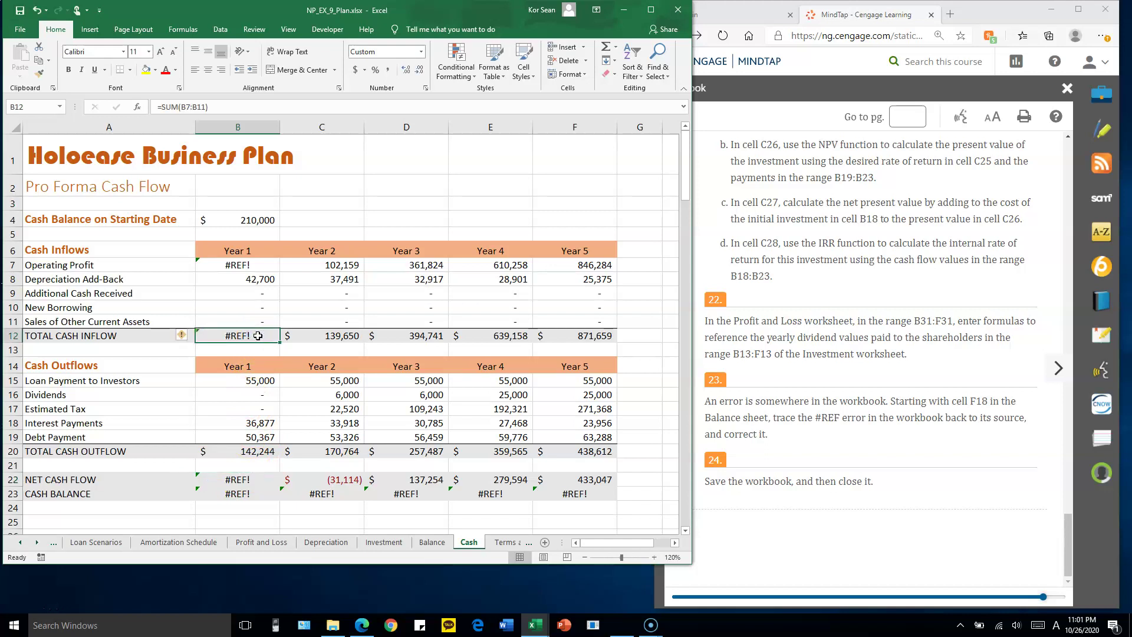
pyautogui.doubleClick(259, 335)
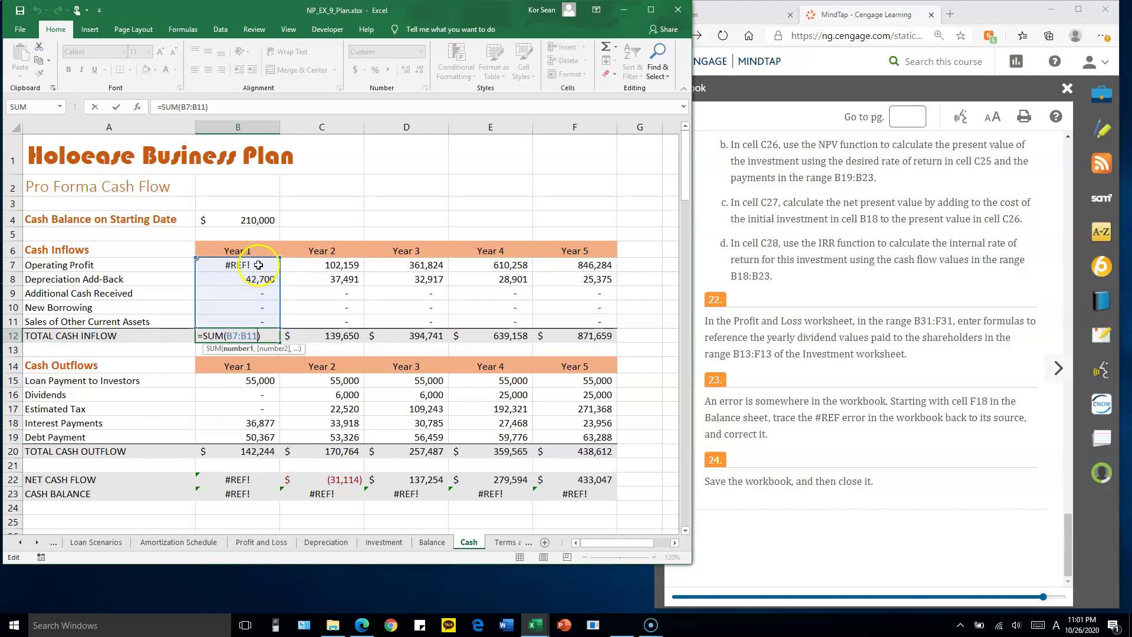
pyautogui.hotkey('ctrl', 'Return')
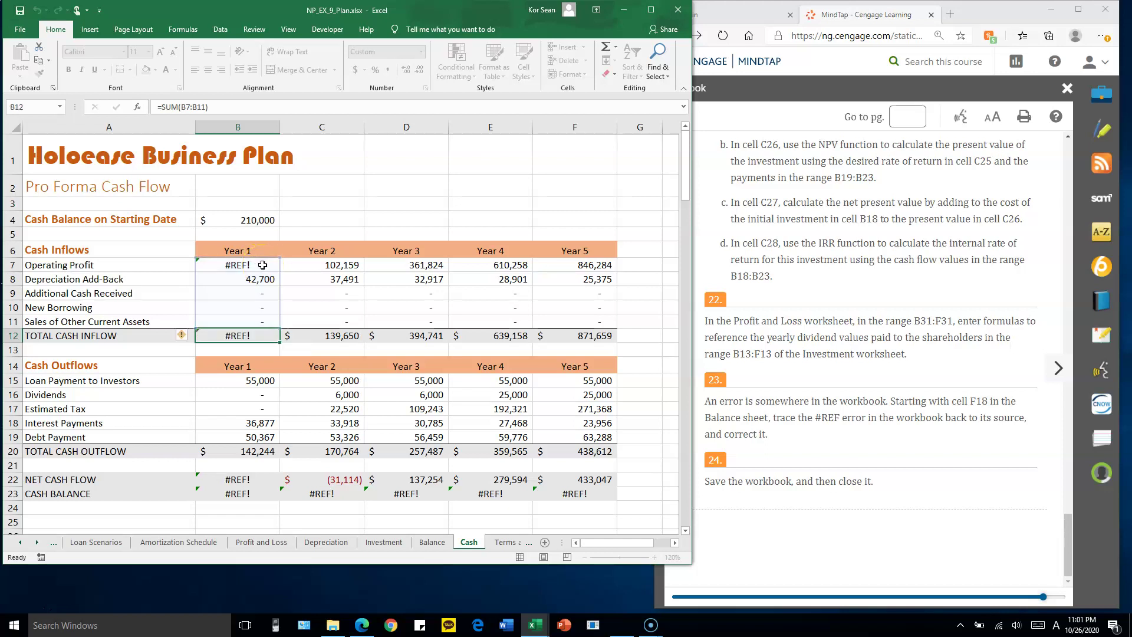
# Step: Correct the sheet name in the Year 1 Operating Profit formula in B7 so it reads ='Profit and Loss'!B23
pyautogui.doubleClick(263, 265)
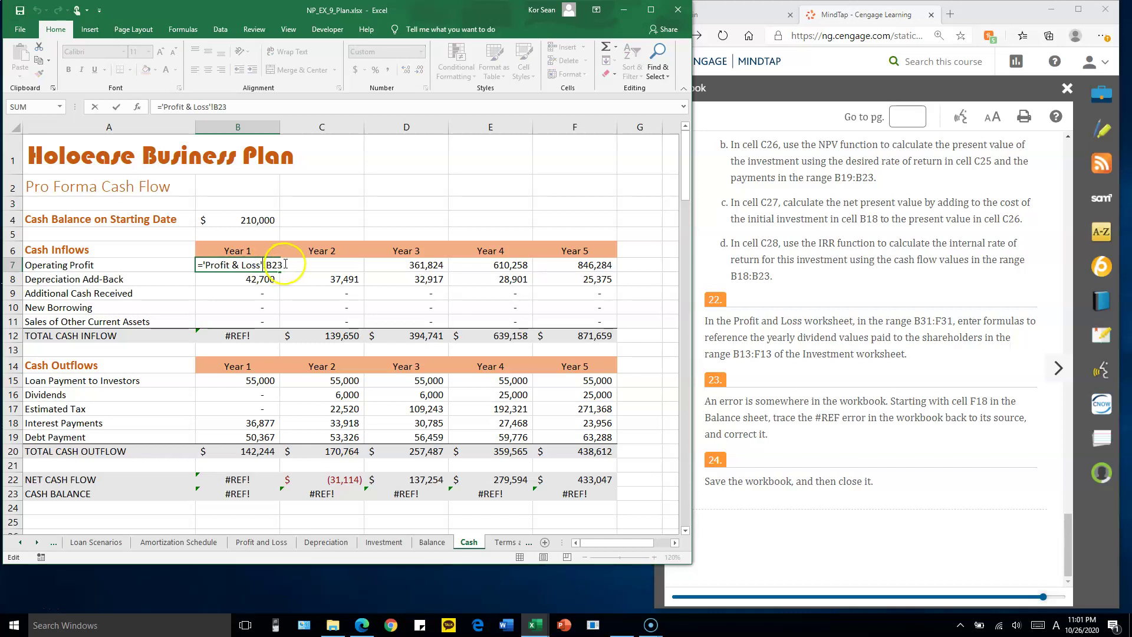
pyautogui.moveTo(266, 263); pyautogui.dragTo(278, 259)
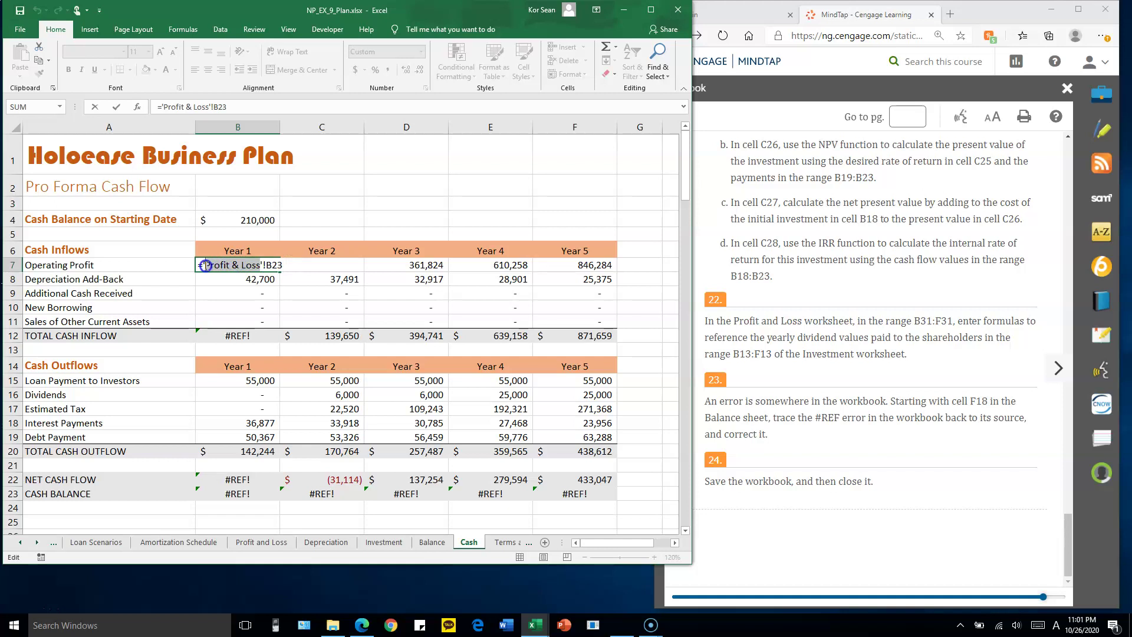
pyautogui.click(238, 265)
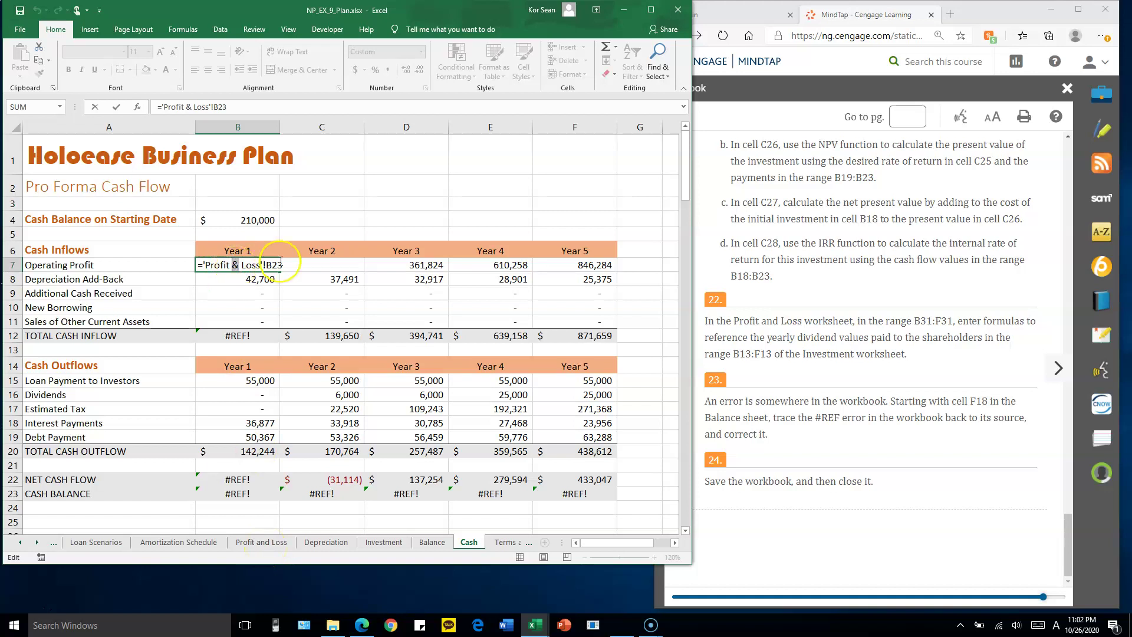
pyautogui.write('and')
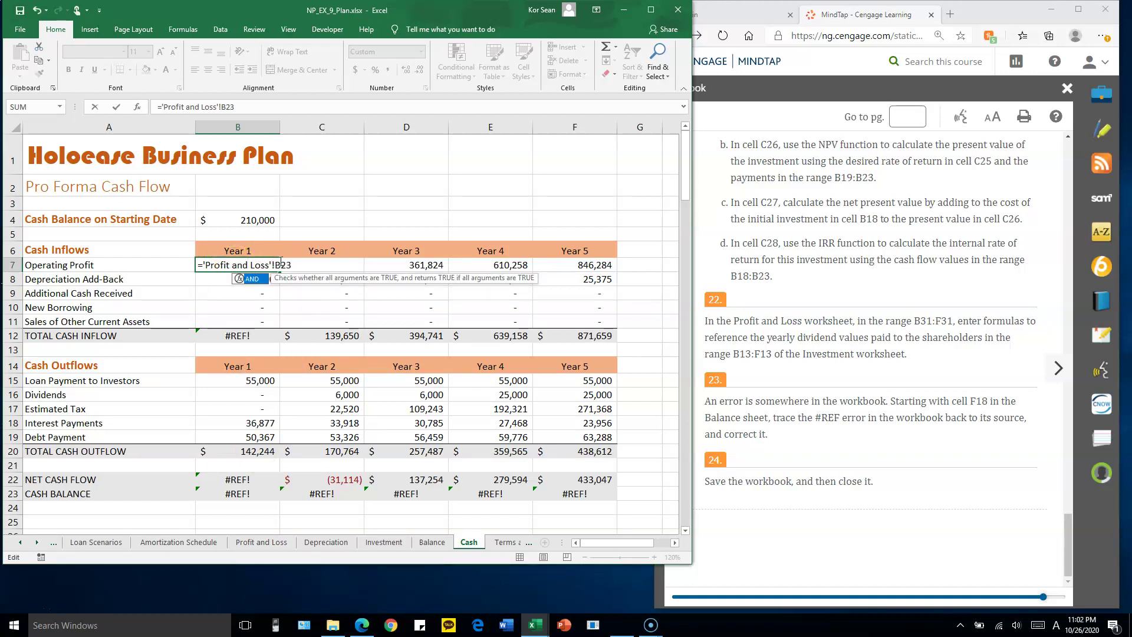
pyautogui.press('Return')
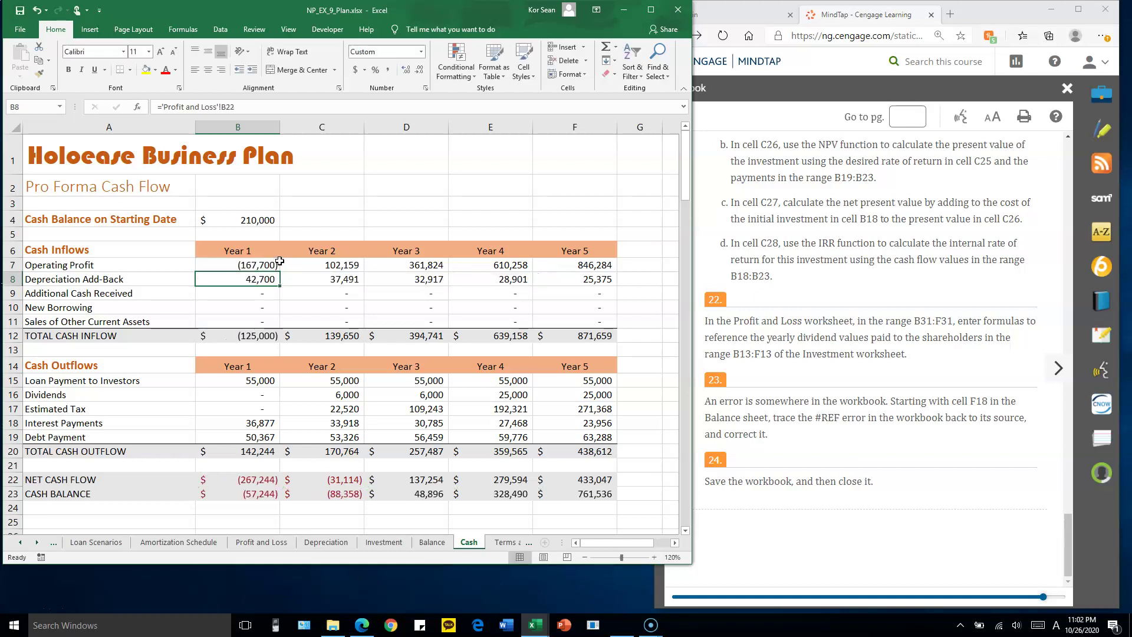
# Step: Change the Year 1 Operating Profit formula in B7 to ='Profit & Loss'!B23 and dismiss the request for a source file
pyautogui.doubleClick(279, 265)
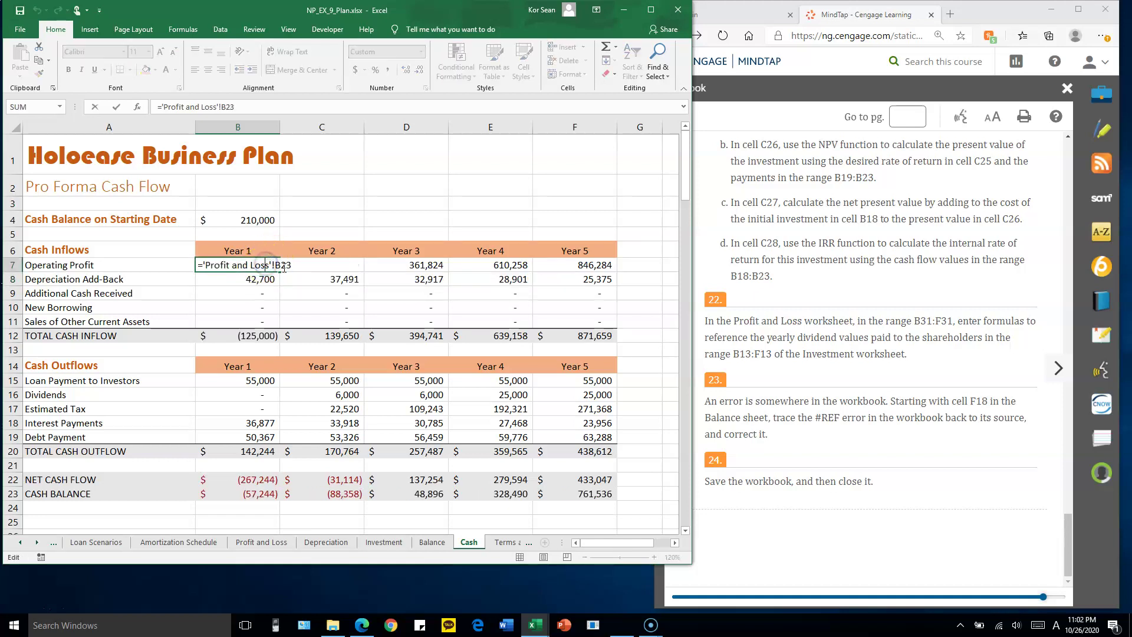
pyautogui.press('Escape')
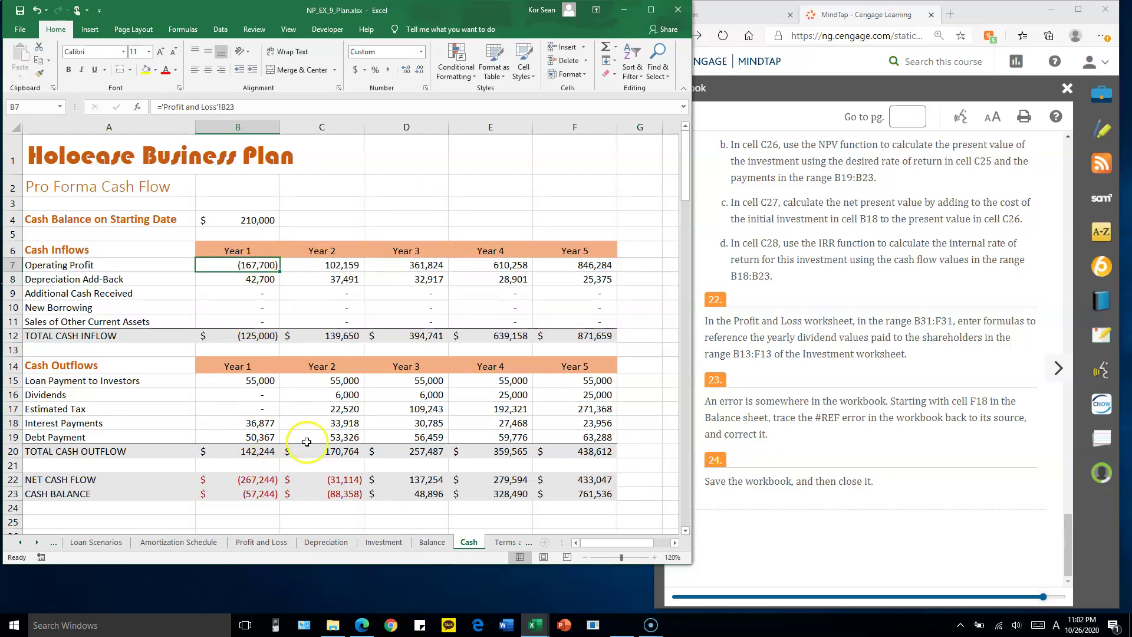
pyautogui.doubleClick(252, 266)
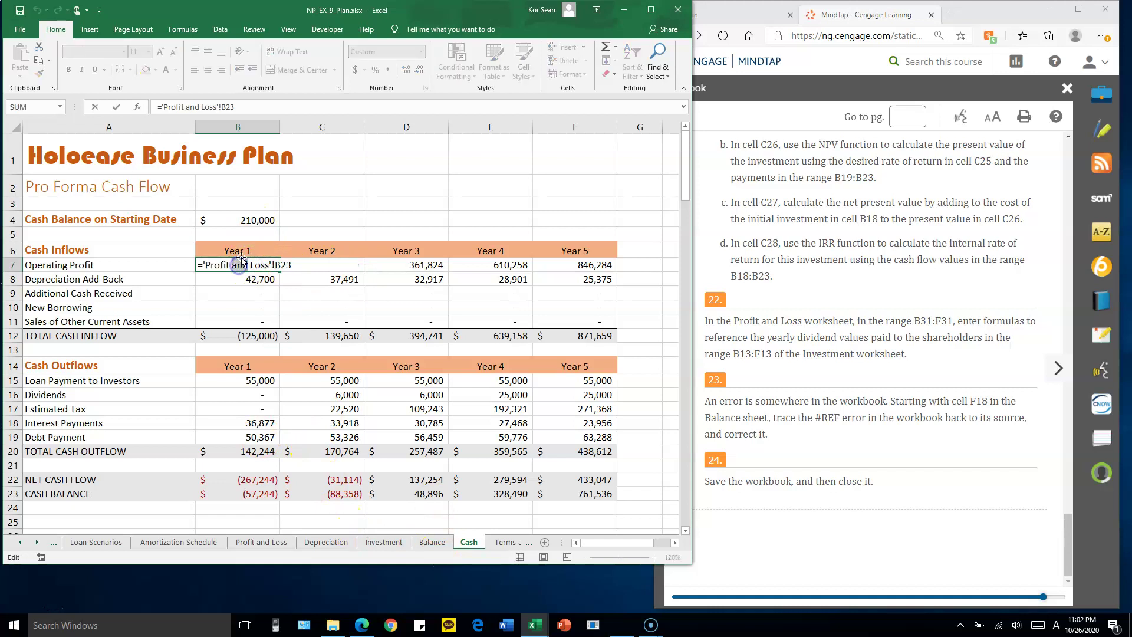
pyautogui.write('&')
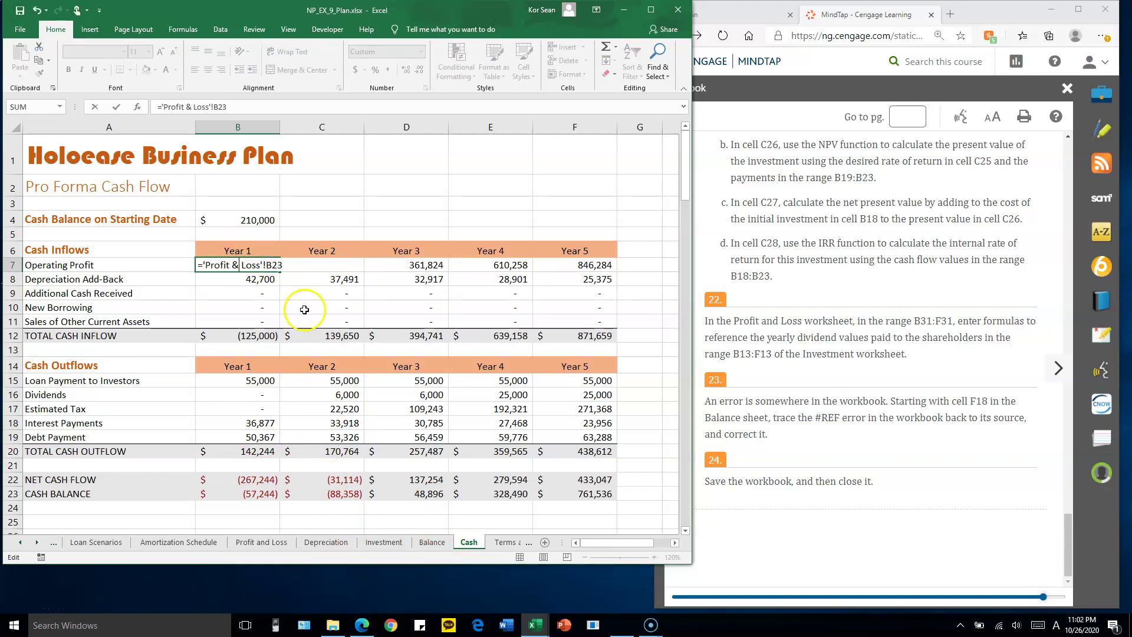
pyautogui.press('Return')
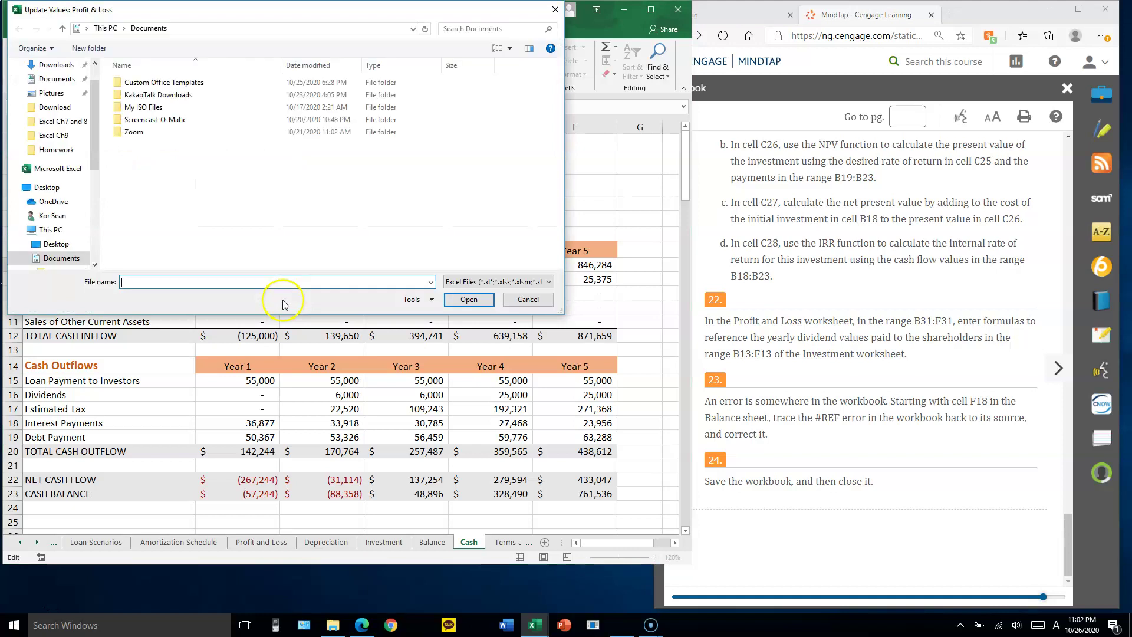
pyautogui.click(524, 296)
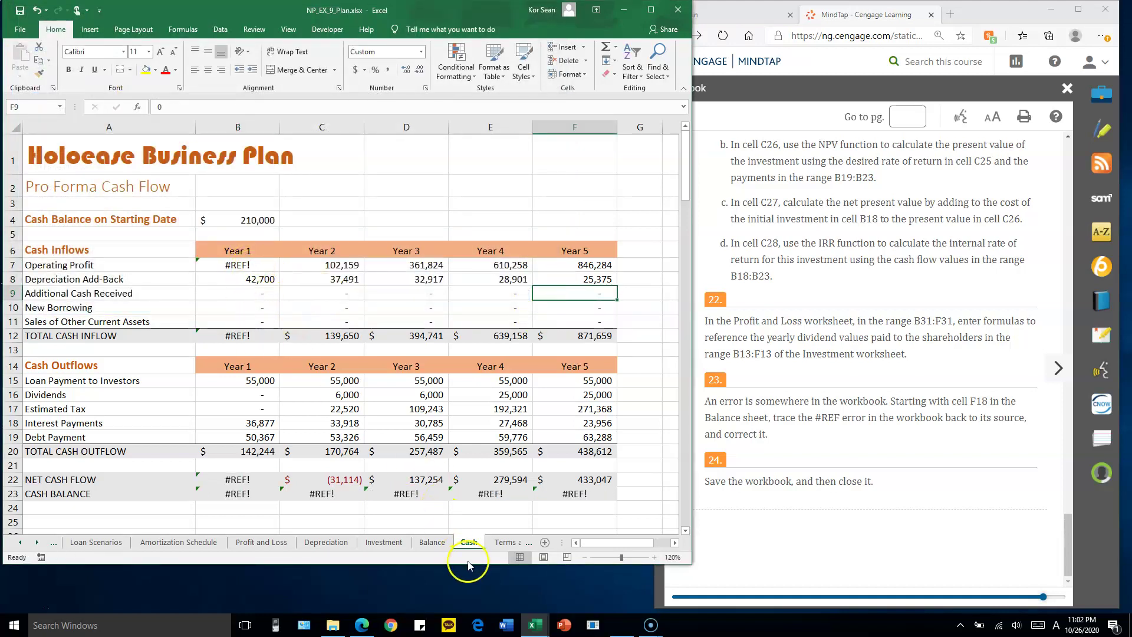
# Step: Trace the error in Year 1 Cash, B6 of the Balance worksheet, and follow its arrow to Cash!$B$23
pyautogui.click(432, 541)
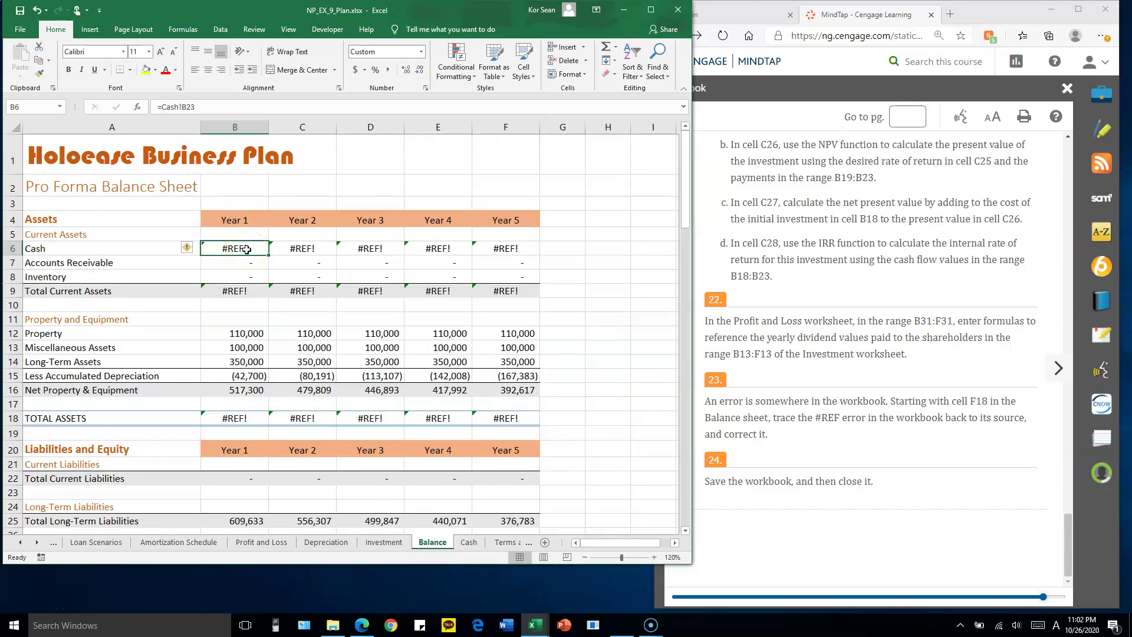
pyautogui.click(189, 32)
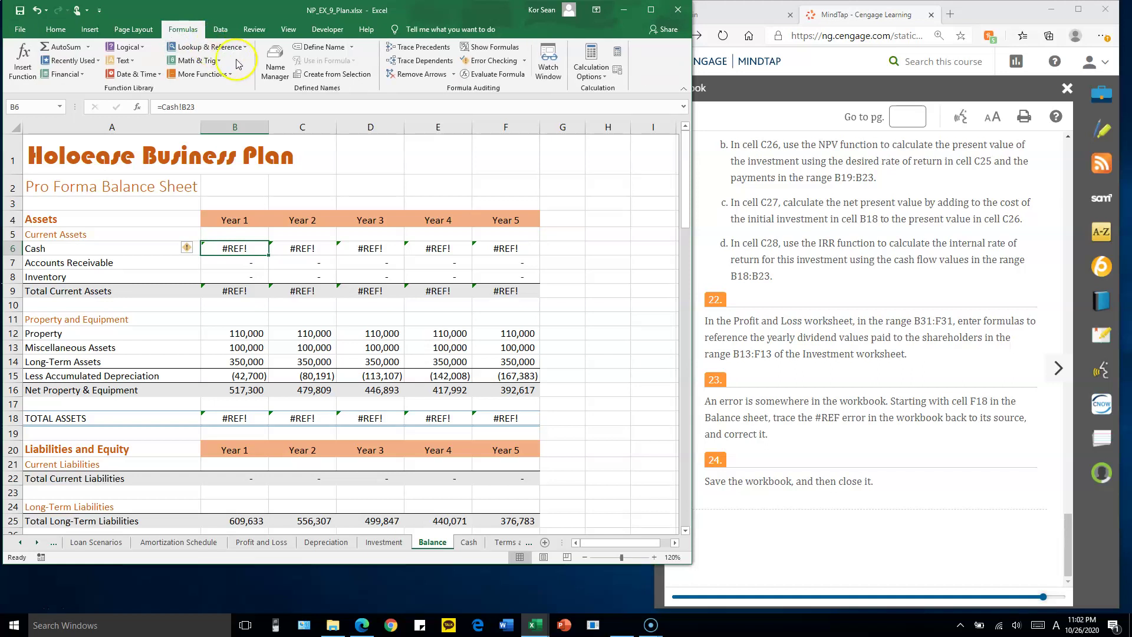
pyautogui.click(524, 61)
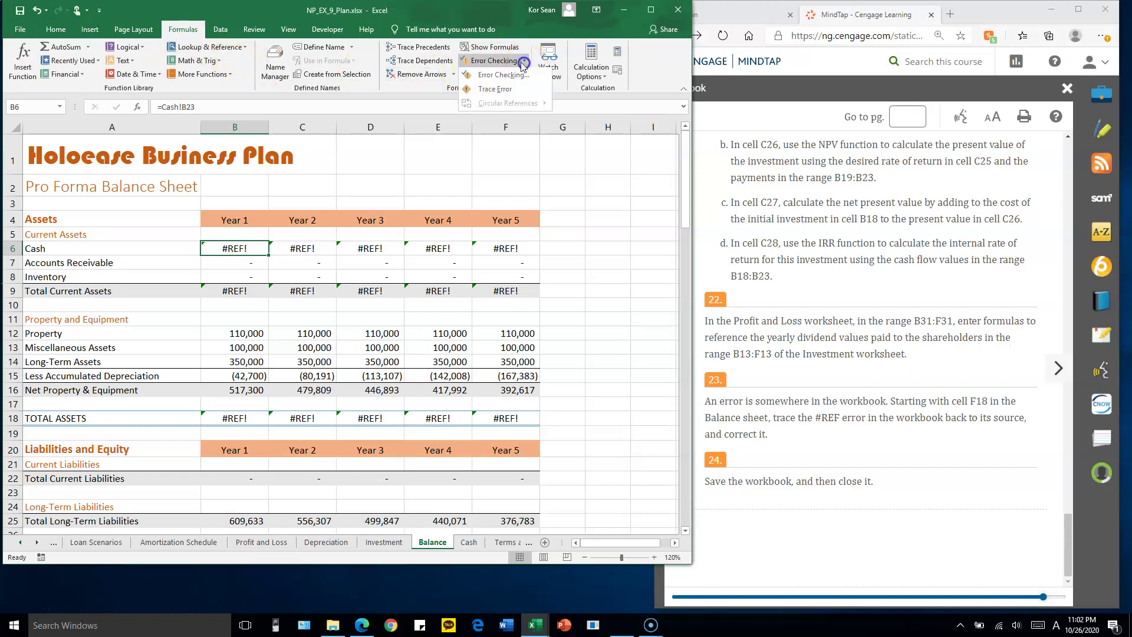
pyautogui.click(511, 91)
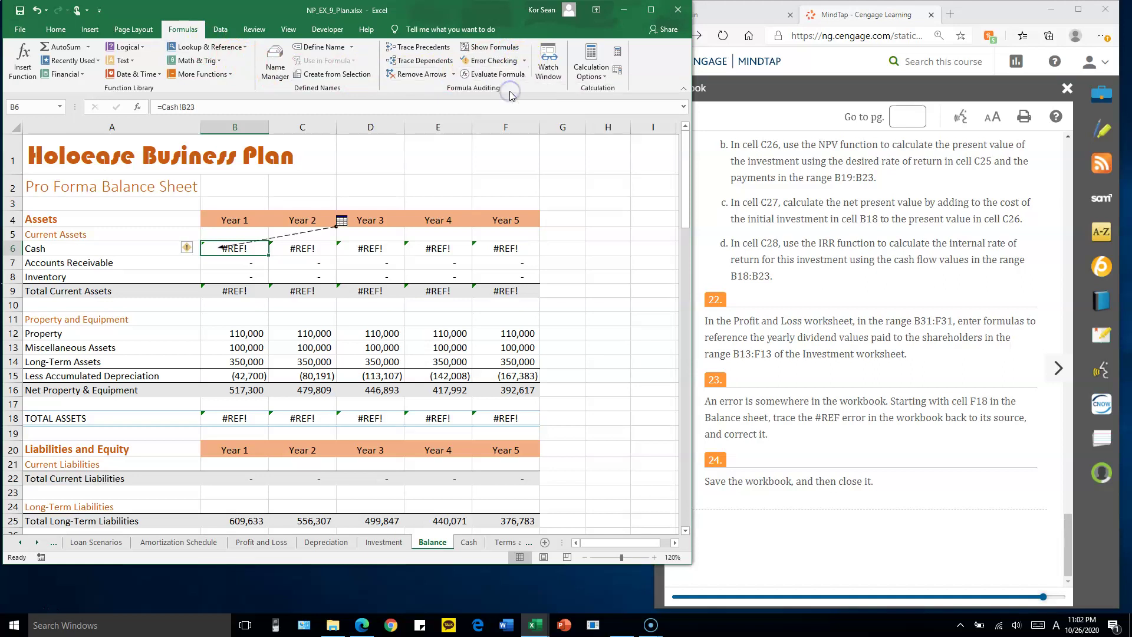
pyautogui.doubleClick(283, 239)
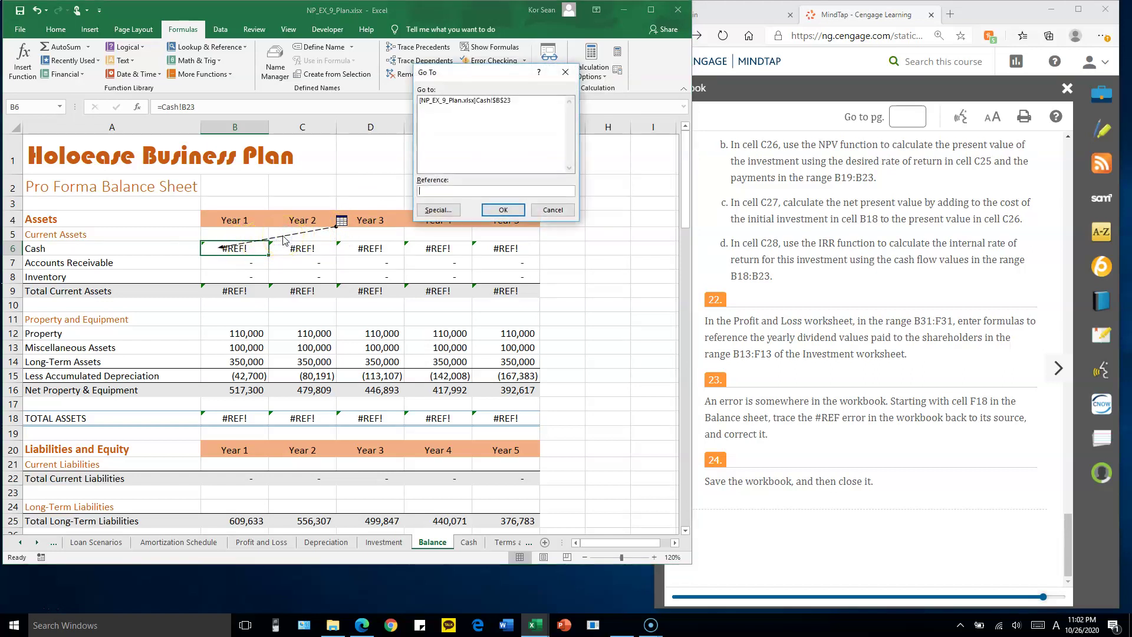
pyautogui.click(469, 101)
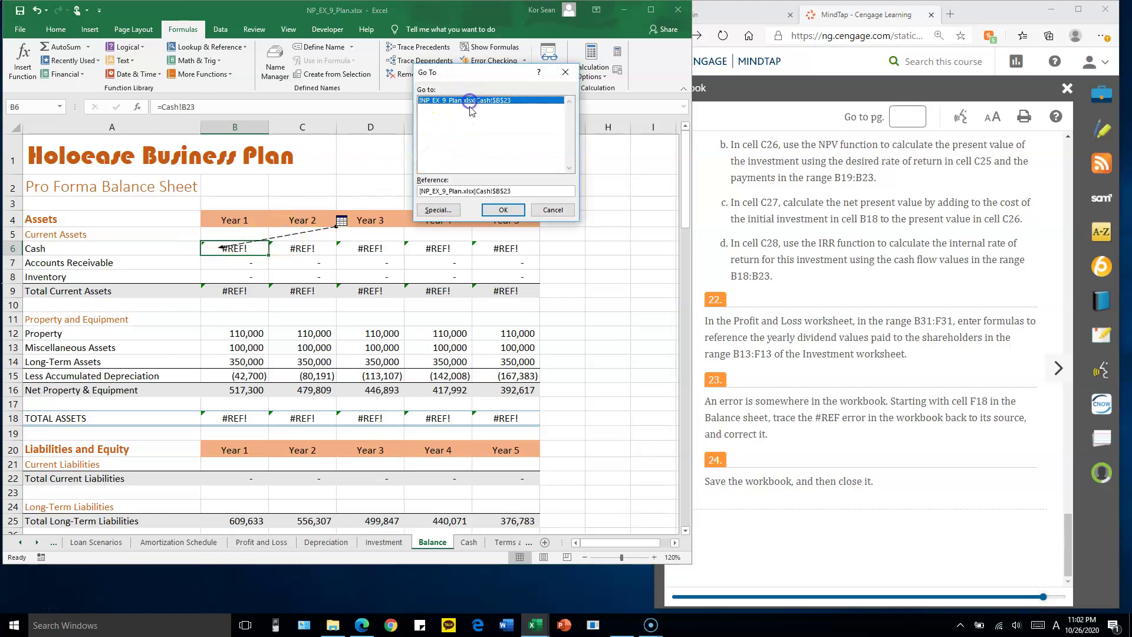
pyautogui.click(503, 210)
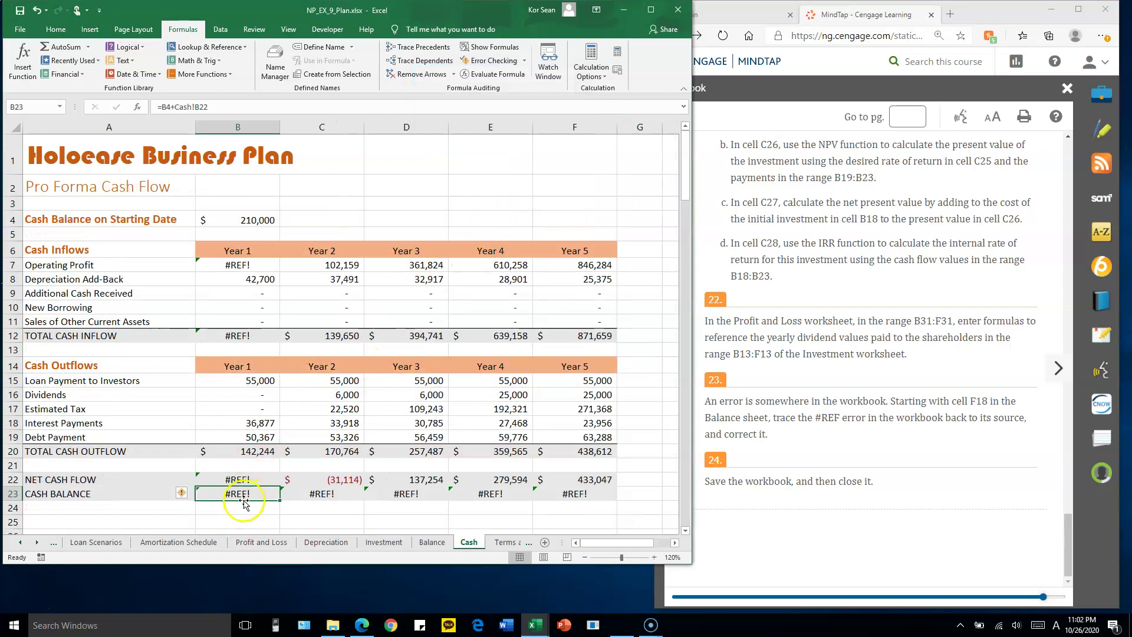
# Step: Trace the error from the Year 1 Cash Balance to its source and inspect the external reference behind the Operating Profit arrow
pyautogui.click(523, 60)
pyautogui.click(522, 90)
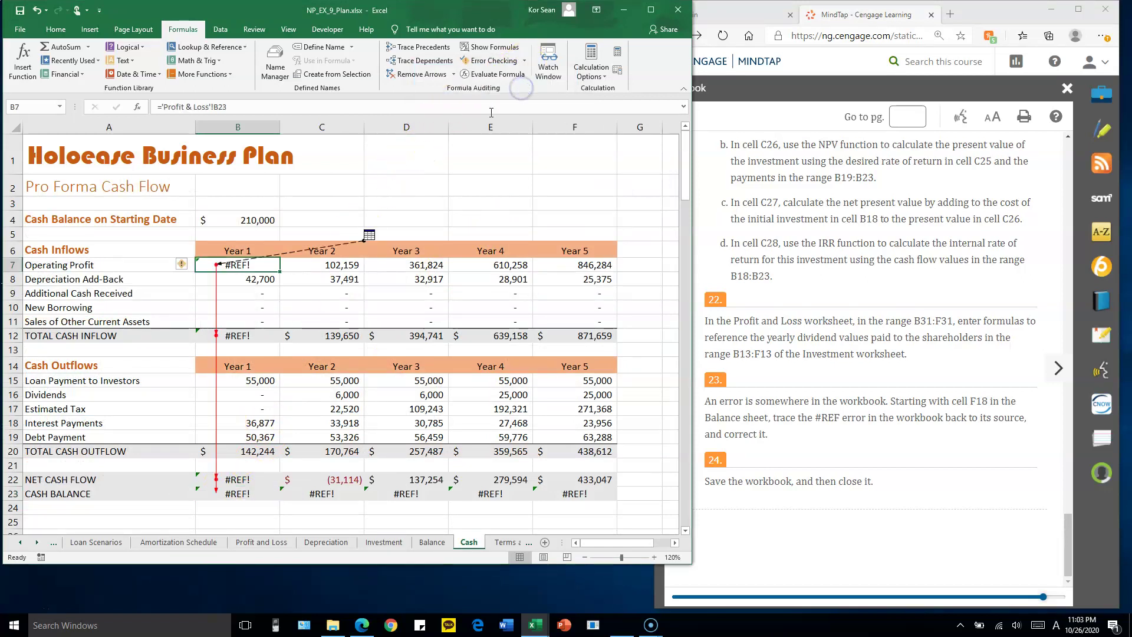
pyautogui.doubleClick(290, 255)
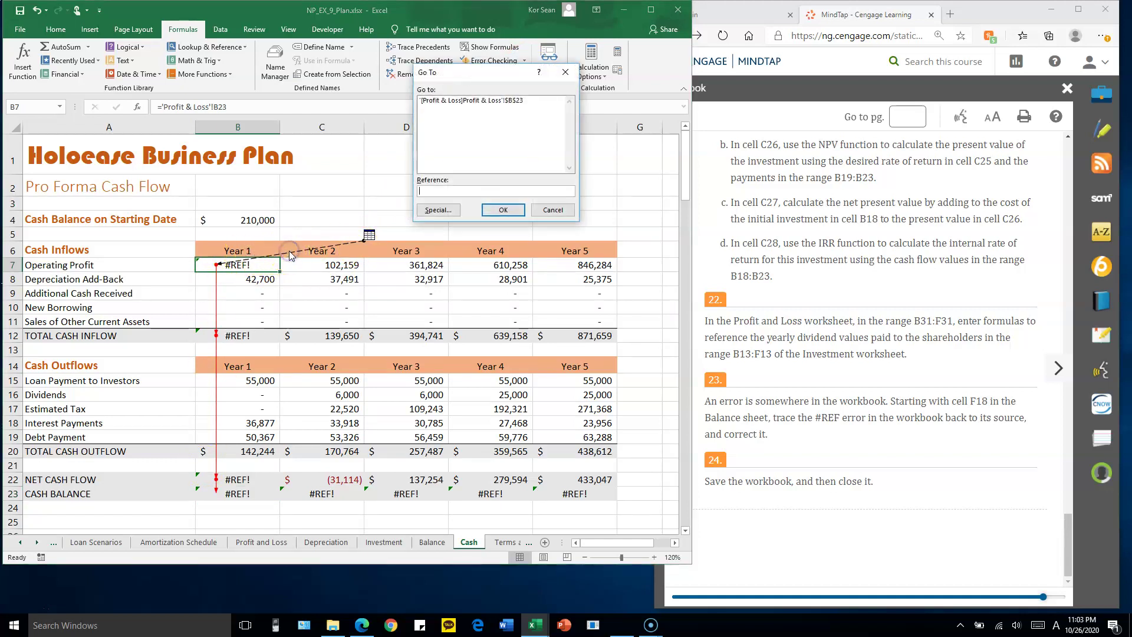
pyautogui.click(552, 210)
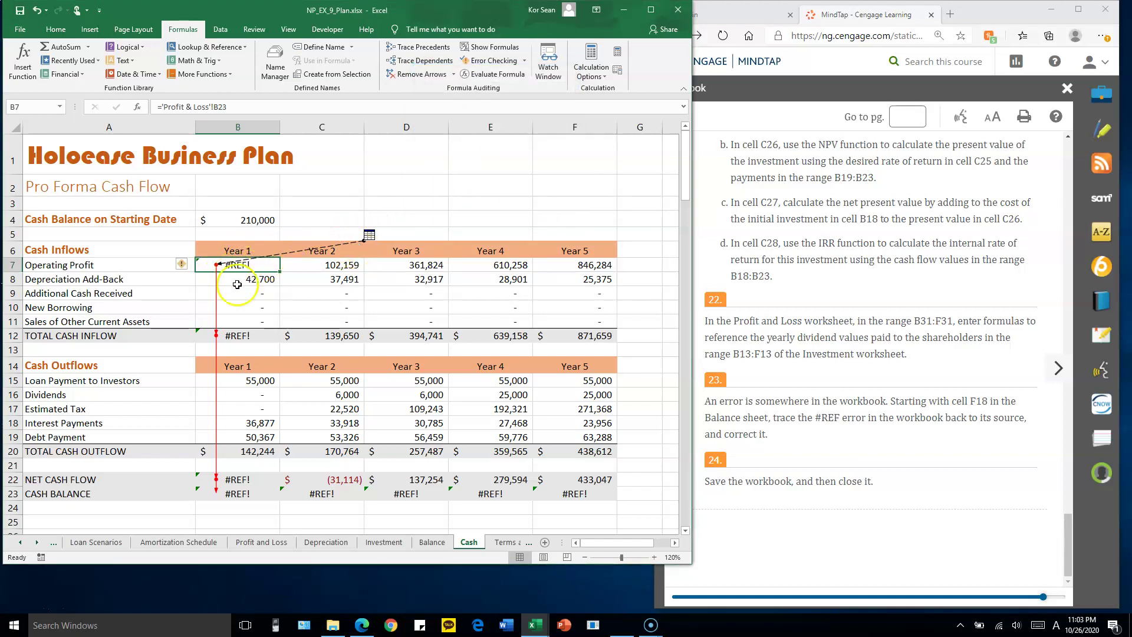
# Step: Correct the Year 1 Operating Profit formula in B7 of the Cash worksheet to ='Profit and Loss'!B23
pyautogui.click(248, 264)
pyautogui.doubleClick(248, 265)
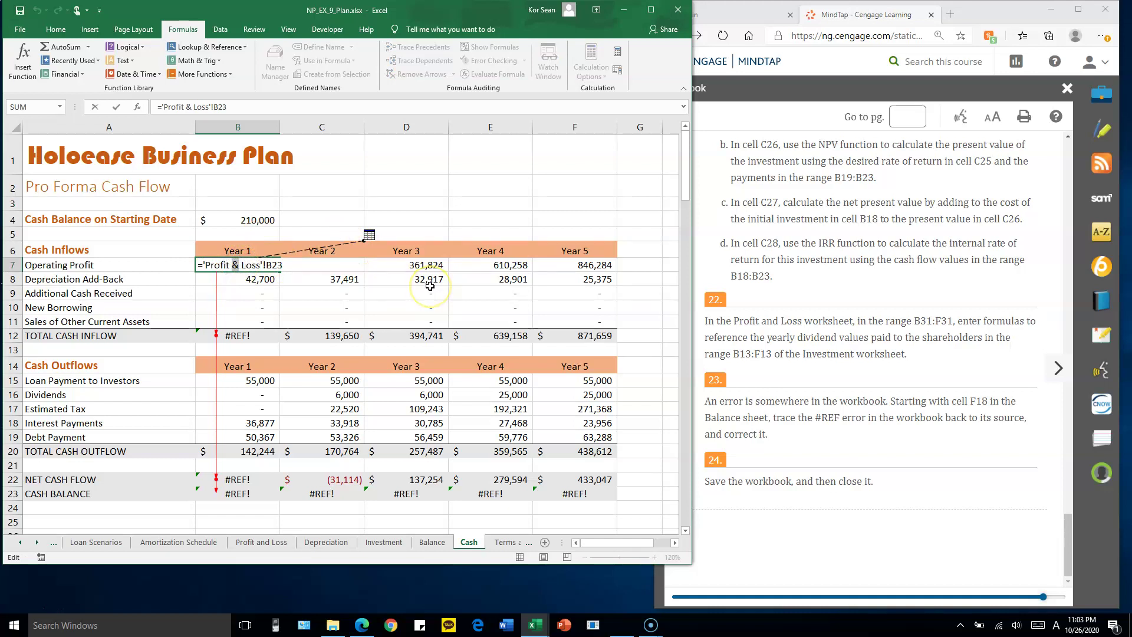
pyautogui.press('Delete')
pyautogui.write('and')
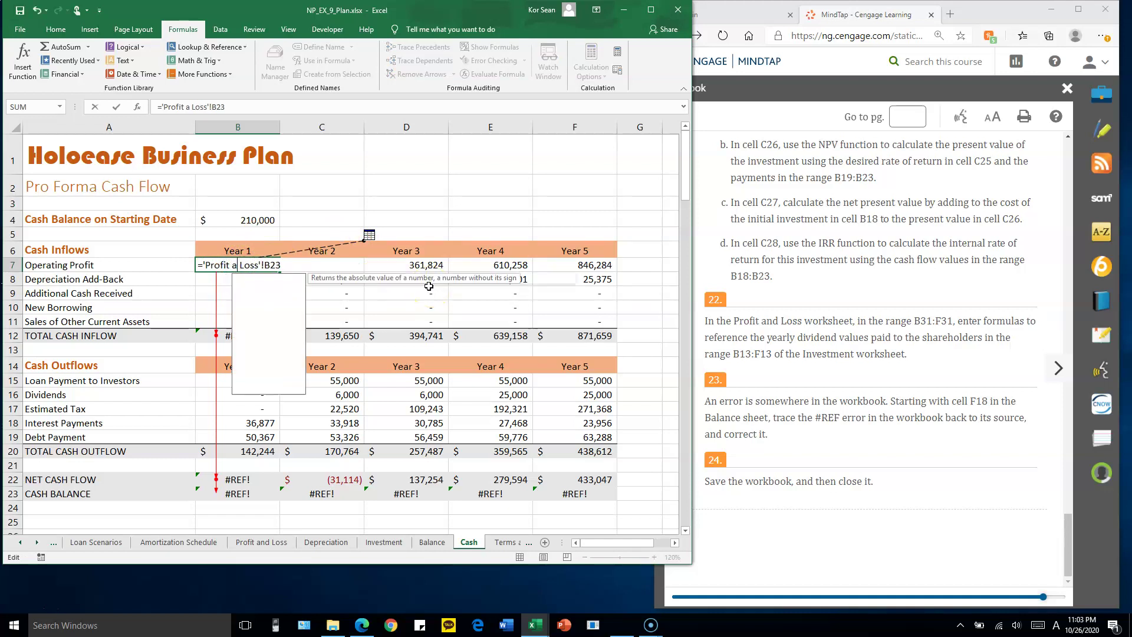
pyautogui.press('Return')
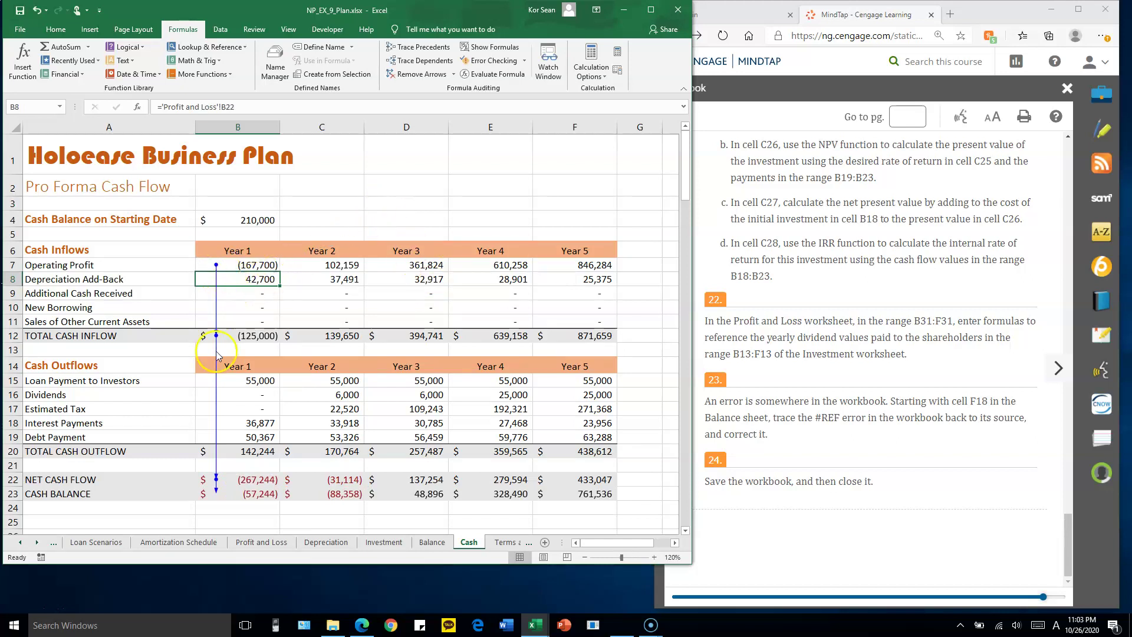
# Step: Remove the tracer arrows from the Cash and Balance worksheets
pyautogui.click(422, 76)
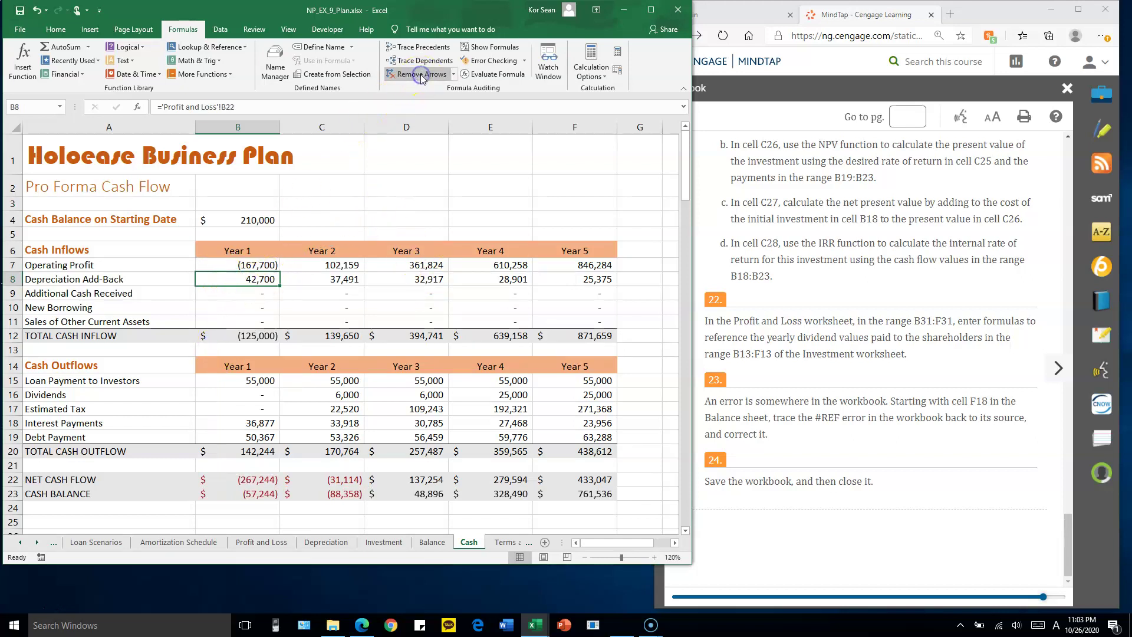
pyautogui.click(431, 542)
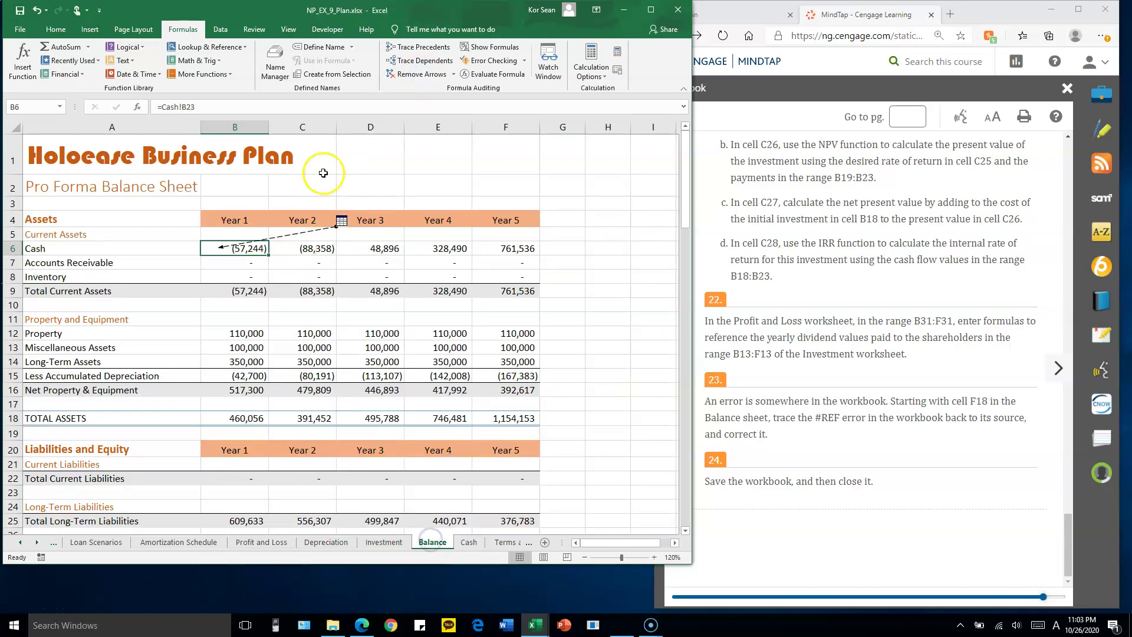
pyautogui.click(421, 74)
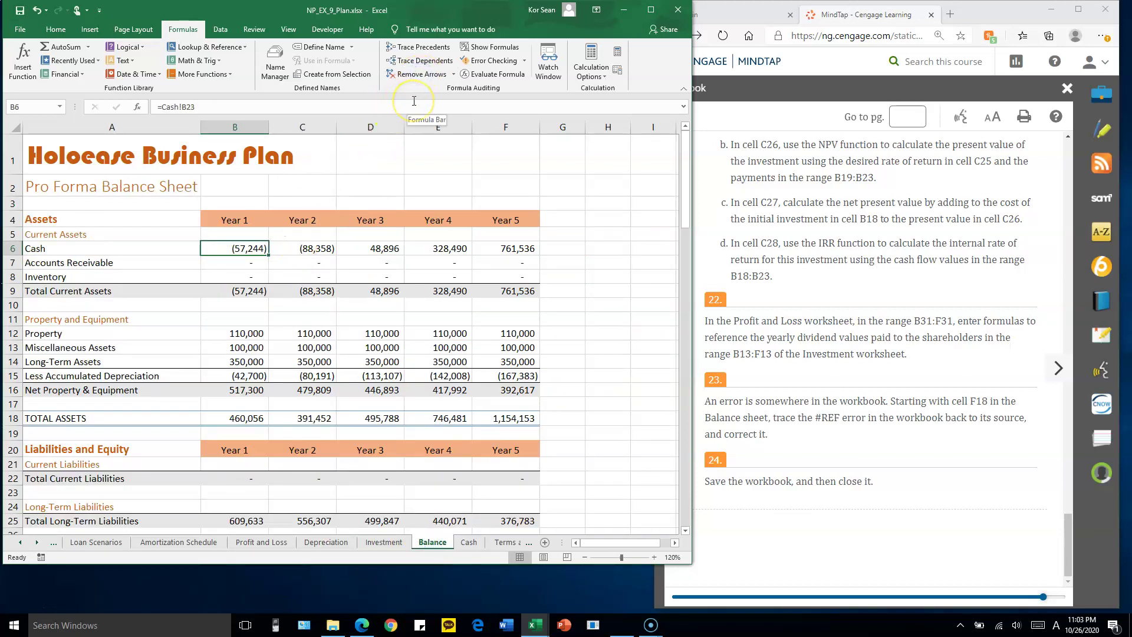
# Step: Examine the Year 1 Cash formula in B6 of the Balance worksheet and leave it as is
pyautogui.click(248, 250)
pyautogui.doubleClick(248, 249)
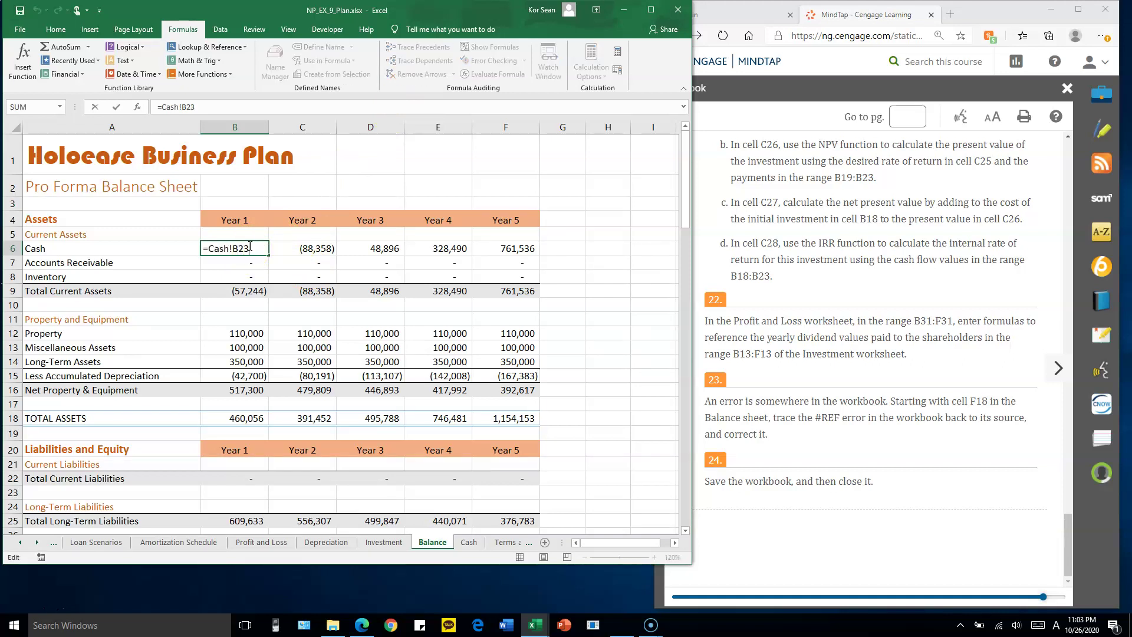
pyautogui.press('Escape')
pyautogui.click(451, 79)
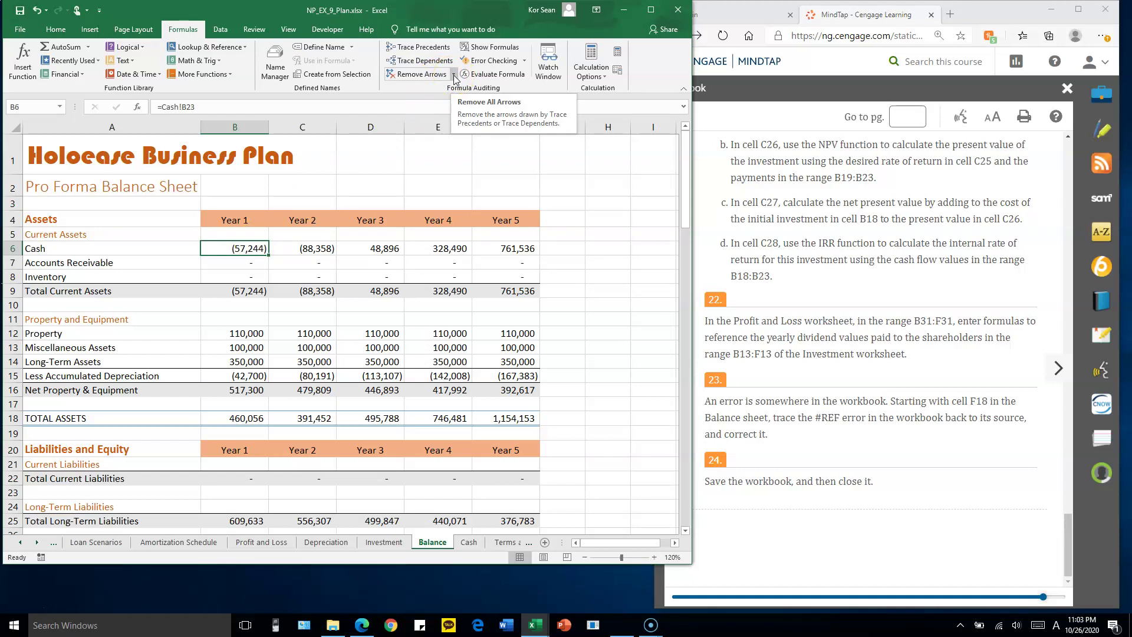
pyautogui.click(401, 233)
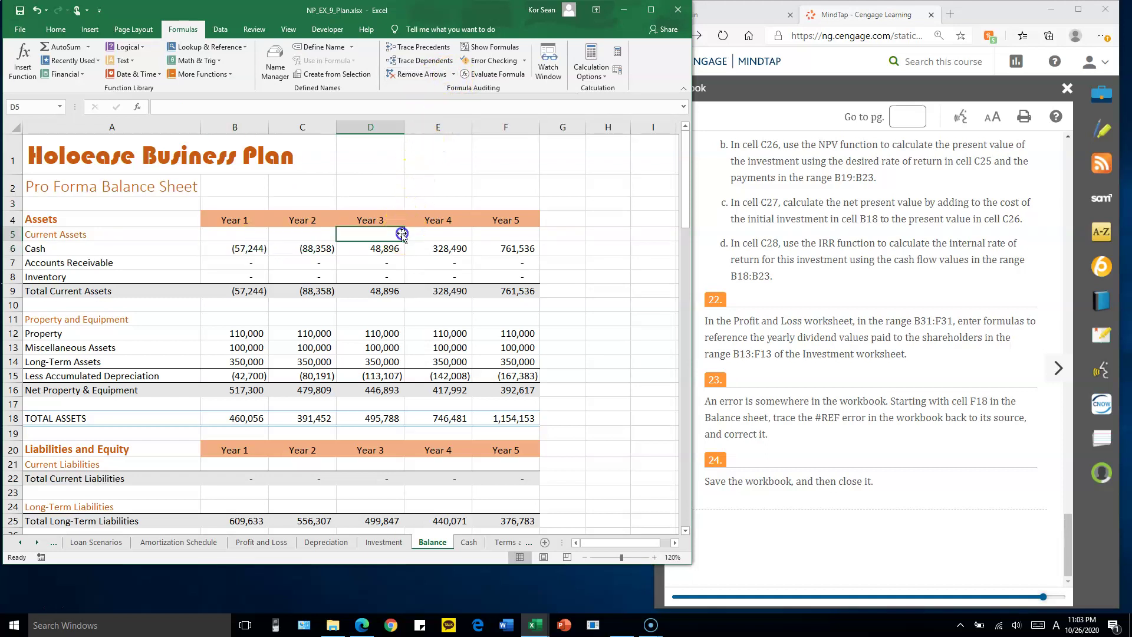